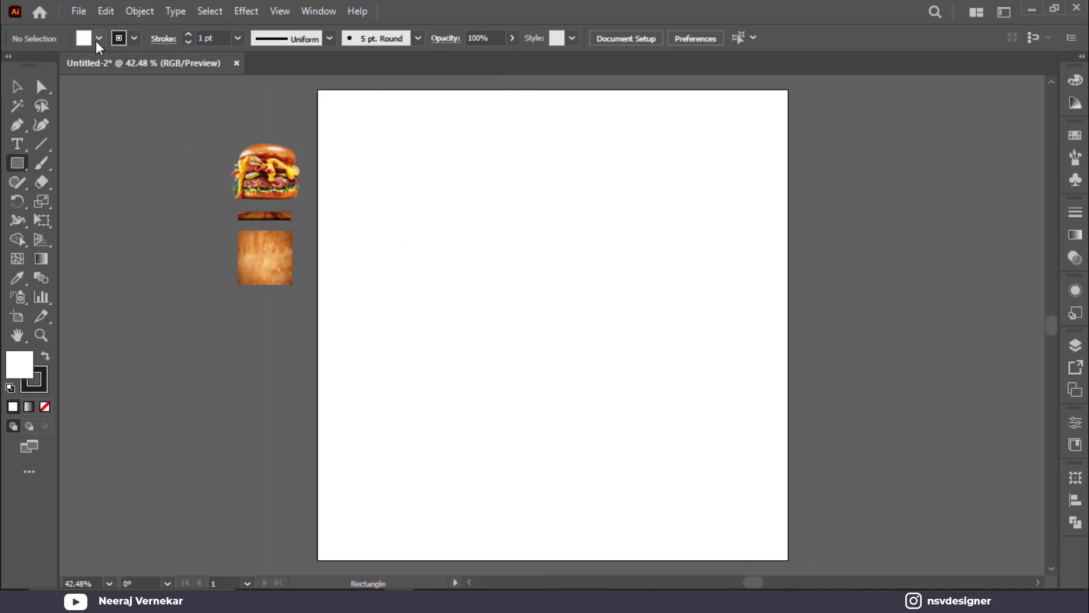
Set the fill colour to brown and the stroke to None
click(98, 39)
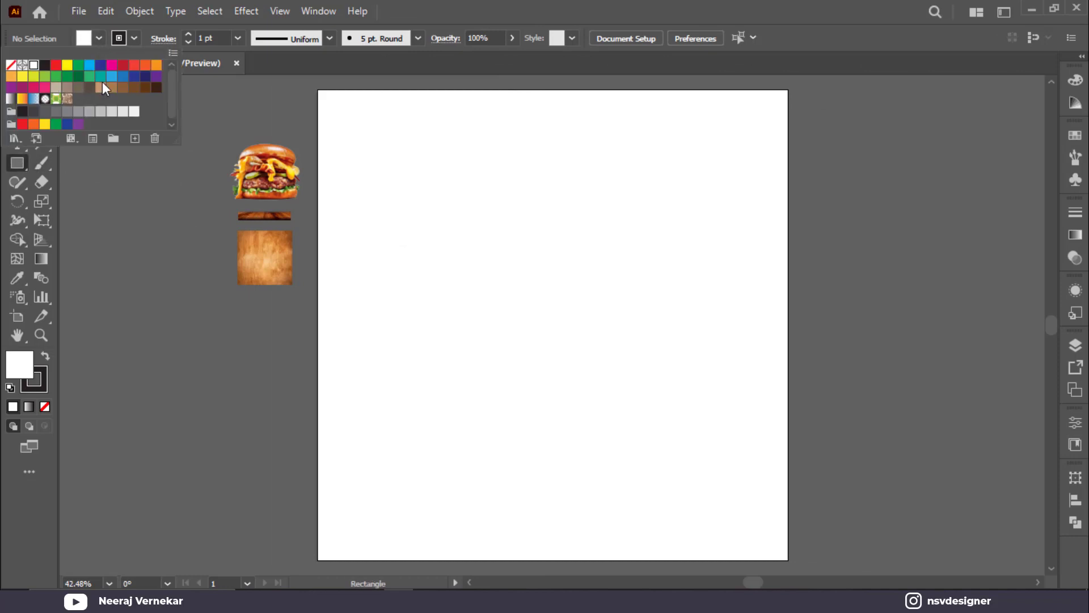
click(127, 41)
click(11, 63)
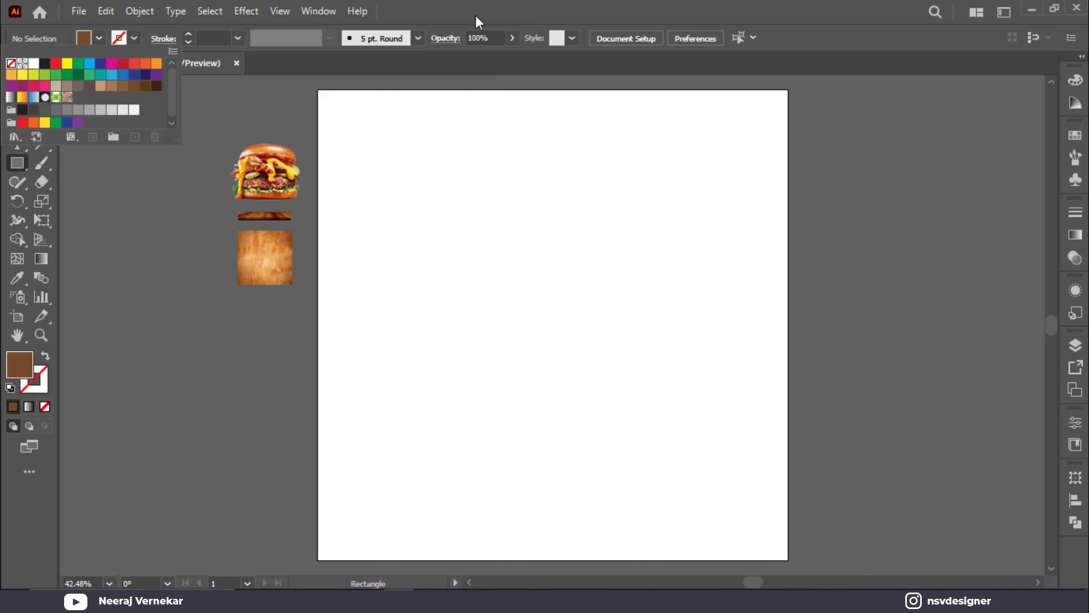
Create a 1000 × 1000 rectangle and centre it horizontally and vertically on the artboard
click(520, 180)
text(1000)
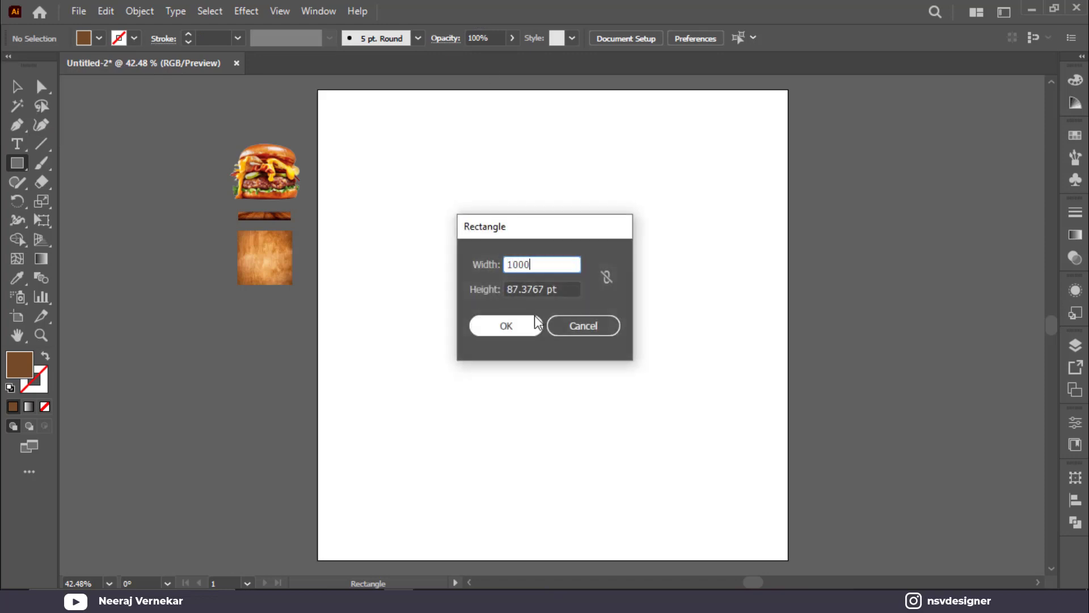
key(Tab)
text(1000)
click(536, 323)
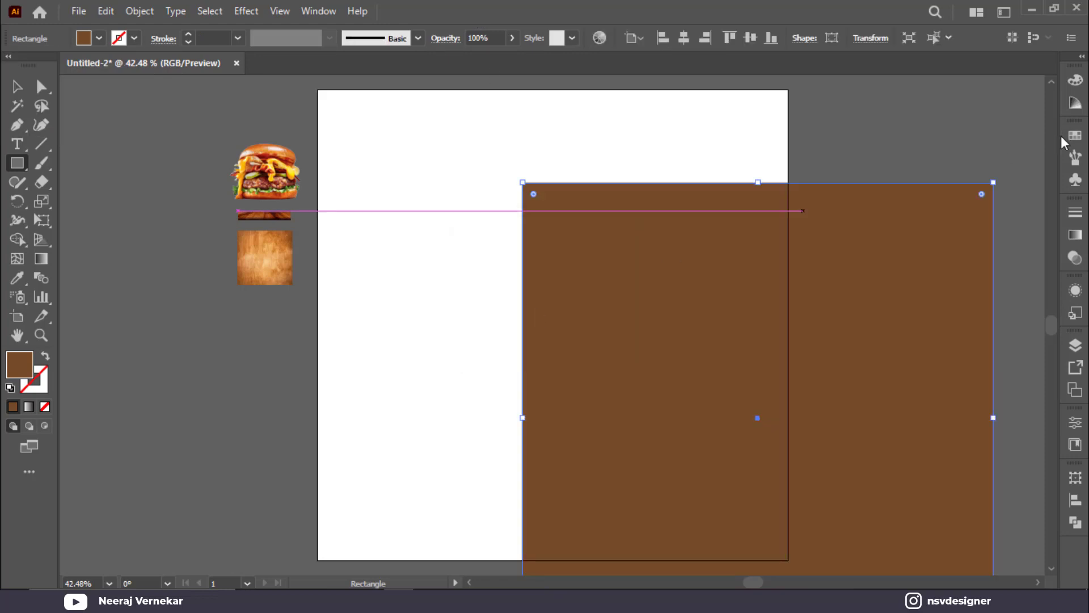
click(683, 38)
click(750, 37)
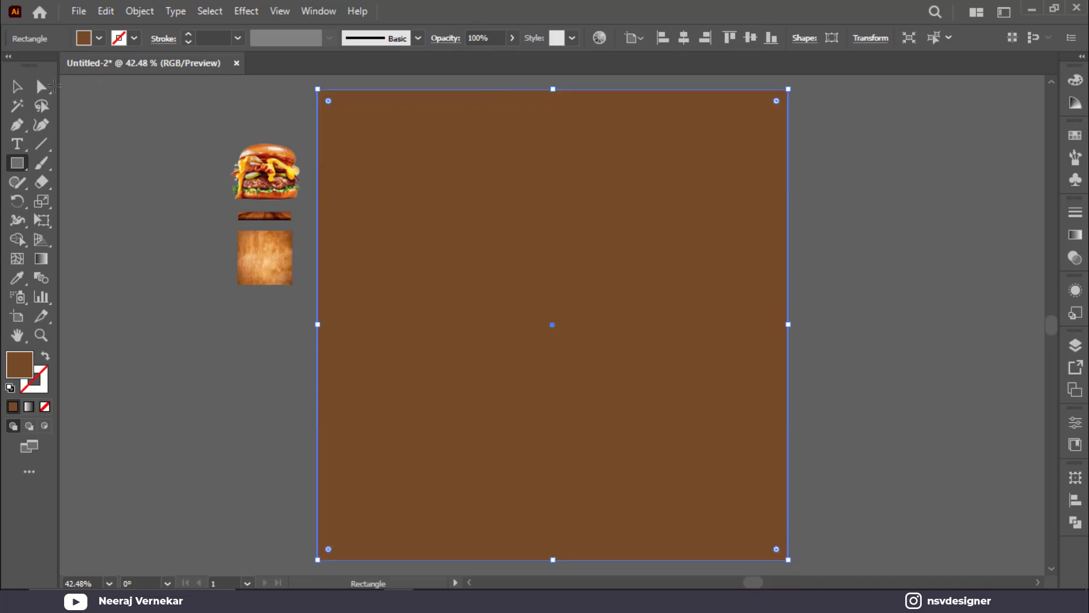
Bring the wood texture image to the front and stretch it over the whole artboard
click(288, 298)
right_click(278, 277)
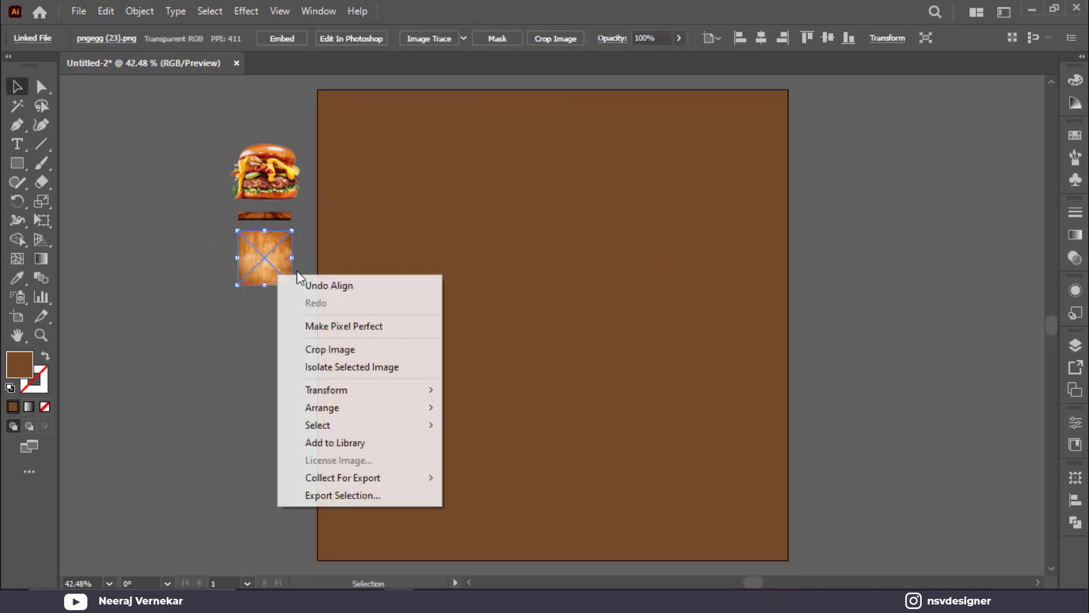
click(477, 407)
mouse_move(269, 276)
mouse_down()
mouse_move(349, 135)
mouse_move(788, 560)
mouse_up()
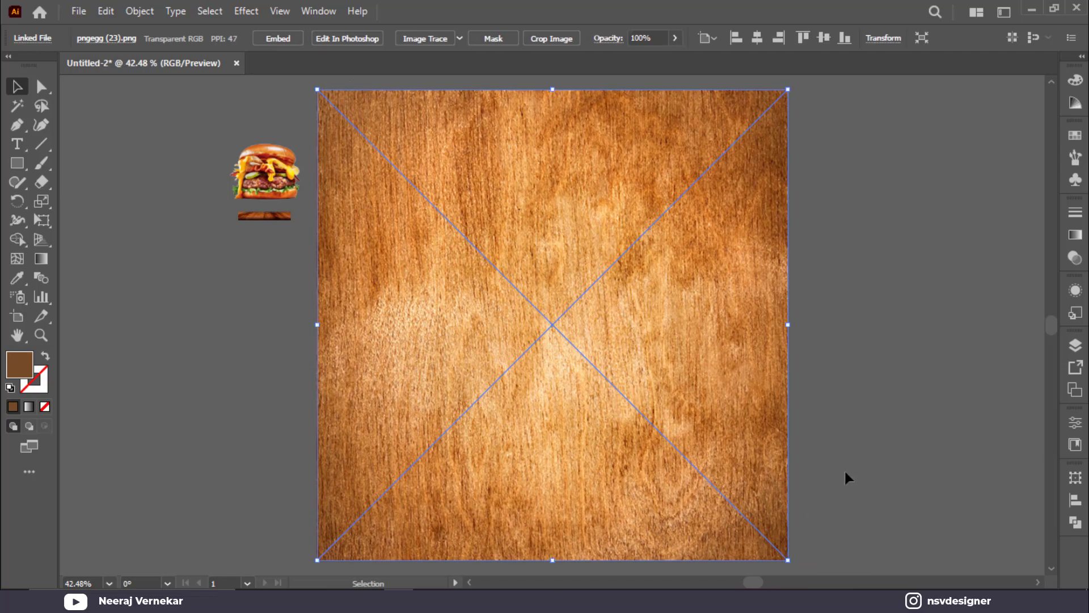
Clear the selection and start another exact-size rectangle with the Rectangle tool (M)
click(849, 478)
click(282, 219)
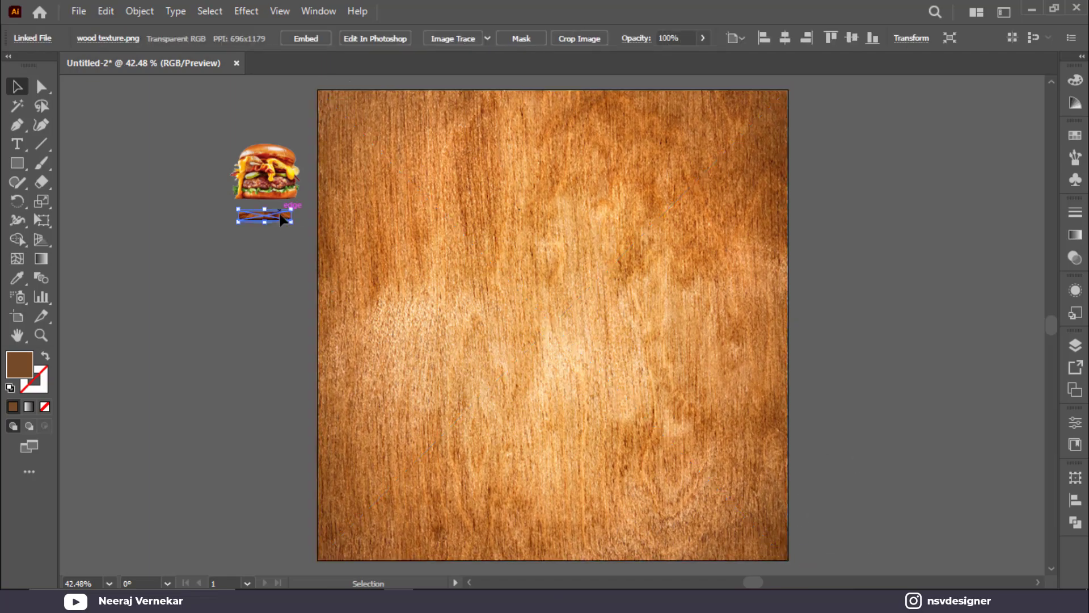
click(104, 196)
key(m)
click(428, 167)
Confirm the new rectangle's size and centre it on the artboard
click(516, 323)
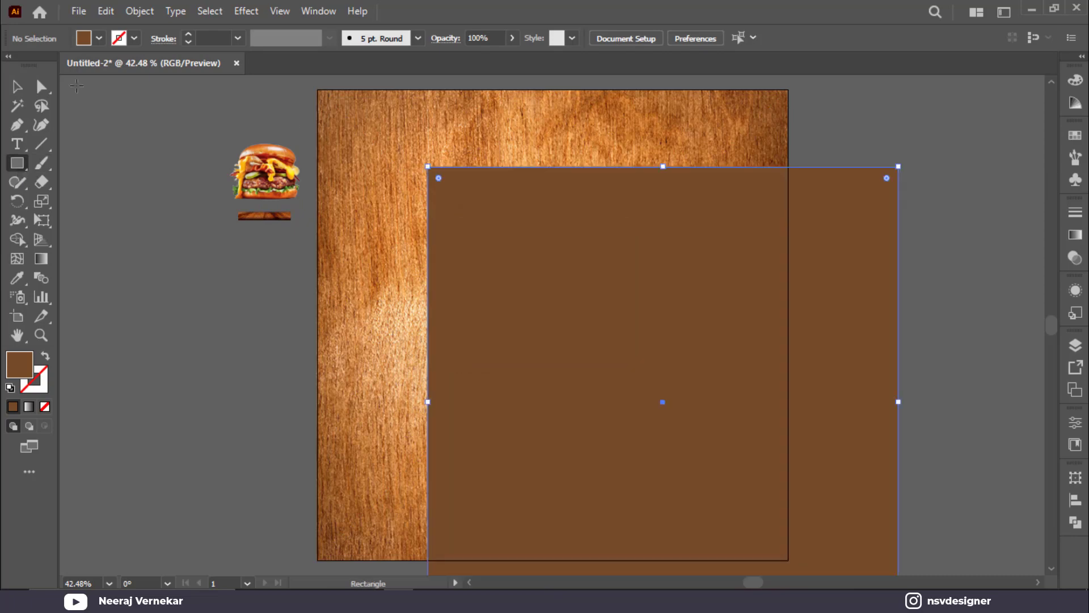
click(17, 86)
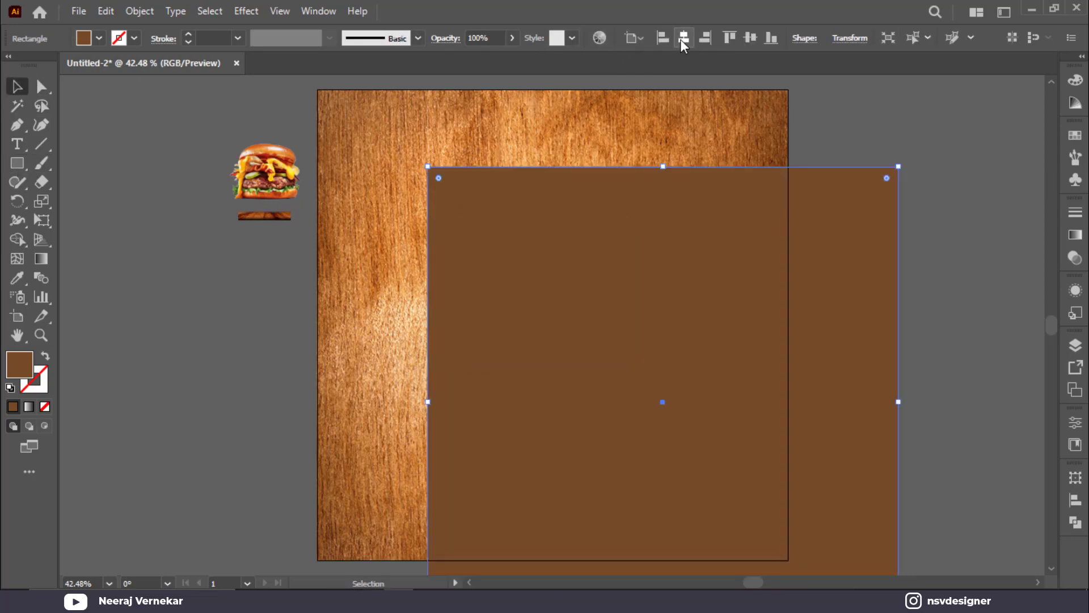
click(681, 38)
click(750, 38)
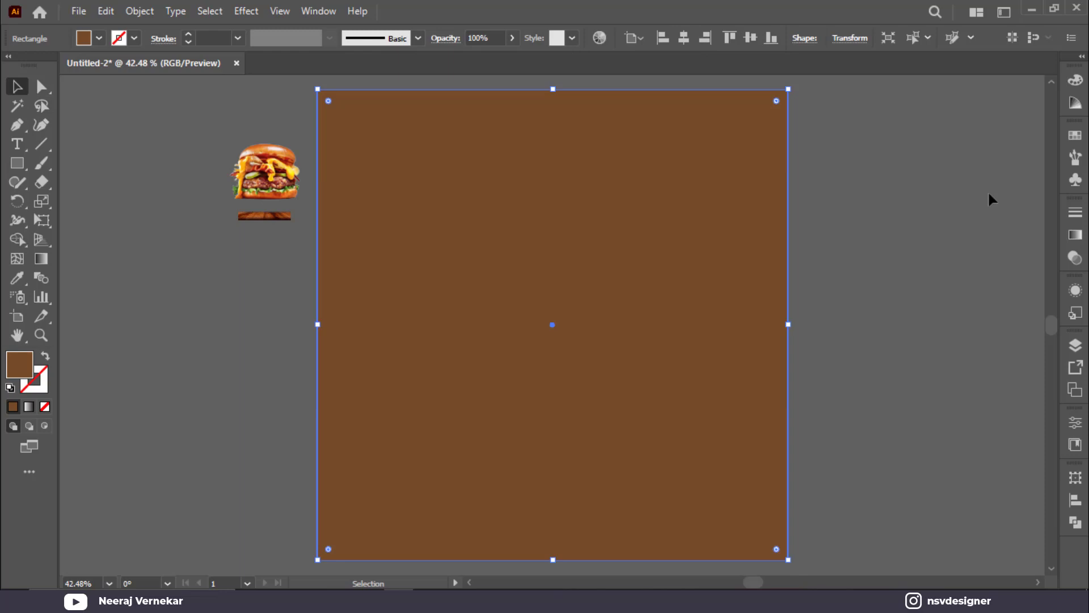
Fill the rectangle with a radial gradient from white to brown
click(1076, 235)
click(908, 232)
click(863, 263)
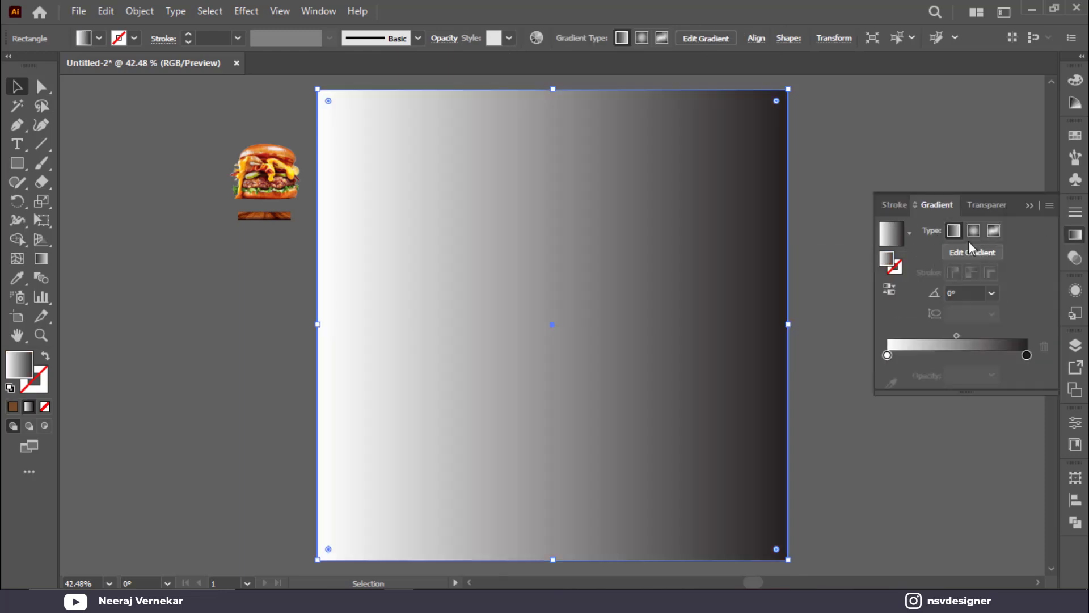
click(973, 230)
click(887, 355)
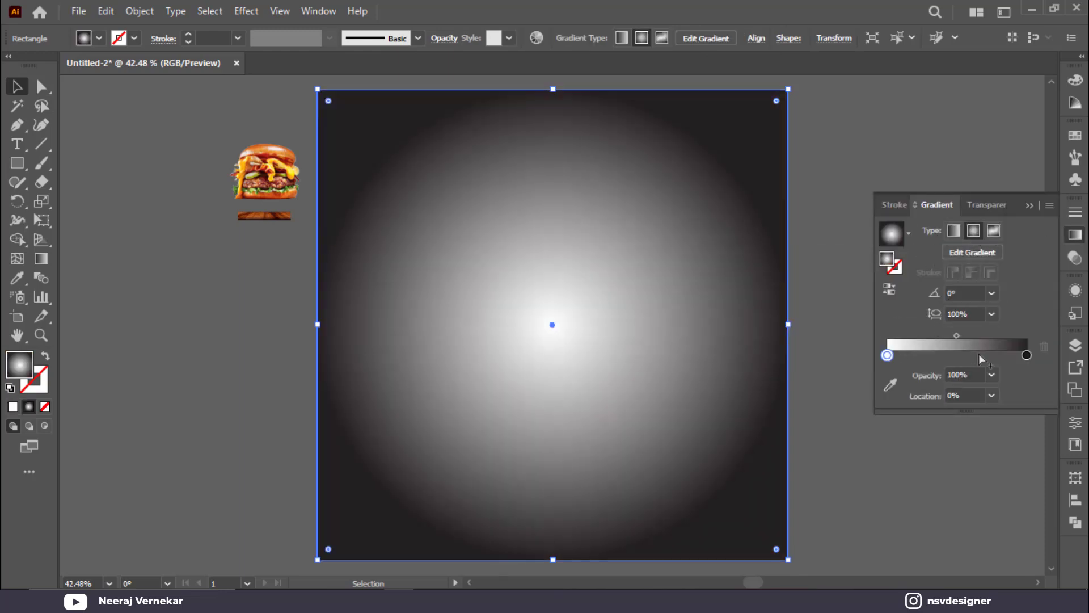
click(1027, 356)
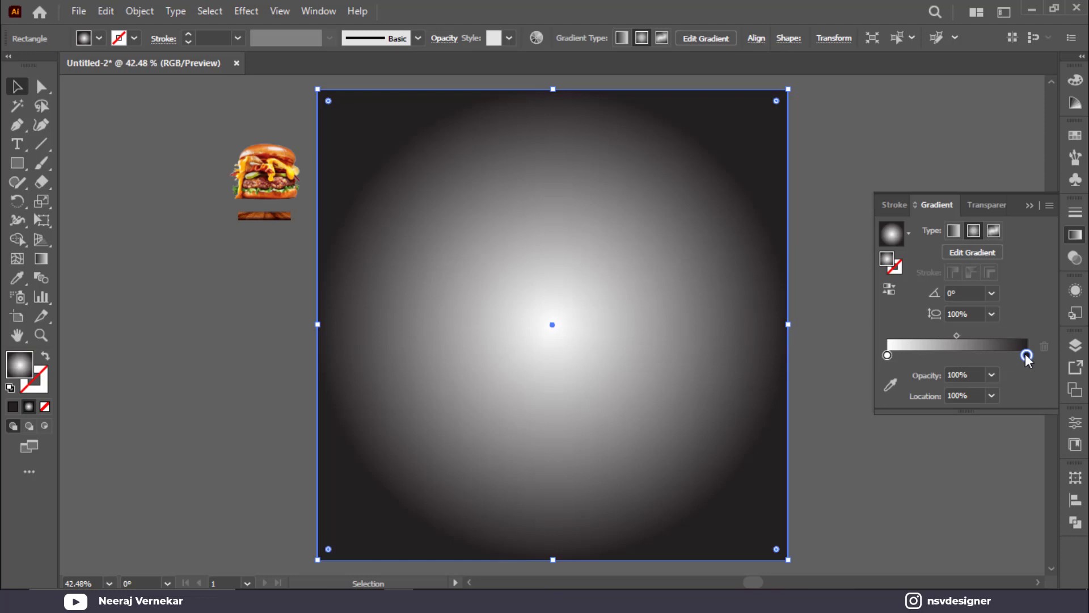
double_click(1027, 356)
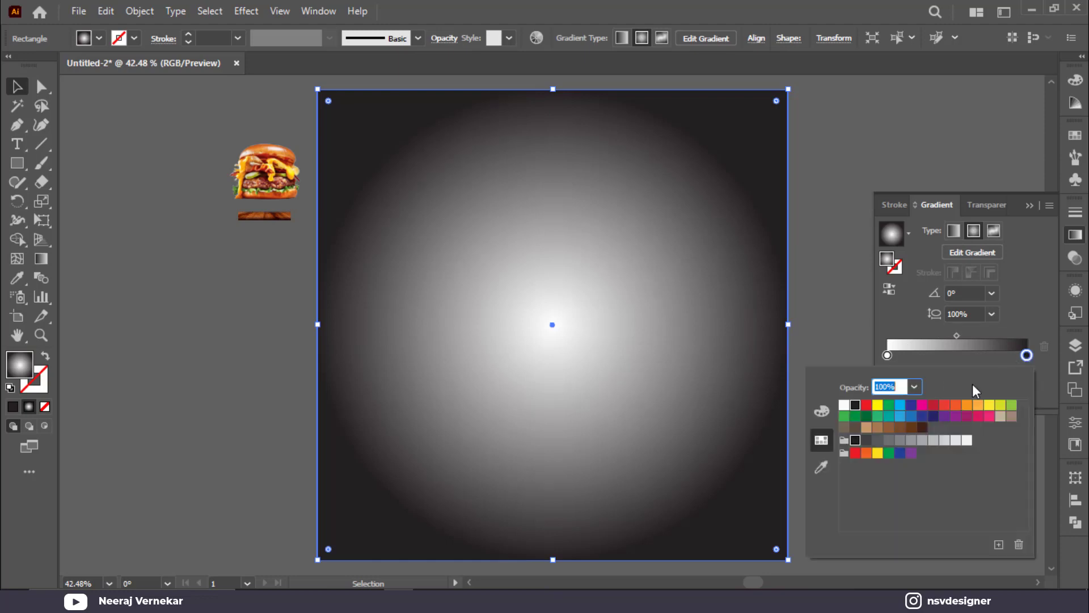
click(903, 430)
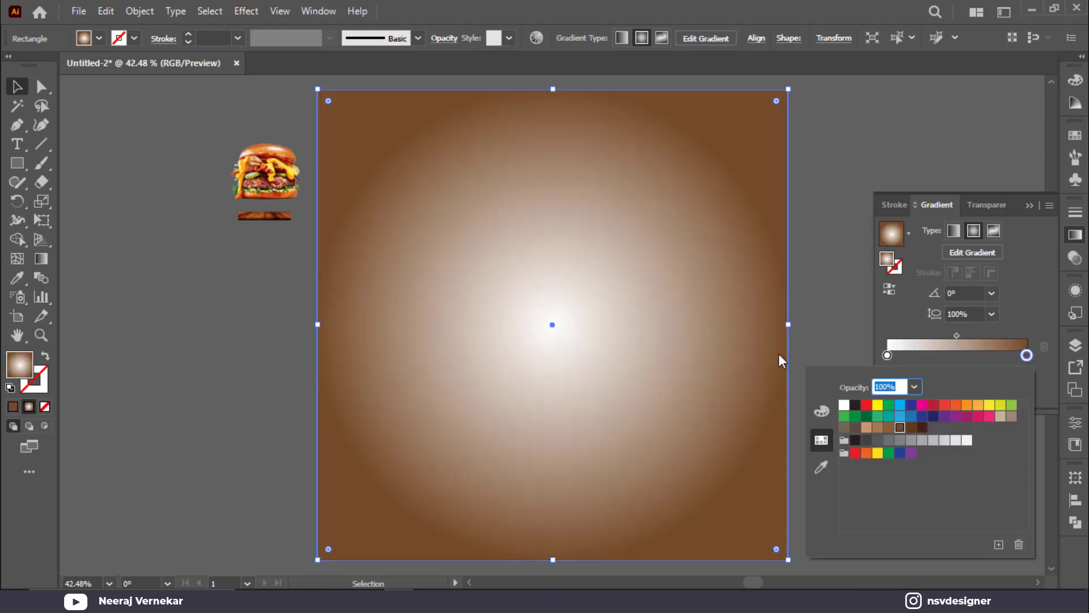
Set the gradient rectangle's blend mode to Multiply
click(985, 205)
click(927, 230)
click(923, 287)
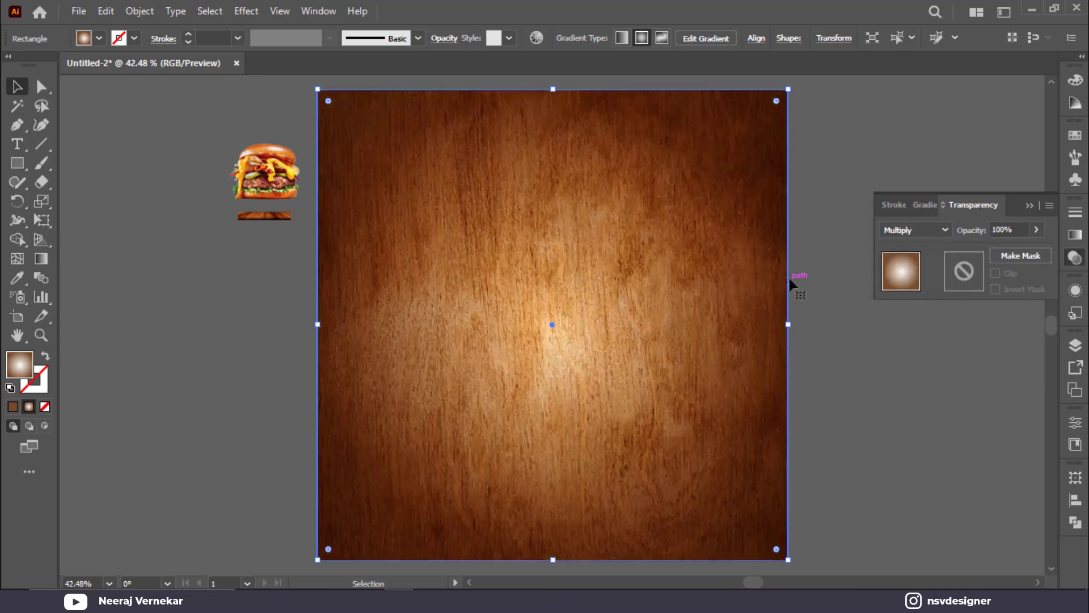
click(1030, 205)
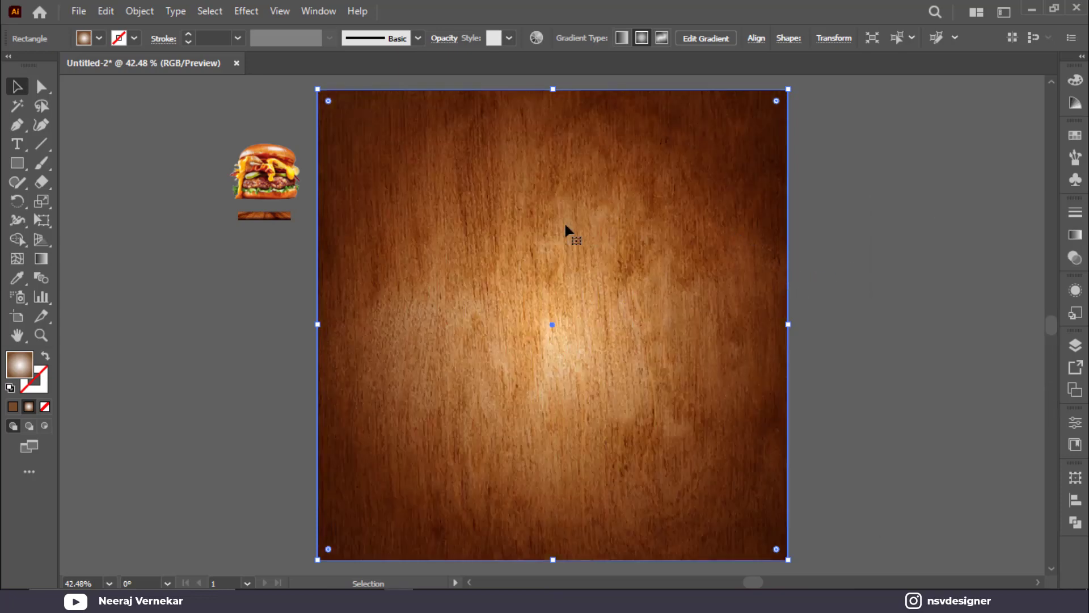
Use the Gradient tool to make the glow vertical, narrower, and stretched toward the top edge
key(g)
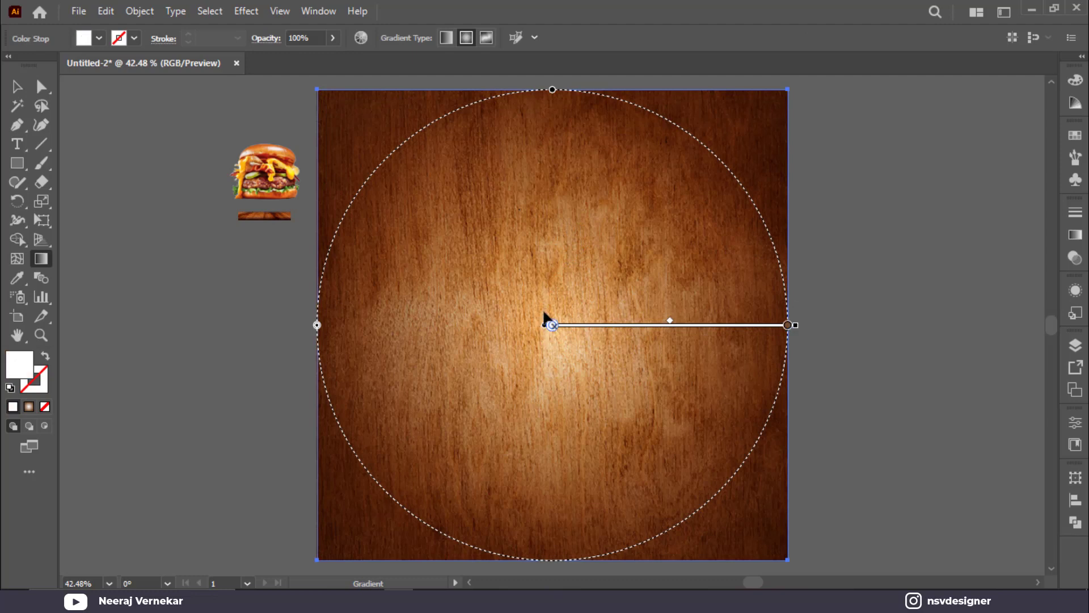
drag(544, 319, 554, 211)
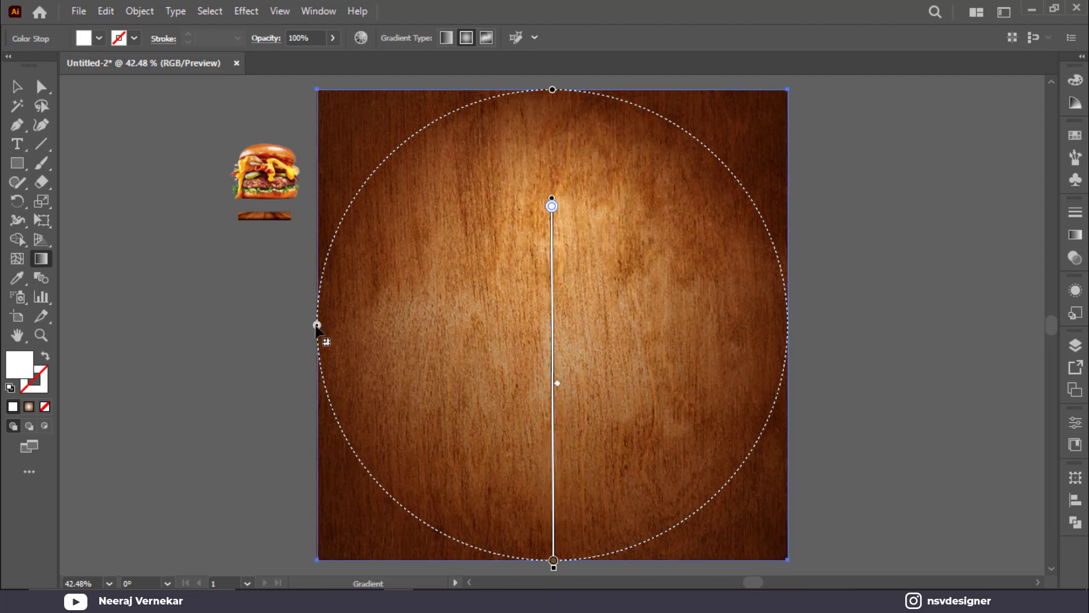
drag(317, 326, 333, 325)
key(ctrl+z)
mouse_move(317, 325)
mouse_down()
mouse_move(423, 324)
mouse_move(356, 325)
mouse_up()
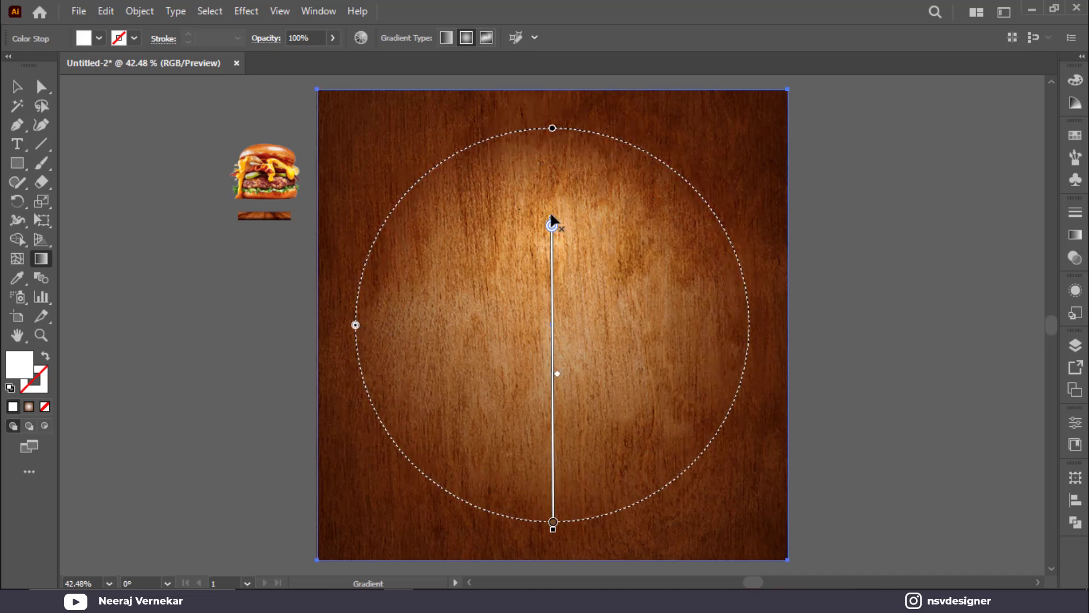
drag(550, 193, 550, 178)
drag(554, 131, 554, 112)
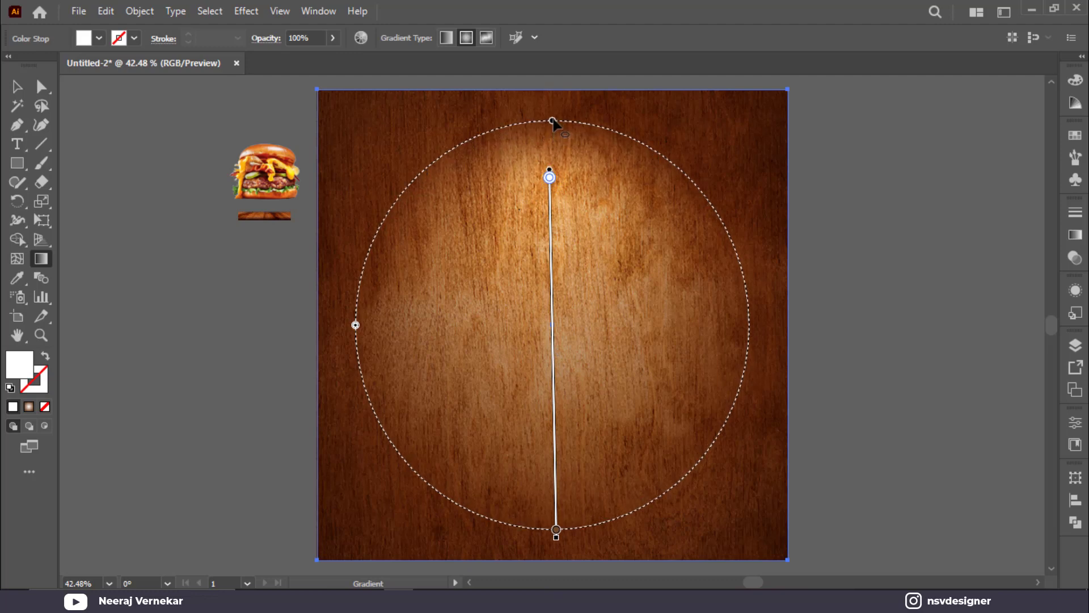
click(15, 87)
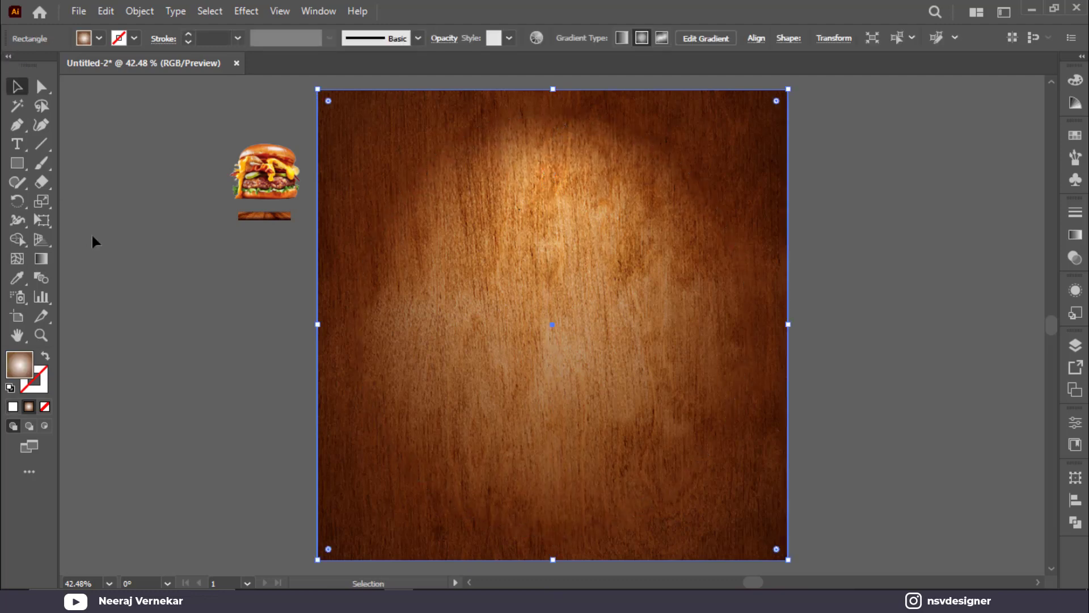
click(93, 238)
Draw a circle on the wood background and move it to the upper middle
drag(25, 162, 101, 203)
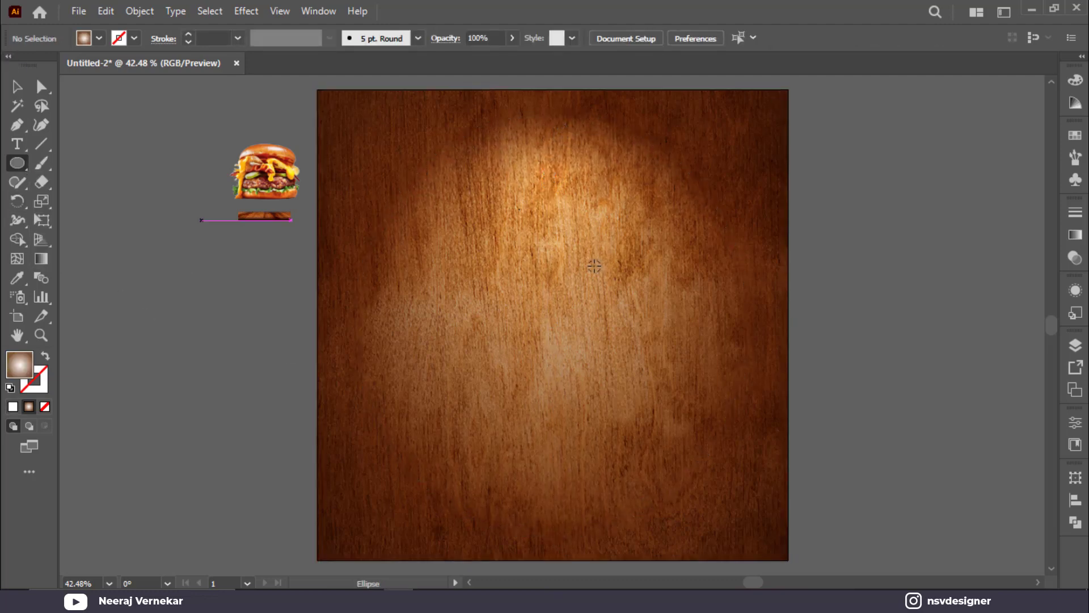
drag(559, 257, 636, 423)
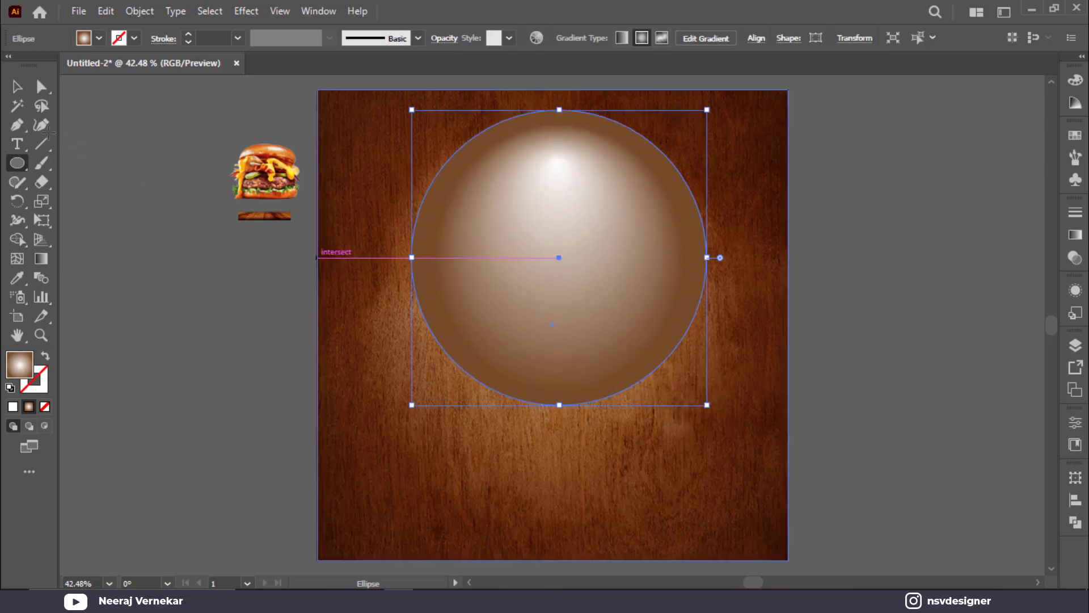
click(15, 87)
drag(509, 262, 525, 278)
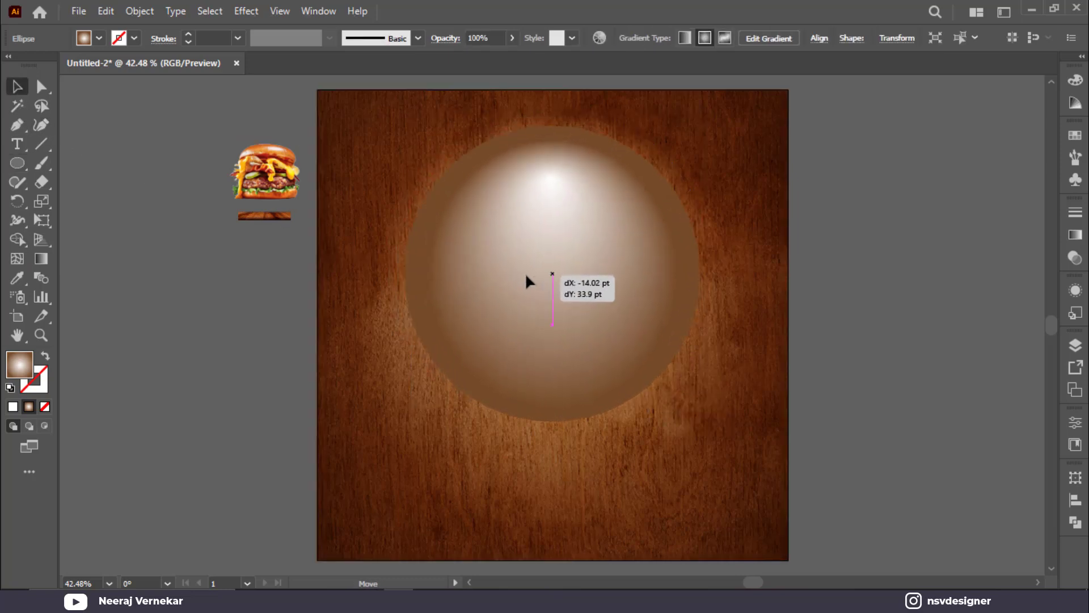
Give the circle a gradient with a white outer stop at 0% opacity, blended with Overlay
click(1076, 235)
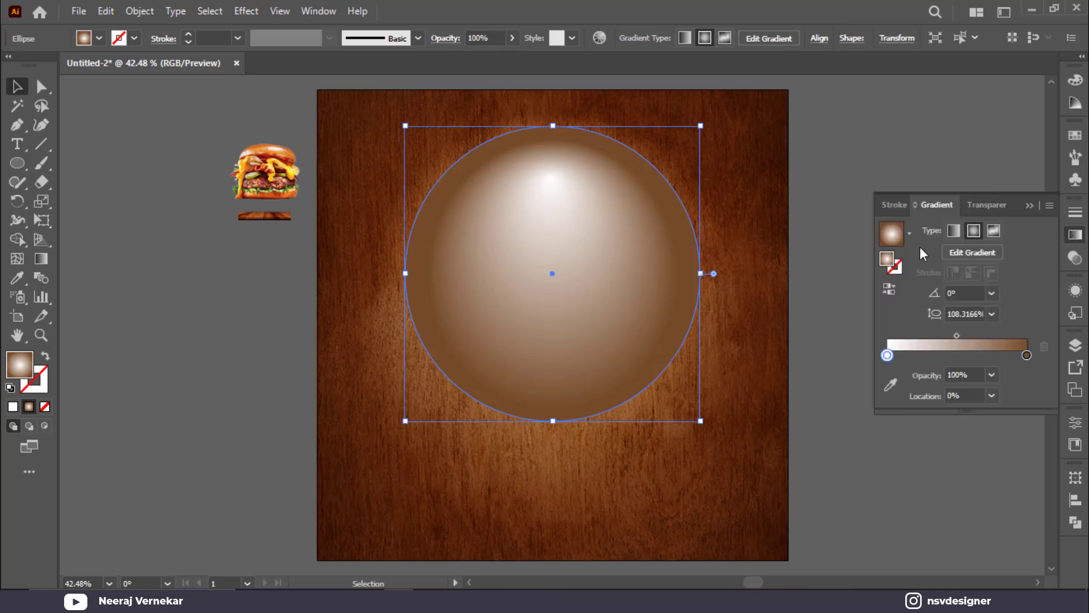
double_click(1027, 356)
click(844, 404)
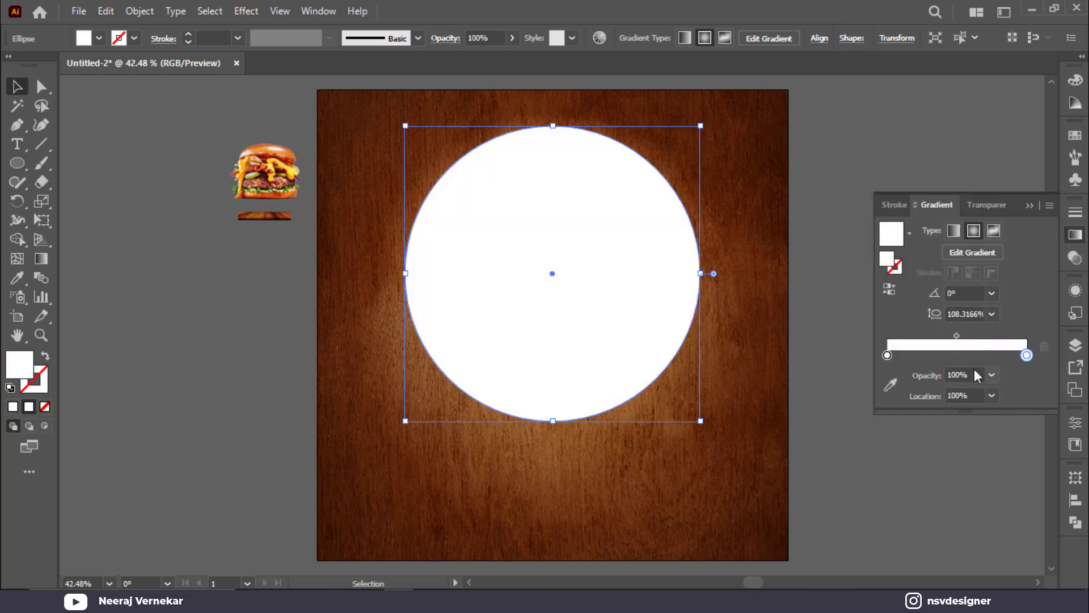
text(0)
key(Return)
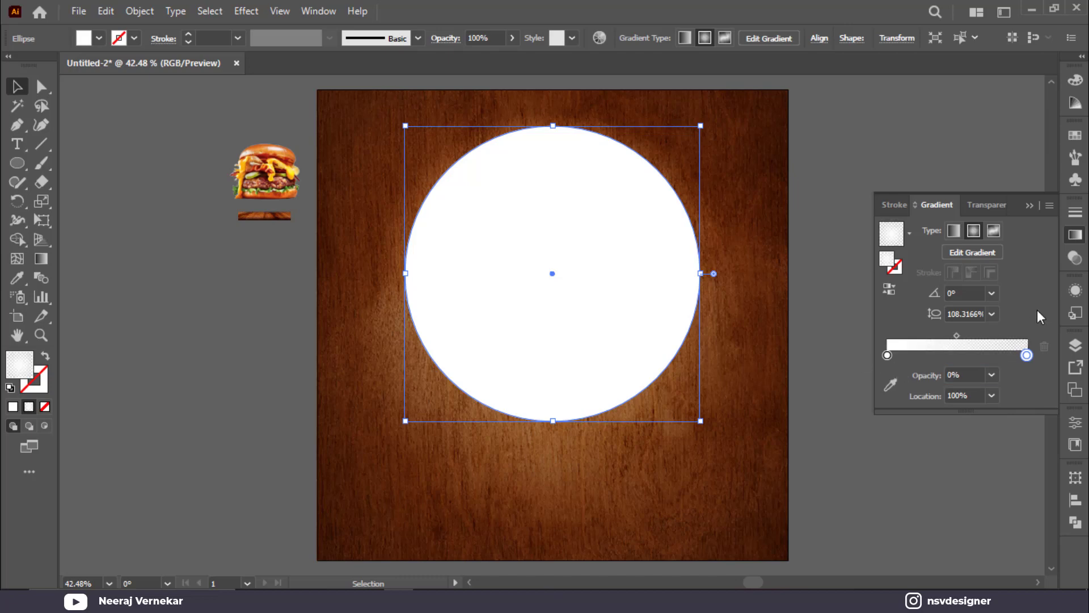
click(972, 206)
click(923, 234)
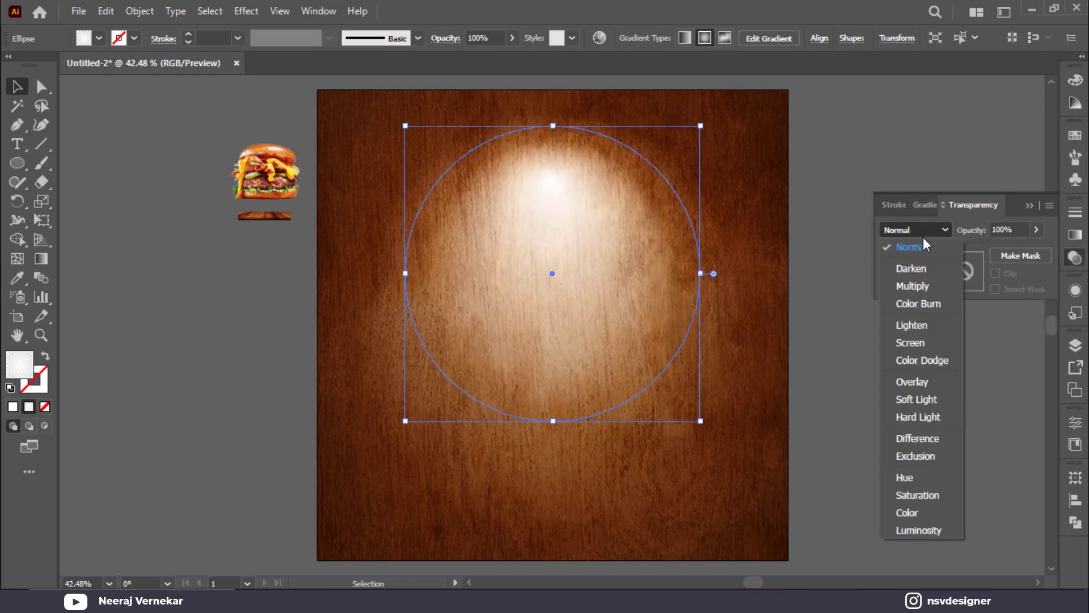
click(919, 382)
Stretch the glow circle into a large ellipse that reaches the artboard's top edge
drag(701, 420, 746, 466)
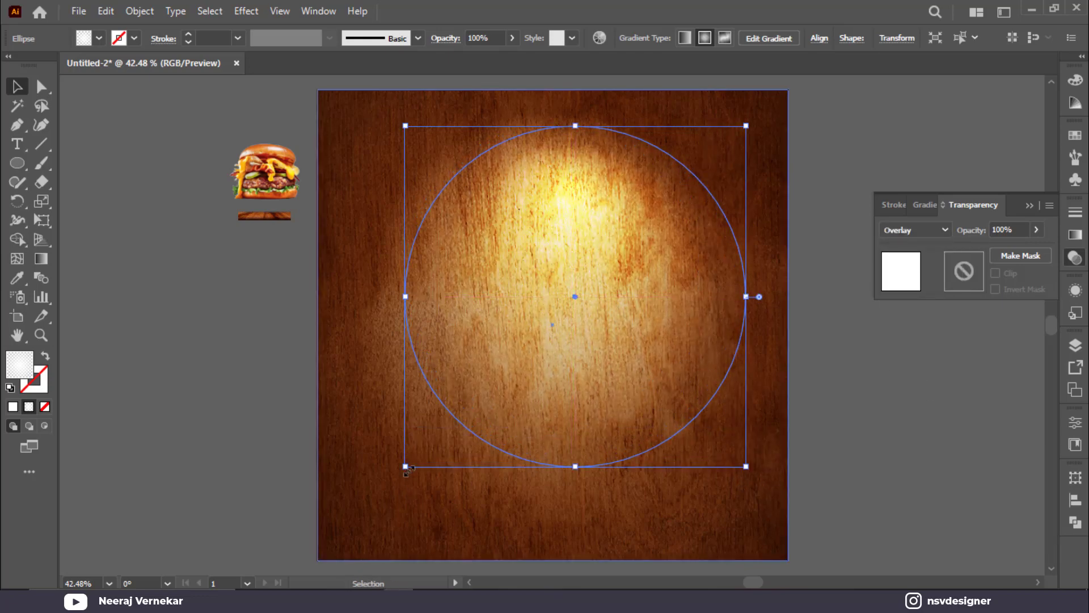
drag(406, 467, 377, 495)
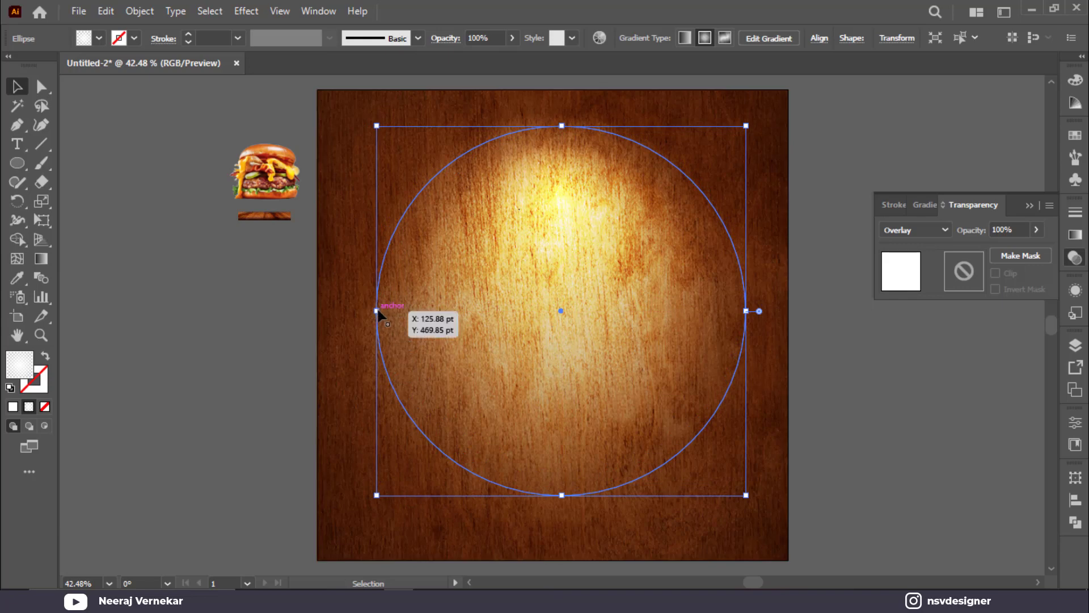
drag(377, 311, 353, 311)
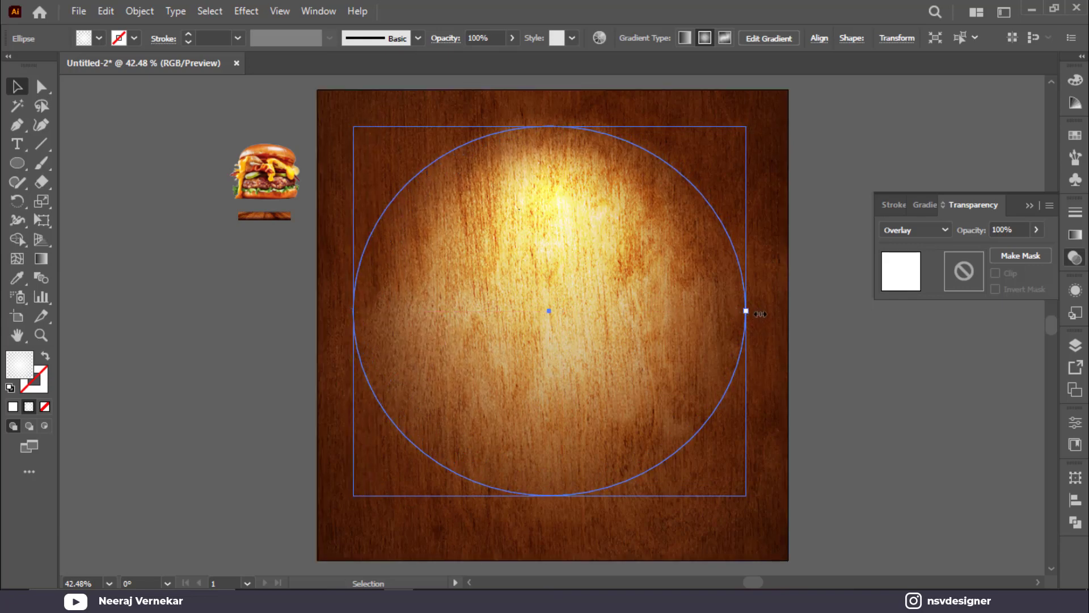
drag(759, 313, 760, 318)
drag(557, 496, 556, 513)
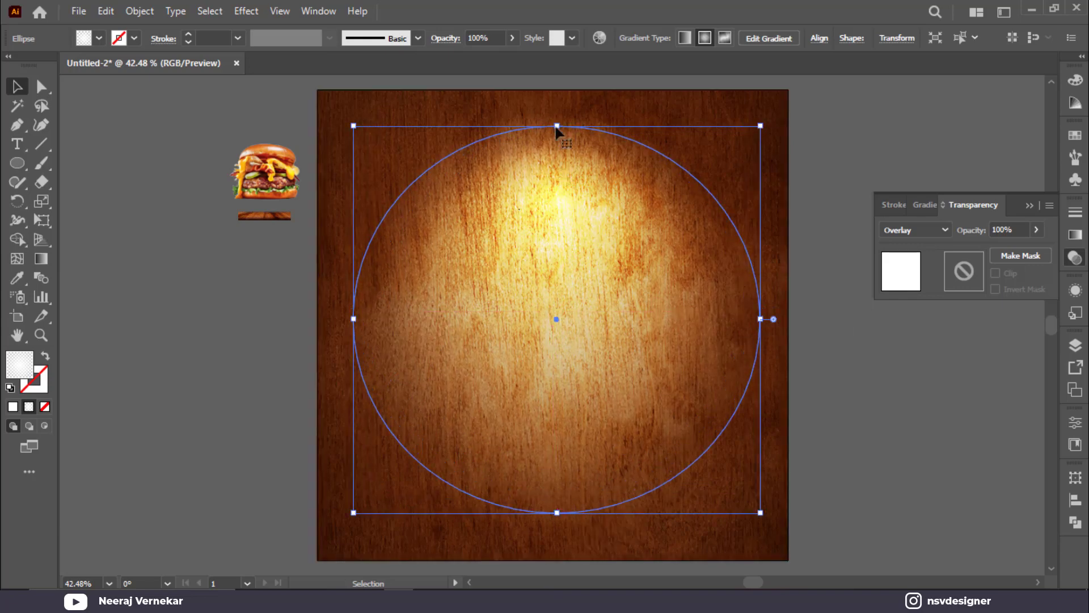
drag(557, 127, 548, 89)
click(1033, 205)
Make the glow ellipse taller at the bottom and shift it lower on the artboard
click(878, 341)
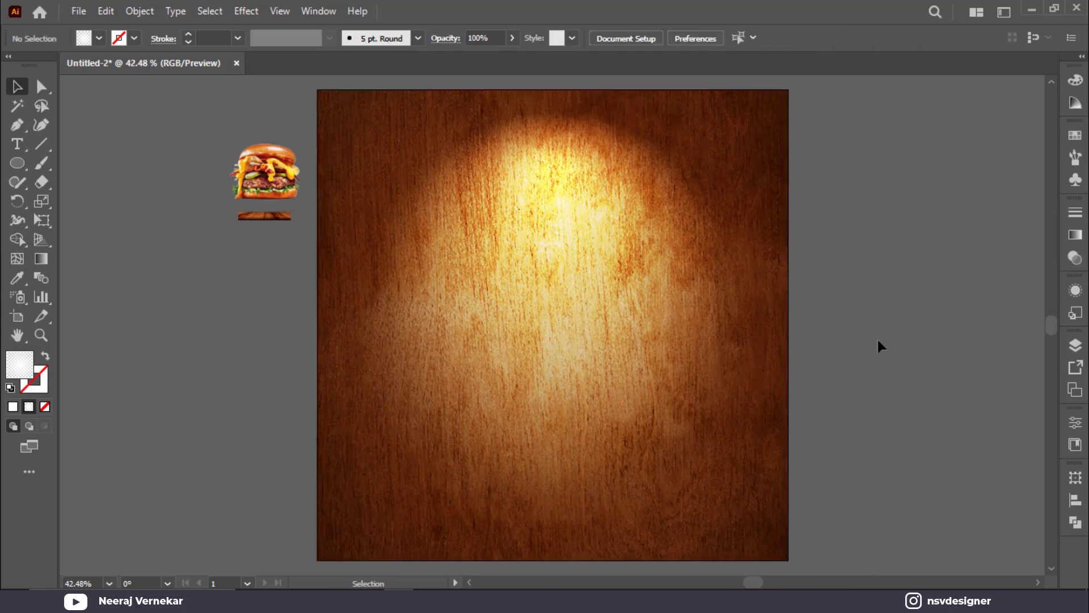
click(605, 408)
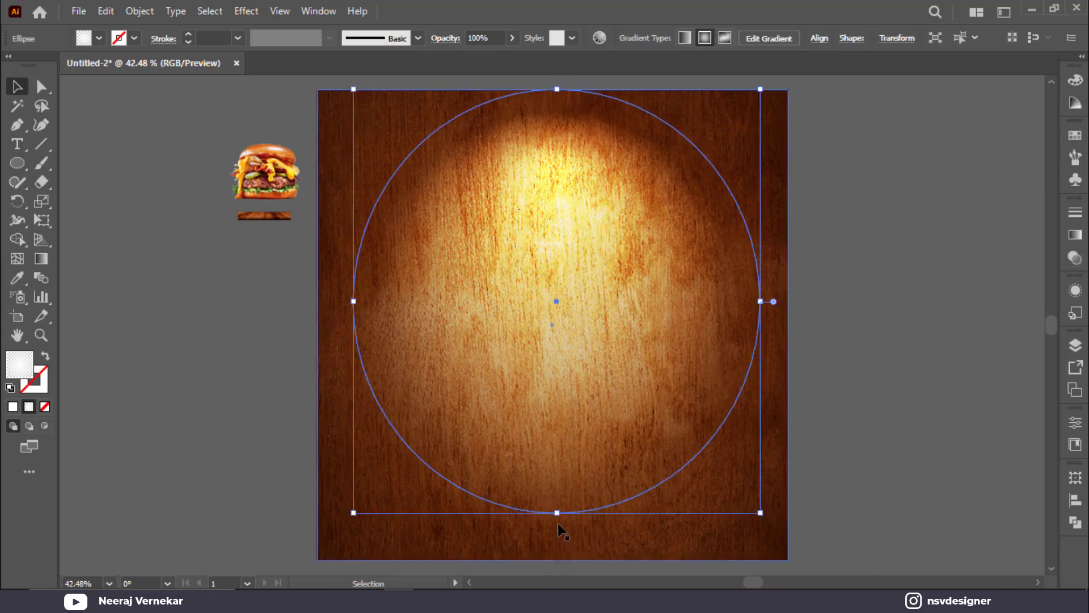
drag(560, 515, 561, 536)
drag(583, 353, 583, 371)
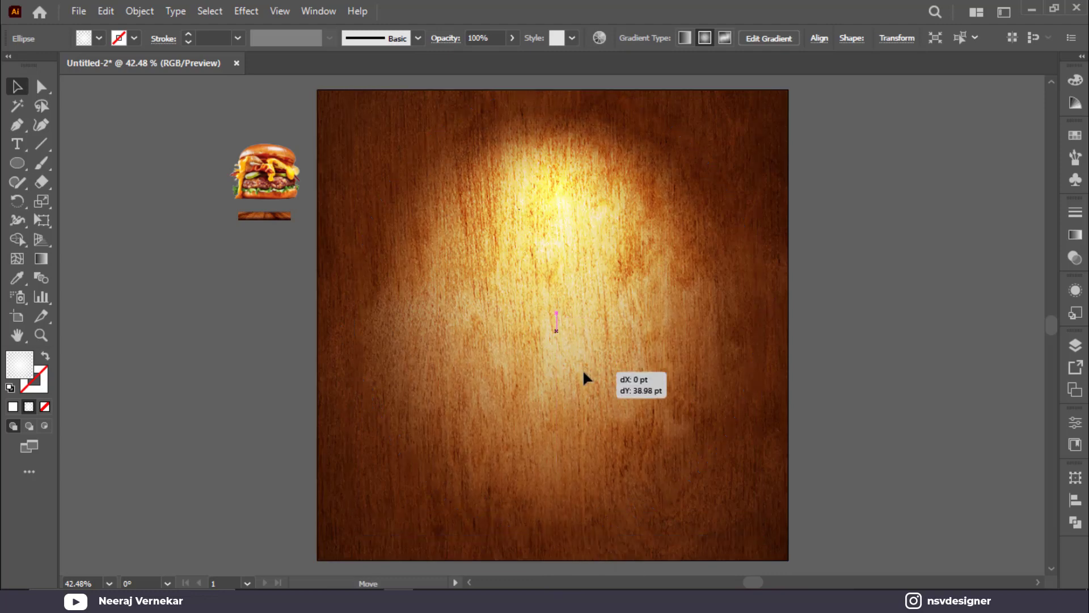
click(894, 320)
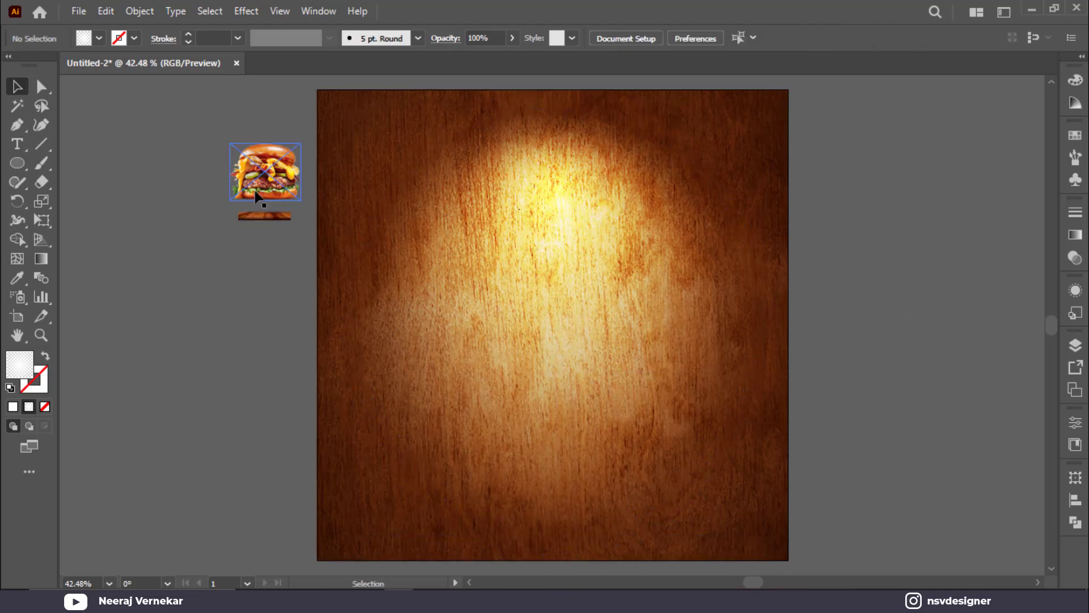
Bring the small wood texture to the front and scale it into a full-width strip along the artboard bottom
click(265, 170)
right_click(241, 223)
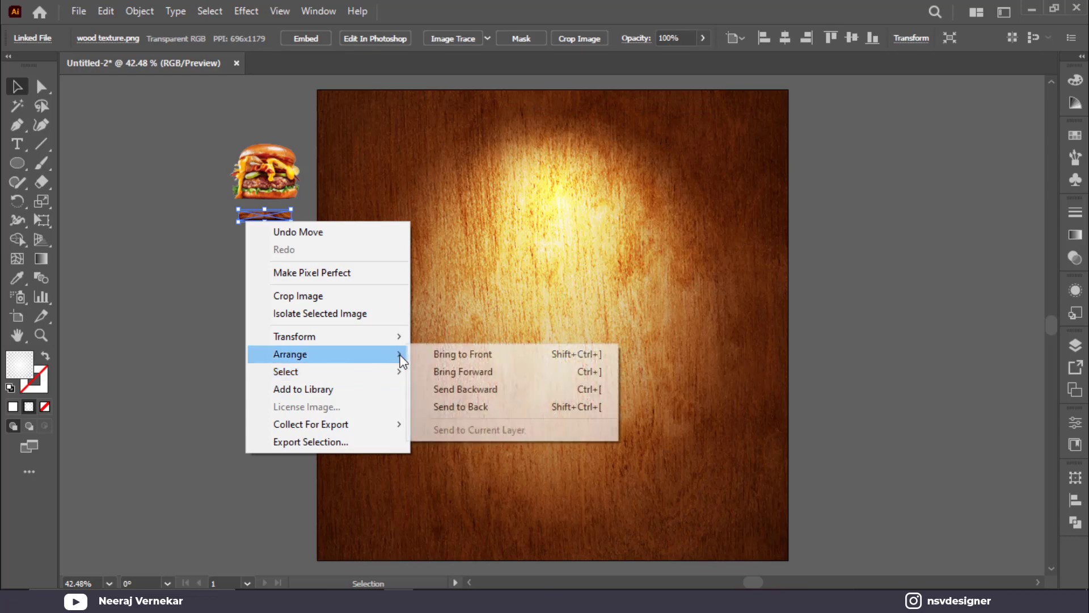
click(462, 353)
mouse_move(292, 223)
mouse_down()
mouse_move(377, 248)
mouse_move(412, 473)
mouse_move(787, 562)
mouse_move(832, 560)
mouse_up()
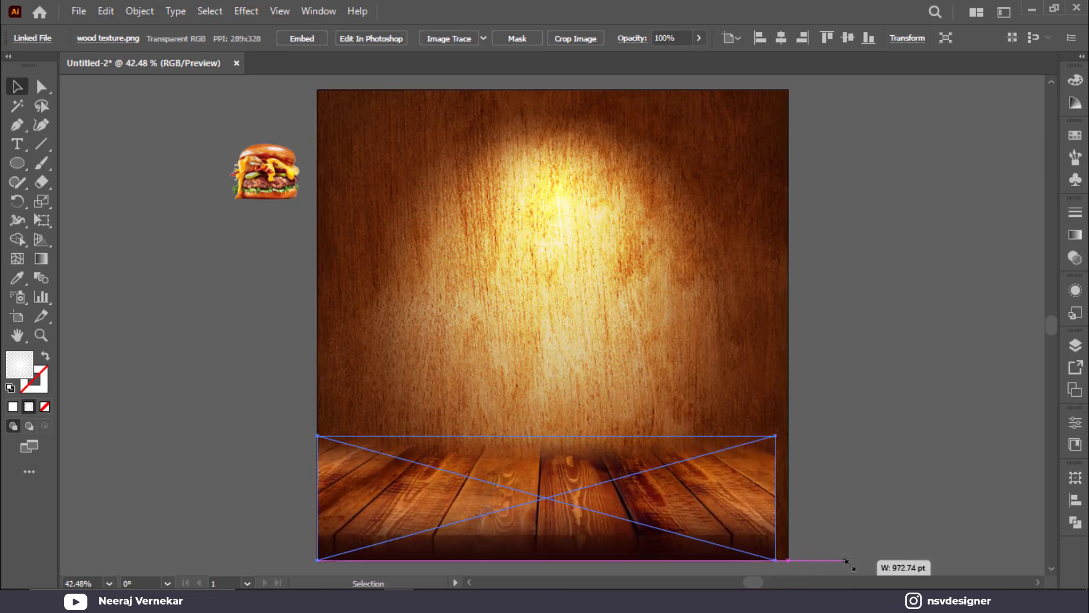
drag(850, 564, 847, 565)
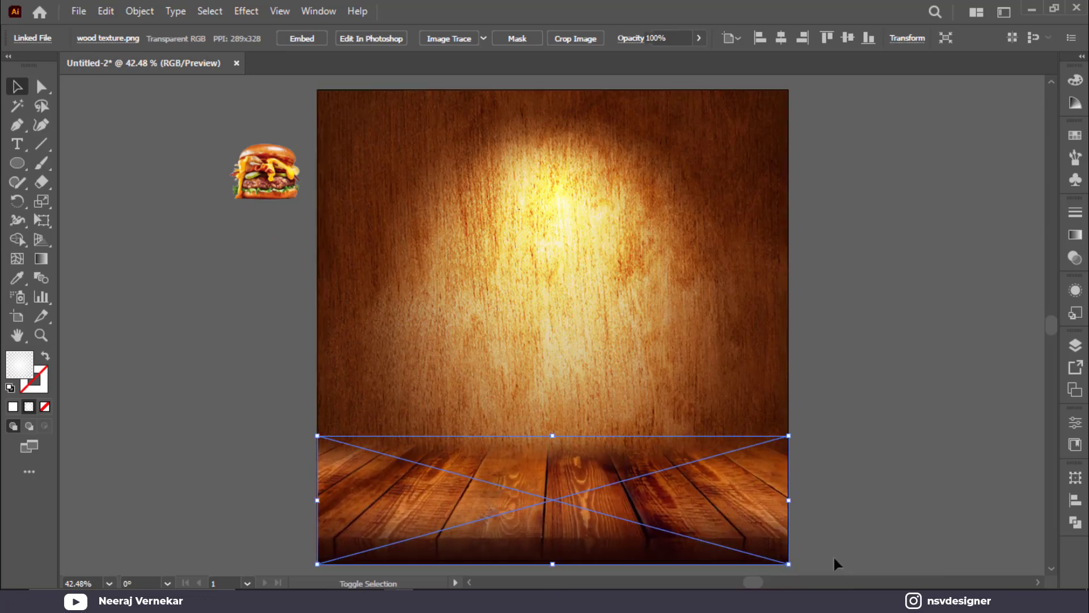
scroll(834, 563, down, 2)
drag(565, 497, 563, 497)
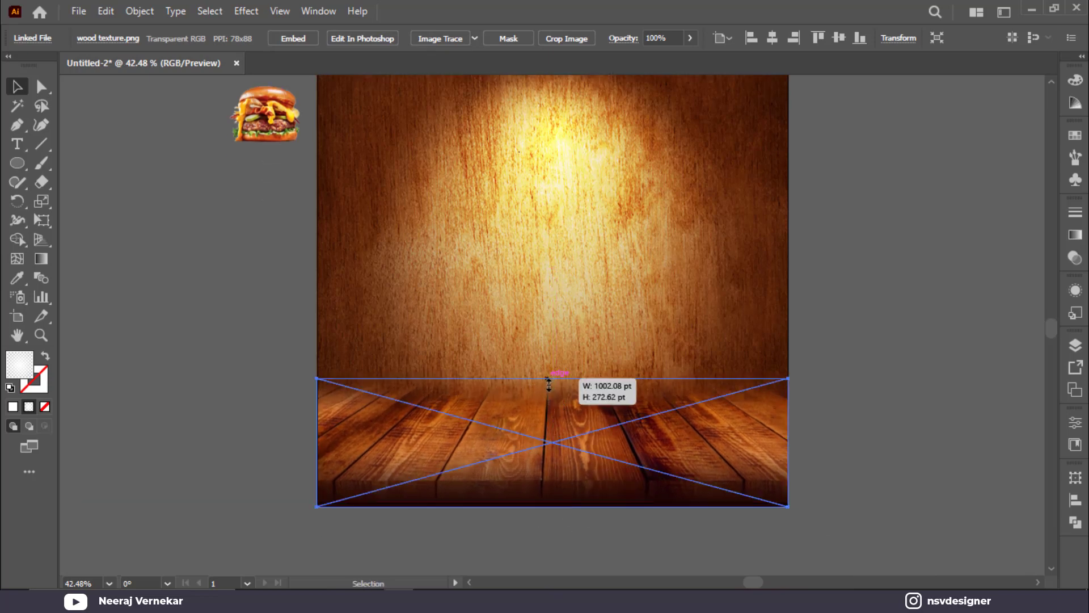
drag(551, 380, 550, 389)
Bring the burger photo to the front, enlarge it on the wood floor, and centre it horizontally
click(866, 338)
right_click(241, 122)
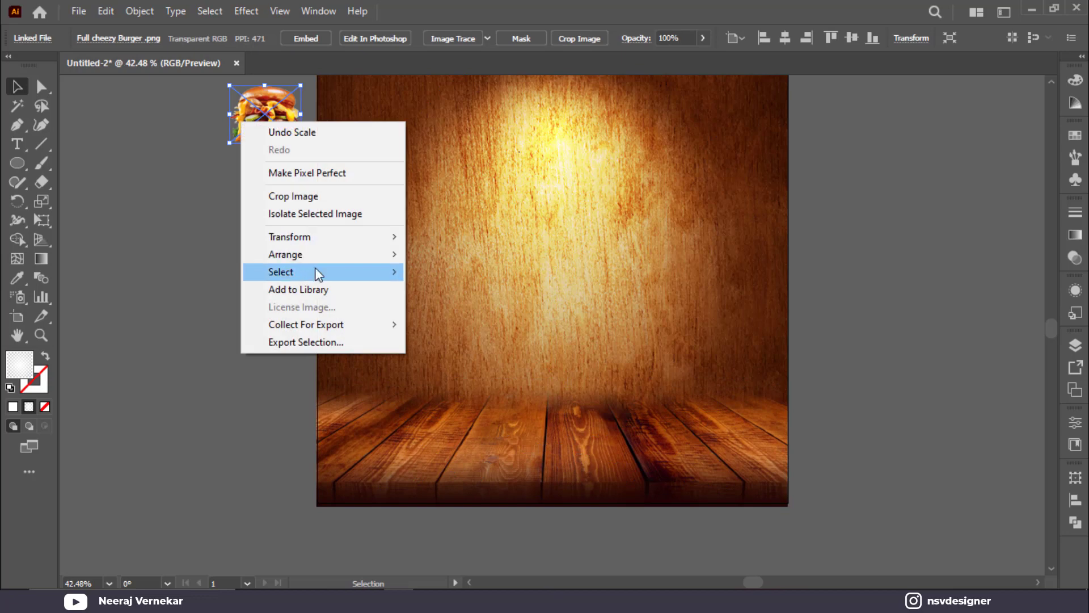
mouse_move(285, 255)
click(454, 253)
drag(265, 113, 459, 209)
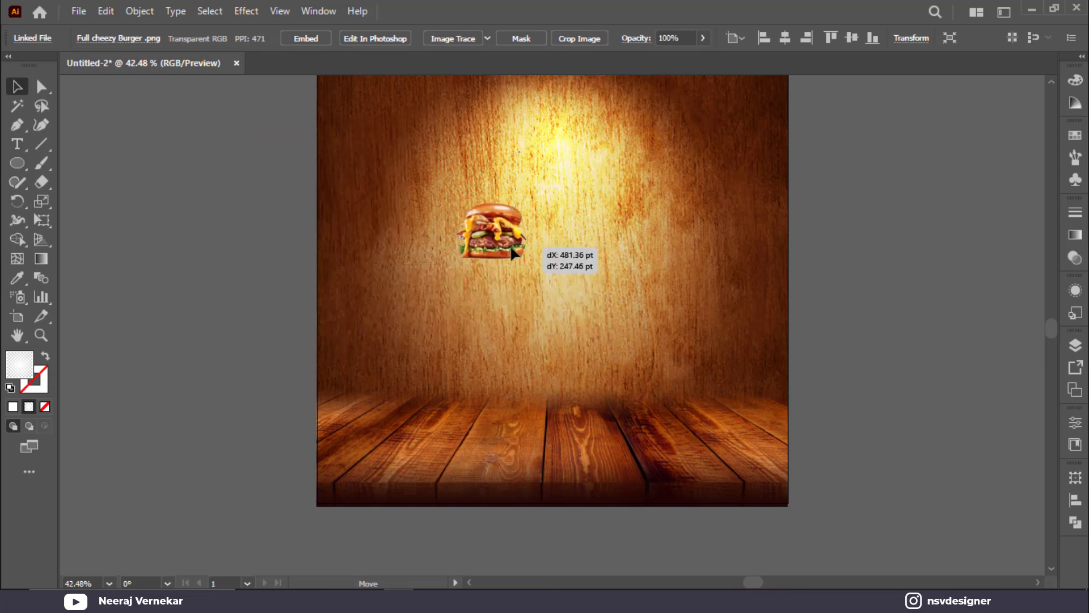
mouse_move(500, 243)
mouse_down()
mouse_move(650, 355)
mouse_move(783, 500)
mouse_up()
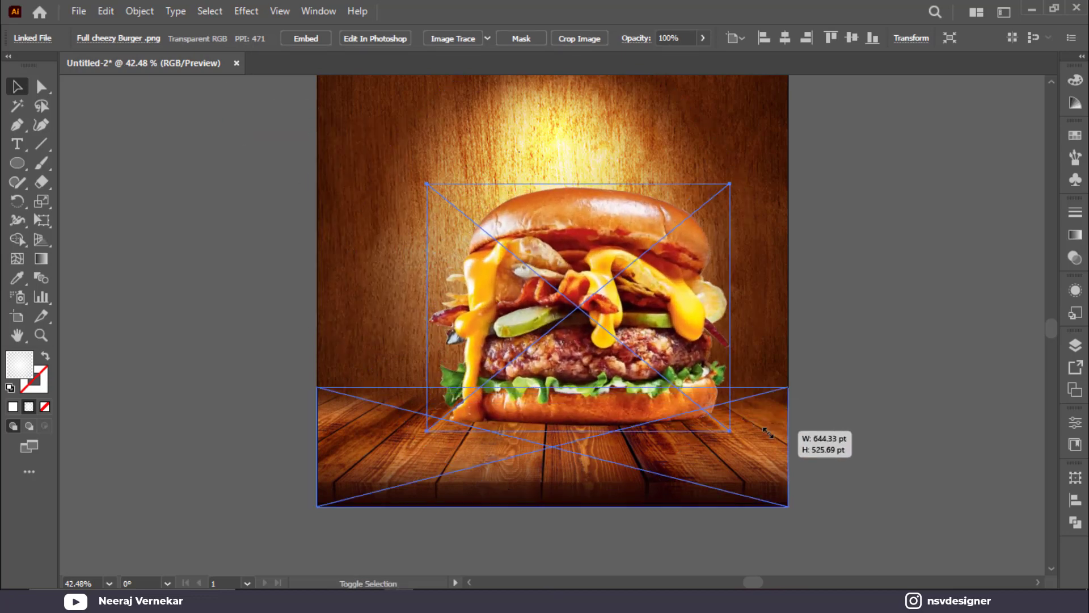
drag(647, 378, 623, 393)
key(ctrl+0)
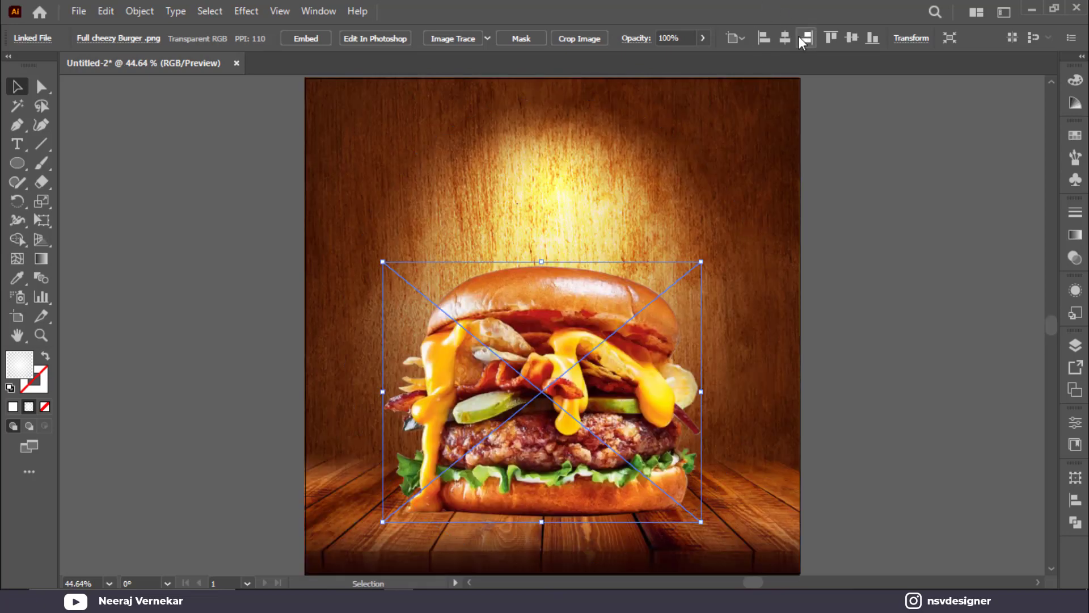
click(789, 37)
click(959, 465)
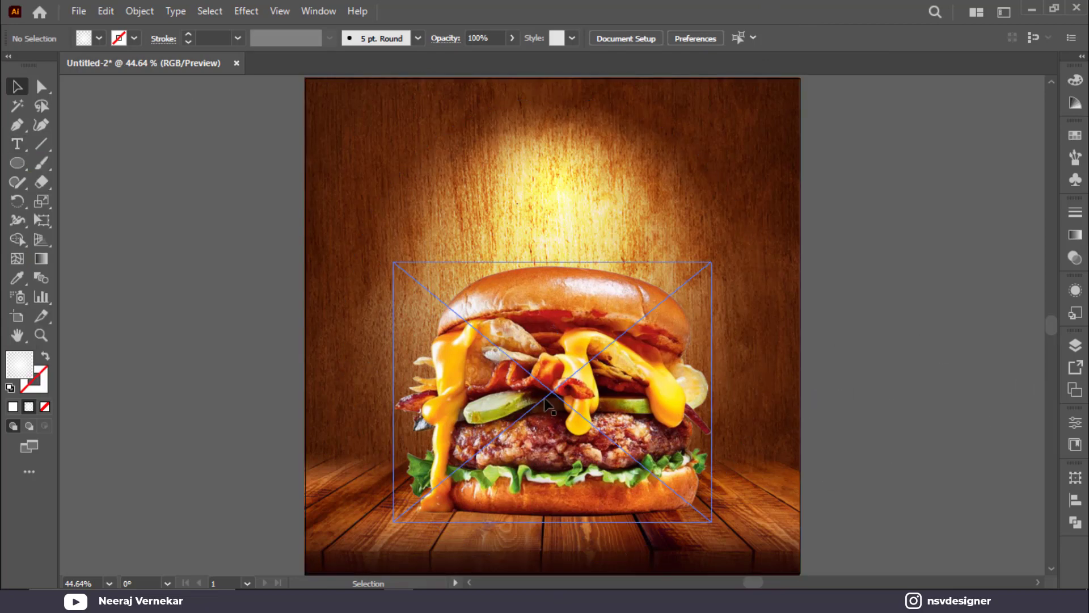
Draw a circle beside the artboard and fill it with a reversed White, Black radial gradient
click(94, 203)
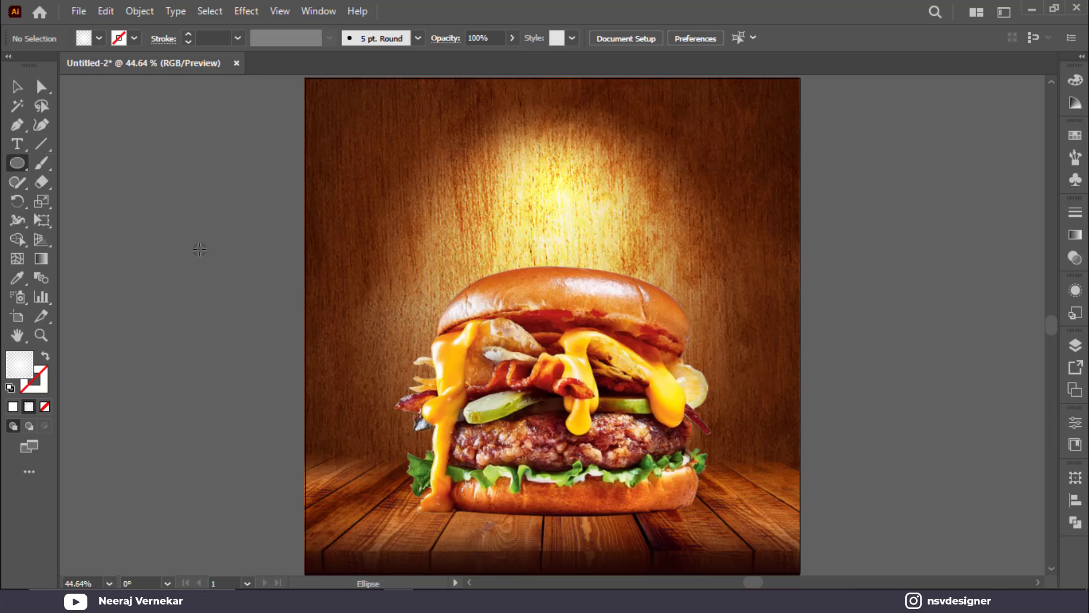
drag(199, 247, 277, 325)
click(1075, 235)
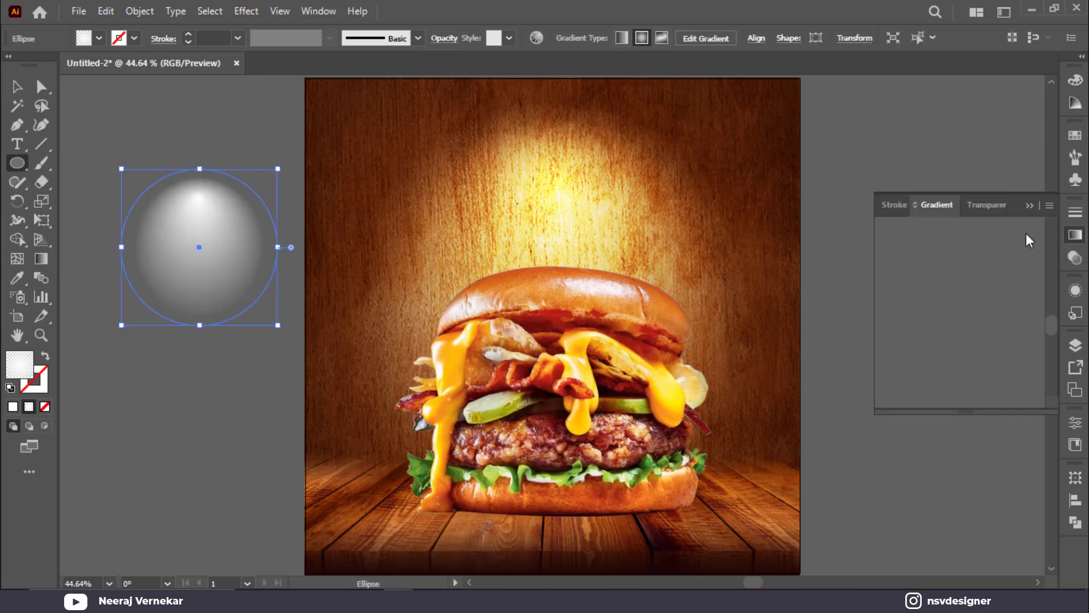
click(975, 206)
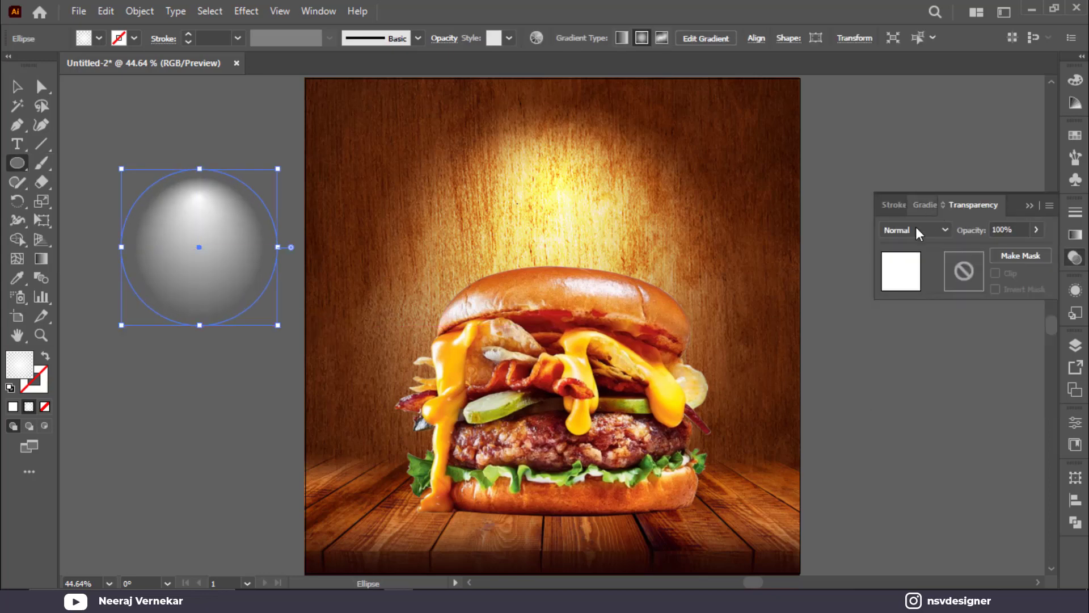
click(925, 207)
click(910, 233)
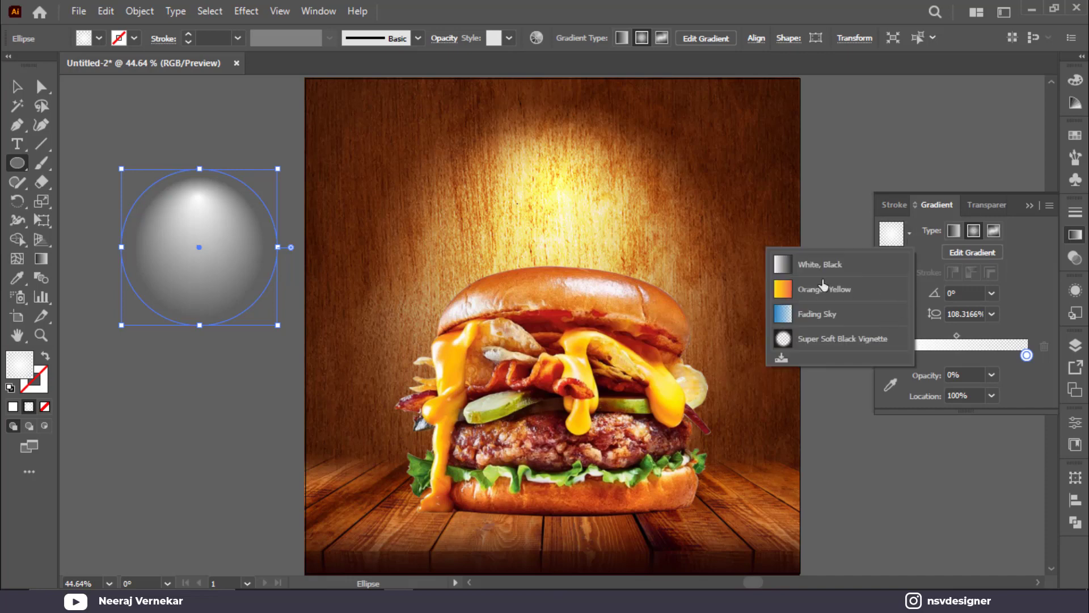
click(908, 258)
click(974, 231)
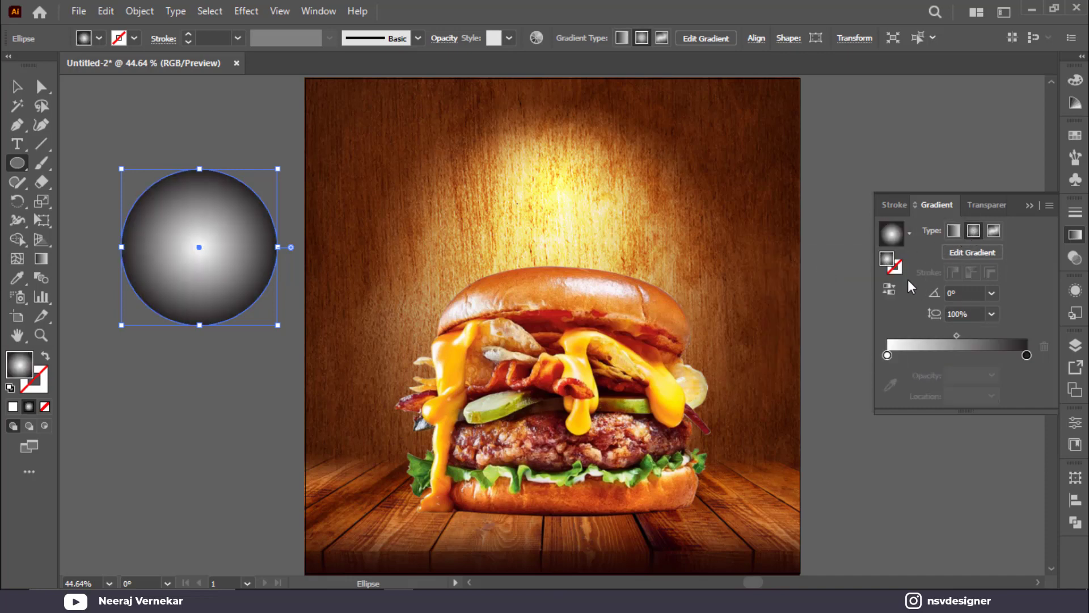
click(889, 289)
Set the circle to Multiply, squash it flat, and move it under the burger
click(989, 206)
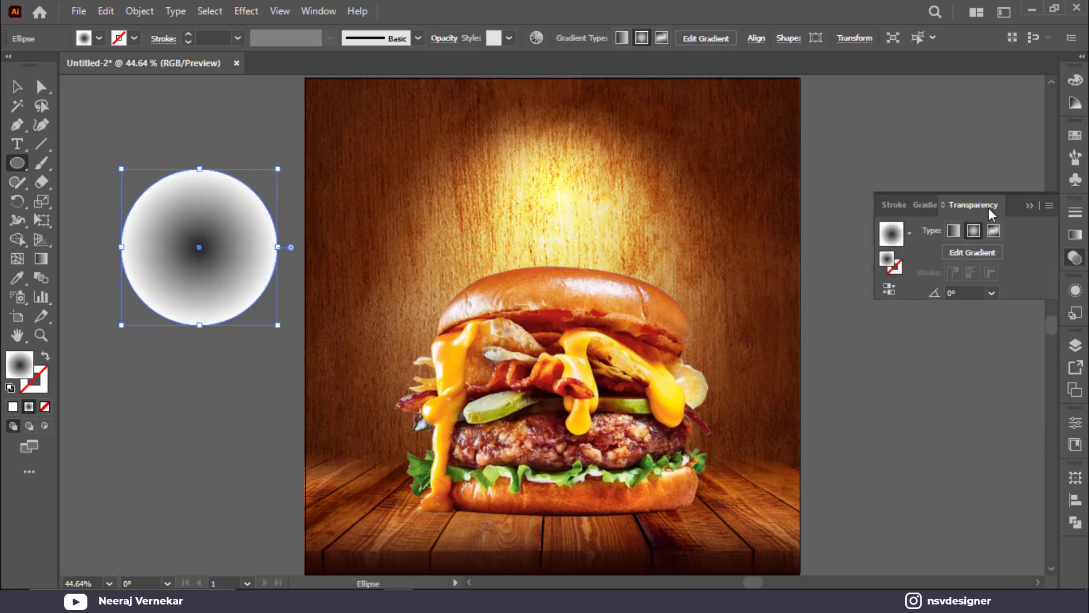
click(944, 231)
click(932, 284)
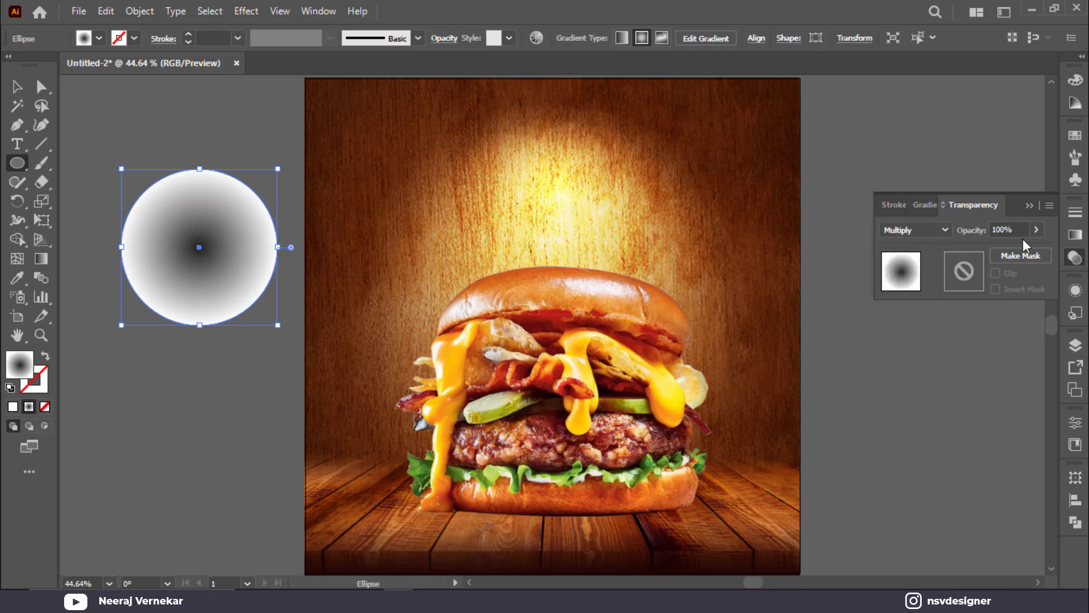
click(1032, 206)
mouse_move(201, 168)
mouse_down()
mouse_move(200, 270)
mouse_move(503, 485)
mouse_up()
key(ctrl+z)
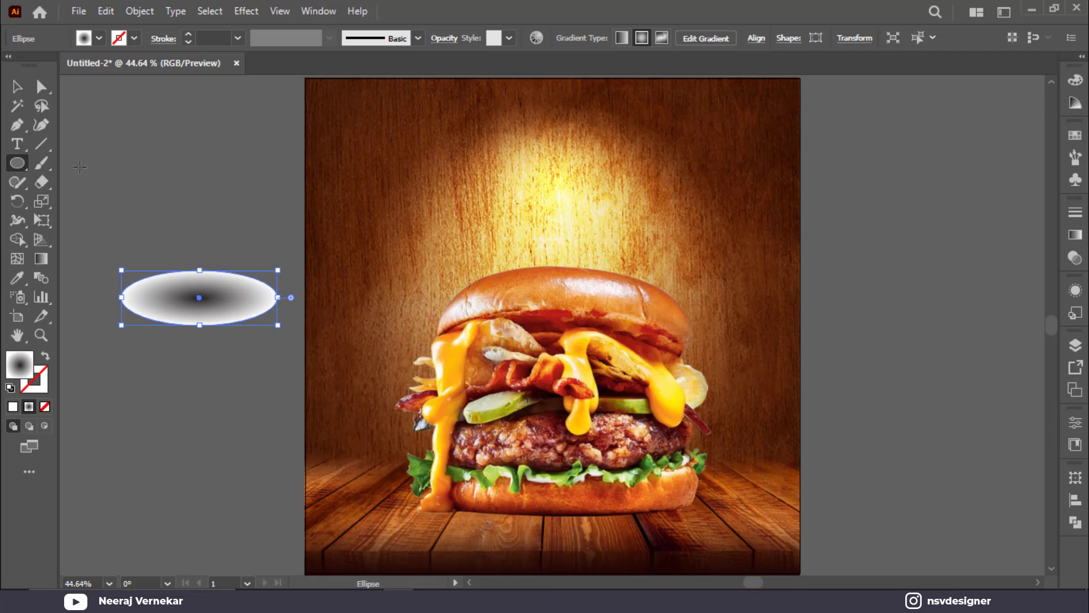
click(17, 90)
mouse_move(250, 309)
mouse_down()
mouse_move(522, 517)
mouse_move(746, 505)
mouse_up()
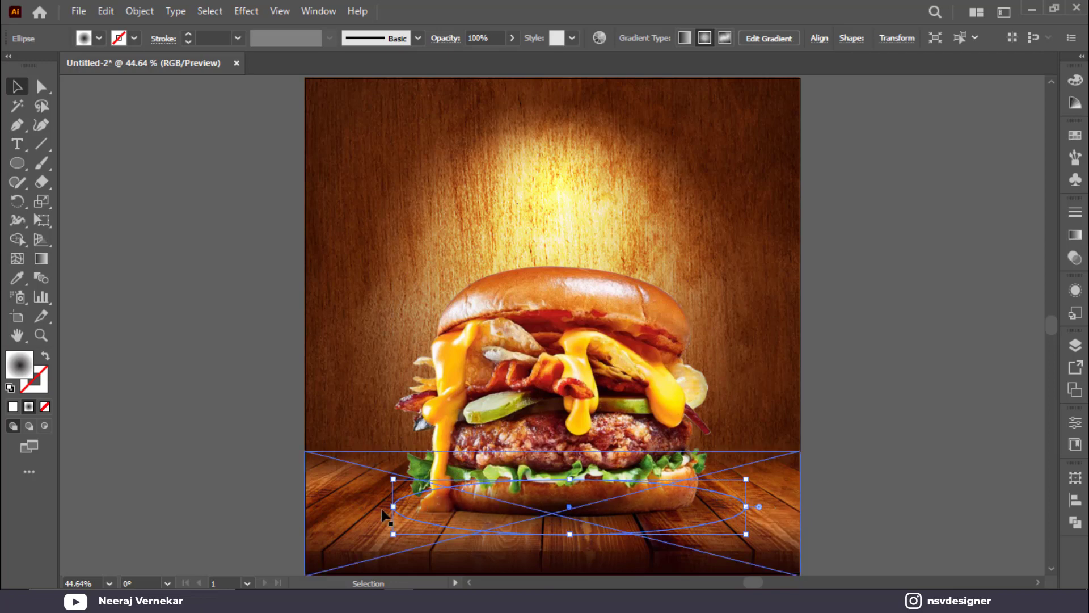
Widen and flatten the shadow ellipse and bring the burger in front of it
drag(394, 510, 367, 507)
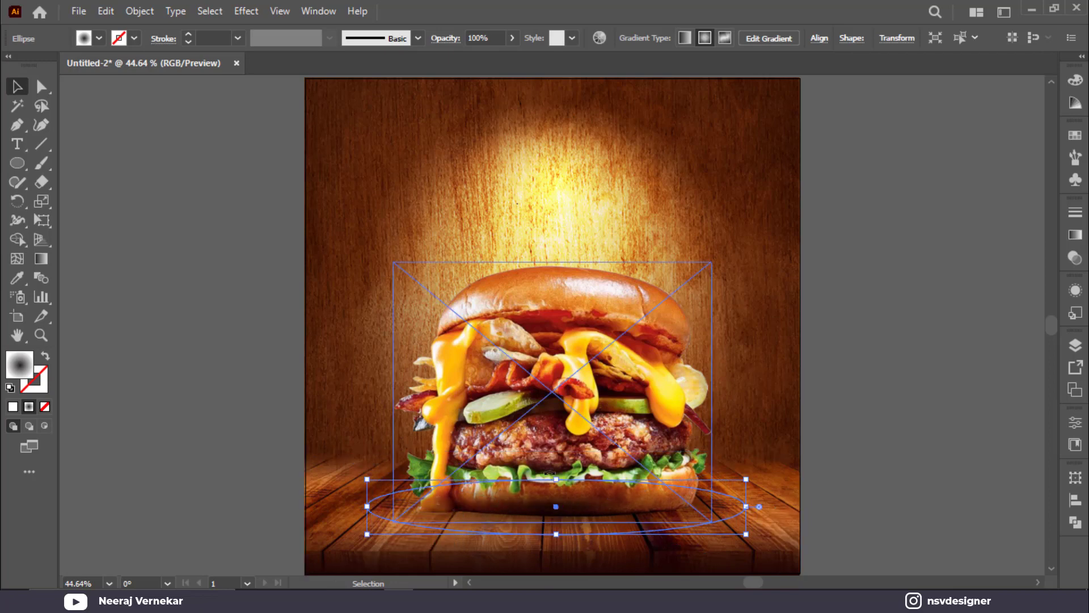
mouse_move(558, 478)
mouse_down()
mouse_move(558, 499)
mouse_move(598, 517)
mouse_up()
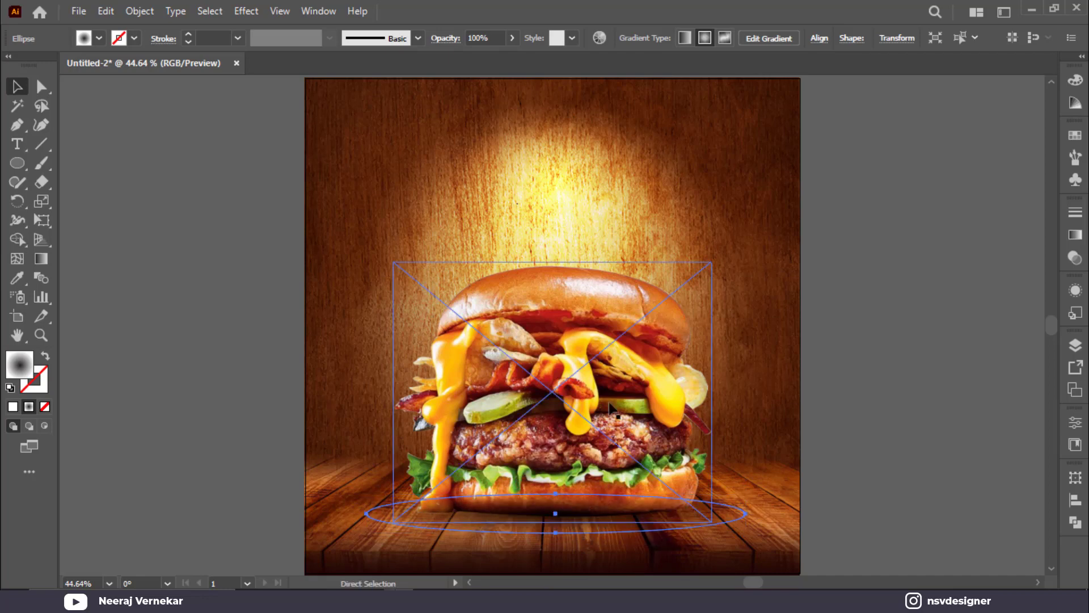
right_click(622, 434)
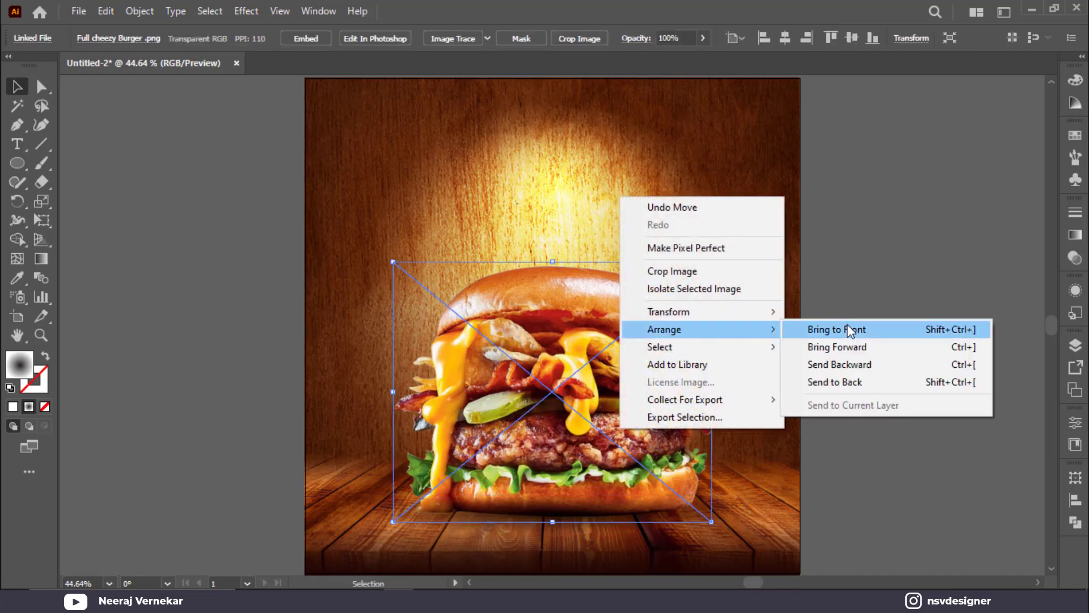
click(818, 324)
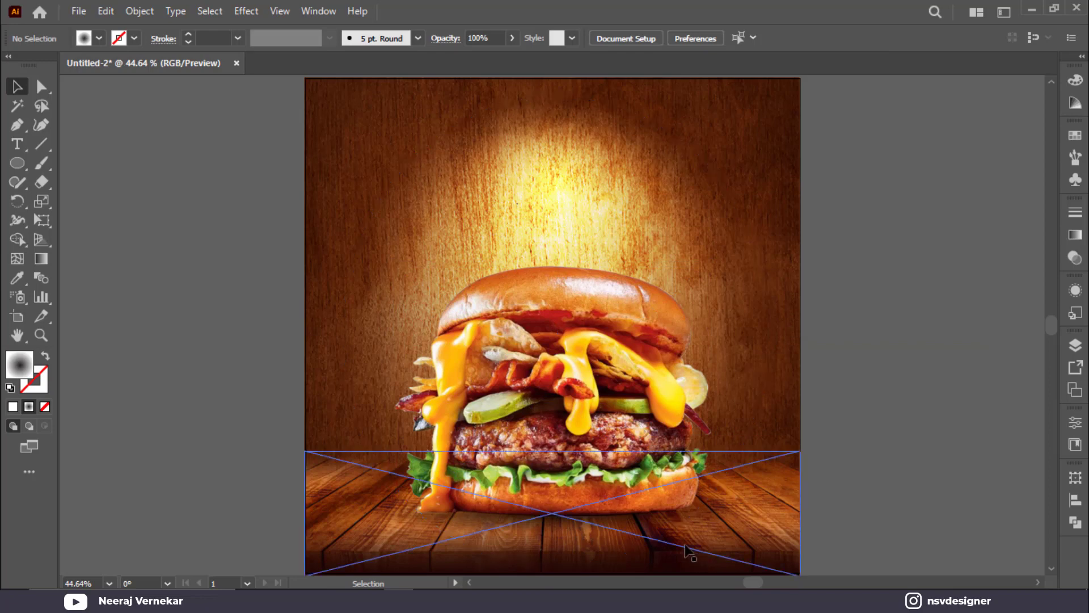
Send the ellipse behind the burger photo and flatten it into a thin oval
click(670, 519)
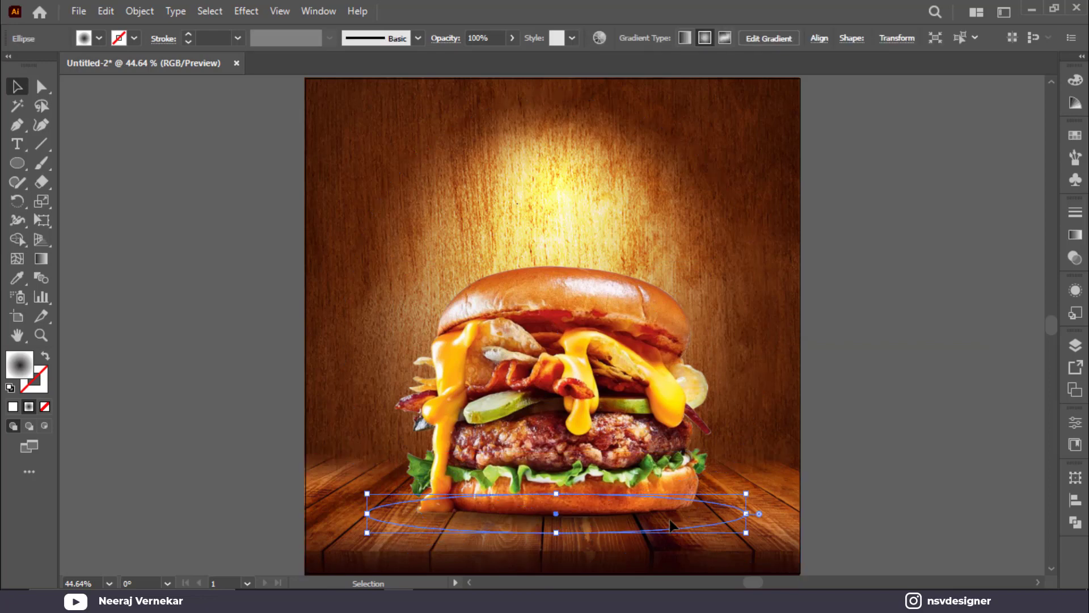
click(882, 513)
click(699, 518)
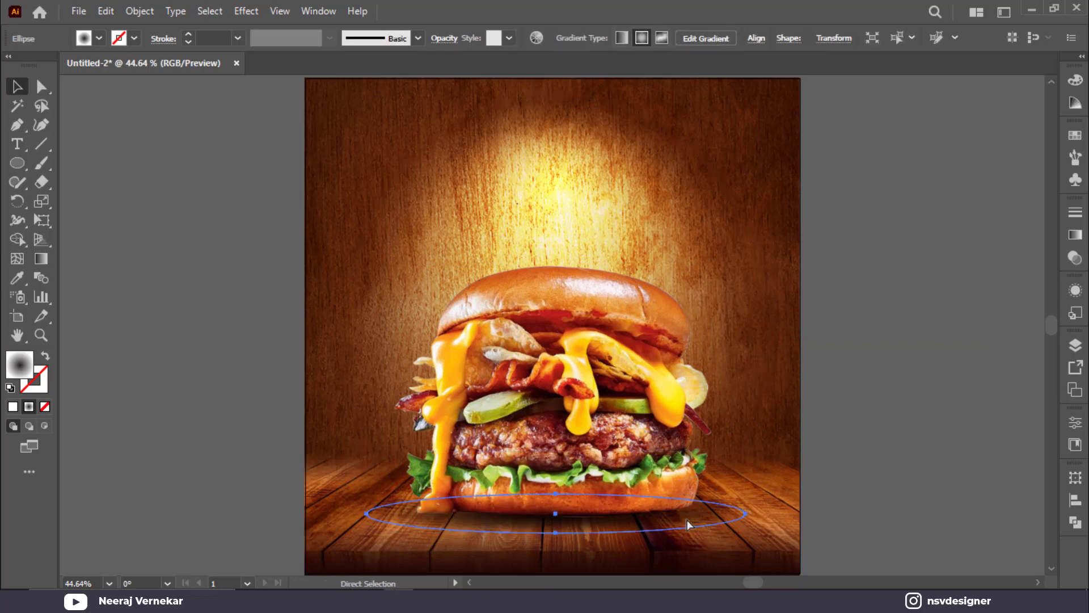
right_click(656, 514)
mouse_move(737, 431)
click(929, 432)
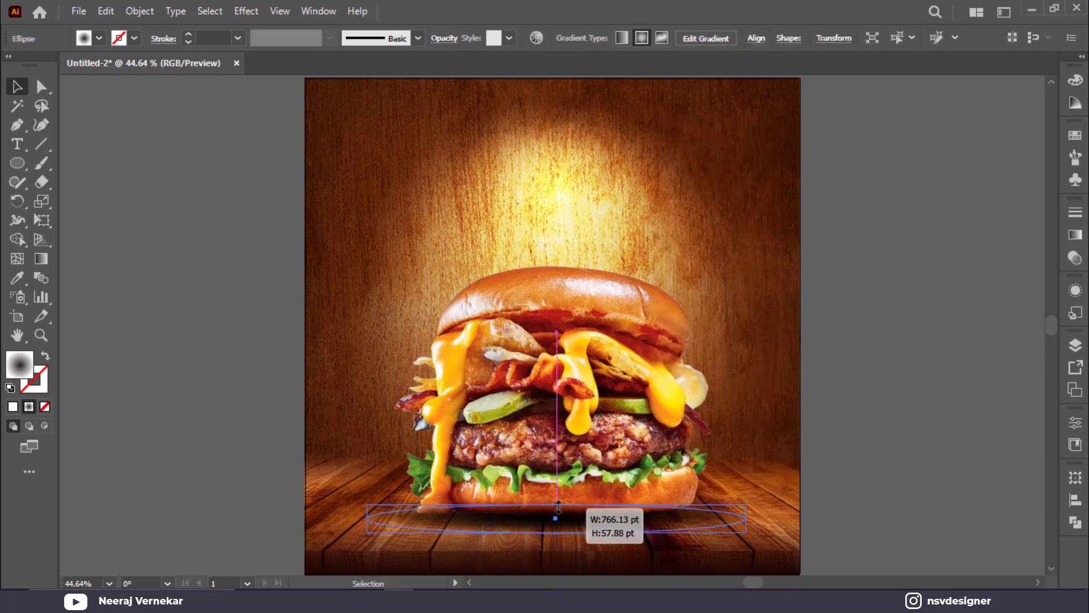
drag(559, 498, 581, 522)
click(894, 465)
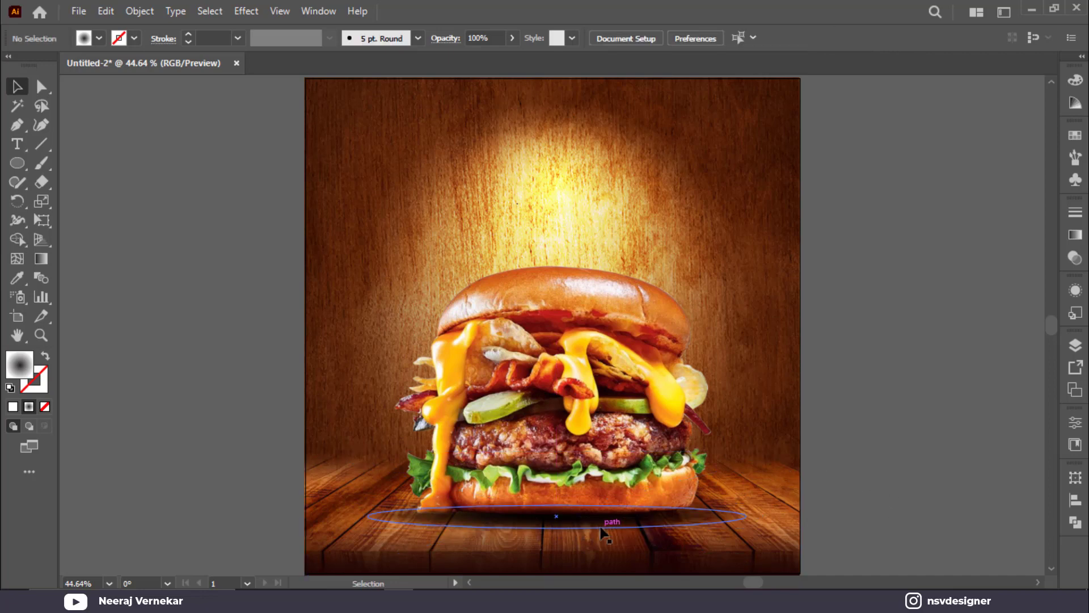
Set the shadow ellipse's opacity to 14% and clear the selection
click(602, 528)
click(512, 38)
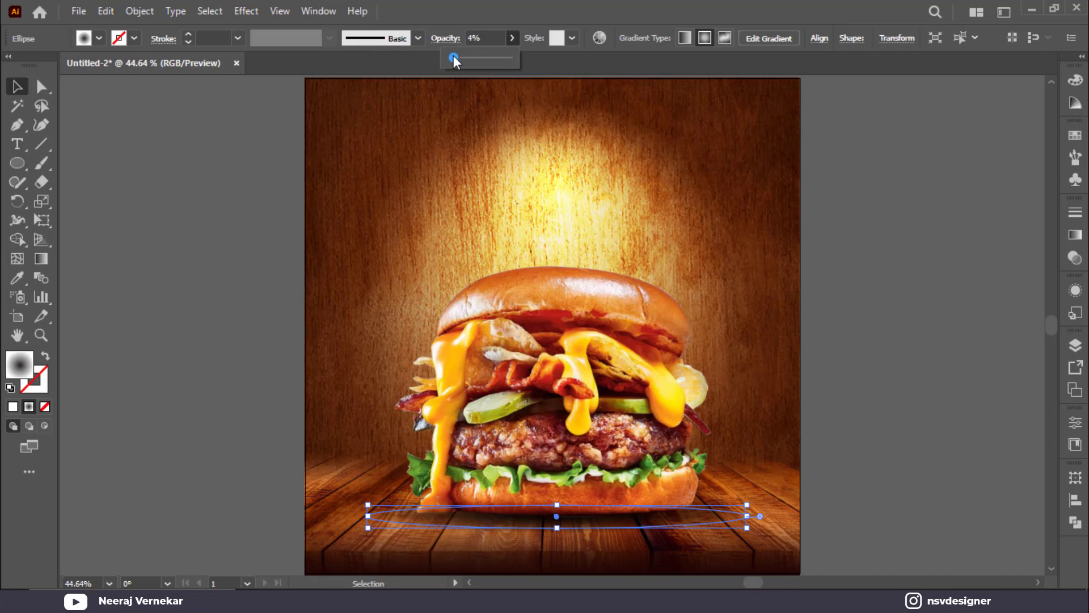
drag(454, 55, 459, 54)
click(909, 471)
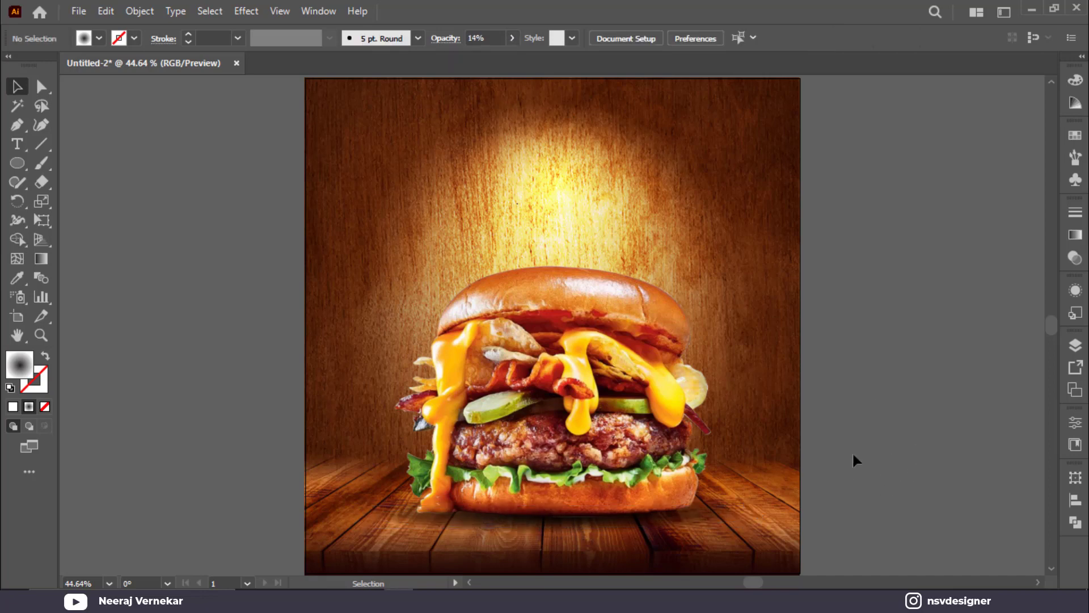
drag(754, 276, 754, 277)
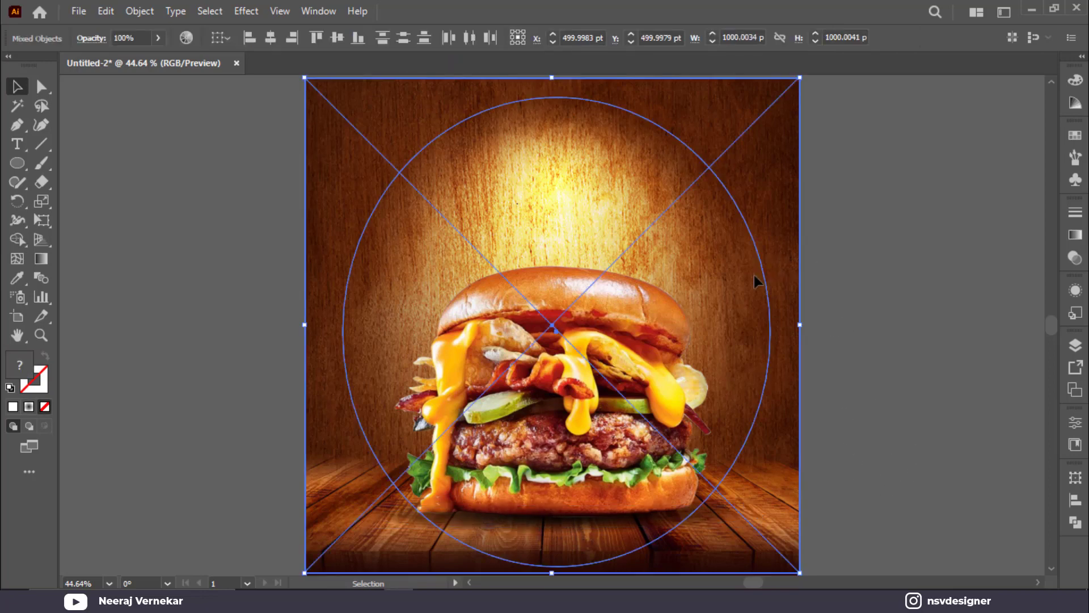
key(ctrl+shift+a)
click(774, 514)
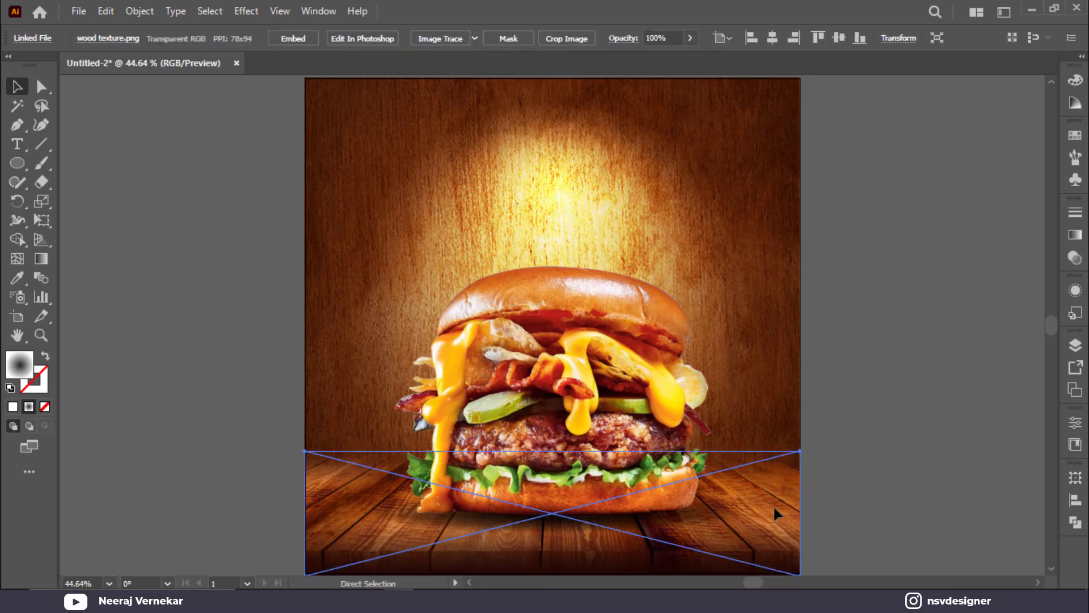
key(ctrl+shift+a)
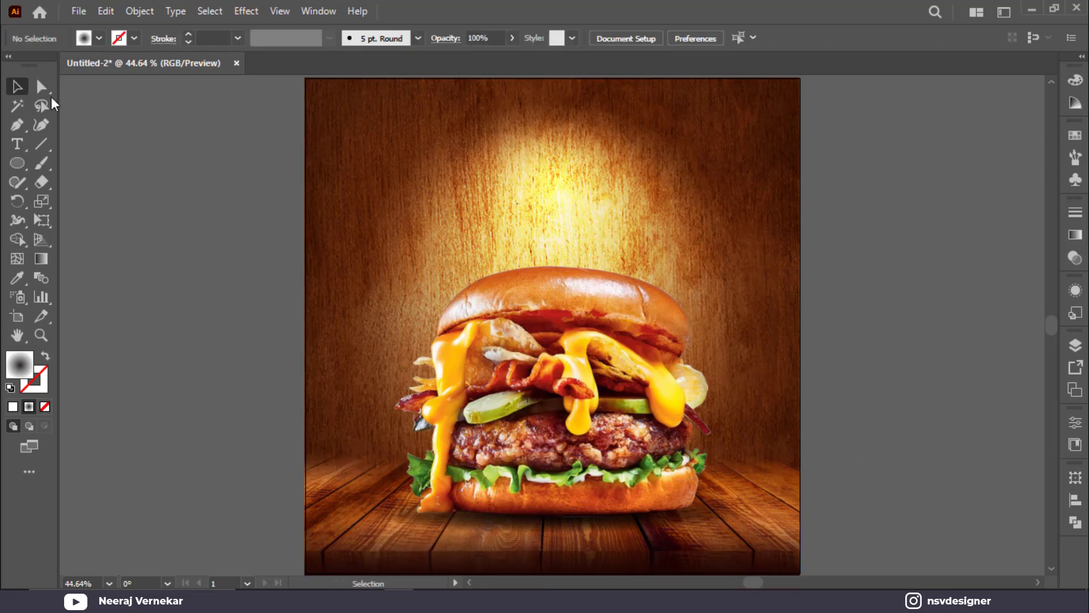
Draw a small rectangle at the poster's bottom right
click(11, 146)
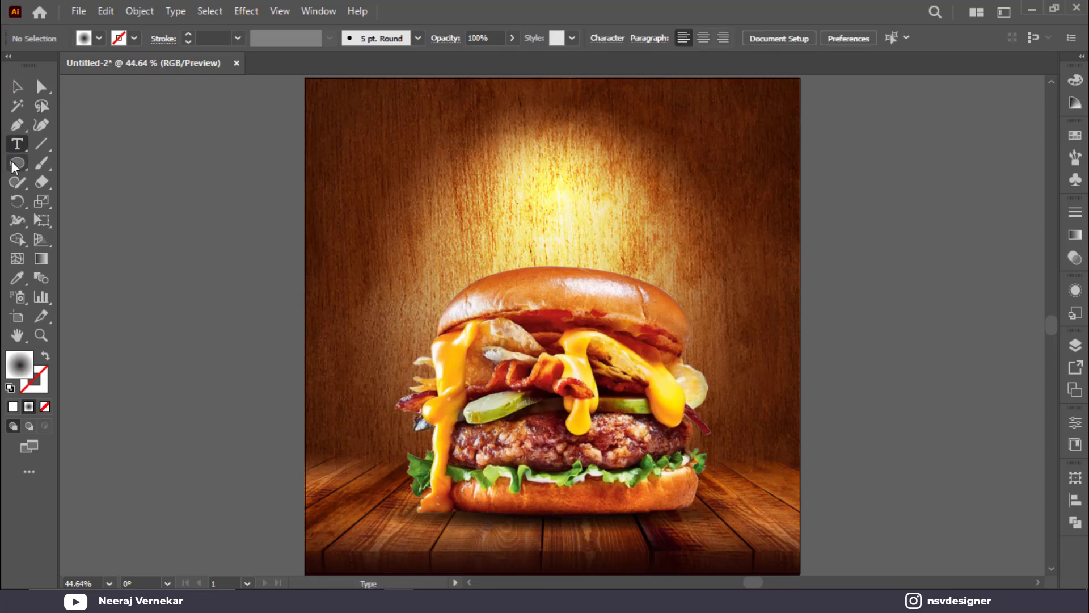
click(28, 167)
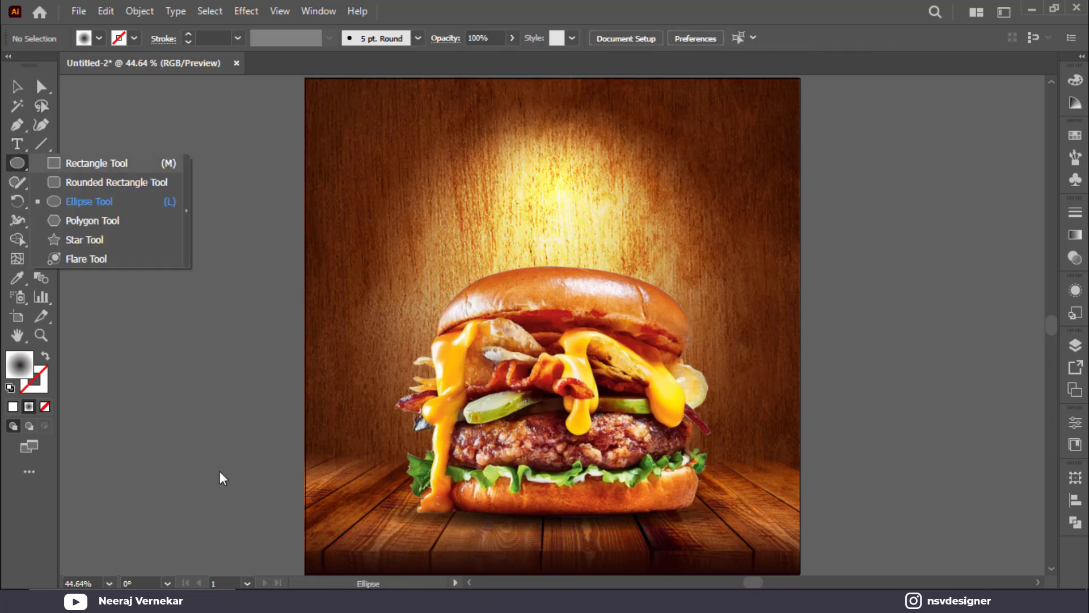
key(m)
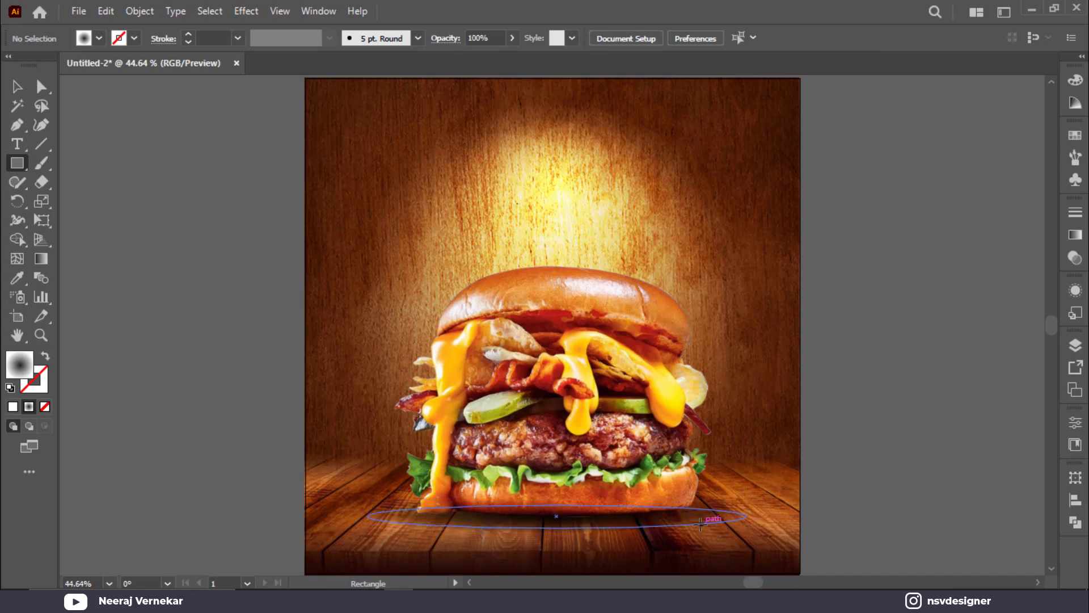
mouse_move(695, 524)
mouse_down()
mouse_move(793, 549)
mouse_move(763, 537)
mouse_up()
key(v)
Fill the rectangle tan and round its corners fully into a pill
click(99, 38)
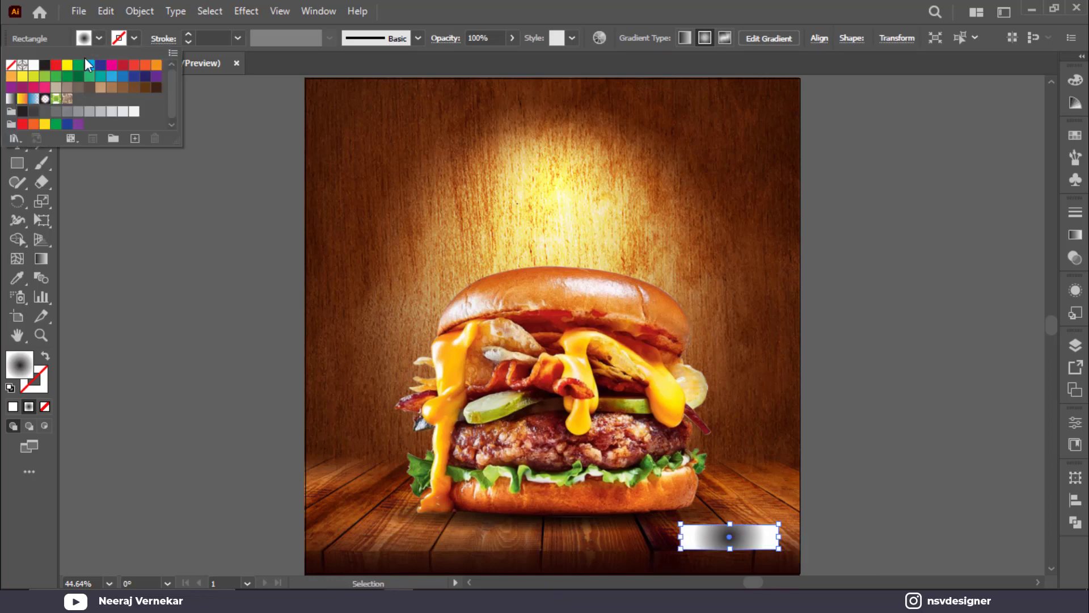
click(104, 92)
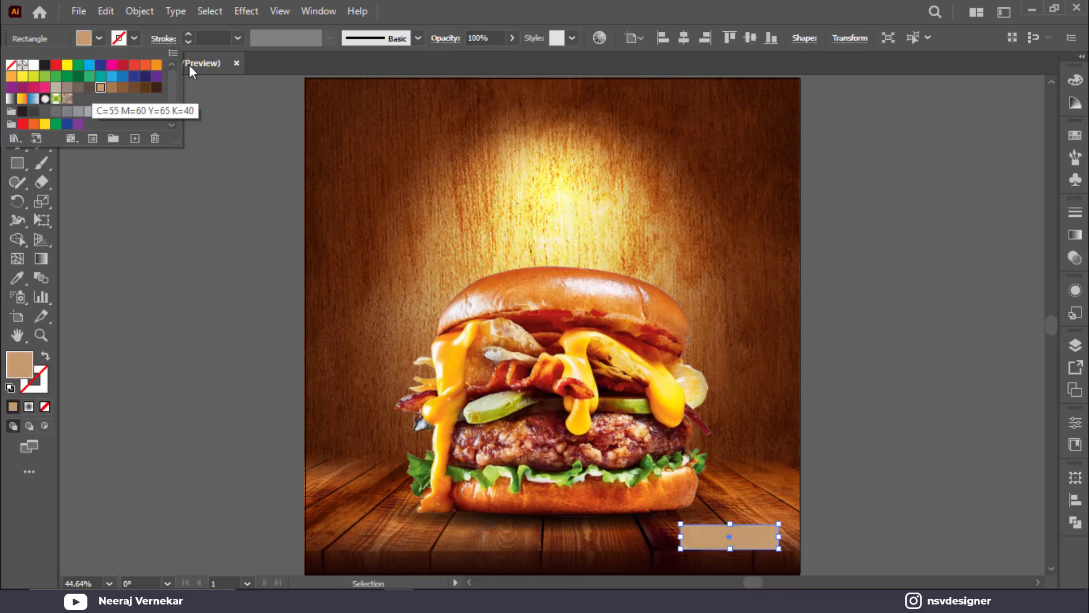
click(50, 89)
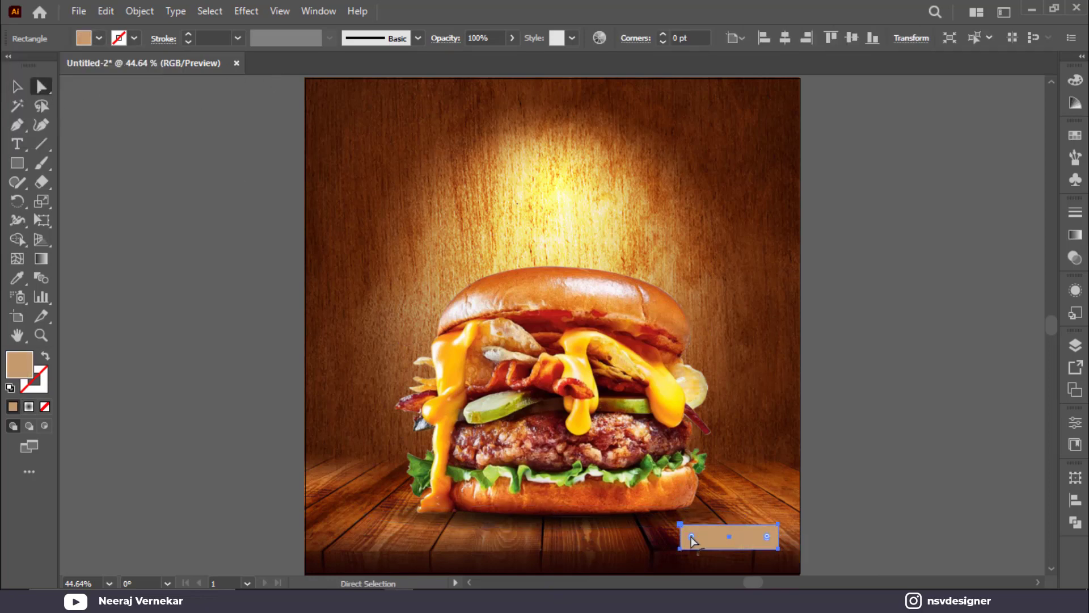
drag(692, 541, 749, 537)
key(v)
Change the pill shape's fill to white
click(854, 489)
scroll(779, 545, up, 1)
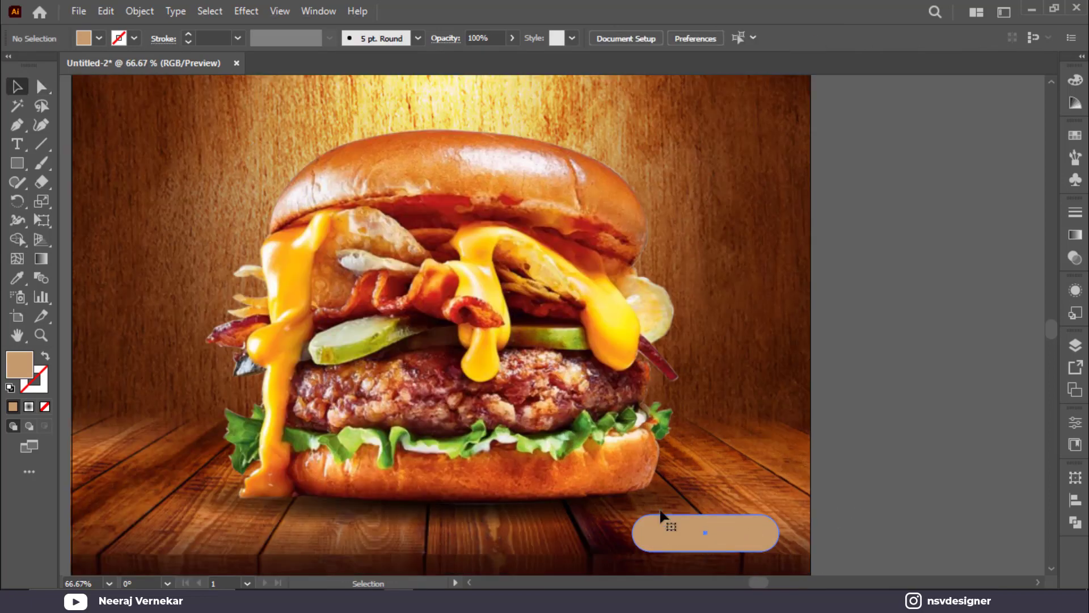
click(661, 516)
click(99, 38)
click(122, 65)
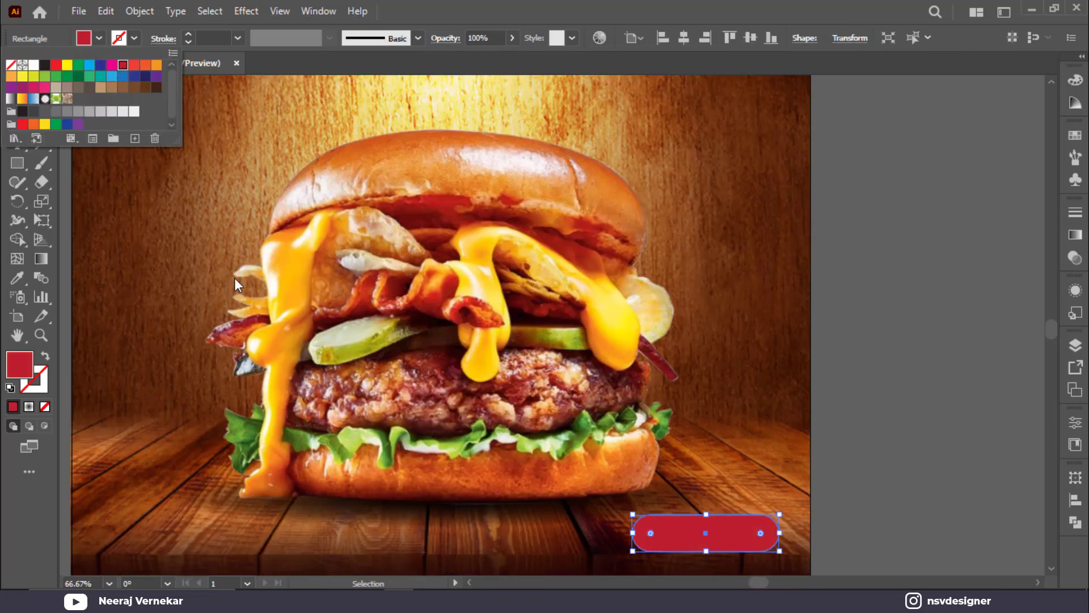
click(133, 112)
Widen the white pill slightly to the right
click(898, 509)
scroll(825, 494, down, 2)
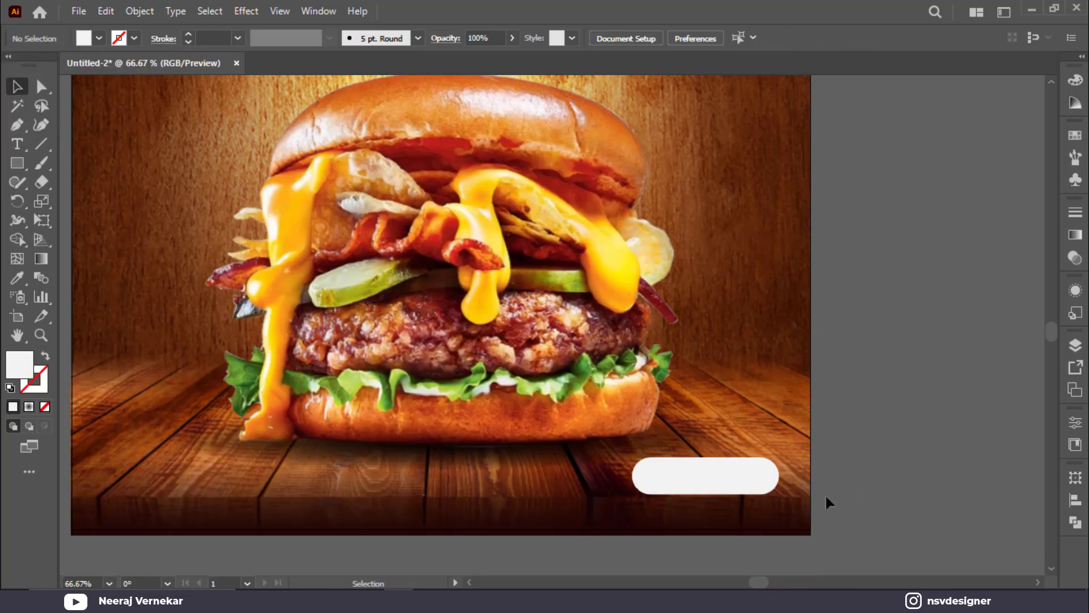
click(736, 475)
drag(783, 478, 790, 478)
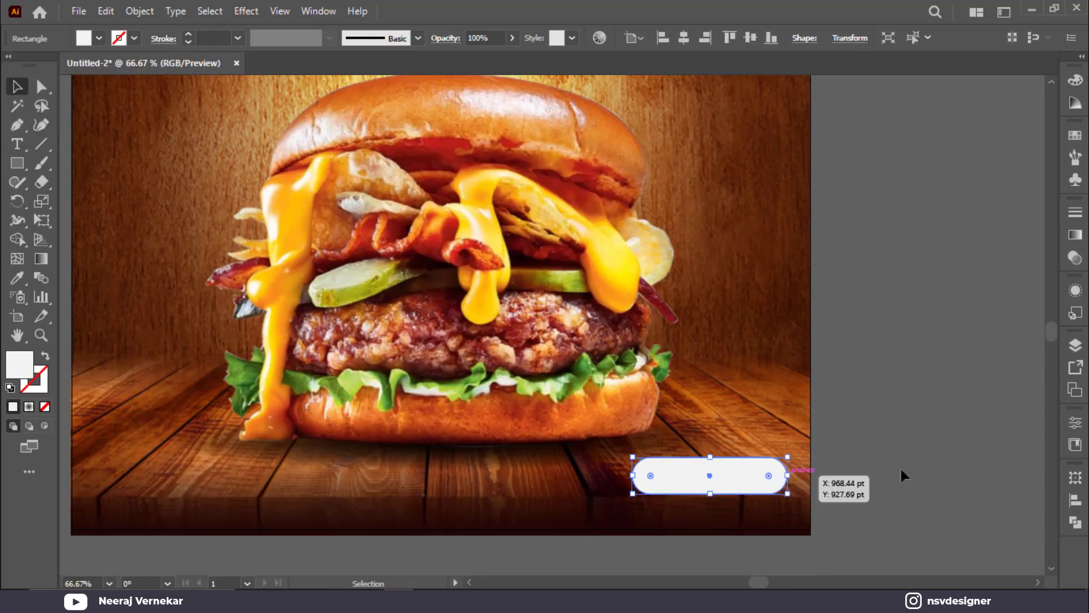
click(902, 474)
Add ORDER NOW text beside the artboard in Montserrat Bold
key(t)
click(846, 404)
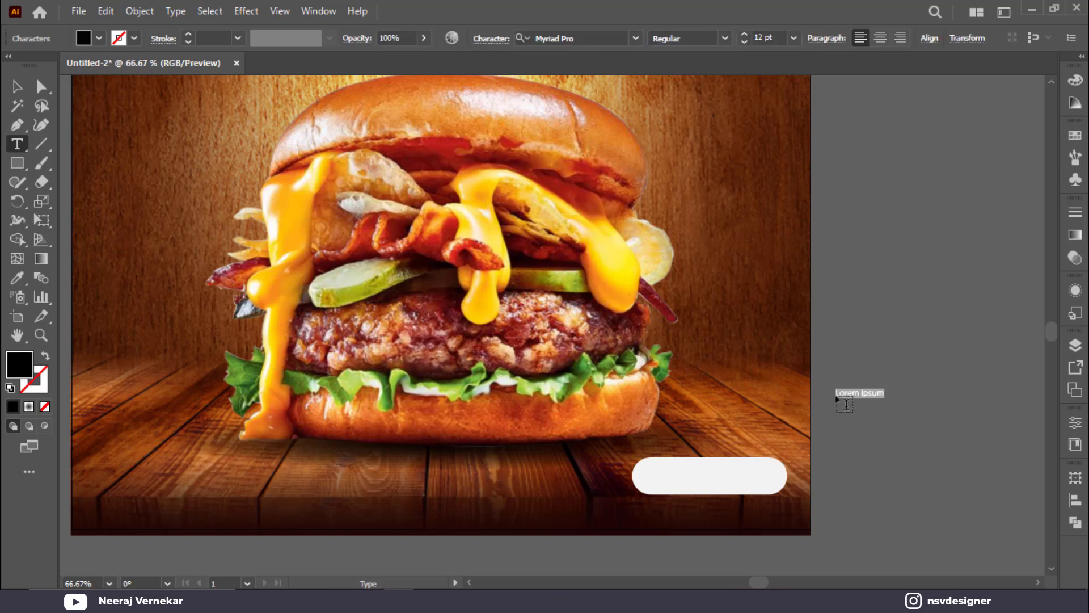
text(R NO)
text(W)
click(17, 86)
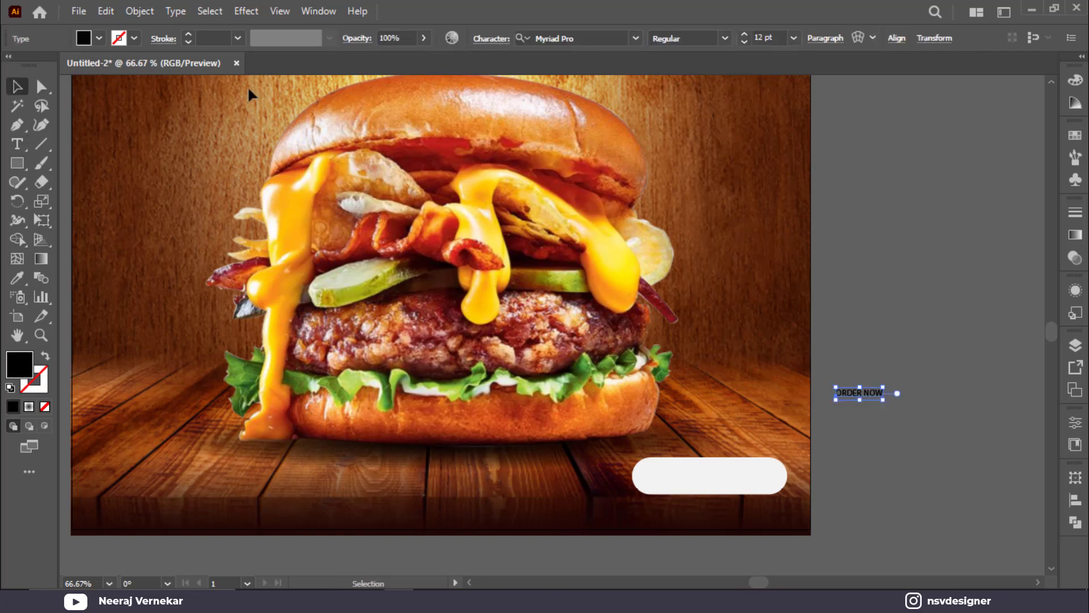
click(592, 37)
text(mon)
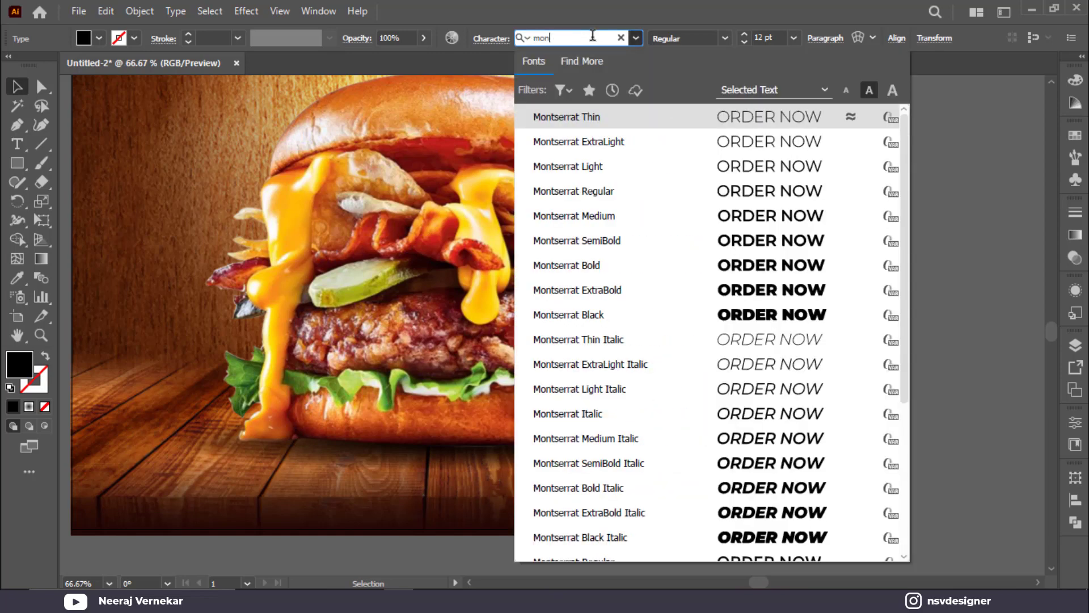
text(t)
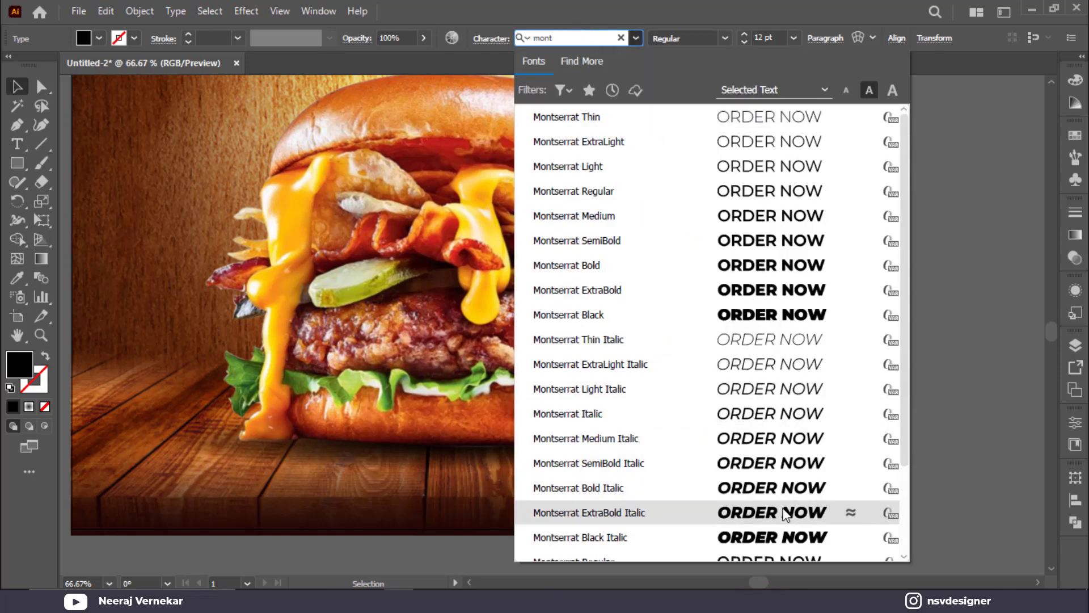
click(754, 271)
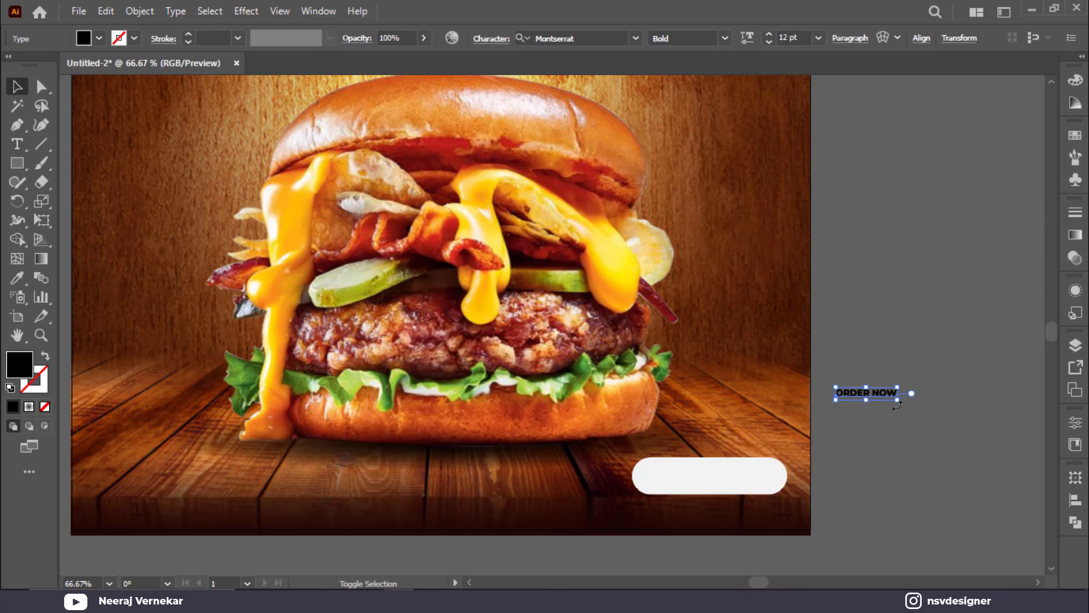
Scale the ORDER NOW text to fit inside the white button
mouse_move(897, 404)
mouse_down()
mouse_move(974, 422)
mouse_move(748, 481)
mouse_move(789, 480)
mouse_up()
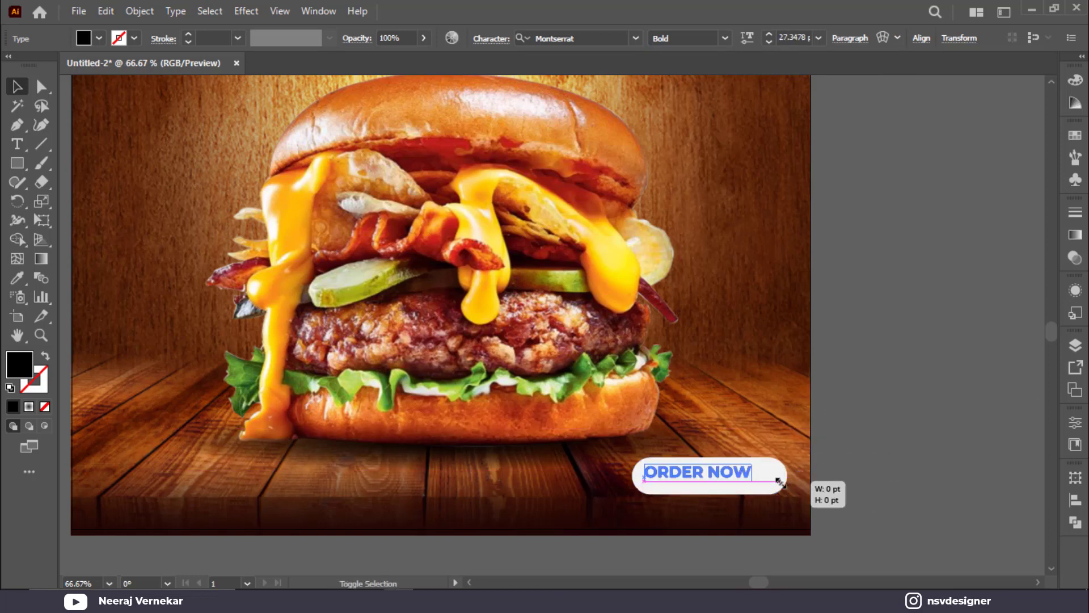
scroll(789, 482, up, 1)
scroll(789, 482, up, 3)
key(ctrl+z)
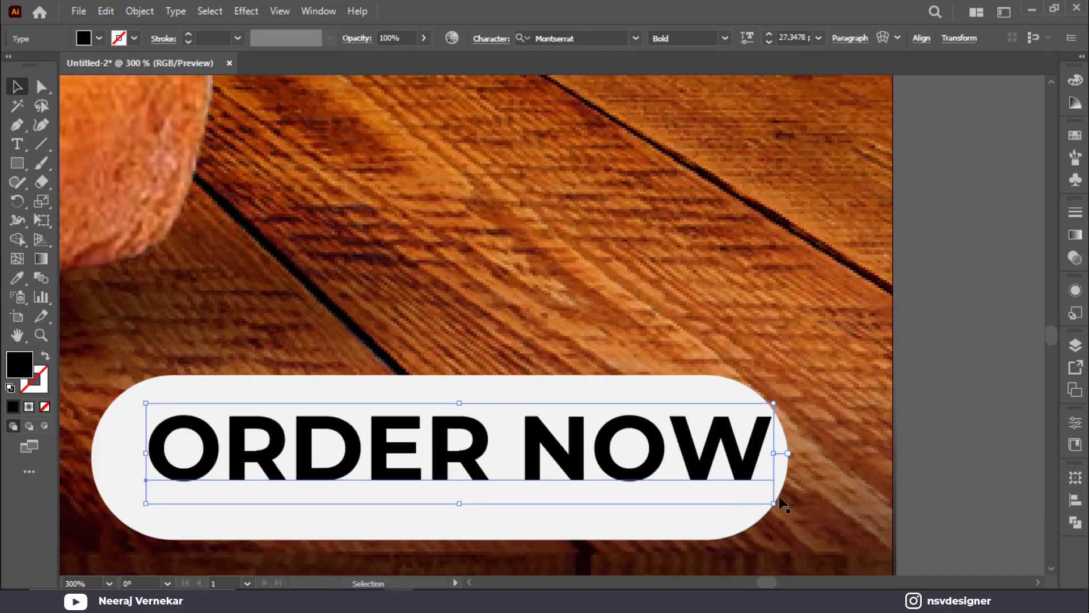
mouse_move(739, 498)
mouse_down()
mouse_move(672, 468)
mouse_move(725, 508)
mouse_up()
Make ORDER NOW ExtraBold with a brown fill
click(724, 38)
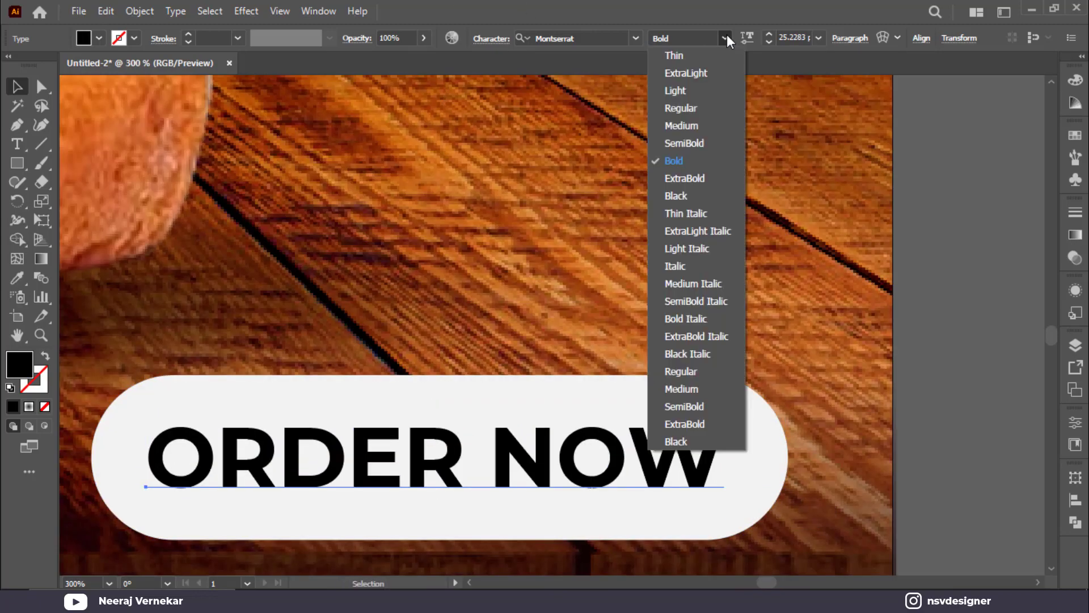
click(712, 169)
click(99, 38)
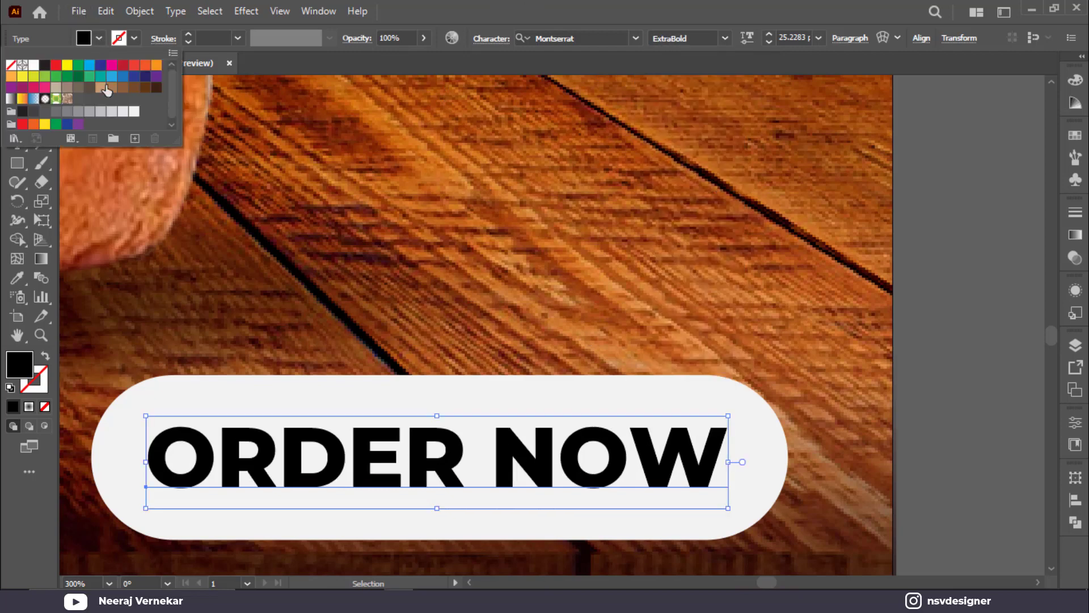
click(137, 92)
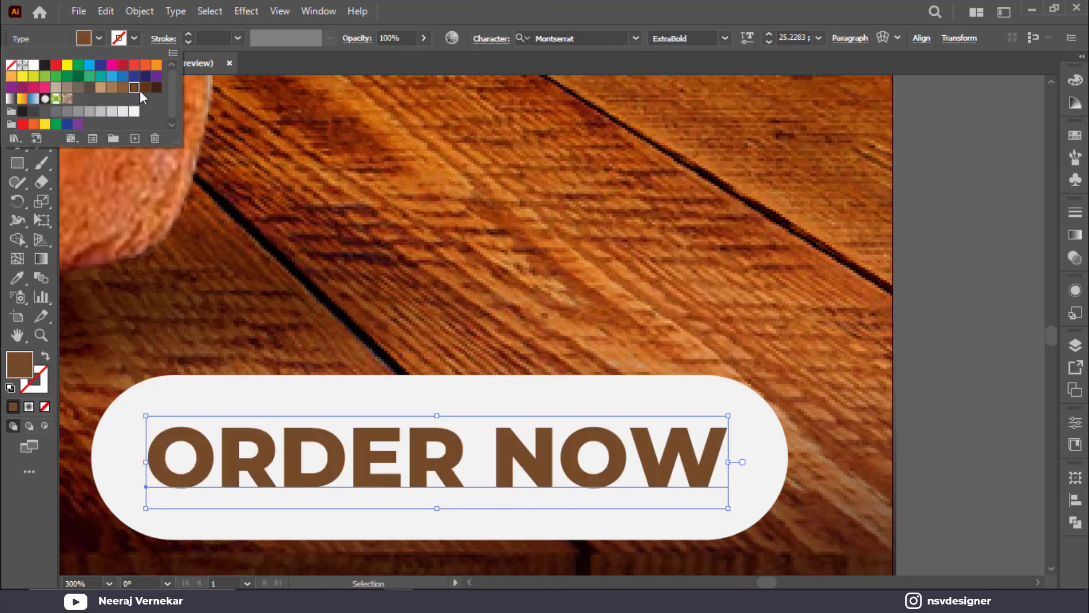
click(140, 90)
key(ctrl+0)
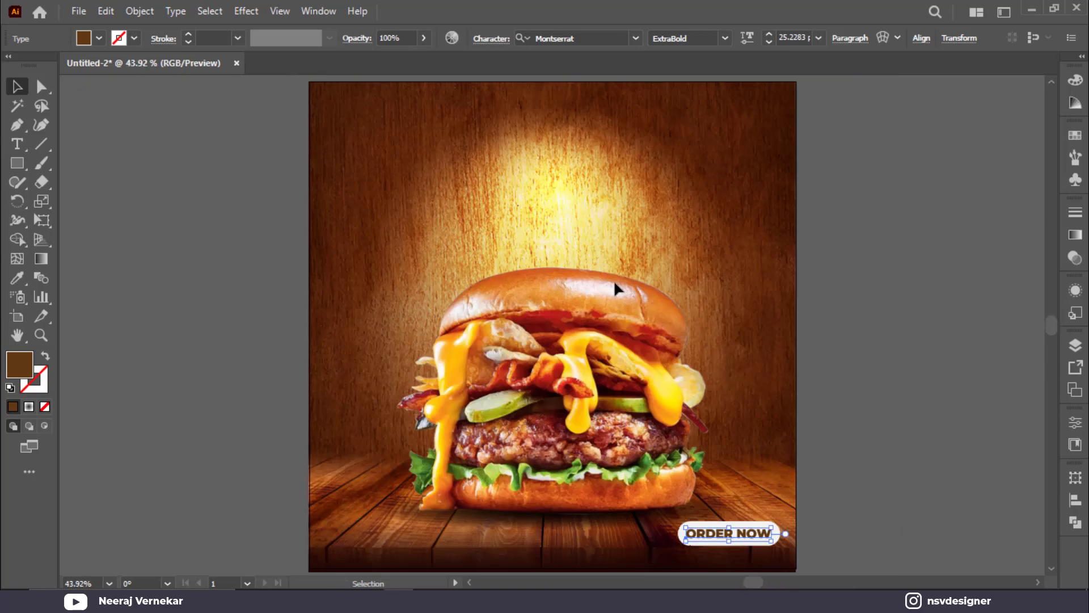
Copy ORDER NOW to the bottom left, make it white, and retype it as Contact Us
click(936, 515)
drag(749, 539, 399, 542)
click(99, 38)
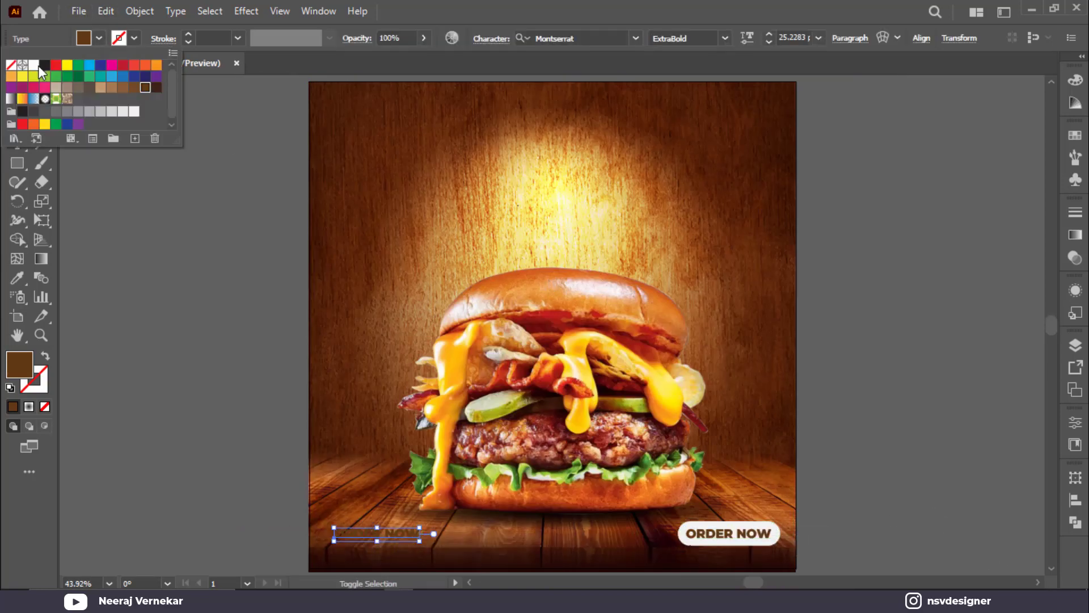
click(33, 65)
double_click(372, 537)
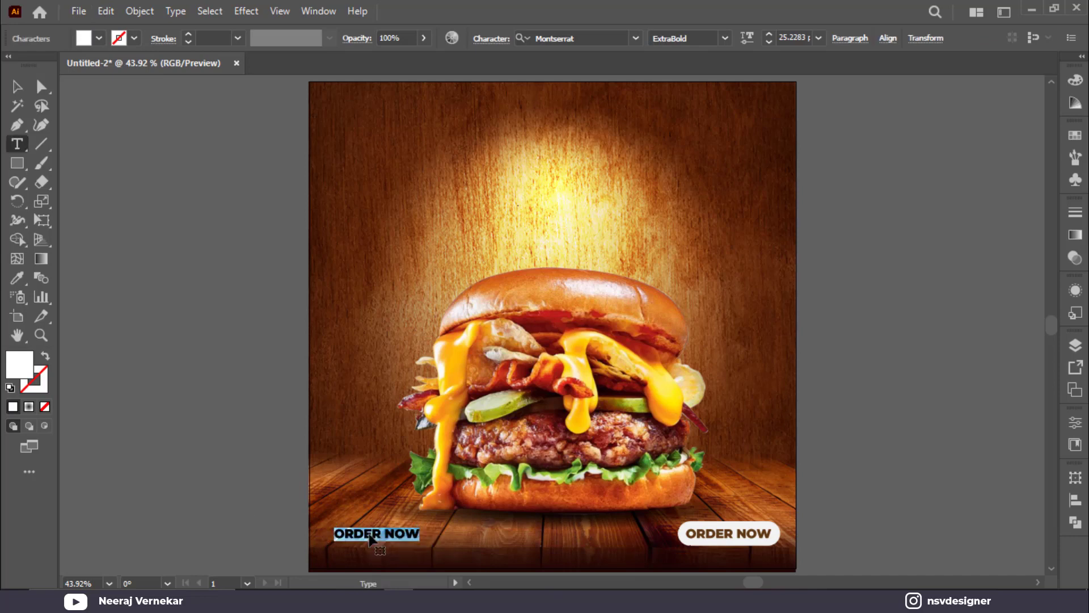
text(ct Us)
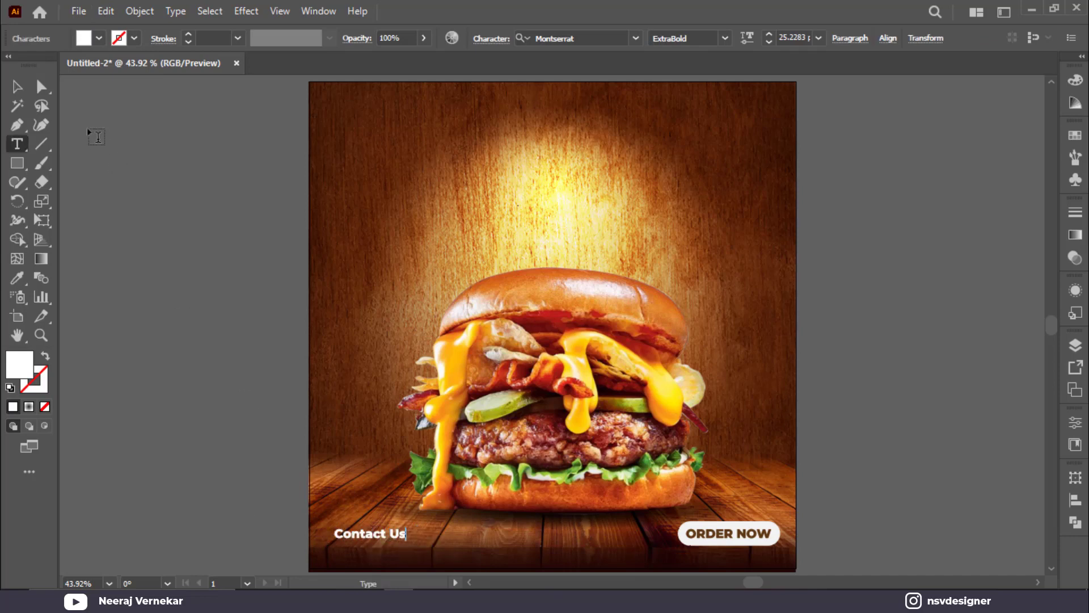
Duplicate the Contact Us text as a second line
click(16, 88)
scroll(295, 468, up, 1)
scroll(319, 476, up, 4)
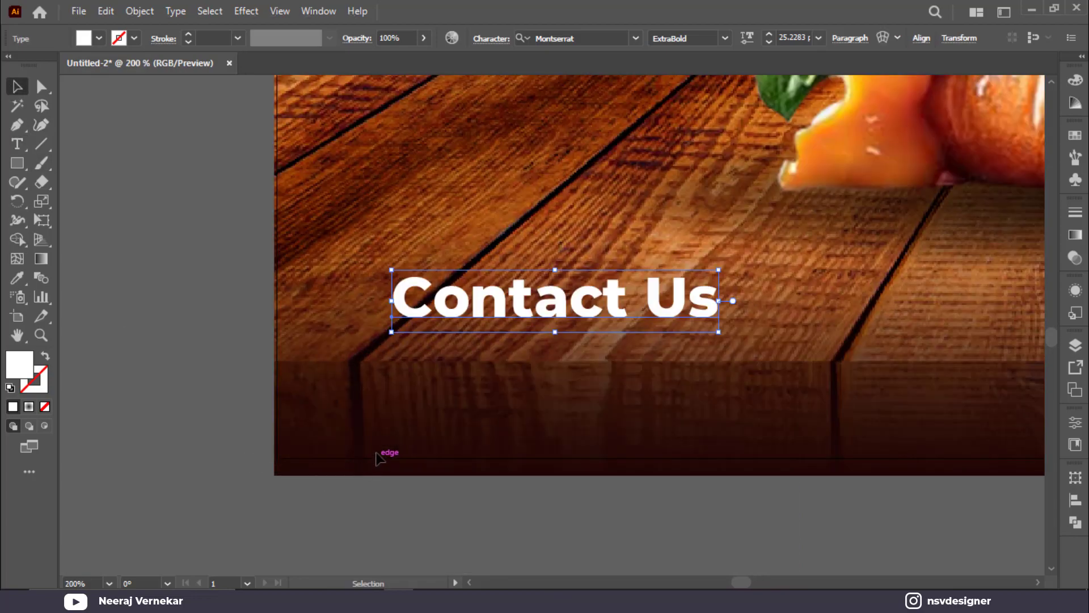
drag(379, 458, 291, 566)
mouse_move(437, 460)
mouse_down()
mouse_move(437, 392)
mouse_move(437, 464)
mouse_up()
Replace the duplicate's text with the contact phone number
double_click(437, 460)
key(ctrl+a)
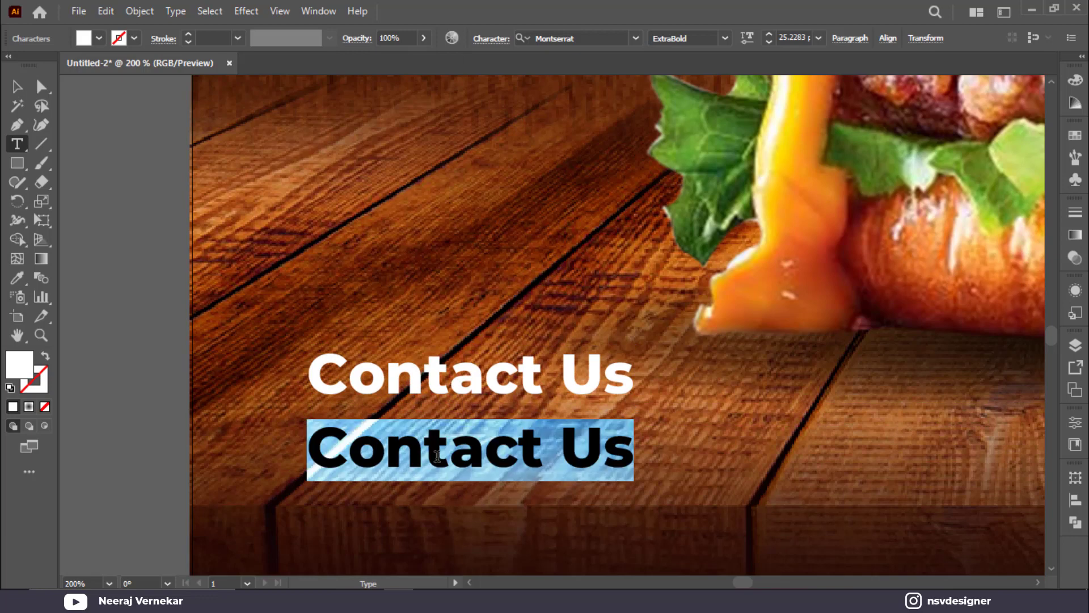
key(BackSpace)
key(BackSpace)
key(BackSpace)
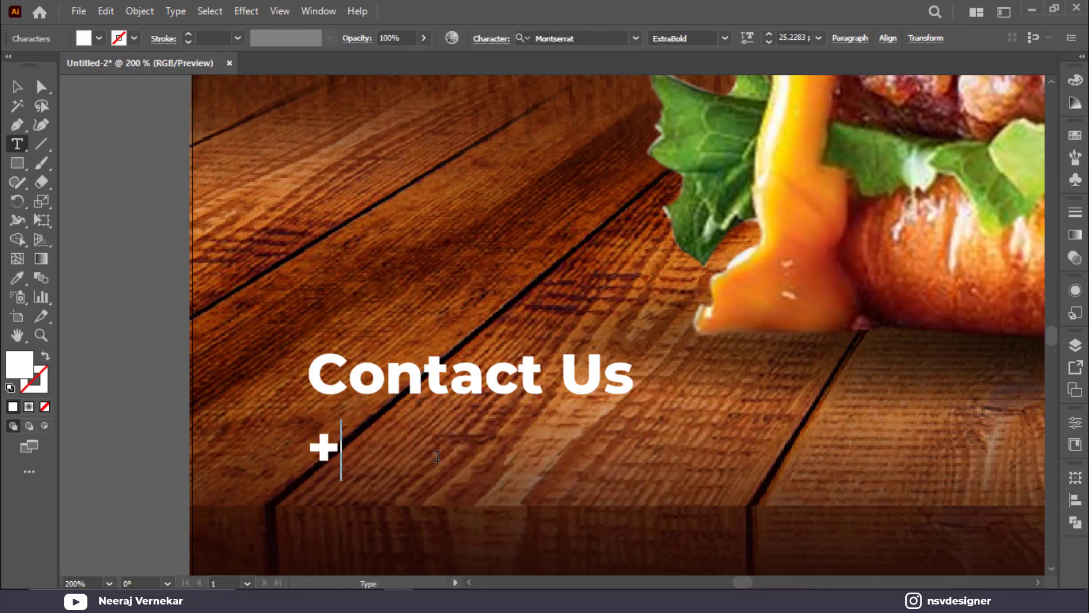
key(BackSpace)
key(BackSpace)
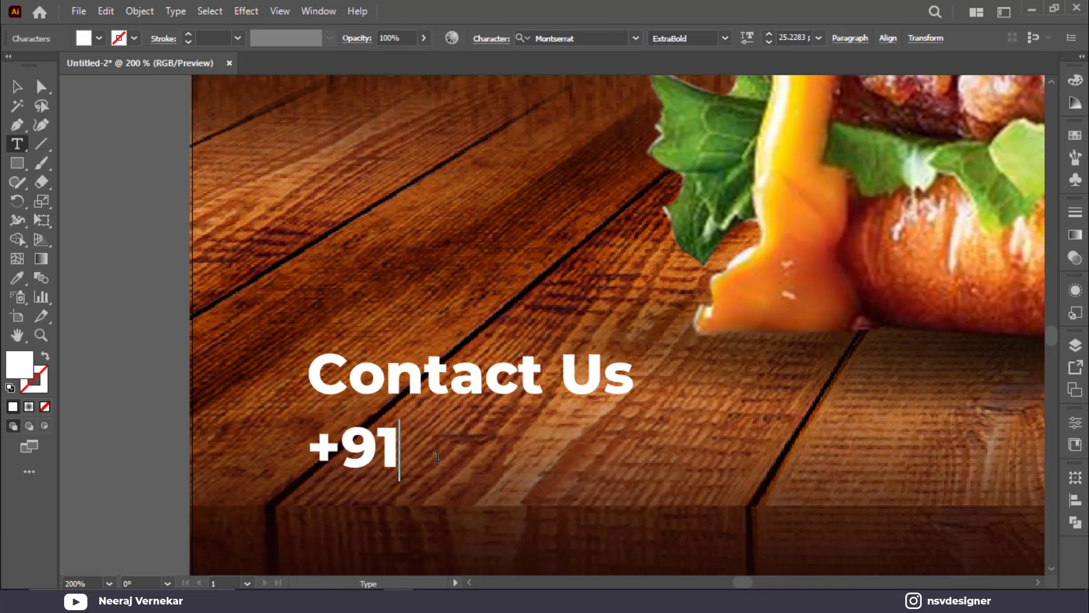
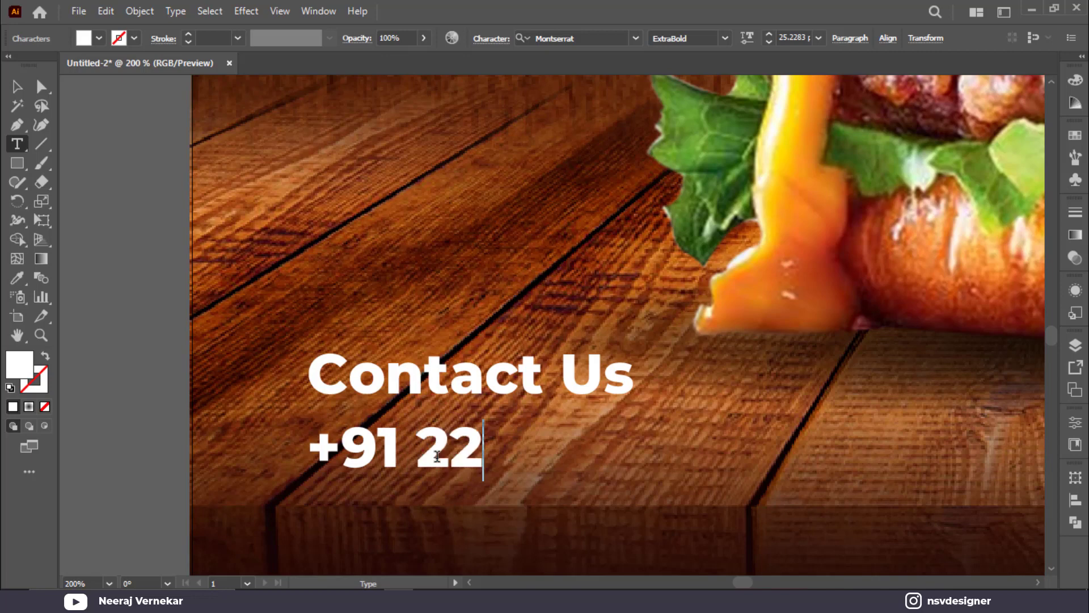
key(BackSpace)
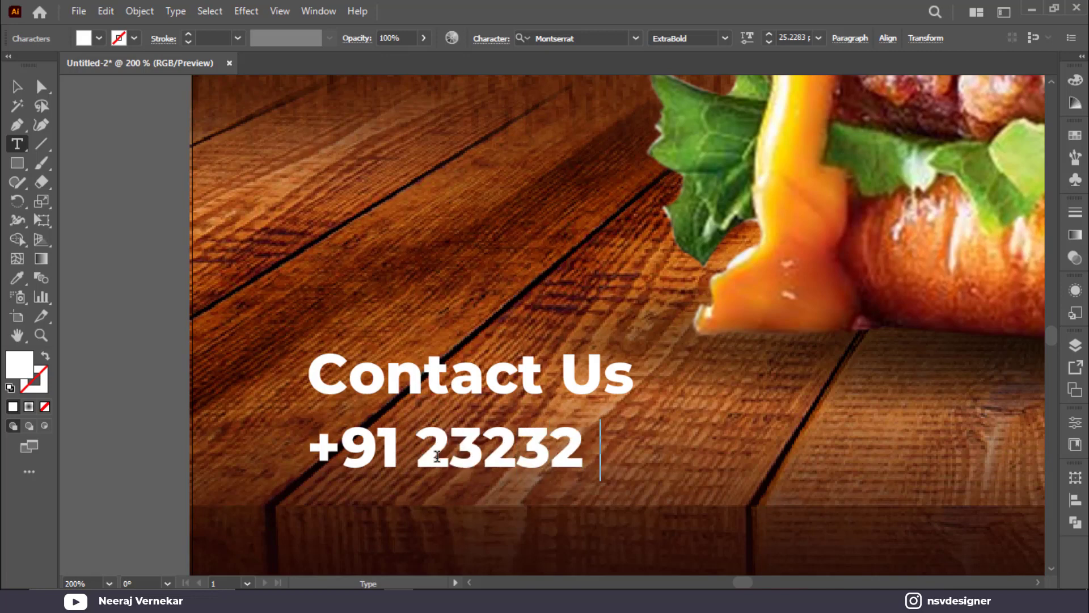
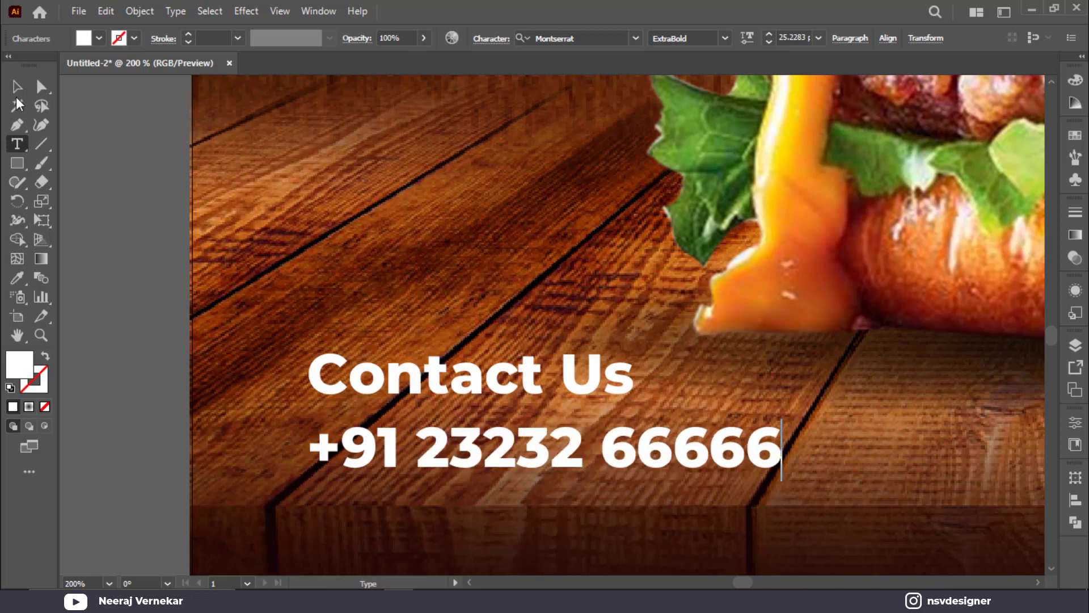
click(17, 87)
Set Contact Us to Medium weight and group it with the phone number
click(436, 369)
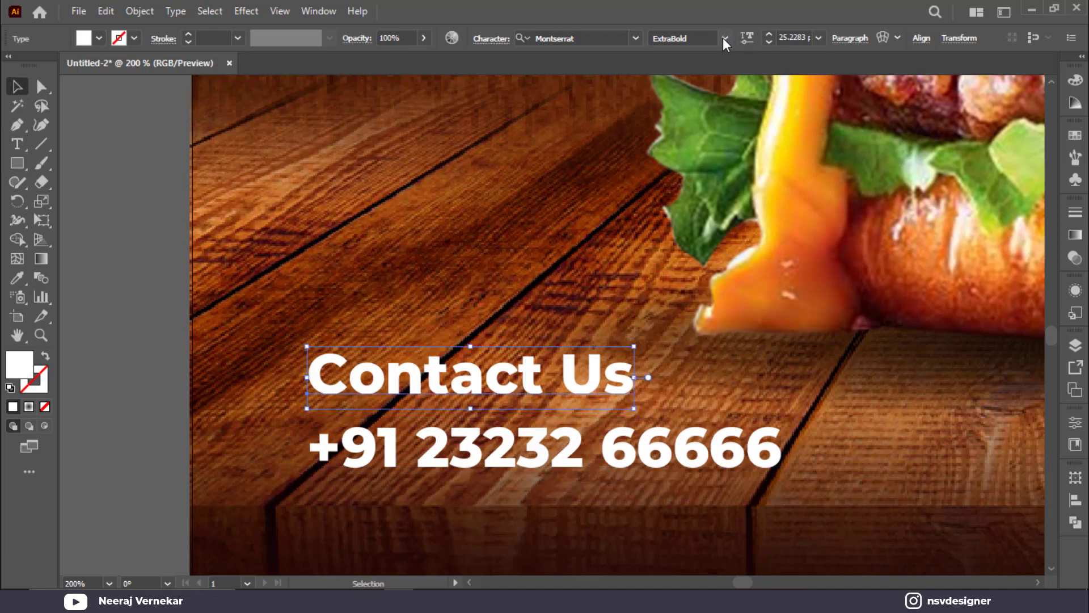
click(724, 38)
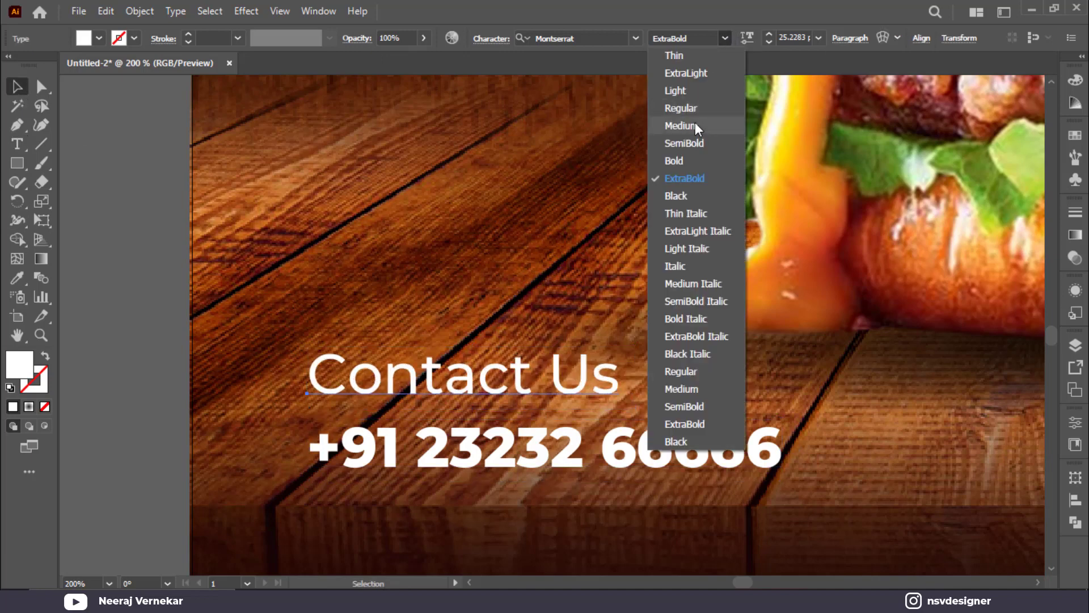
click(696, 125)
drag(542, 375, 552, 397)
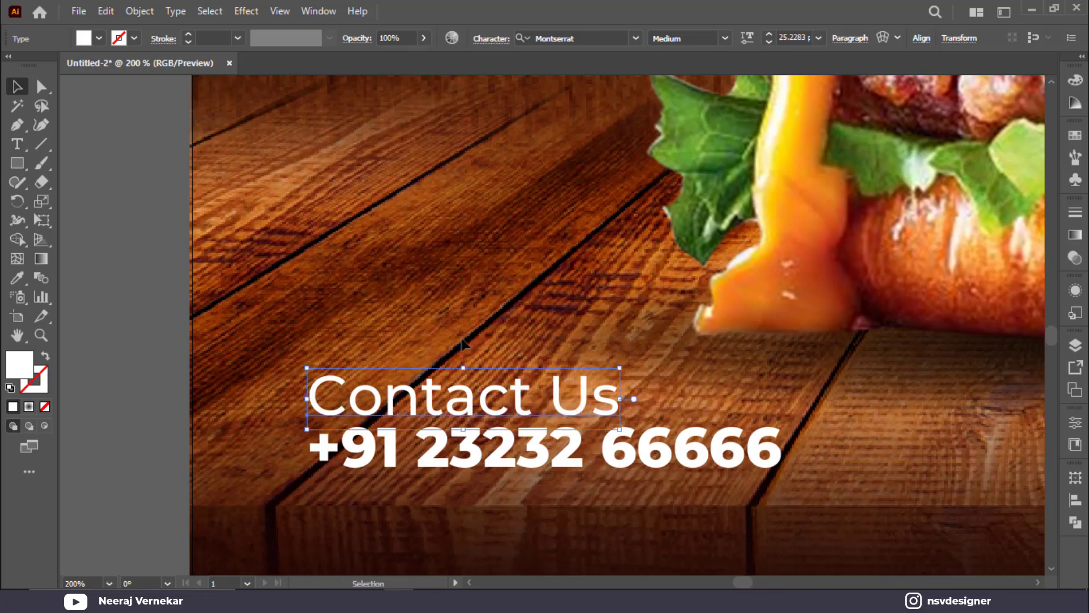
shift+click(350, 473)
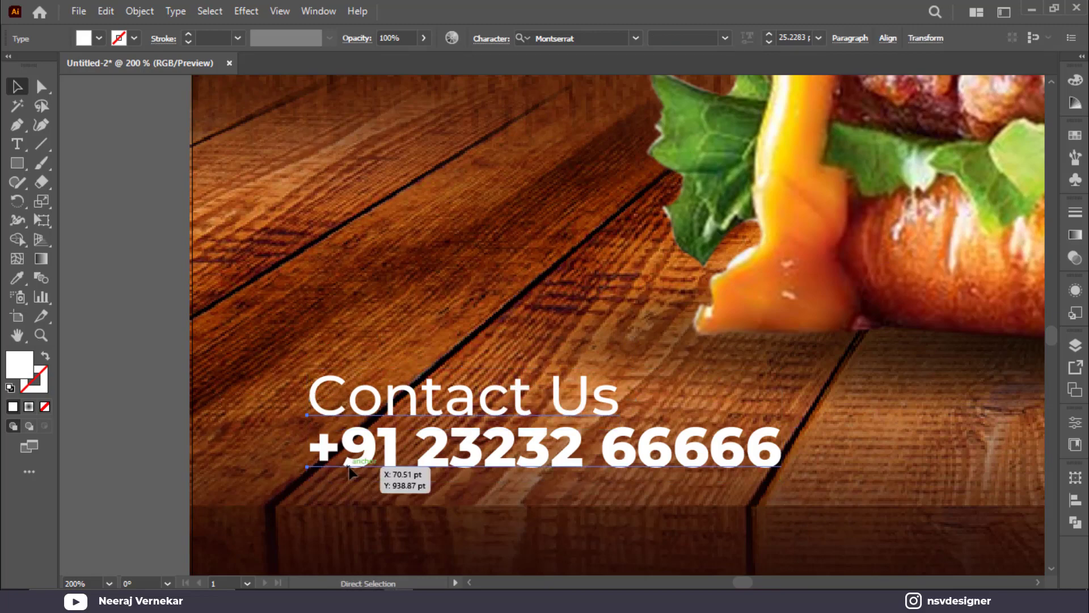
key(ctrl+g)
key(ctrl+0)
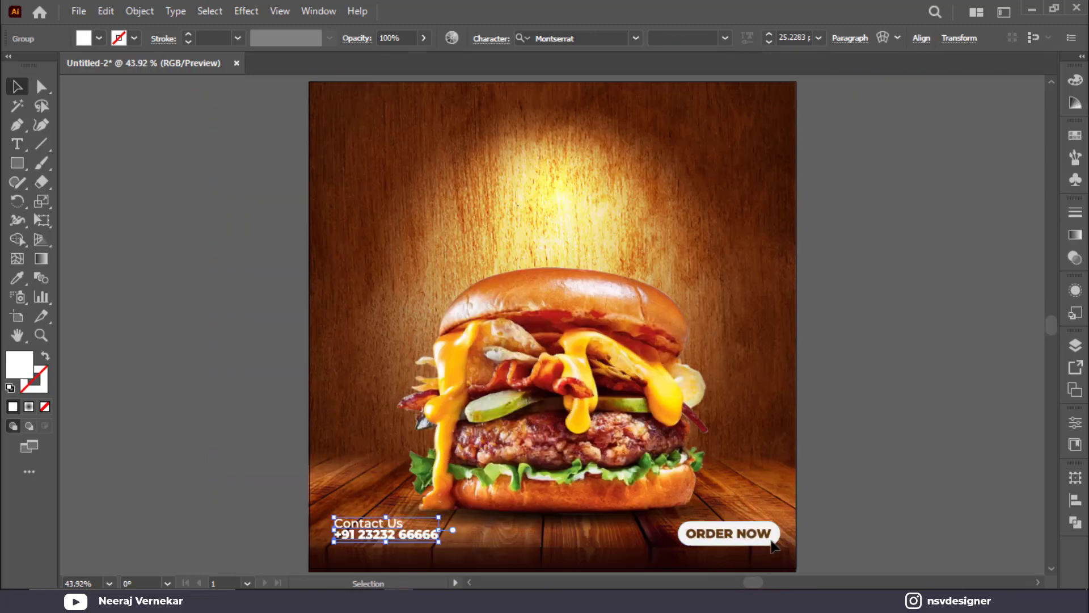
Align the contact block's vertical center with the ORDER NOW button
shift+click(755, 544)
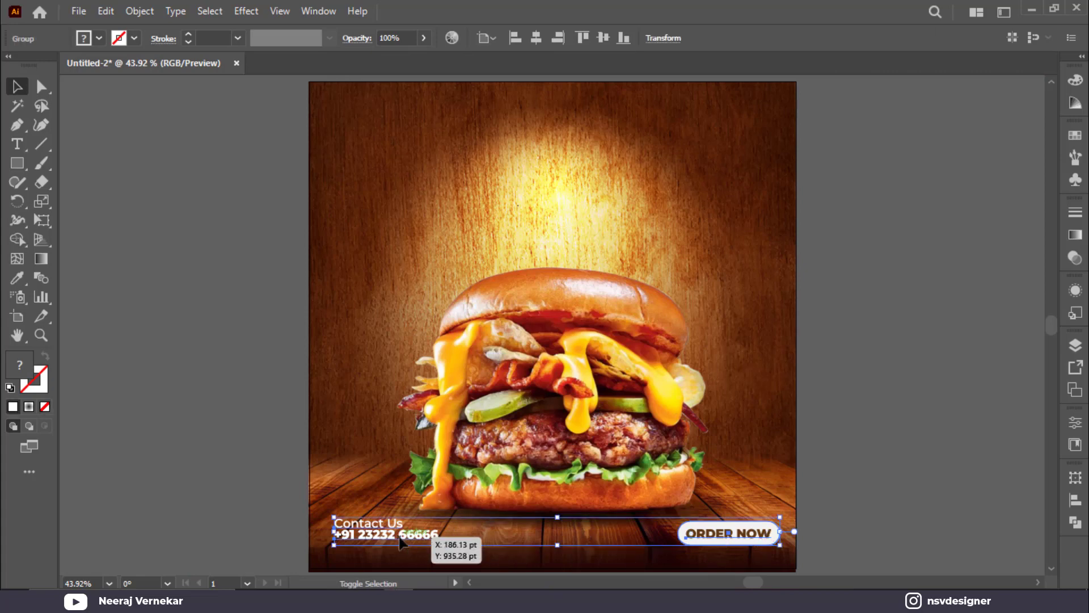
click(602, 37)
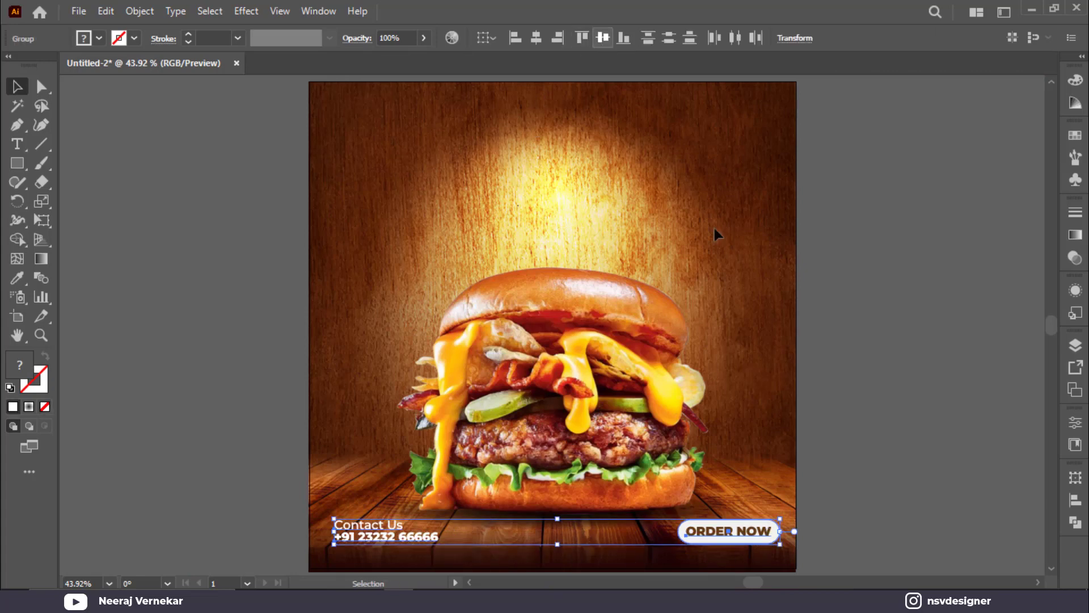
click(900, 509)
drag(798, 532, 823, 525)
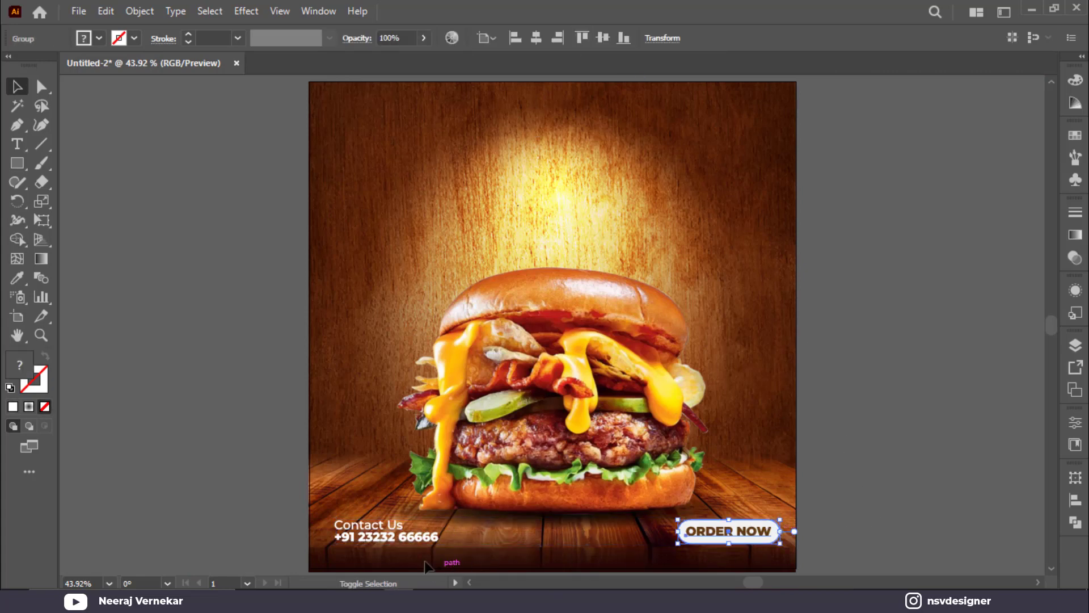
click(819, 517)
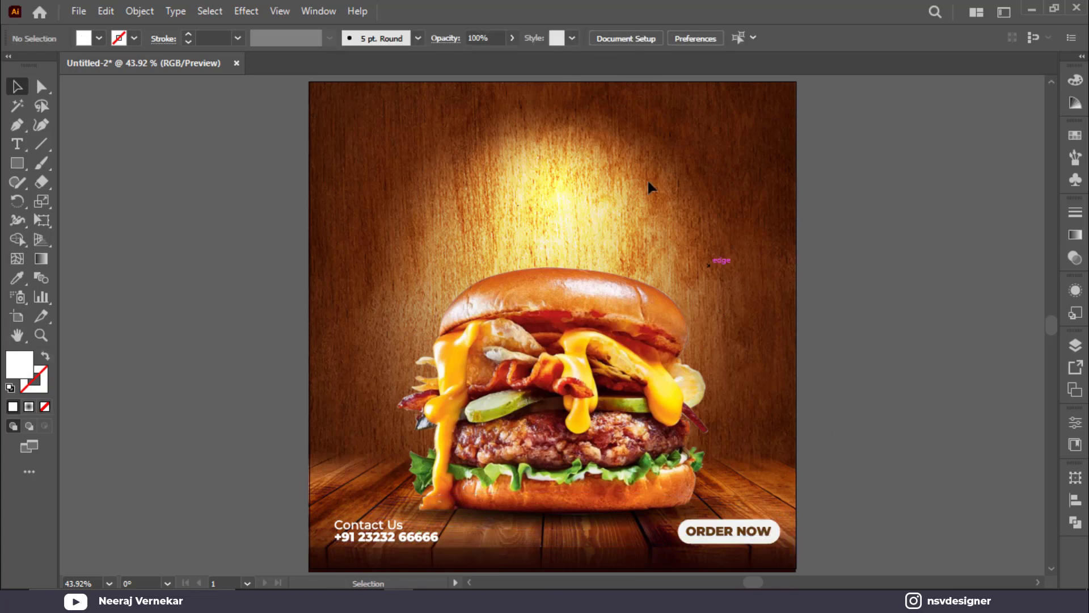
Create enlarged DELICIOUS text beside the poster with a BURGER copy below it
click(18, 143)
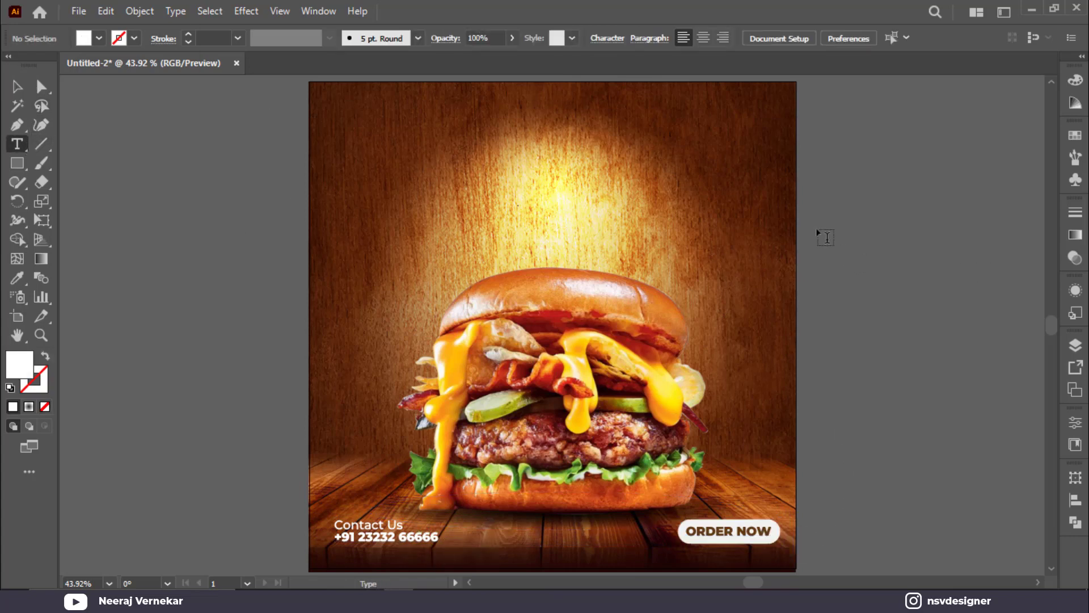
click(826, 217)
text(DELICIOUS)
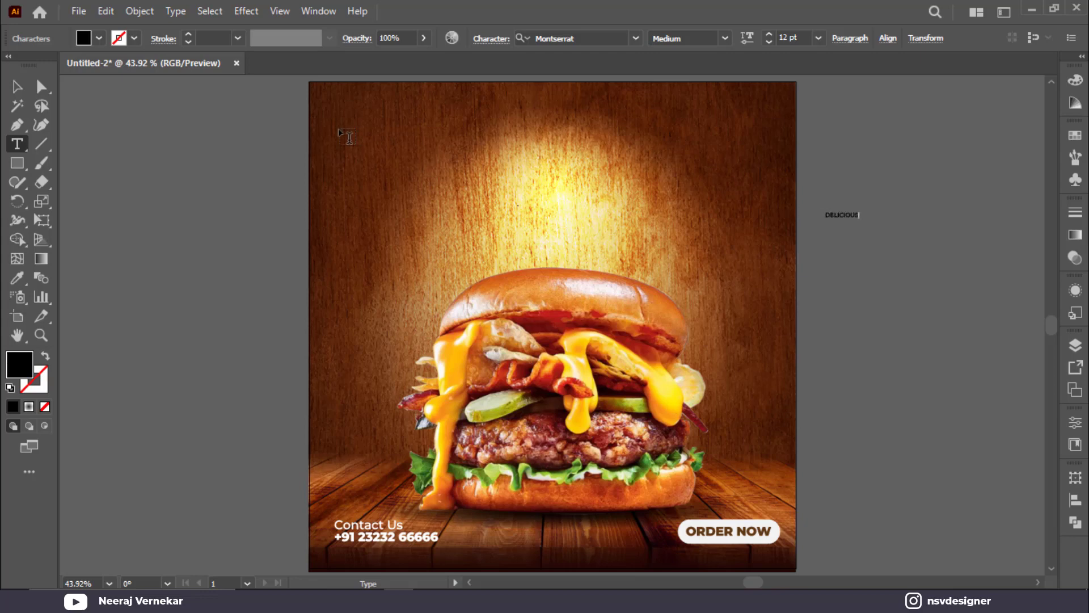
click(17, 86)
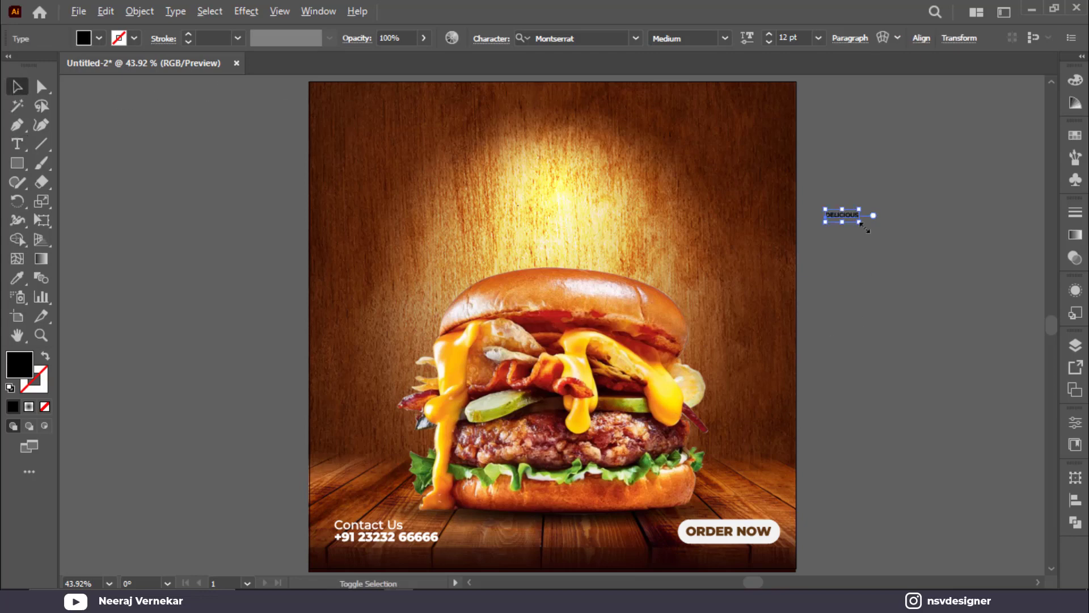
mouse_move(864, 227)
mouse_down()
mouse_move(943, 244)
mouse_move(939, 209)
mouse_move(952, 197)
mouse_move(892, 233)
mouse_up()
key(t)
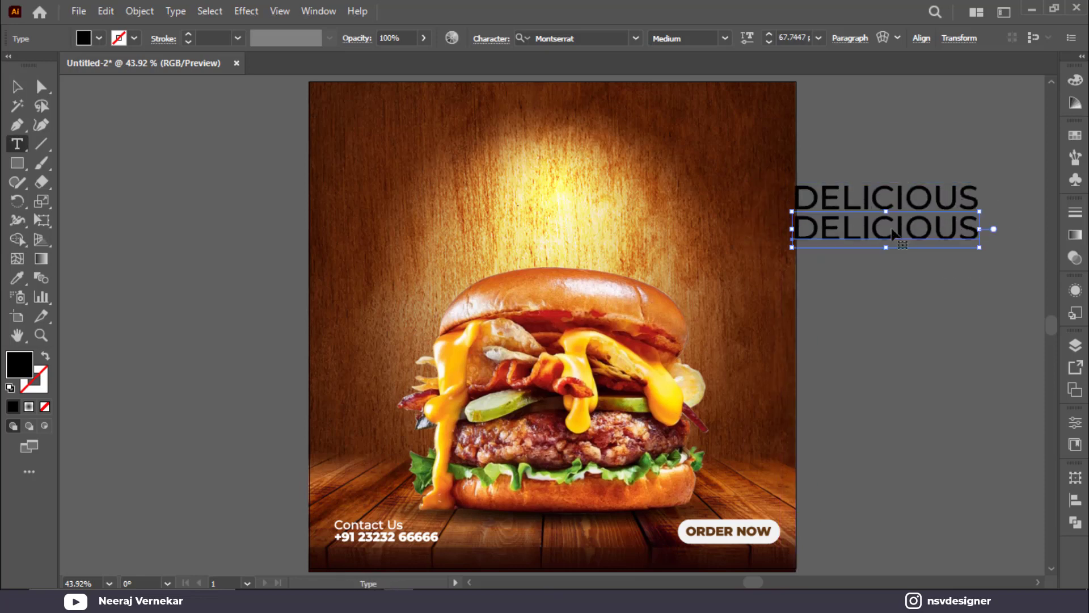
double_click(892, 228)
text(BURG)
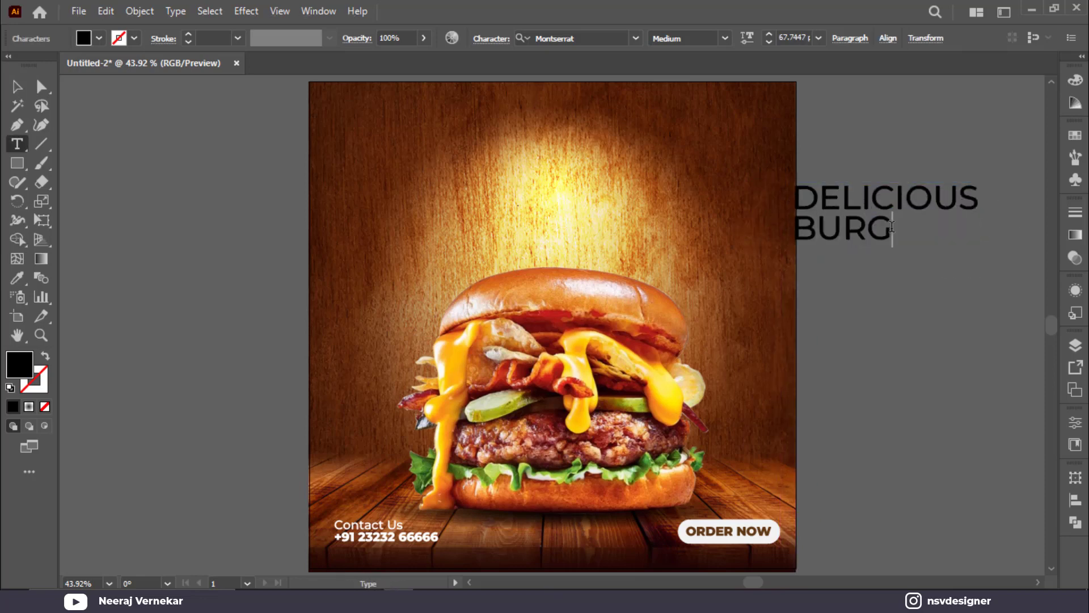
text(ER)
click(17, 86)
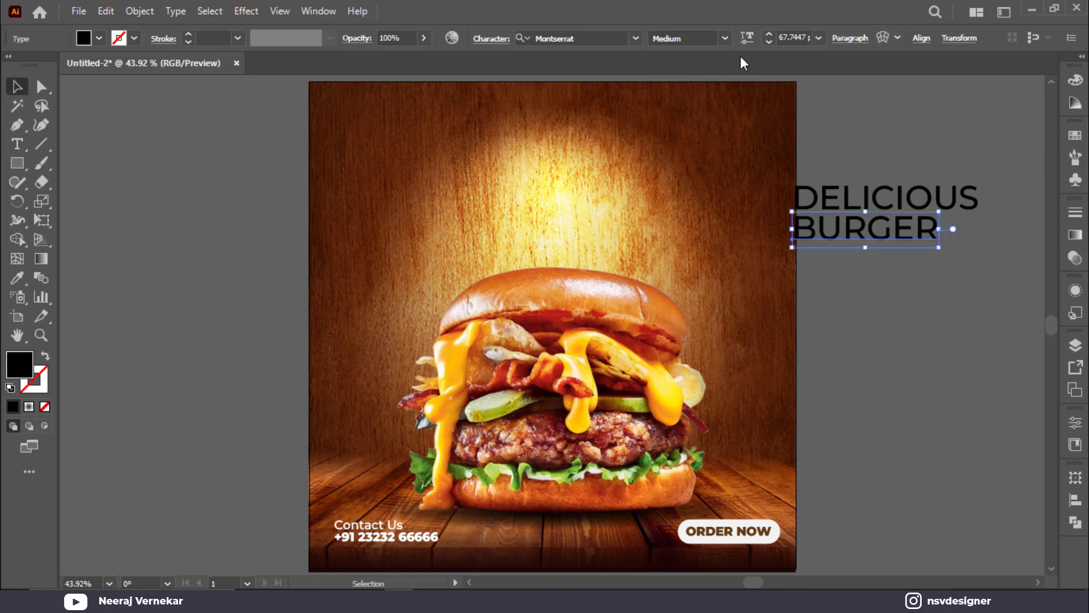
Apply Black weight to both lines and slightly shrink DELICIOUS
shift+click(873, 197)
click(725, 38)
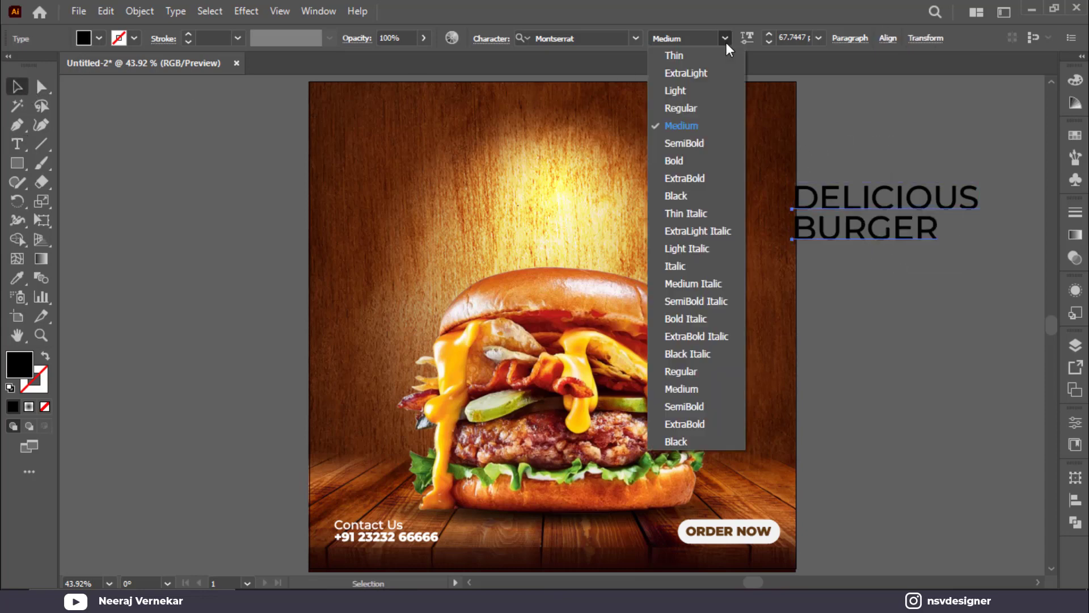
click(696, 196)
mouse_move(899, 187)
mouse_down()
mouse_move(915, 234)
mouse_move(1032, 286)
mouse_up()
click(924, 277)
click(931, 233)
click(964, 198)
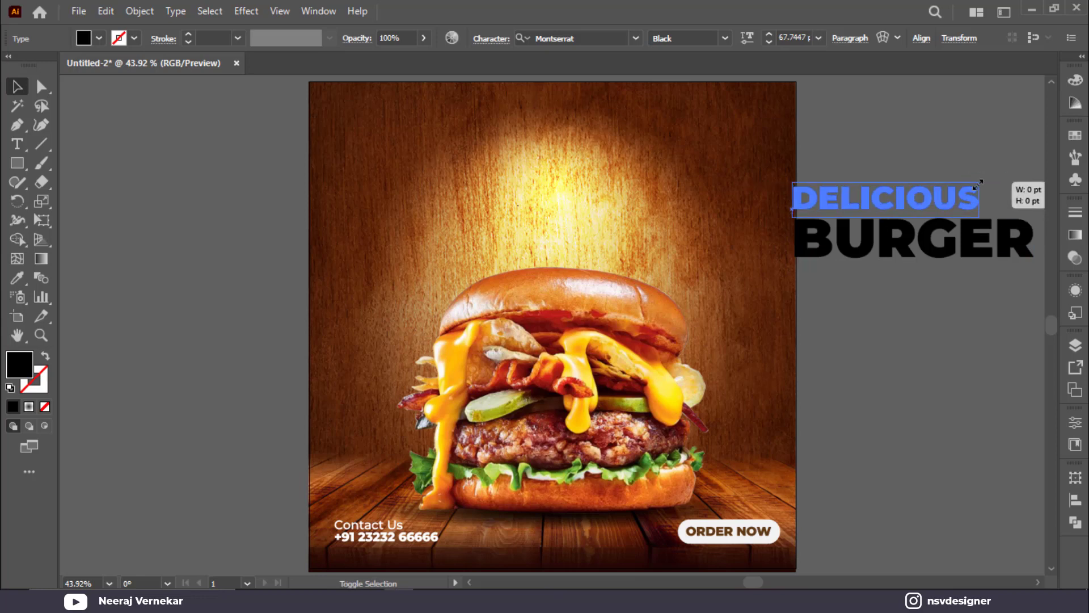
drag(984, 183, 974, 185)
Center DELICIOUS and BURGER horizontally on each other
key(ctrl+a)
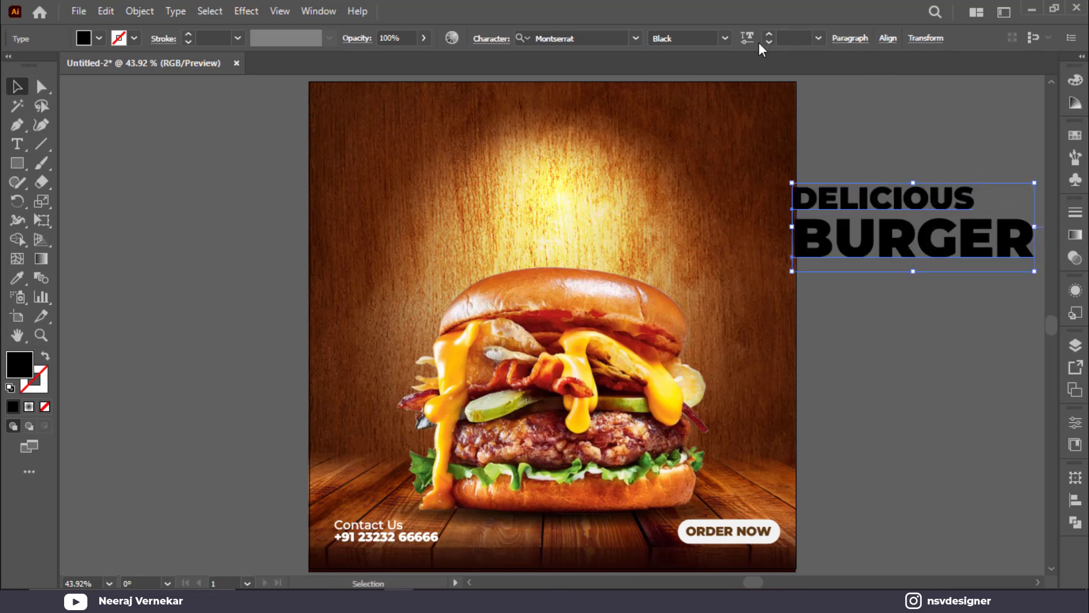
click(887, 39)
click(750, 83)
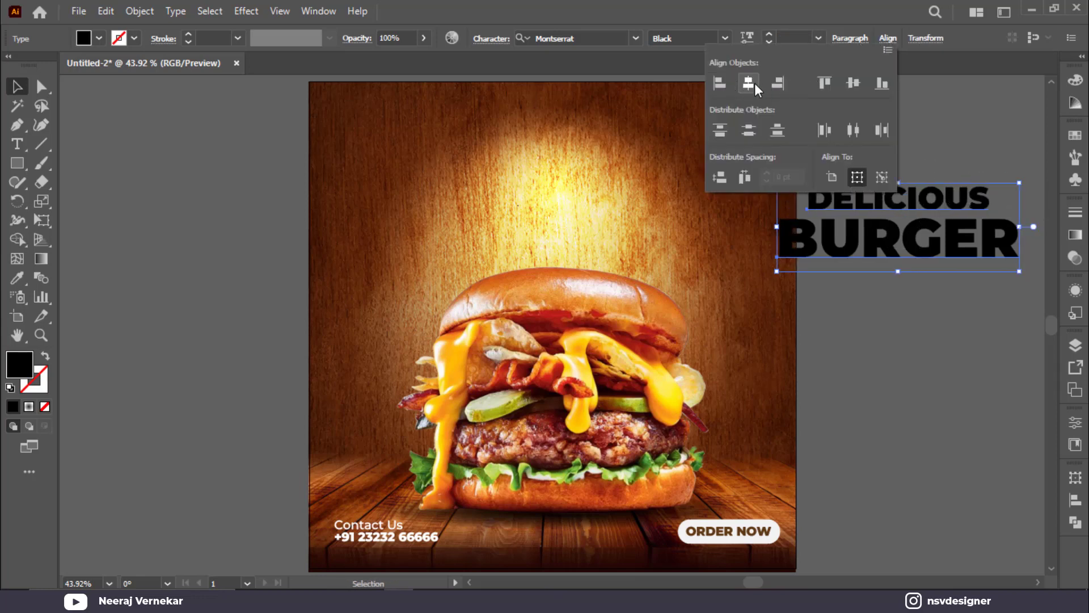
click(992, 176)
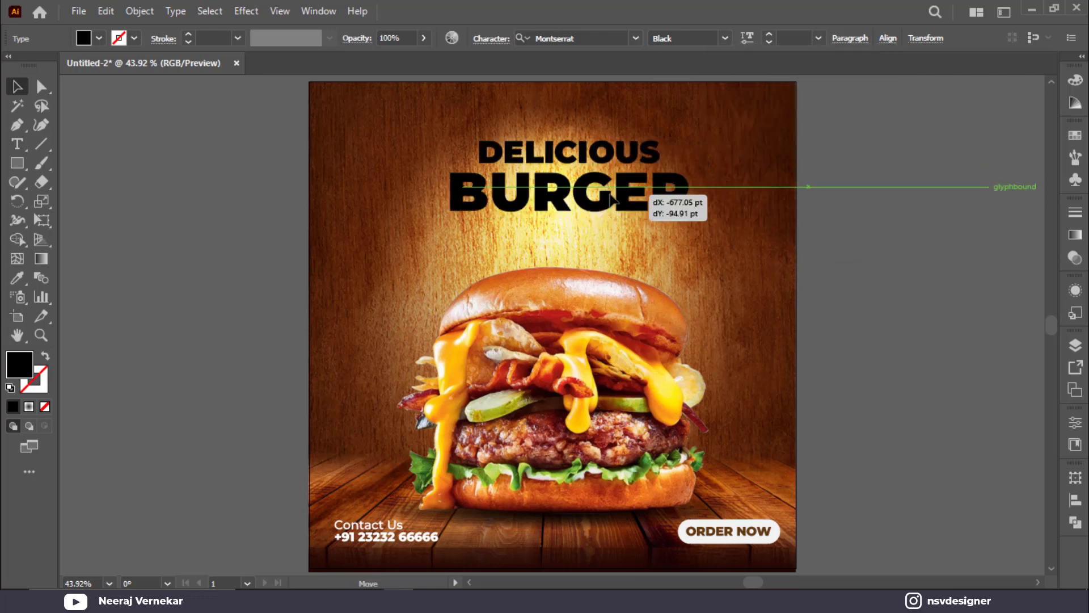
Move the headline above the burger, enlarge it, and re-center both lines
drag(952, 244, 578, 206)
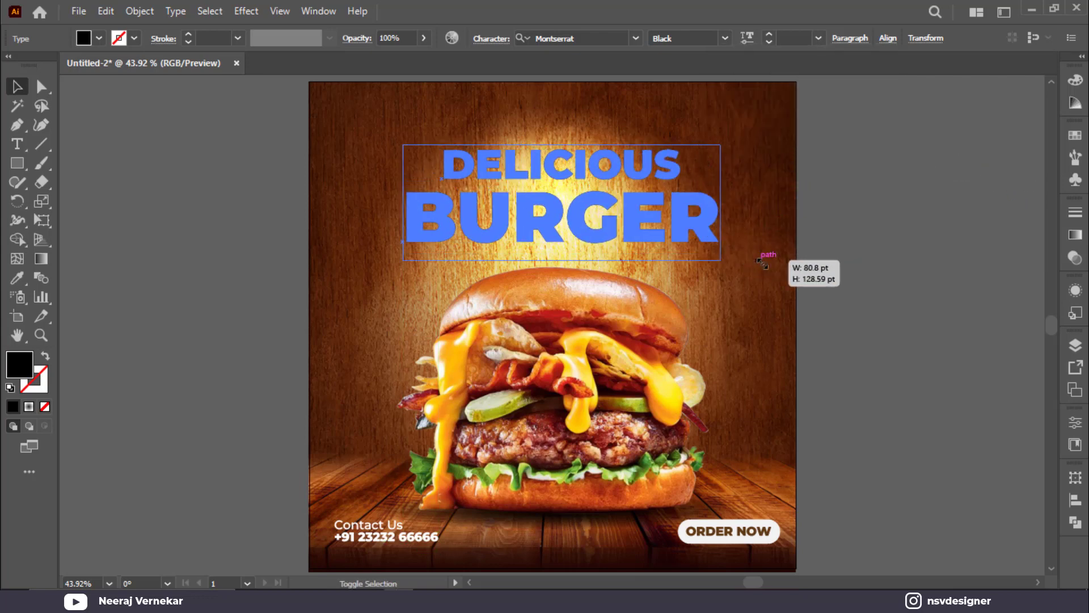
drag(656, 238, 684, 238)
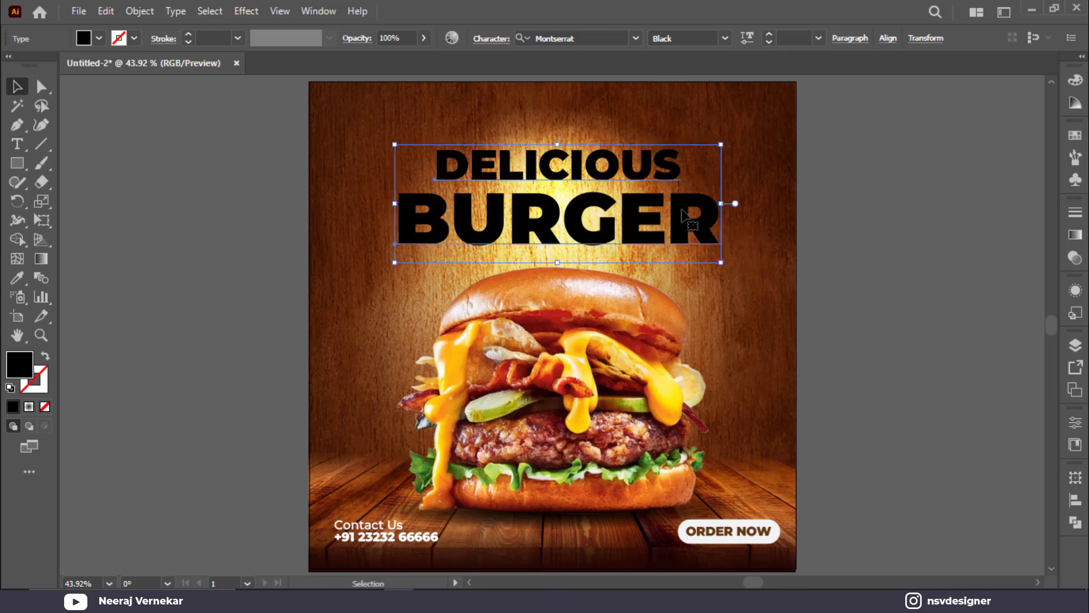
scroll(698, 219, up, 1)
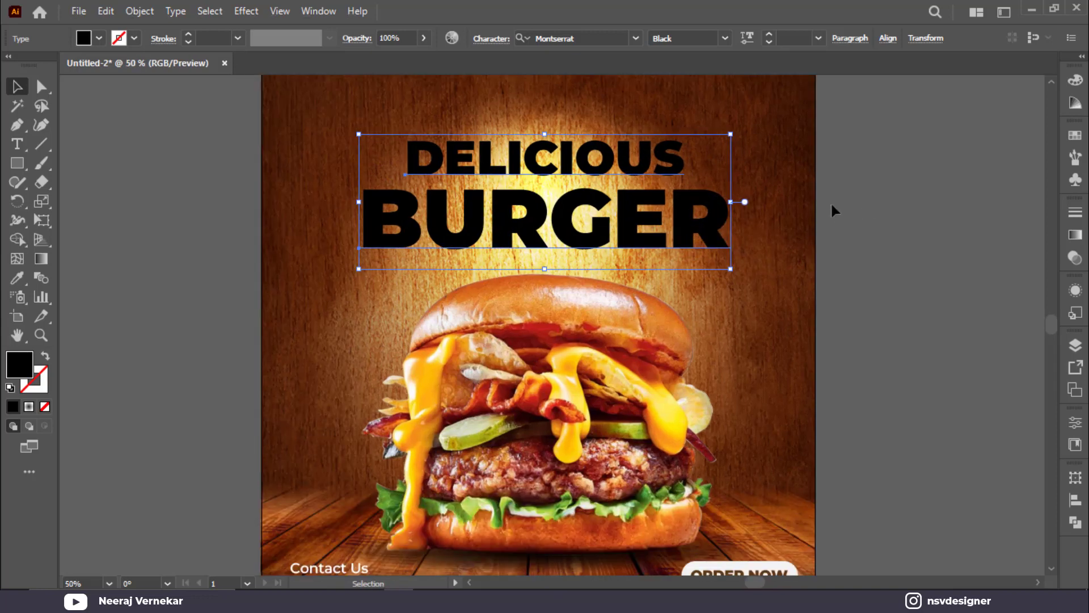
drag(632, 164, 629, 172)
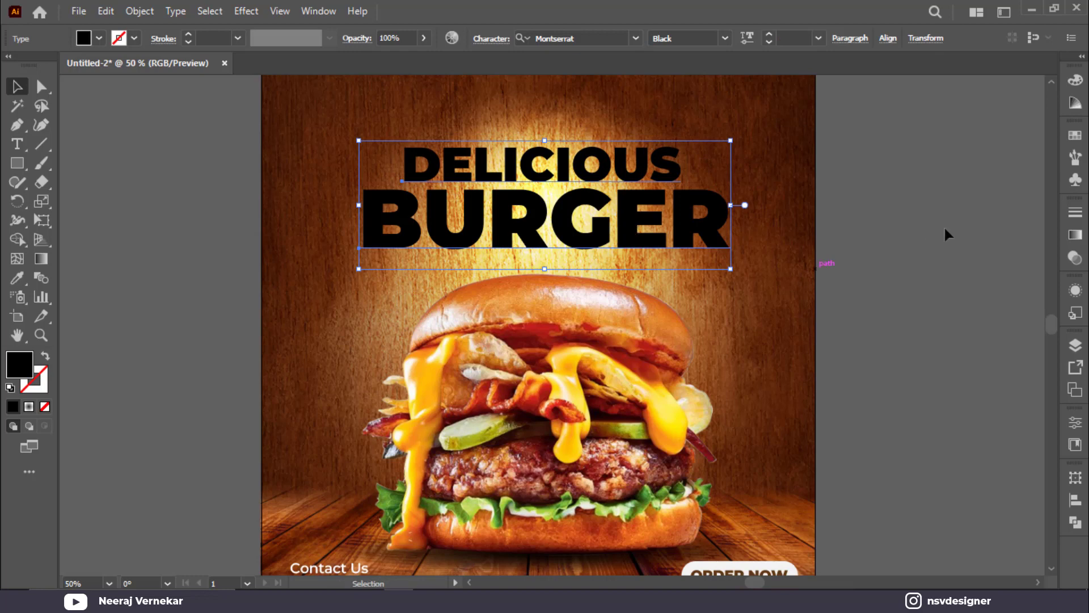
click(889, 39)
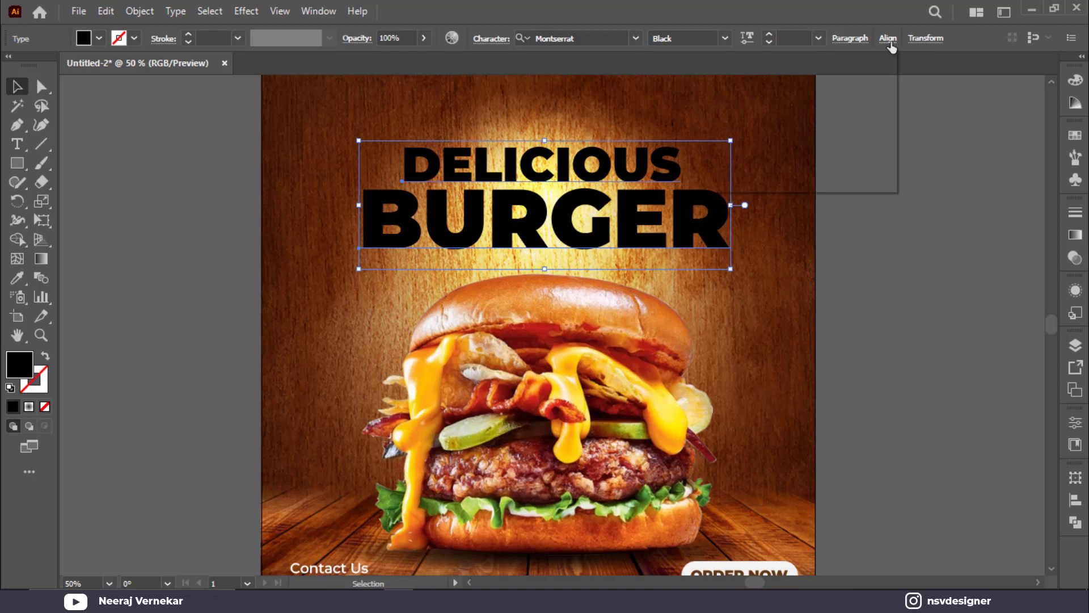
click(750, 84)
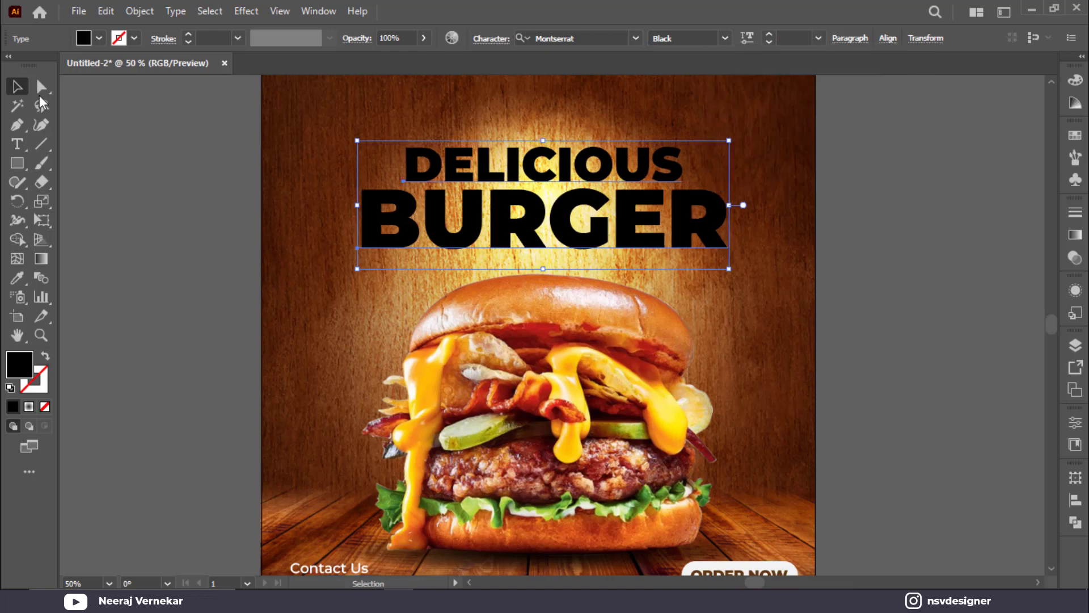
Make the DELICIOUS BURGER headline text white
click(98, 45)
click(35, 66)
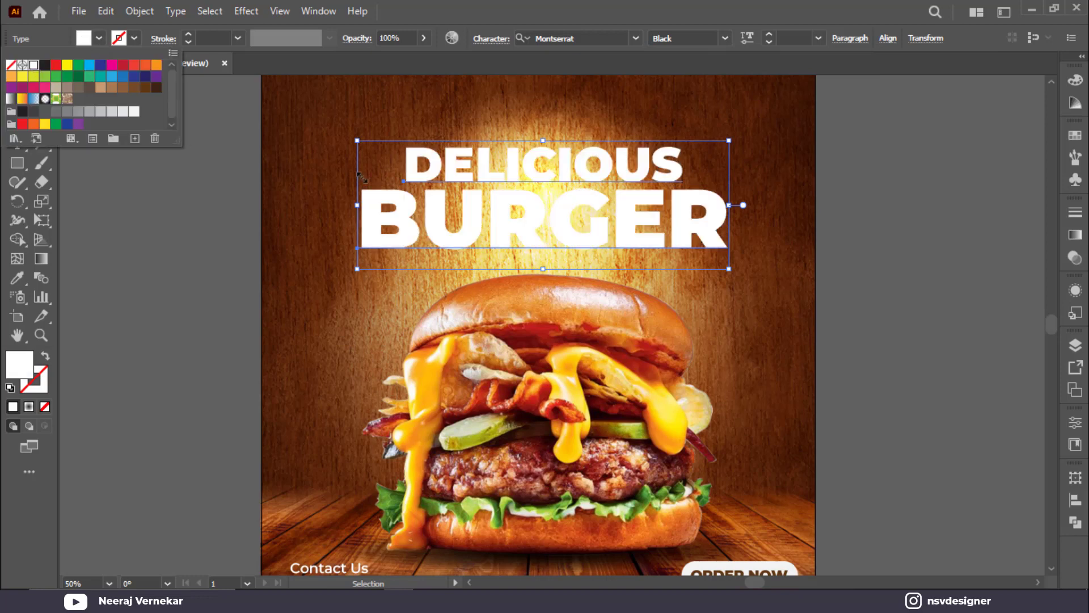
right_click(540, 244)
key(Escape)
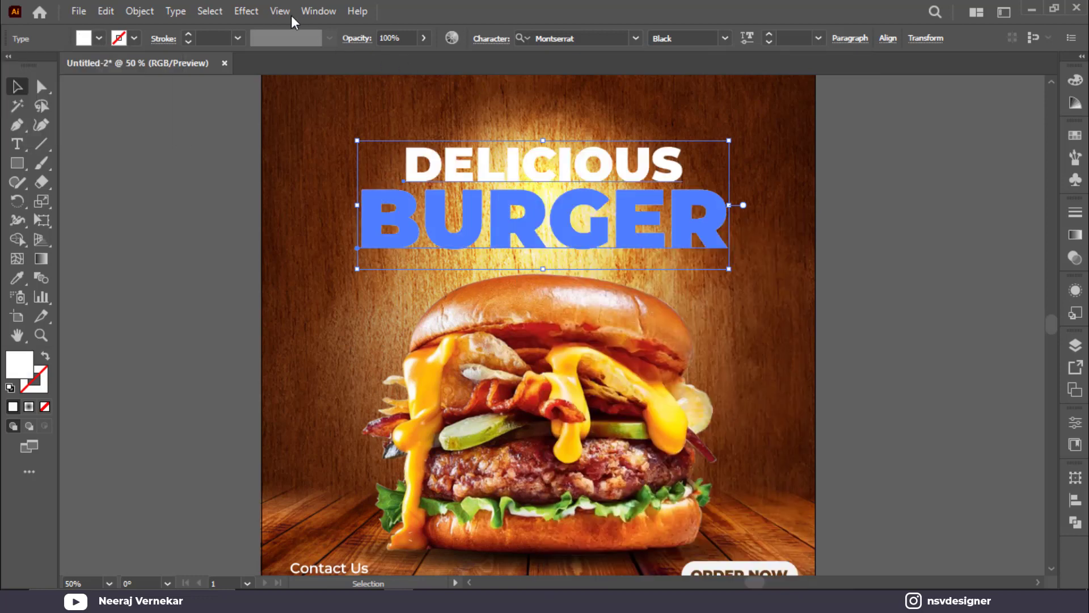
click(247, 11)
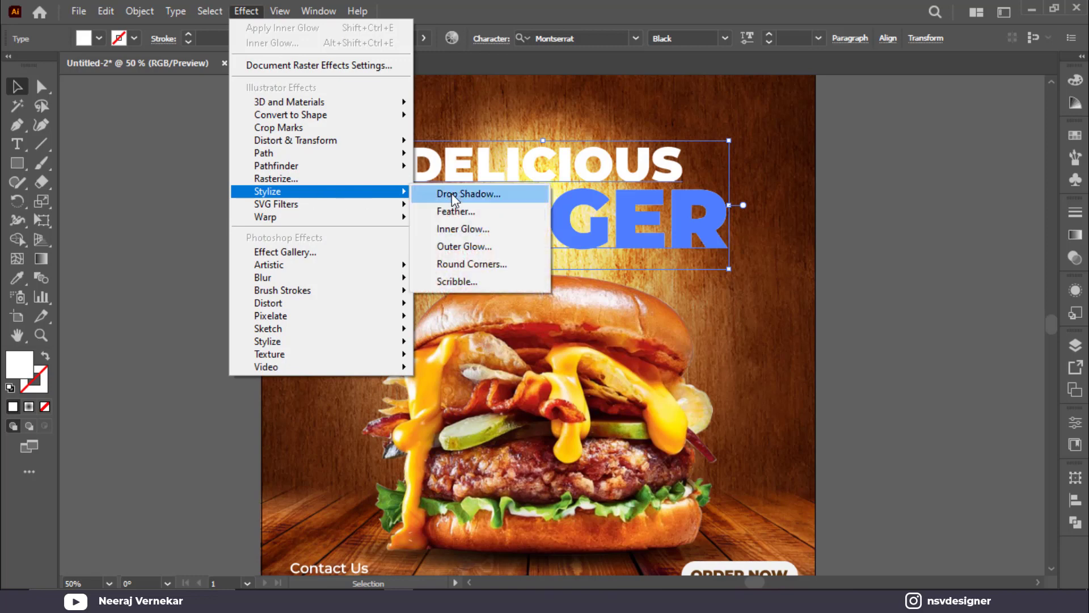
click(510, 202)
scroll(678, 211, up, 2)
Group the headline lines and place a copy above the artboard
click(593, 239)
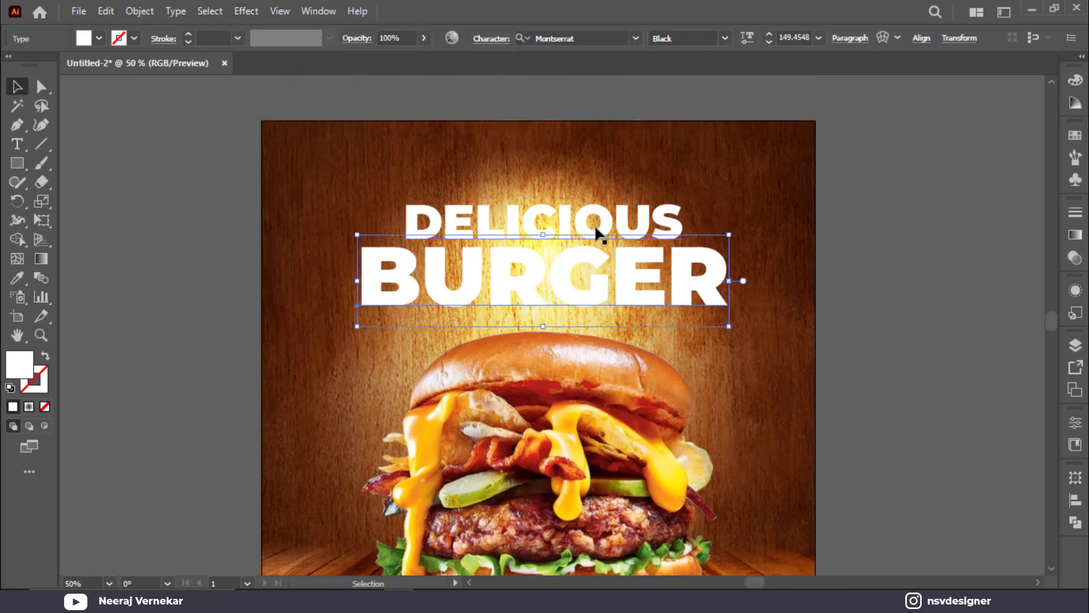
key(ctrl+g)
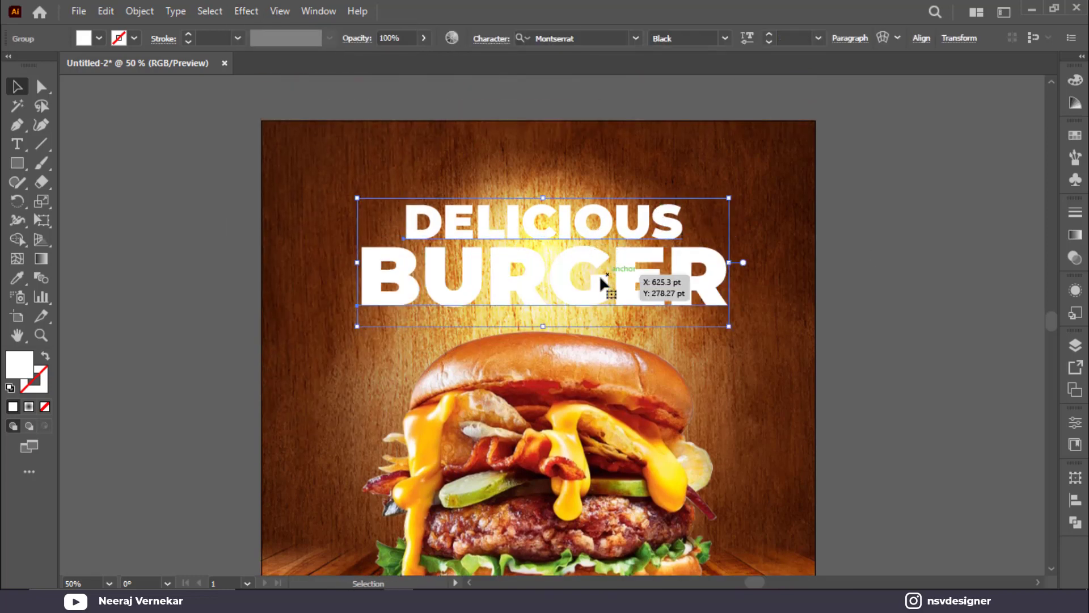
scroll(589, 270, up, 2)
drag(584, 249, 584, 104)
click(610, 253)
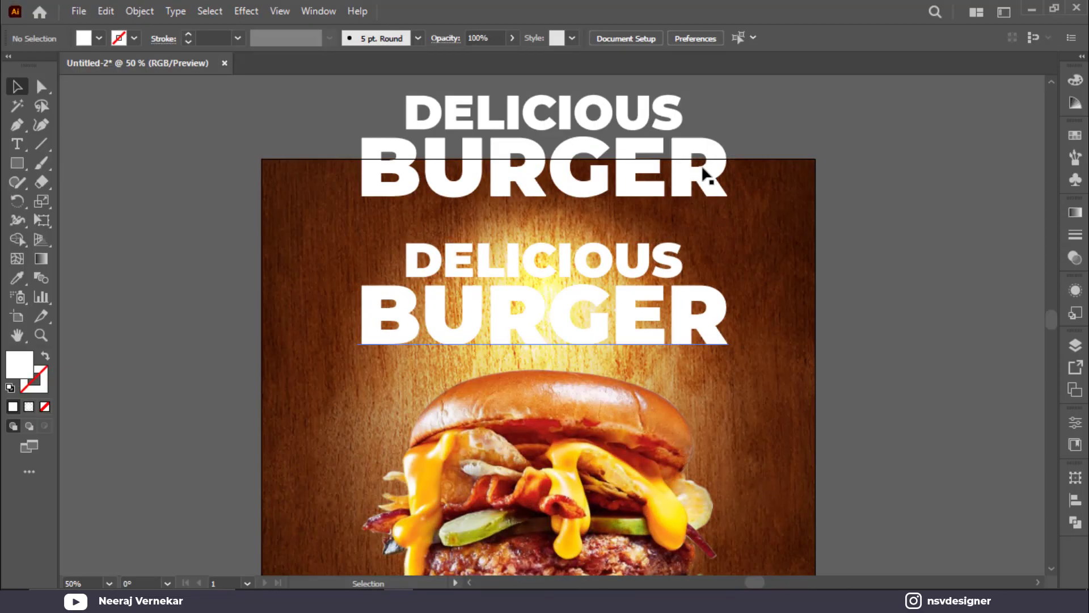
Fill the duplicated headline brown
click(705, 173)
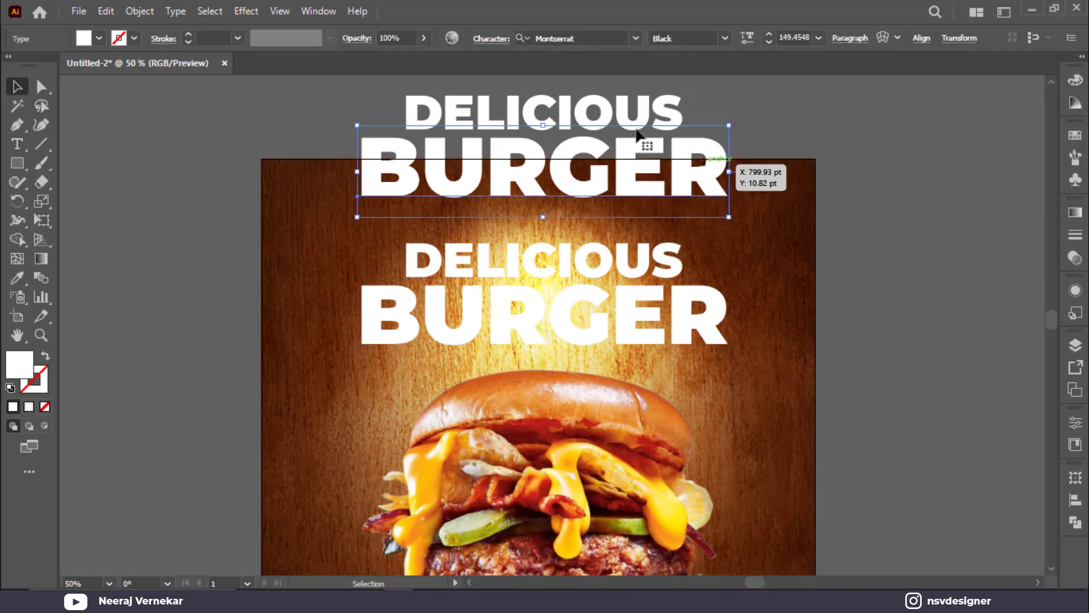
click(97, 38)
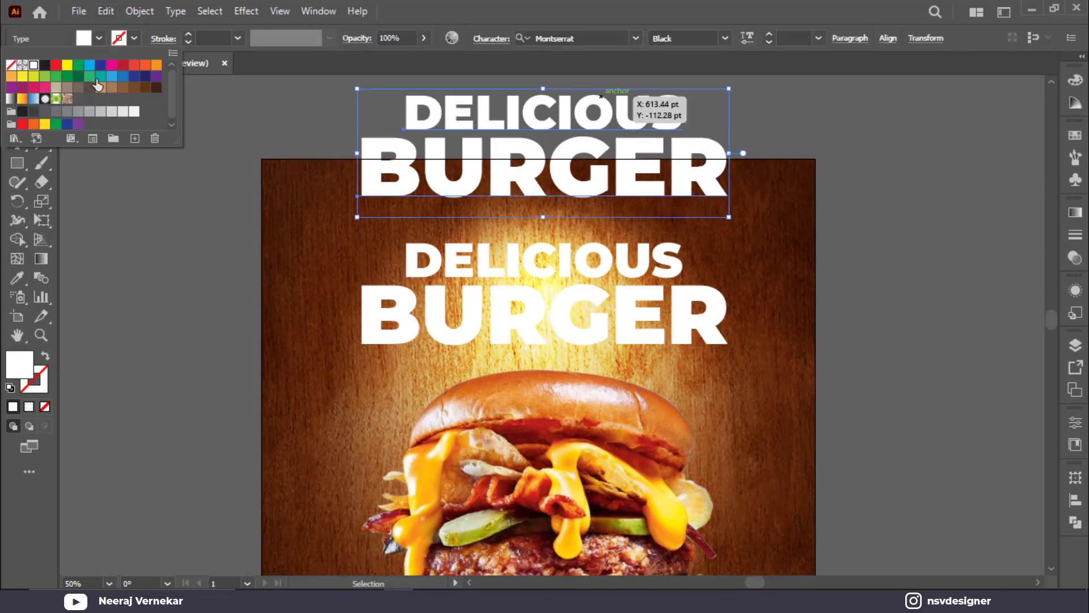
click(133, 90)
click(219, 214)
click(514, 309)
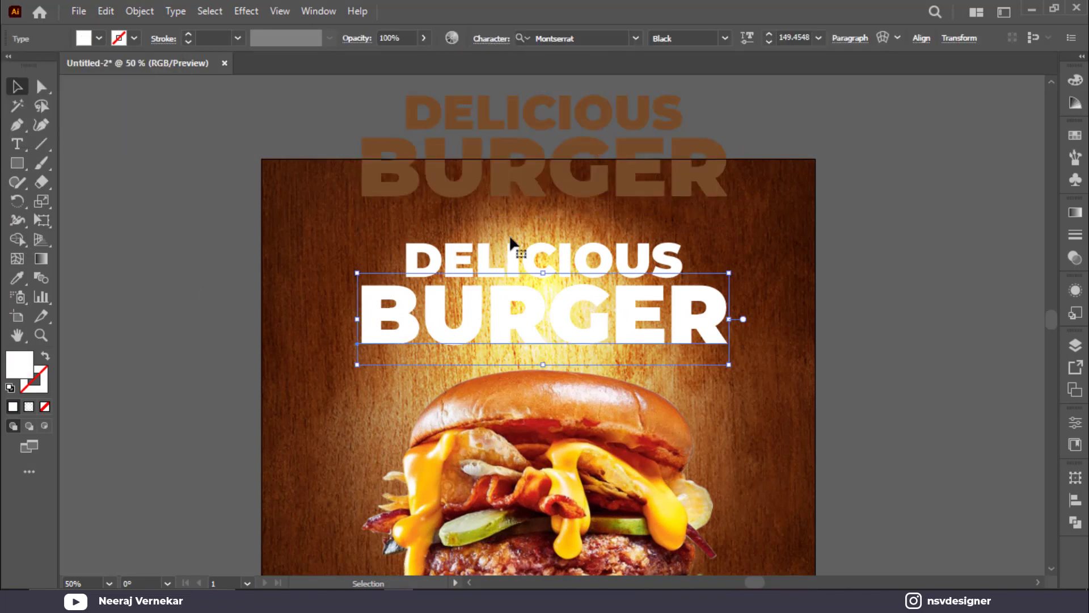
Give the BURGER text an inner glow with 15 pt blur
click(519, 192)
click(246, 10)
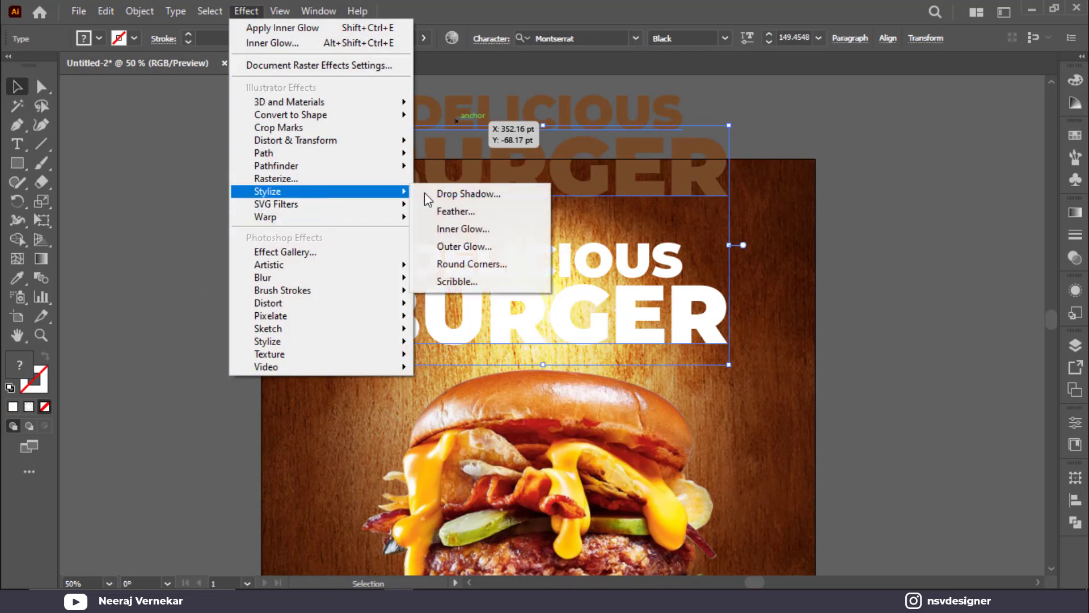
click(510, 228)
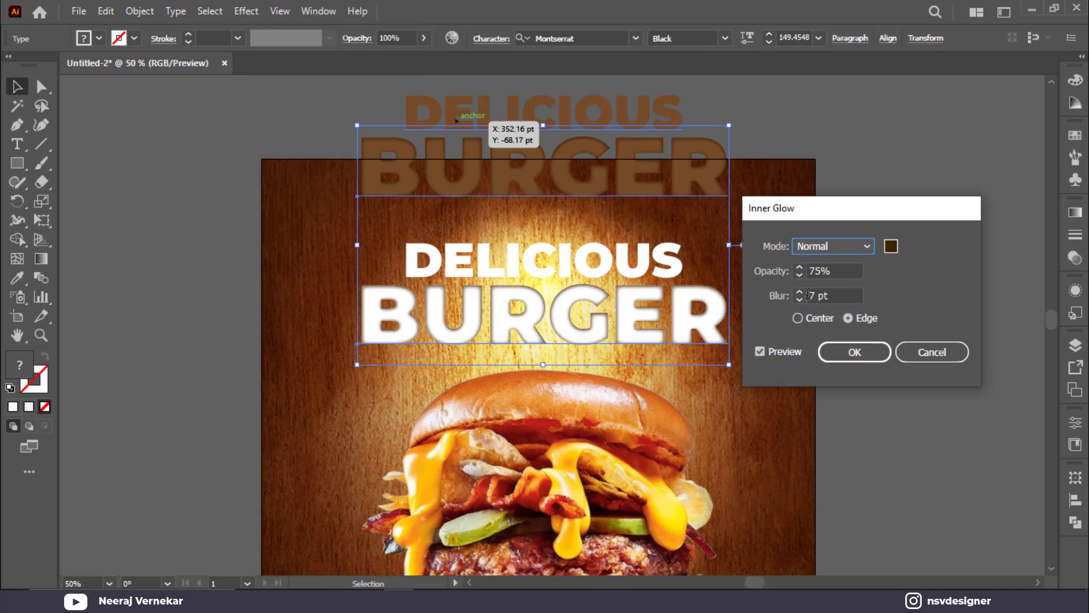
click(799, 292)
click(799, 292)
click(799, 293)
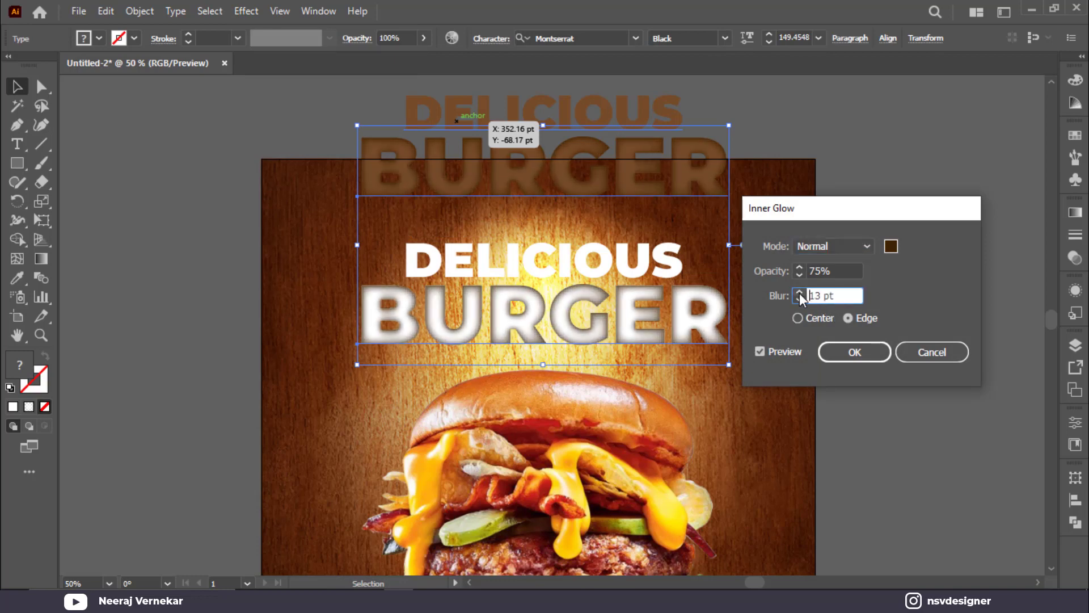
click(799, 293)
click(799, 293)
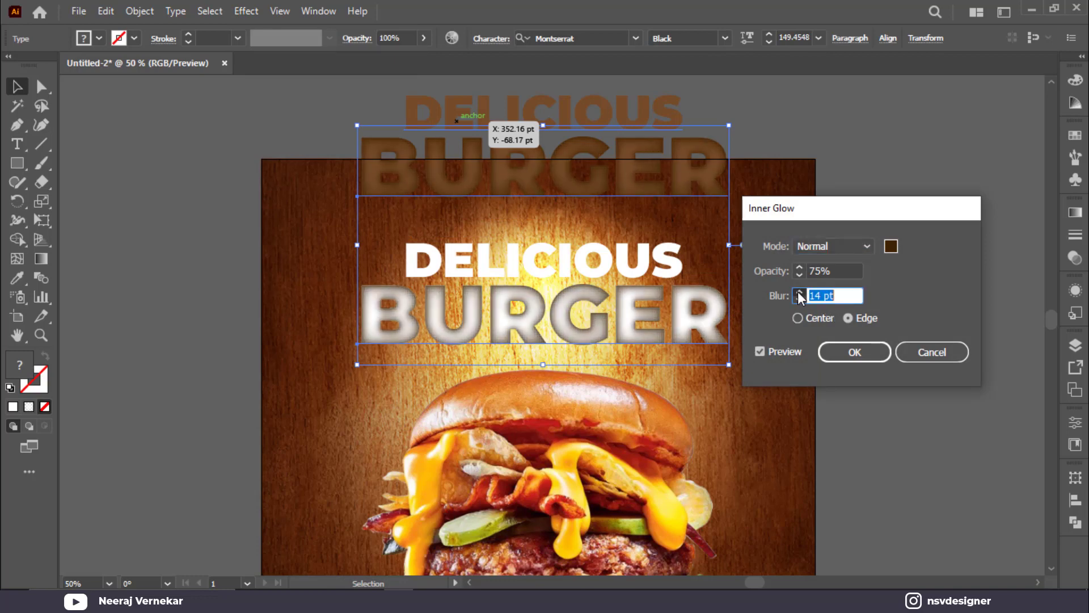
click(845, 352)
click(661, 259)
Give the DELICIOUS text an inner glow with 7 pt blur
shift+click(642, 111)
click(246, 11)
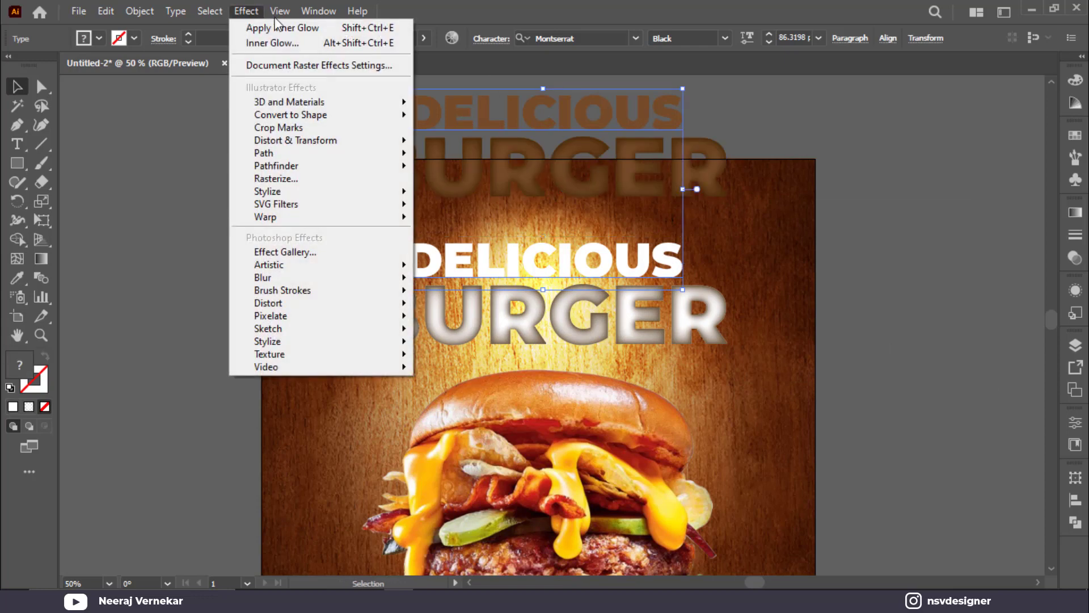
mouse_move(267, 192)
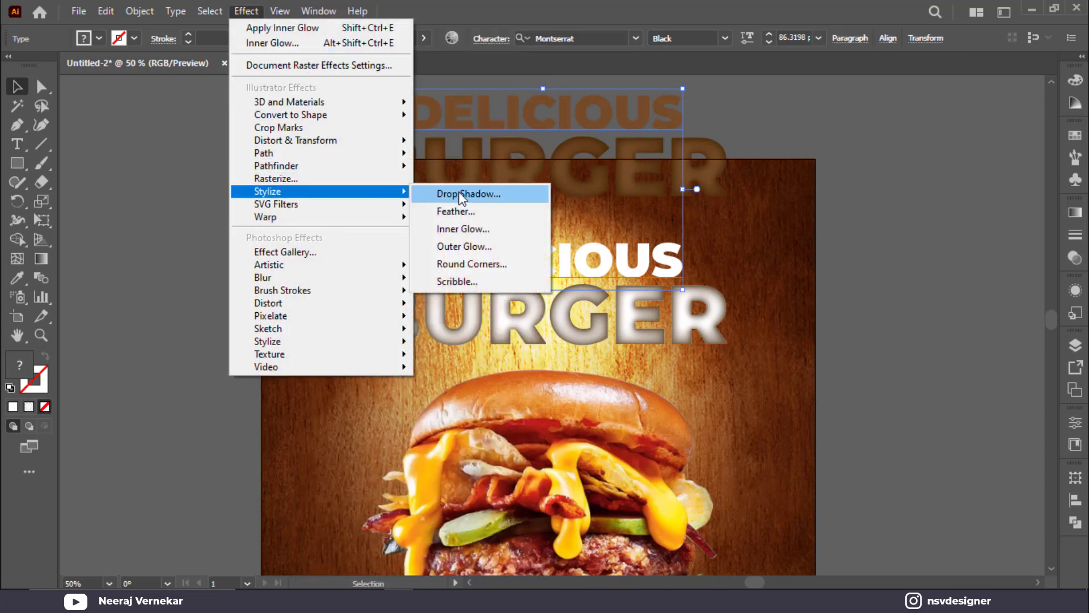
click(462, 229)
key(Tab)
key(Tab)
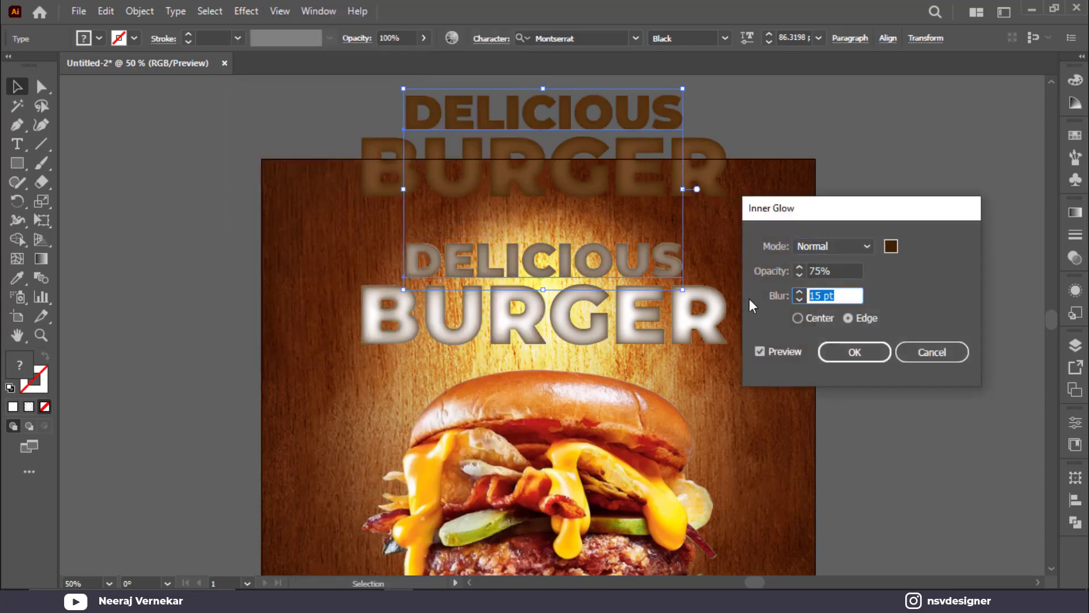
text(7)
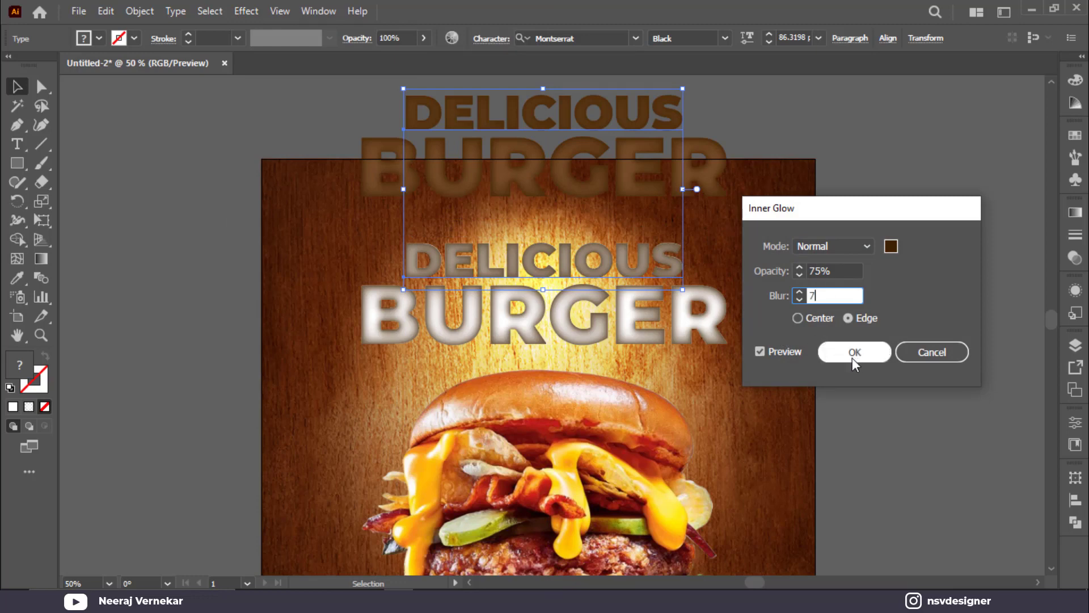
click(852, 358)
click(782, 195)
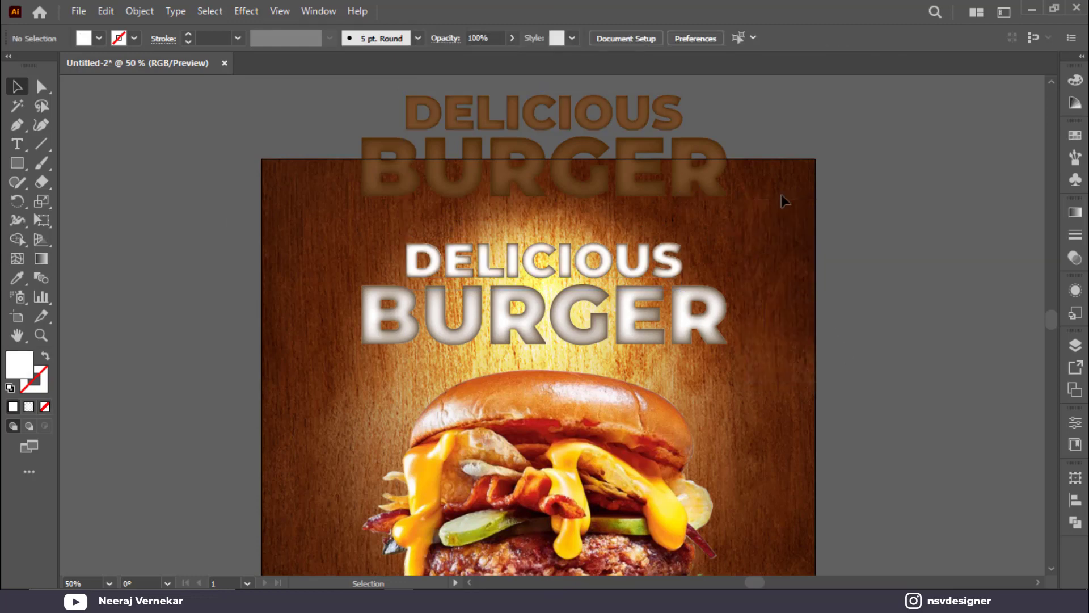
click(606, 175)
Drag the brown DELICIOUS BURGER copy to straddle the artboard's top edge, above the white headline
key(v)
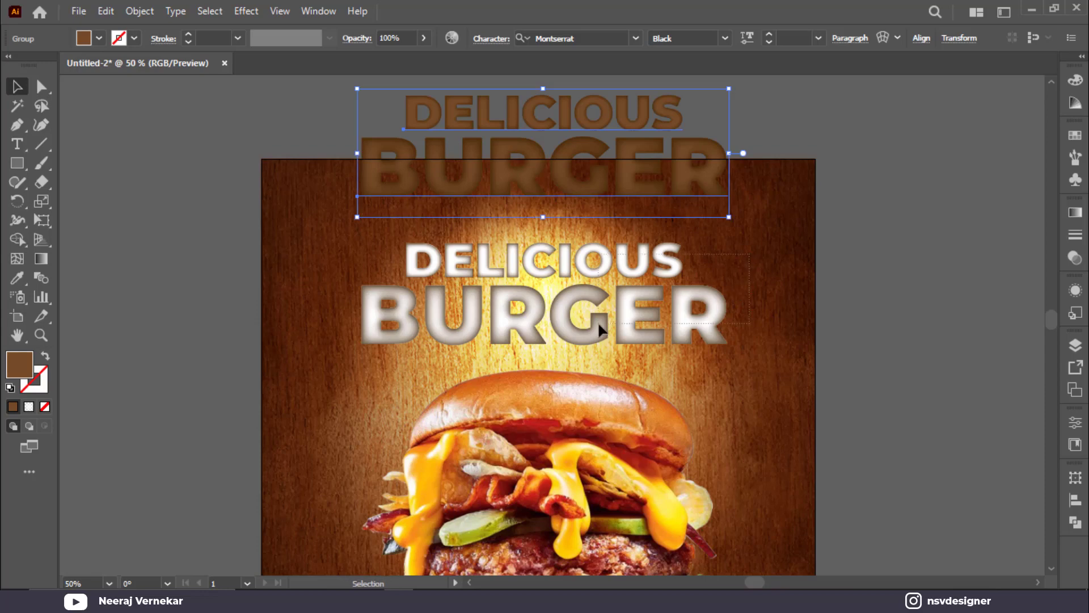
click(598, 321)
drag(670, 194, 675, 326)
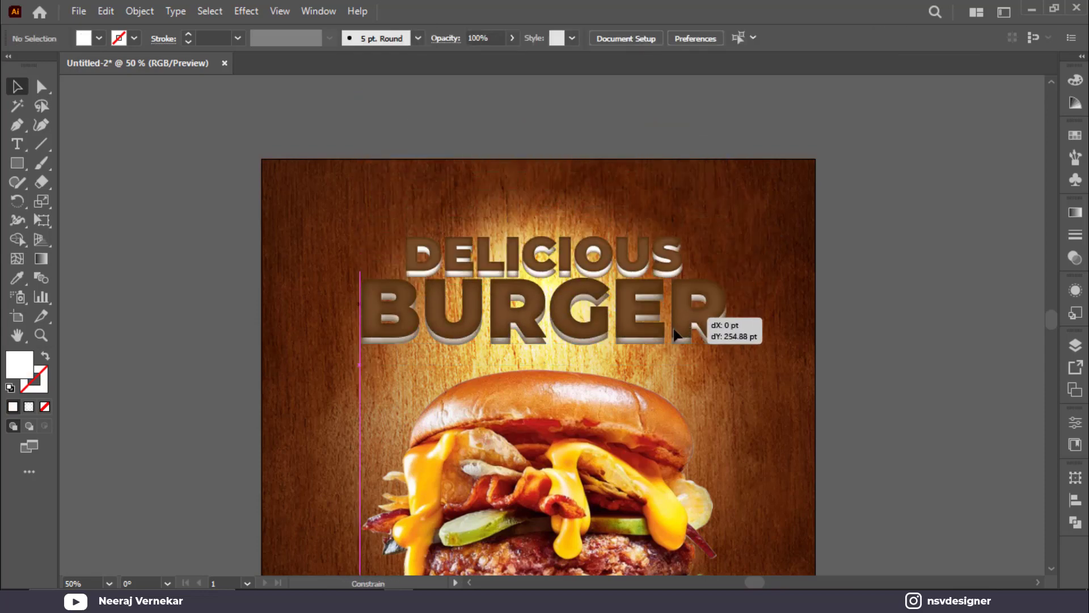
mouse_move(732, 297)
mouse_down()
mouse_move(654, 262)
mouse_move(632, 182)
mouse_up()
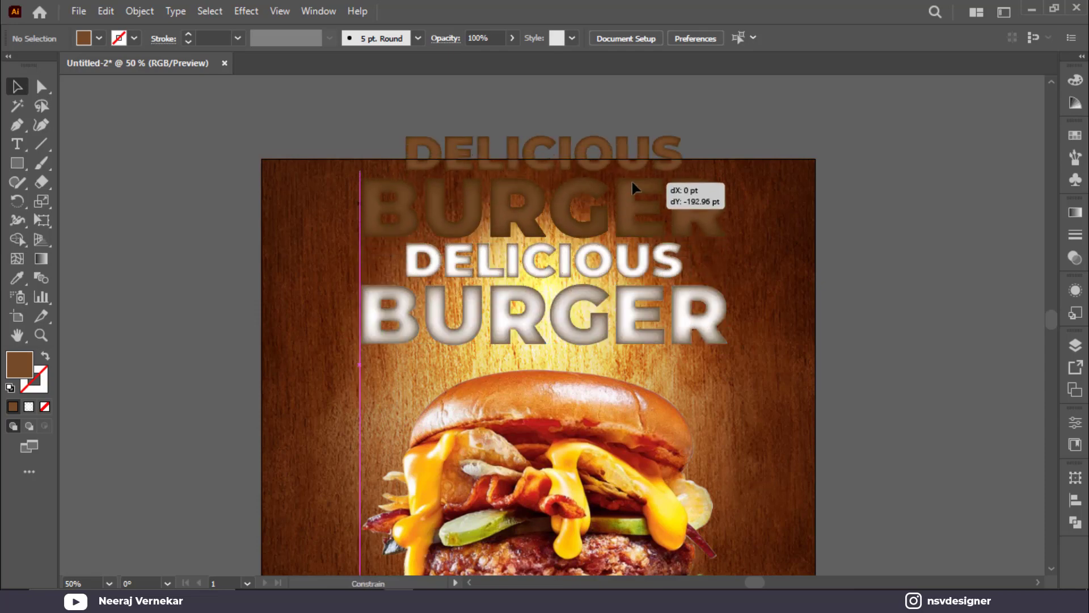
click(637, 334)
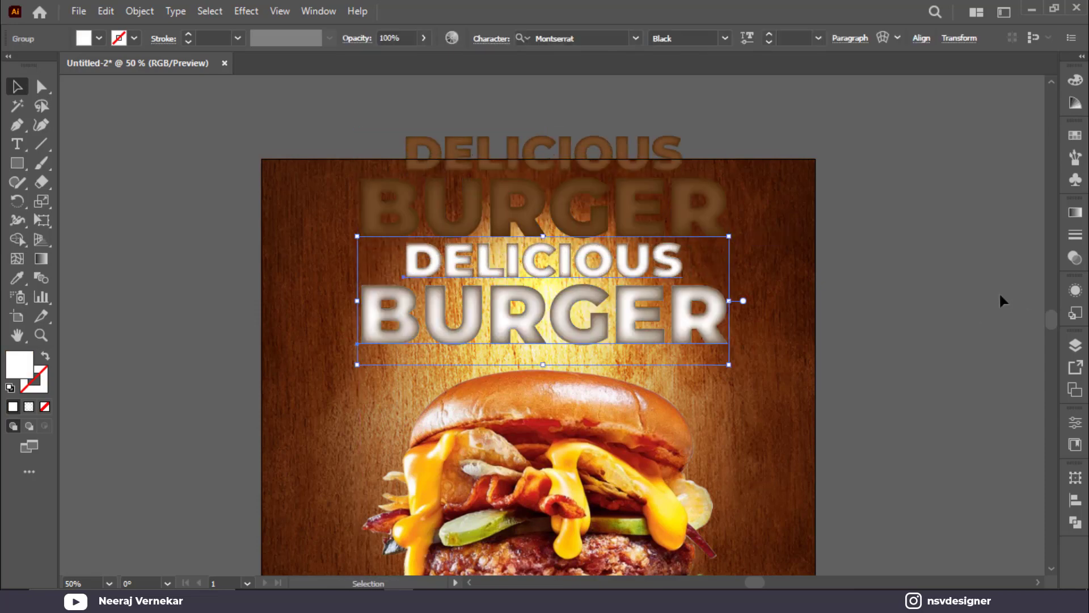
Set the white headline's Transparency blend mode to Multiply
click(1076, 213)
click(978, 209)
click(929, 229)
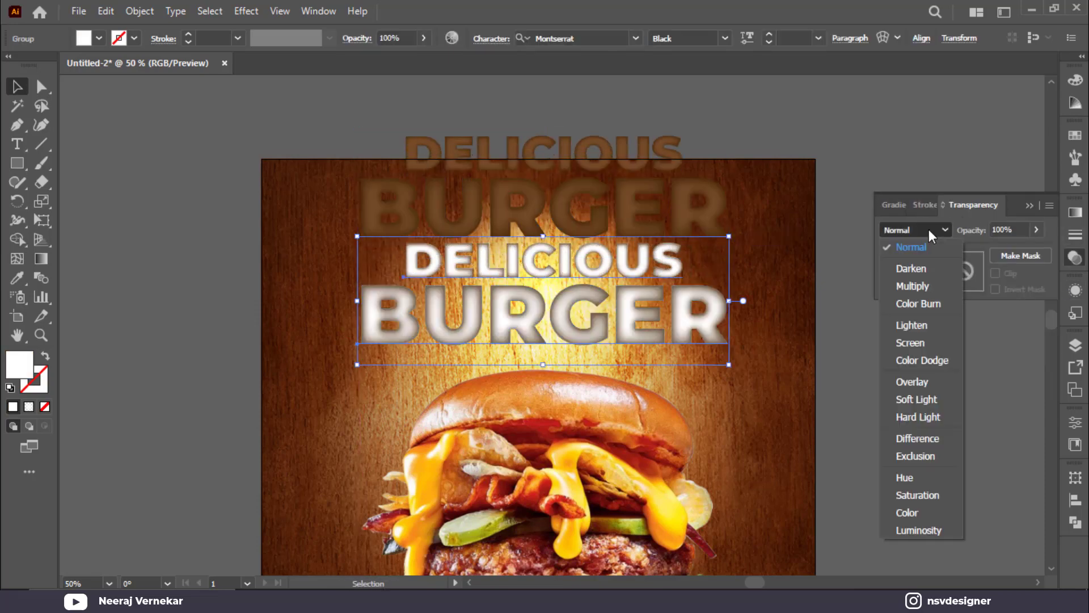
click(924, 285)
click(780, 294)
Move the brown headline copy over the white one and blend it with Multiply
drag(716, 241, 702, 340)
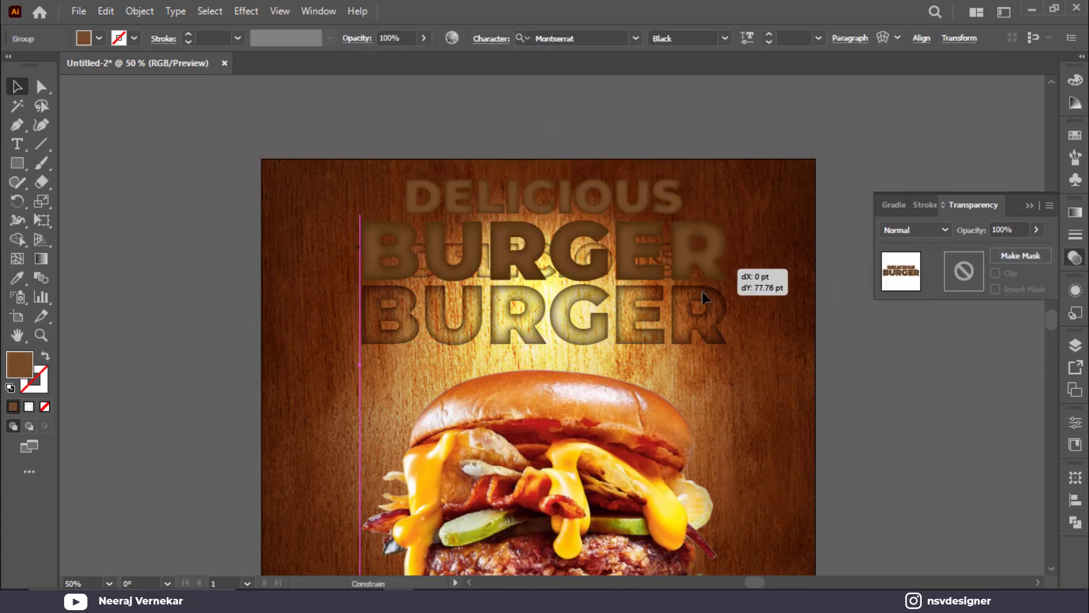
click(937, 230)
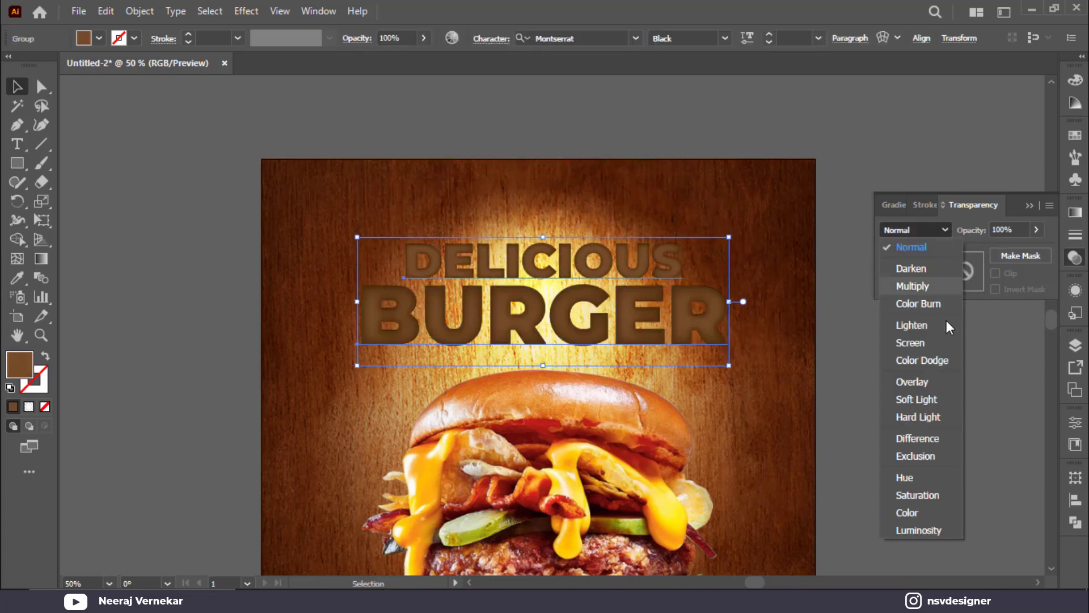
click(935, 383)
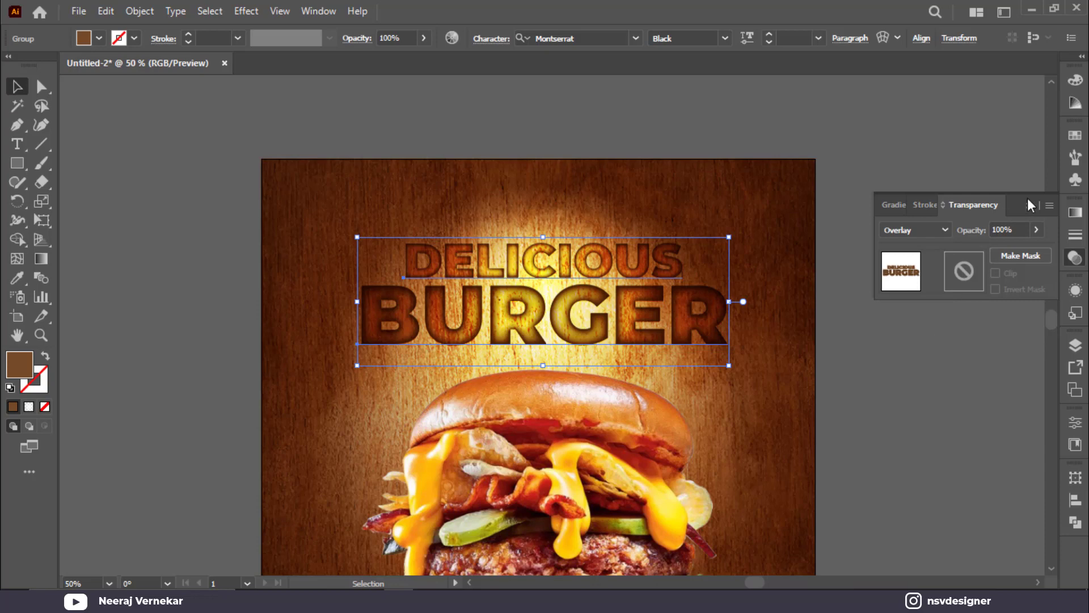
click(932, 231)
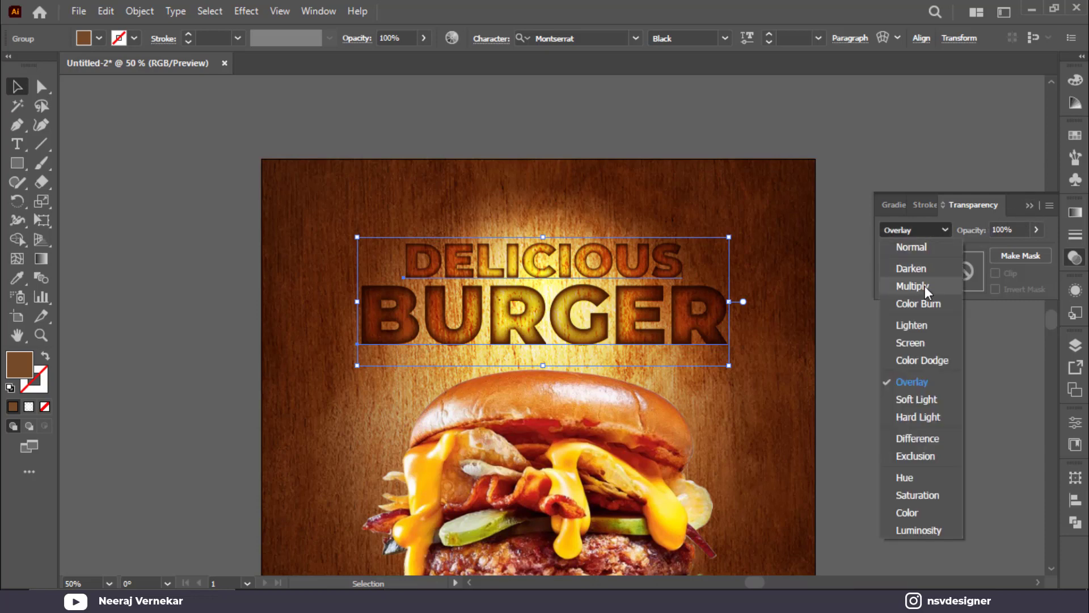
click(925, 286)
click(939, 231)
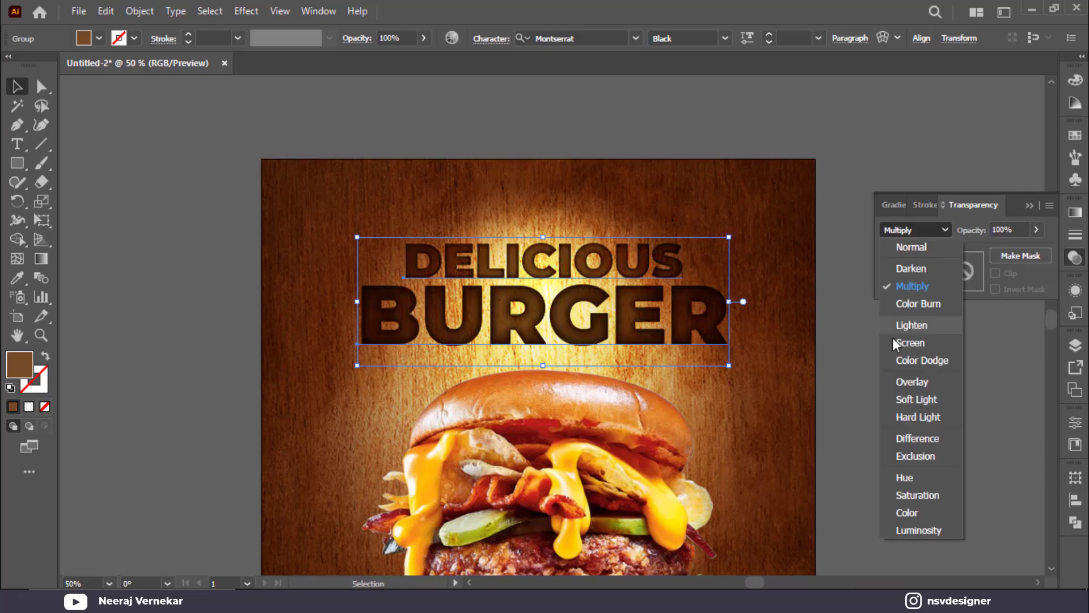
click(840, 339)
click(1031, 206)
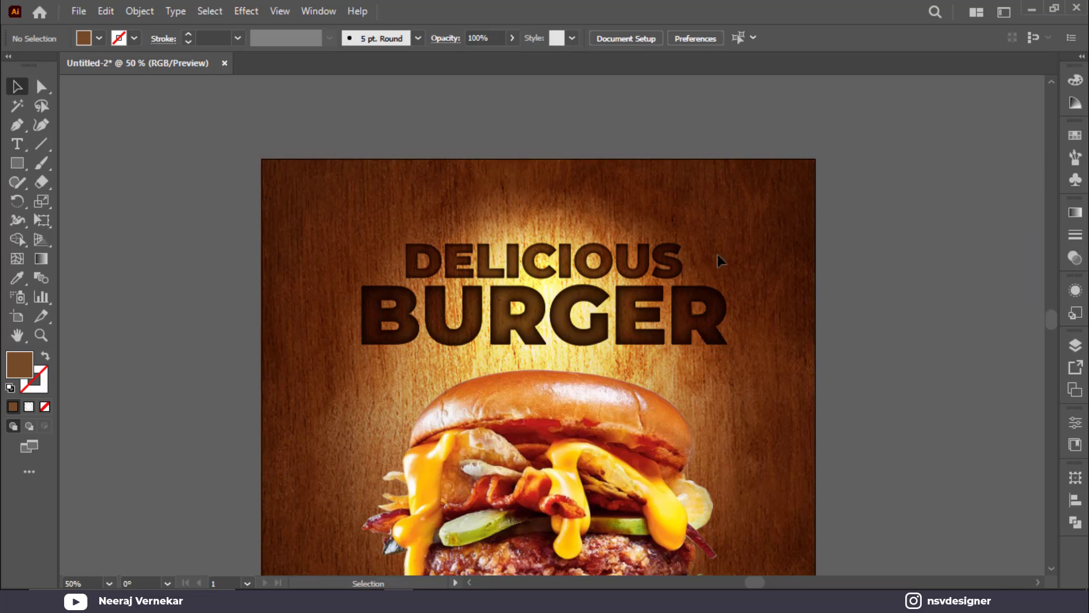
Select the large round light ellipse and raise it toward the headline
key(ctrl+0)
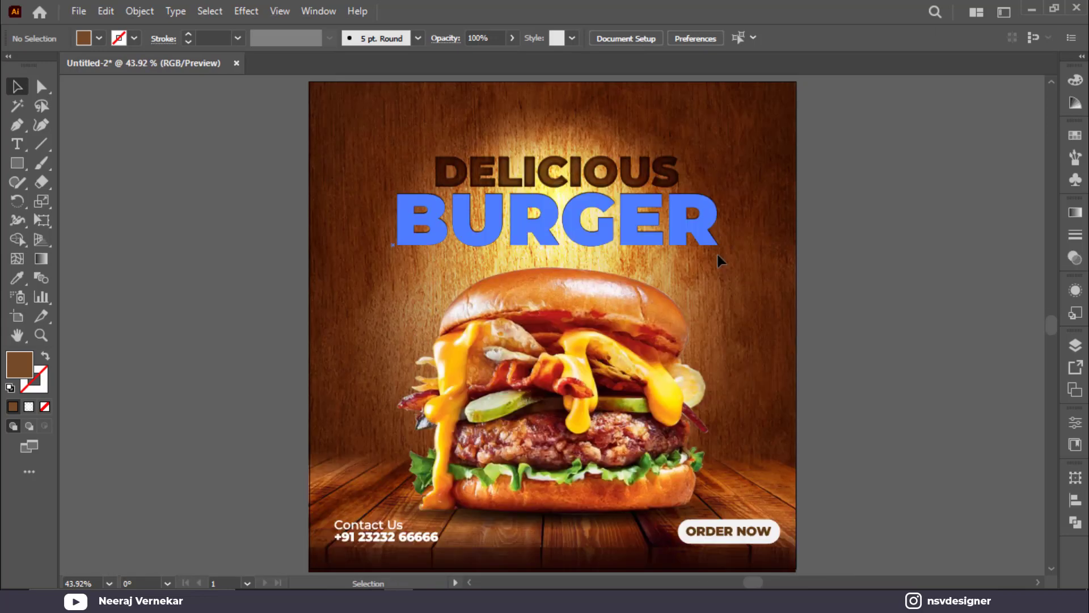
click(637, 233)
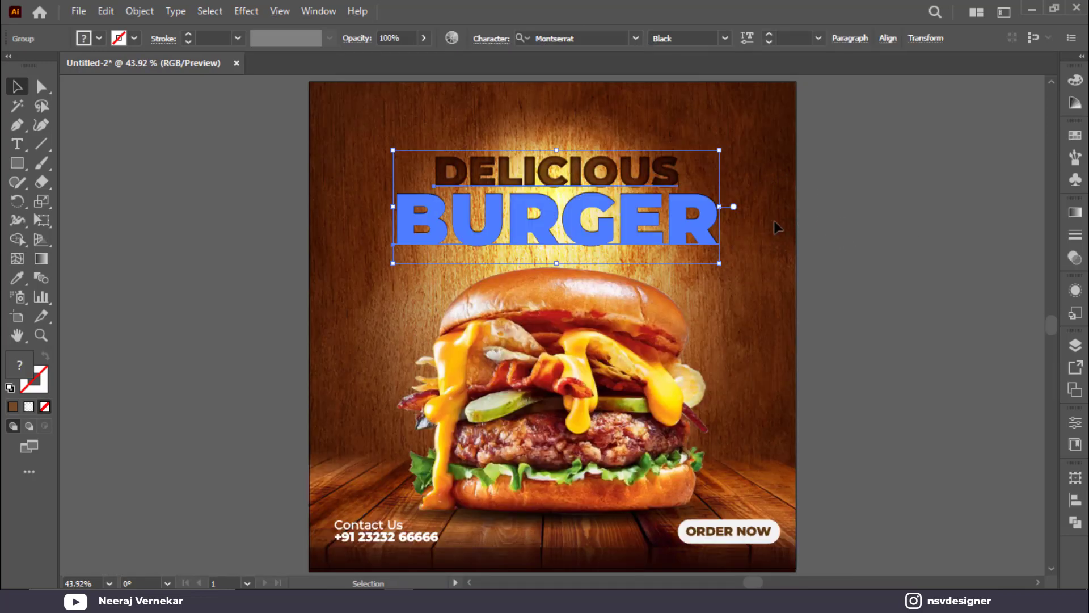
click(752, 156)
click(587, 243)
click(689, 282)
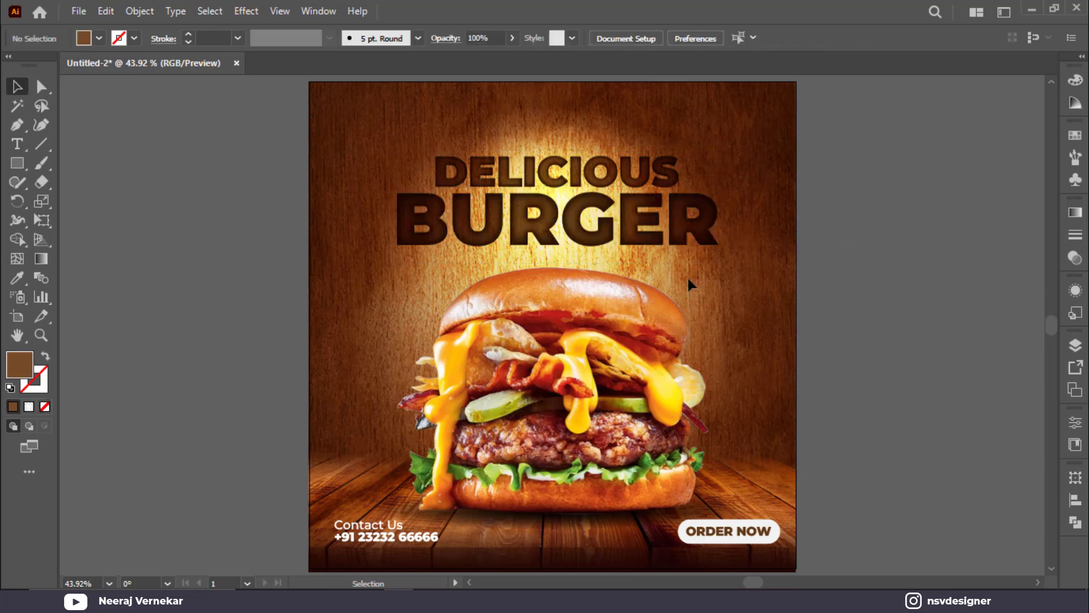
click(689, 282)
click(1009, 280)
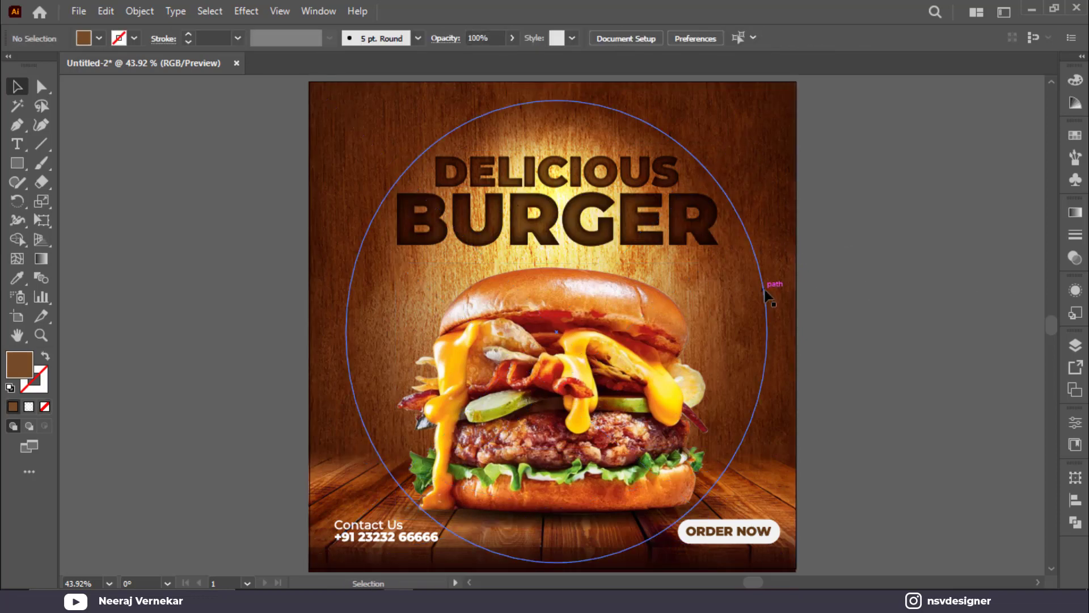
click(743, 296)
drag(743, 301, 744, 259)
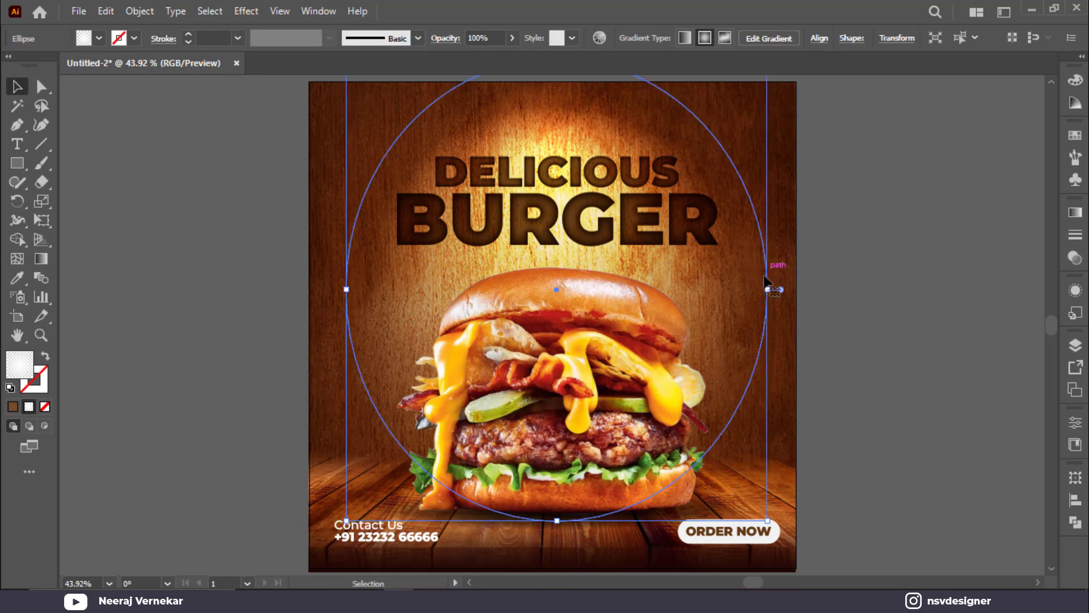
Enlarge the light ellipse around its centre
drag(768, 290, 791, 290)
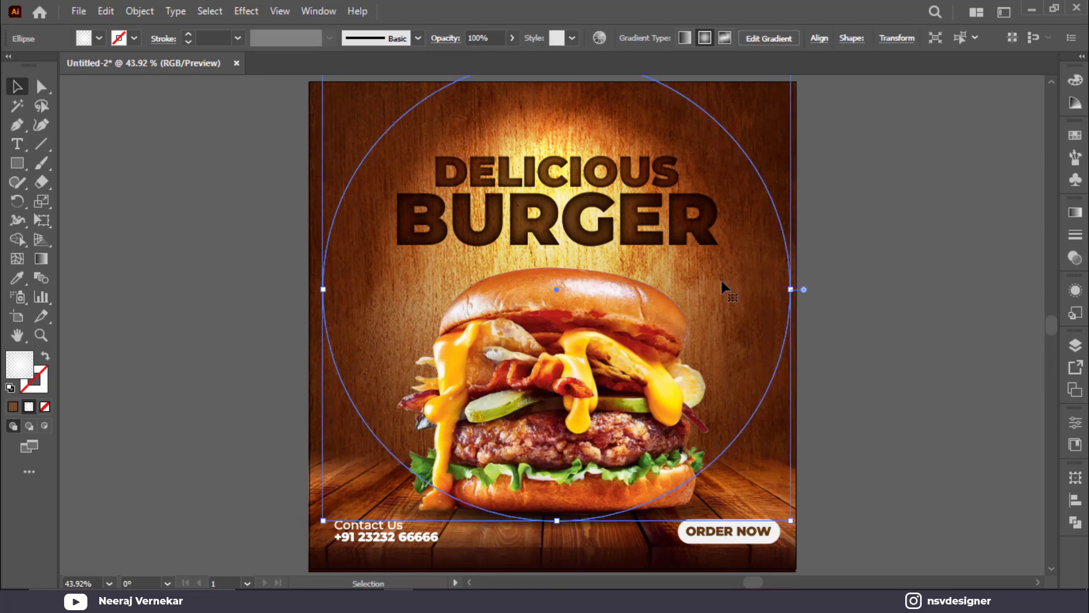
scroll(721, 278, up, 1)
drag(560, 97, 558, 135)
click(556, 312)
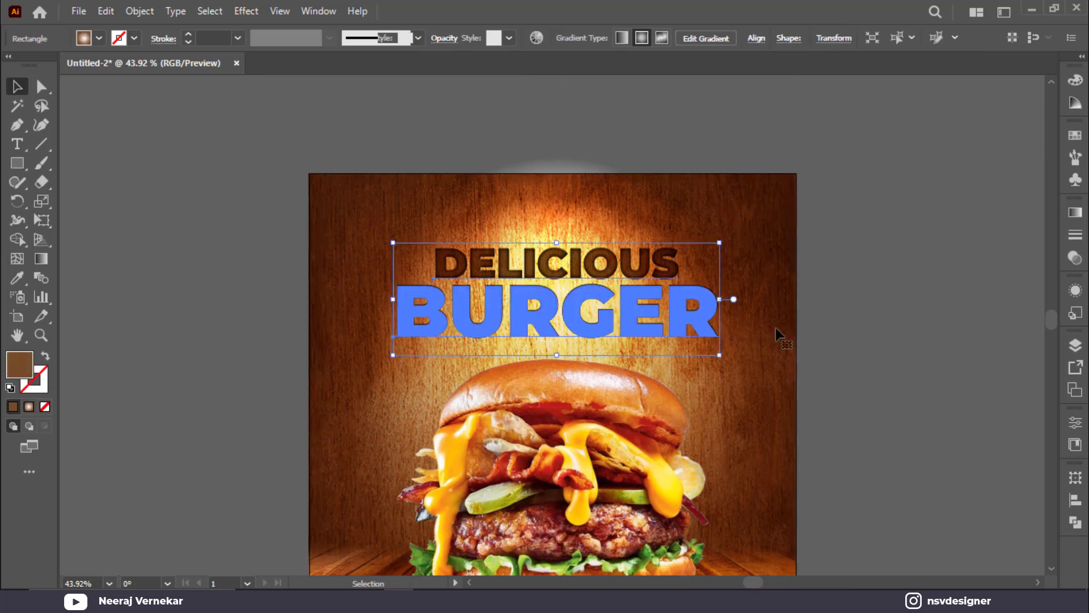
drag(799, 322, 752, 356)
Move the DELICIOUS BURGER headline group about 36 pt higher
key(ctrl+shift+a)
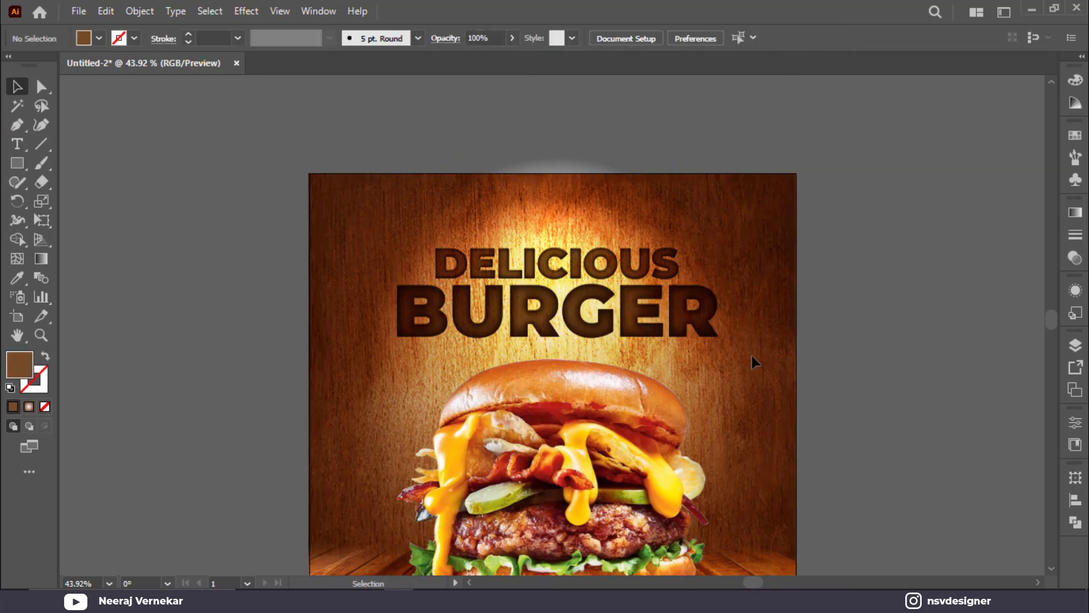
click(532, 316)
drag(532, 316, 532, 292)
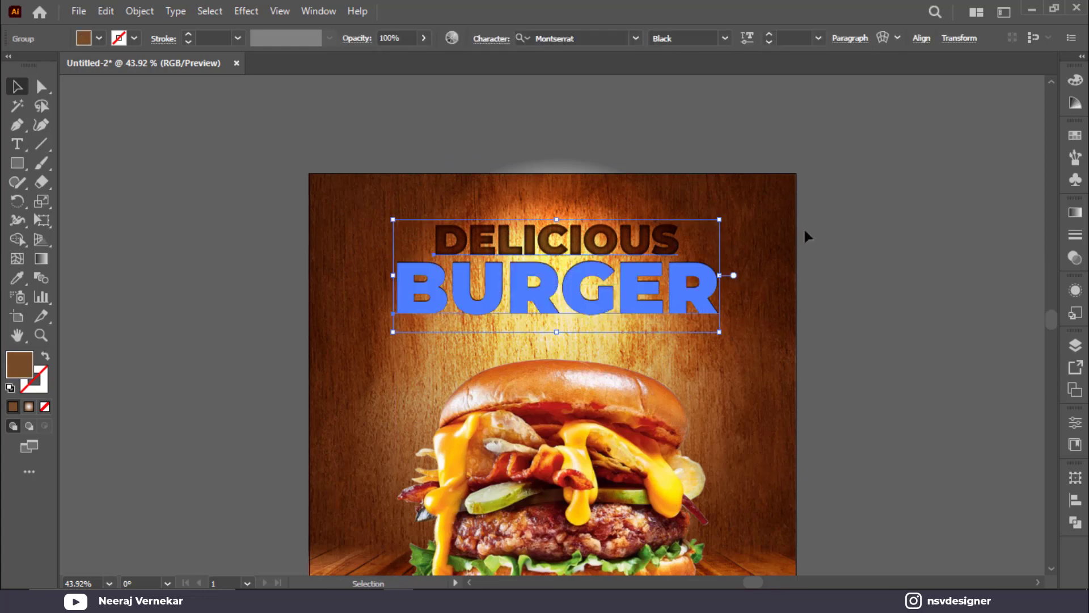
click(826, 227)
Blend the headline group with Overlay in the Transparency panel
click(681, 236)
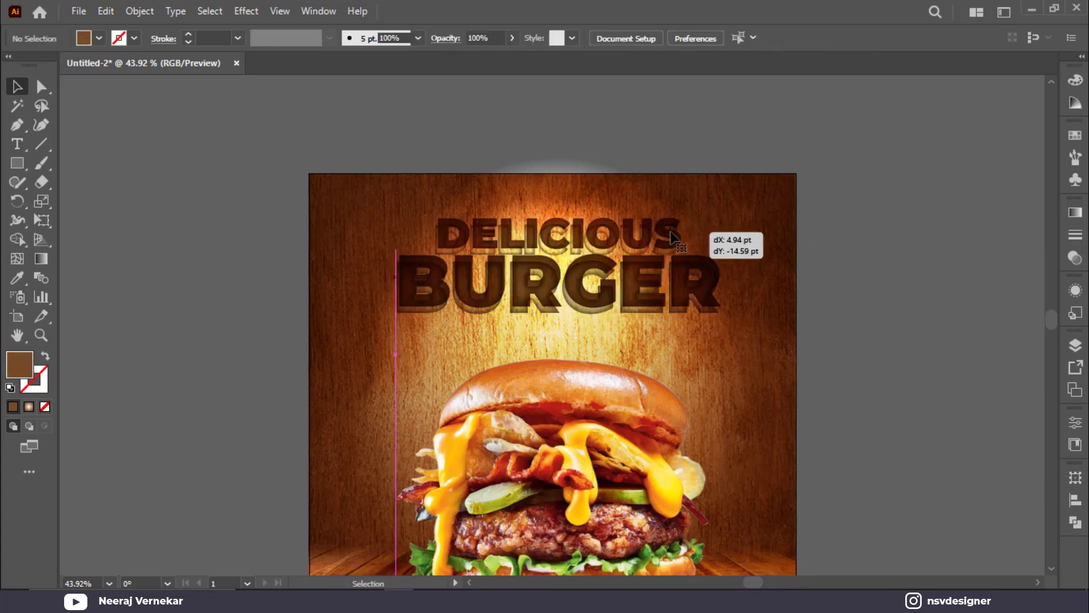
click(1075, 213)
click(988, 205)
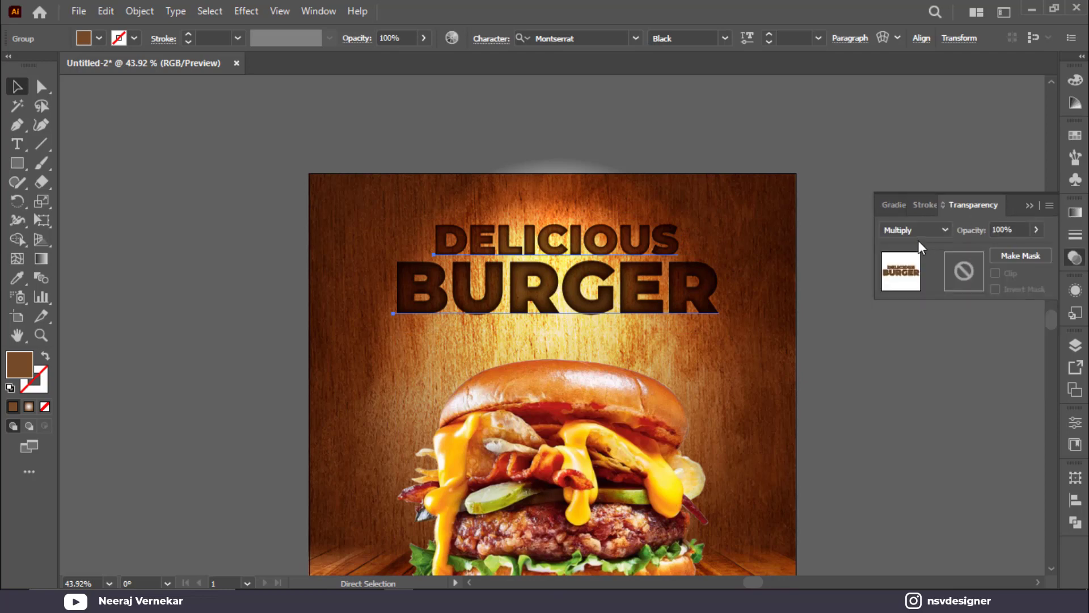
click(919, 230)
click(925, 382)
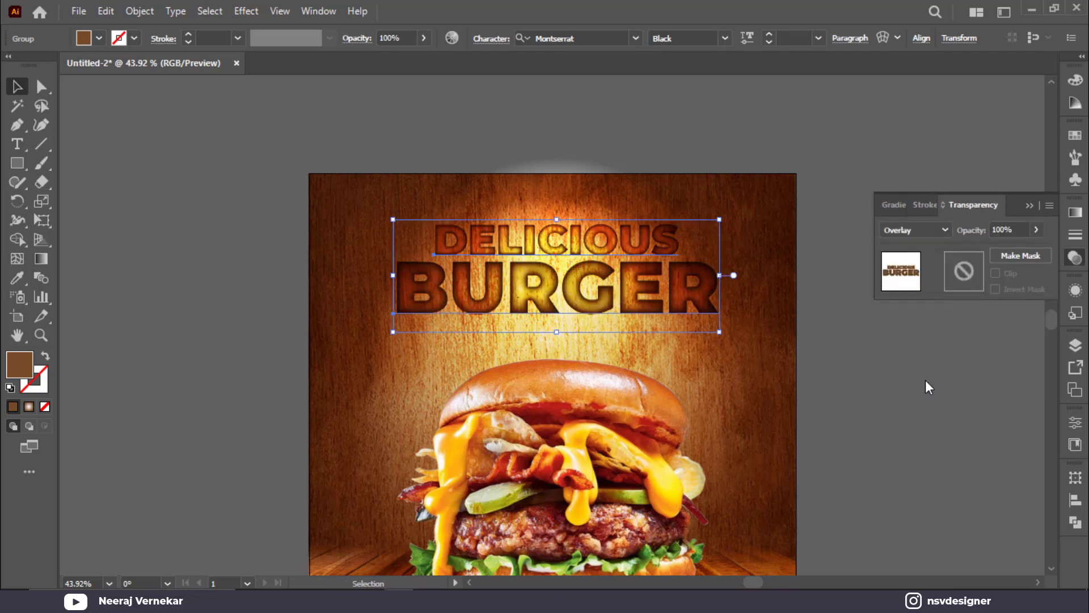
click(1026, 207)
click(806, 273)
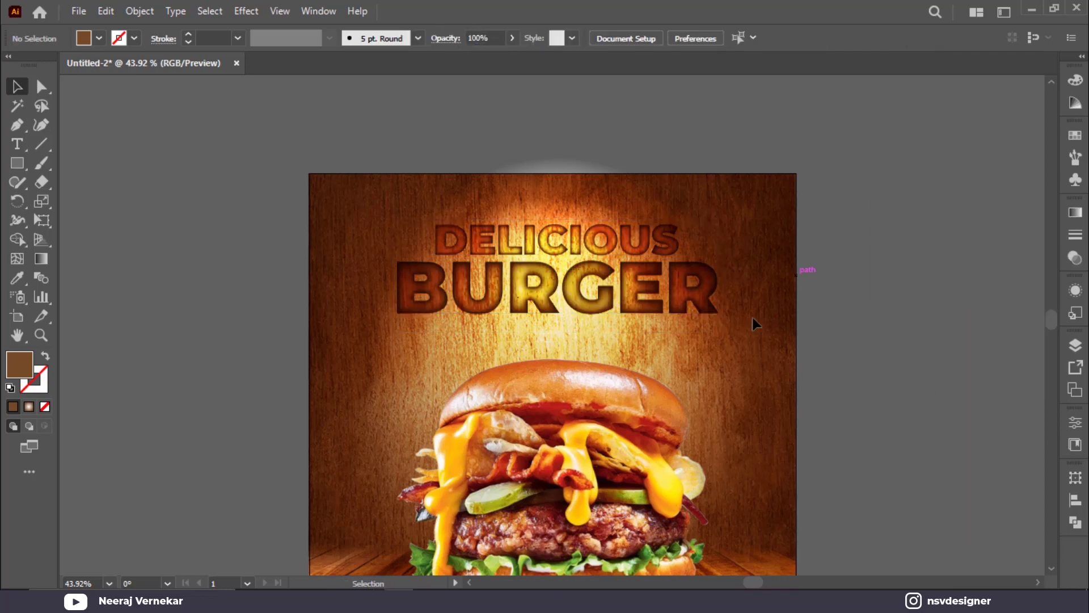
Ungroup the headline into DELICIOUS and BURGER text and blend them with Overlay
click(611, 224)
right_click(612, 221)
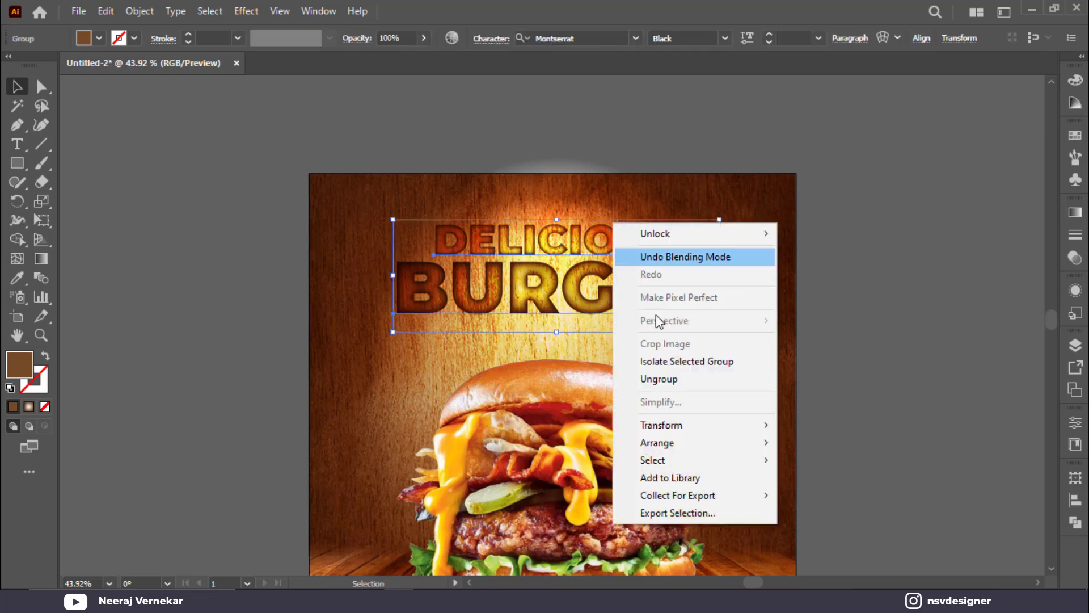
click(665, 378)
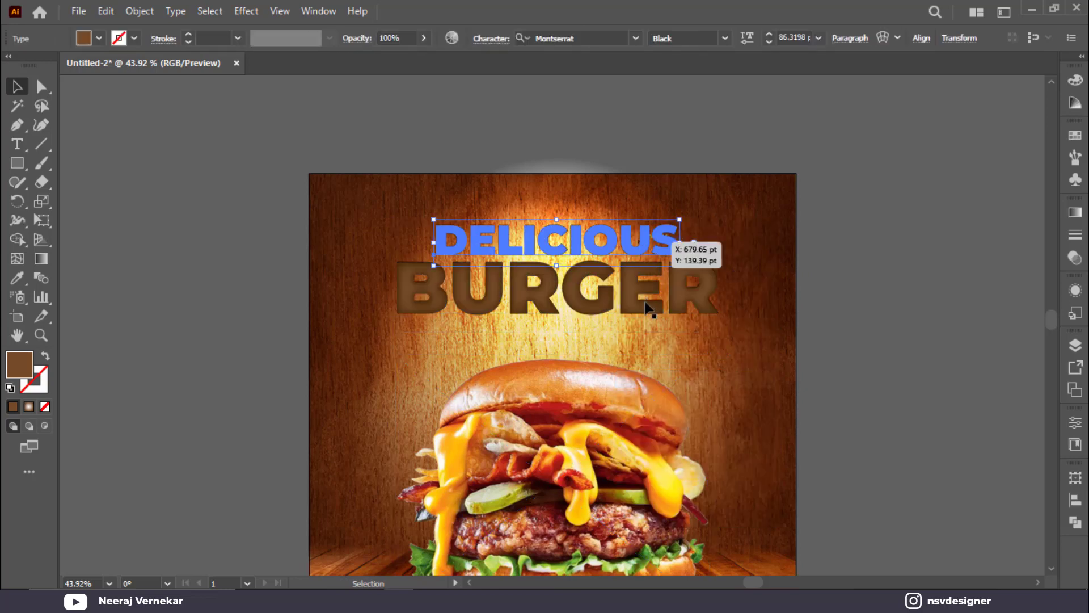
click(1075, 222)
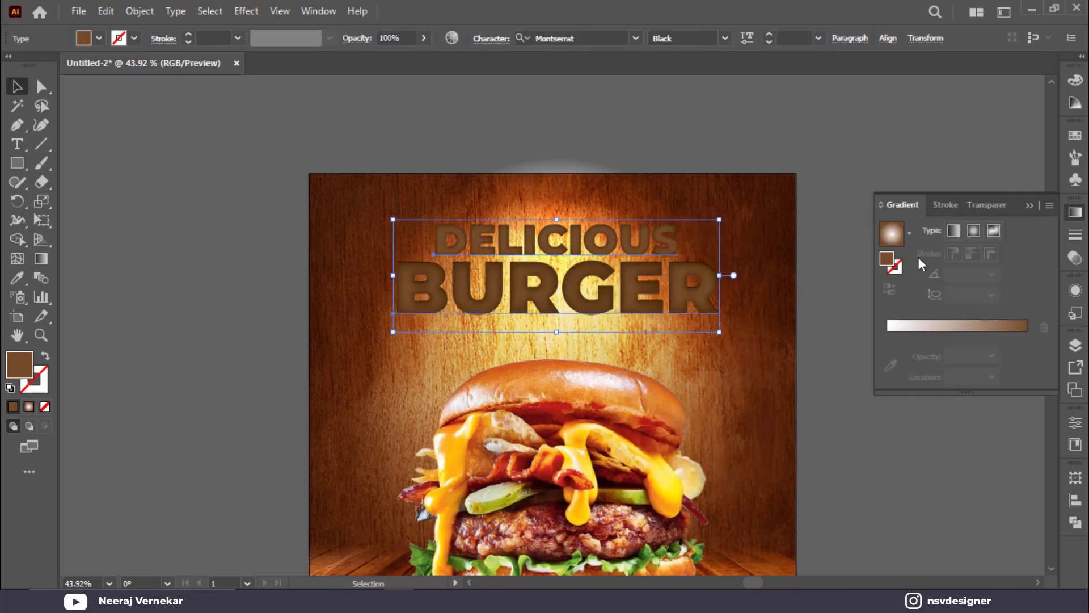
click(979, 205)
click(915, 230)
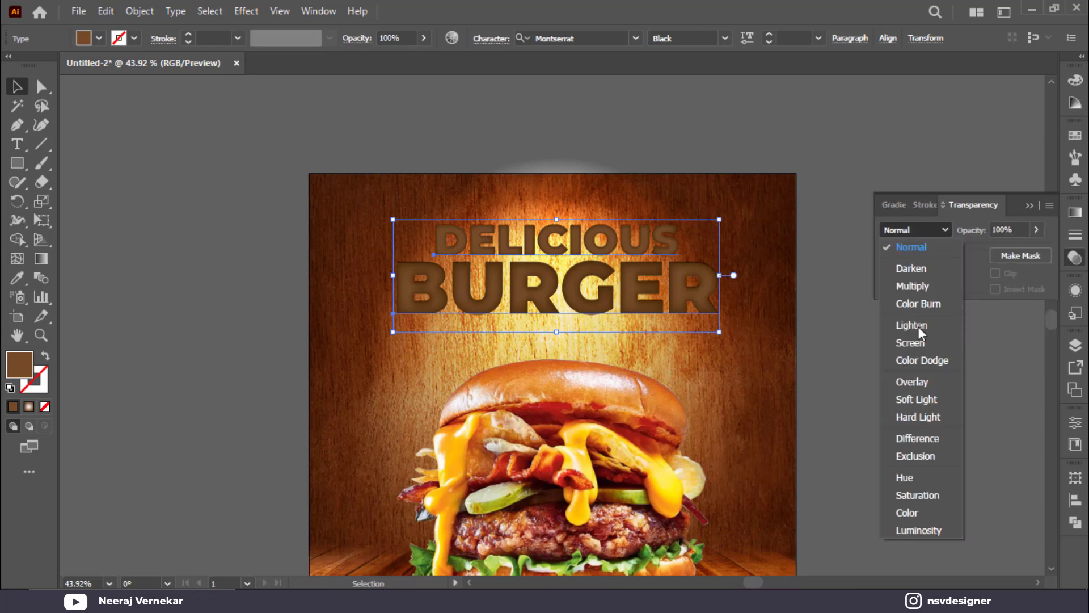
click(926, 384)
click(1029, 205)
Select the word DELICIOUS, then the word BURGER
click(687, 223)
click(643, 236)
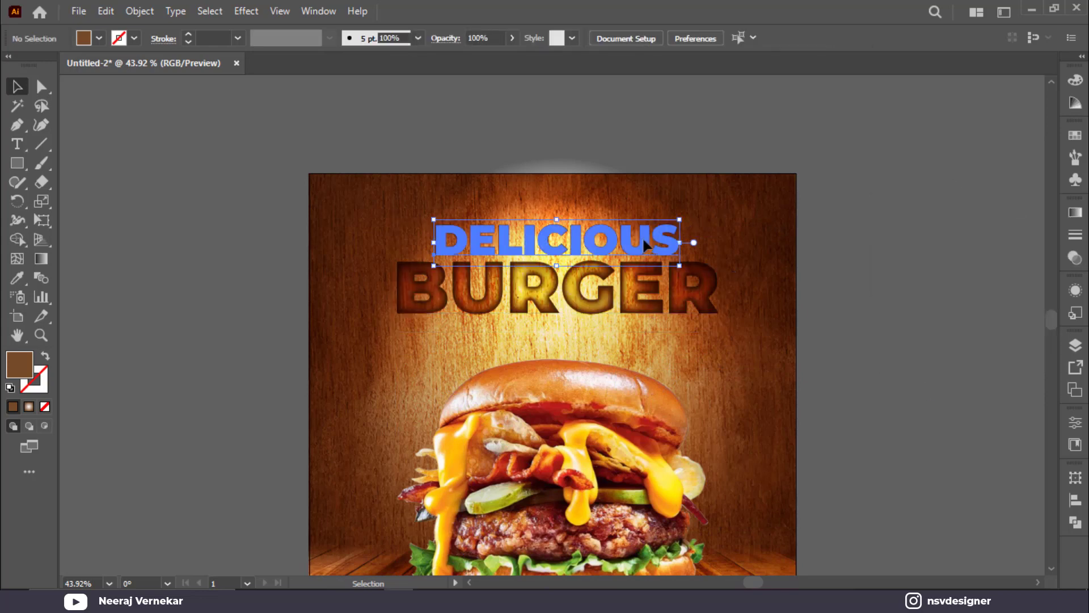
click(789, 313)
click(707, 307)
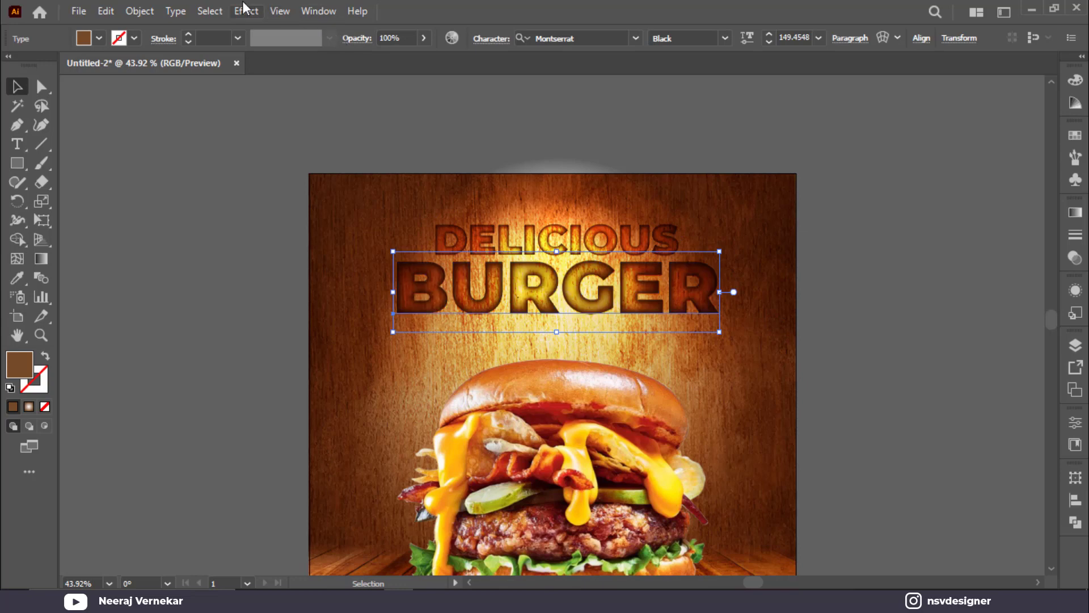
Give BURGER an Inner Glow with blur raised to about 23 pt
click(245, 10)
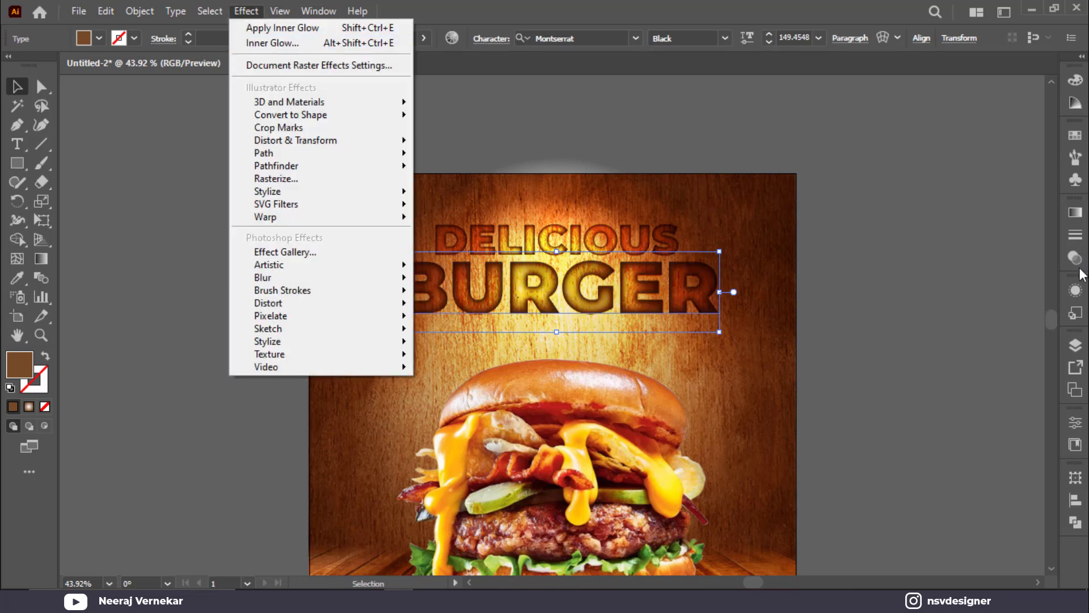
click(1076, 292)
click(933, 349)
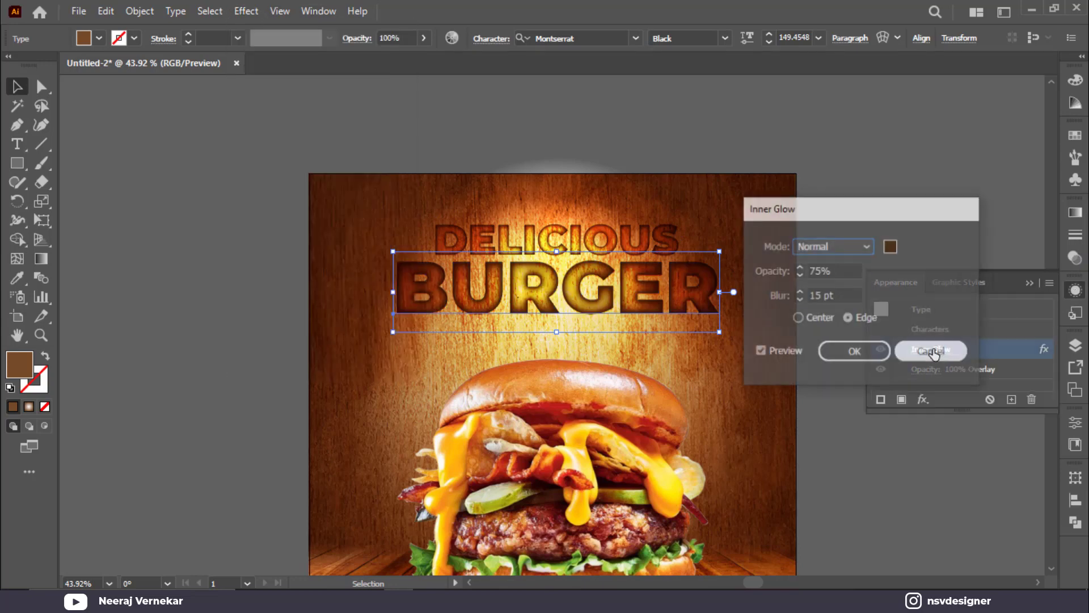
click(800, 293)
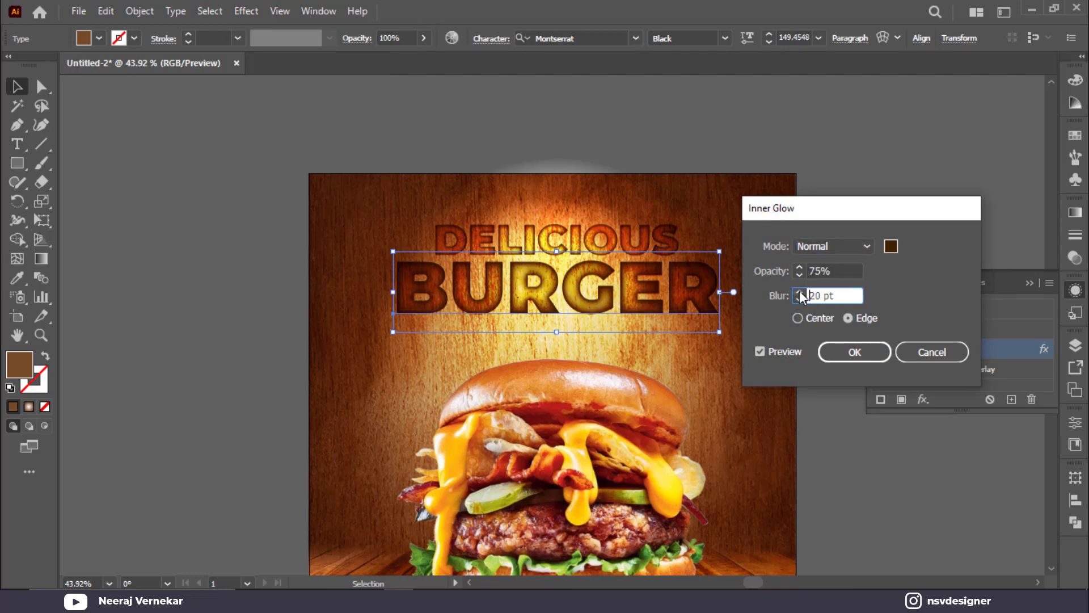
click(799, 292)
click(799, 292)
click(855, 352)
Edit DELICIOUS's Inner Glow to about 18 pt blur and fit the artboard
click(653, 241)
click(923, 349)
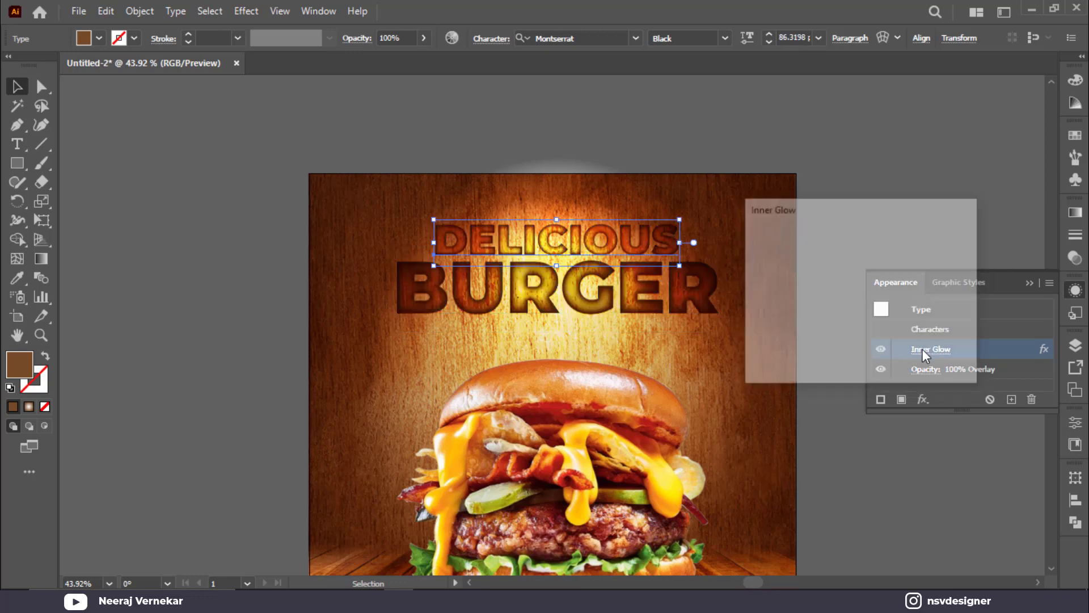
click(801, 295)
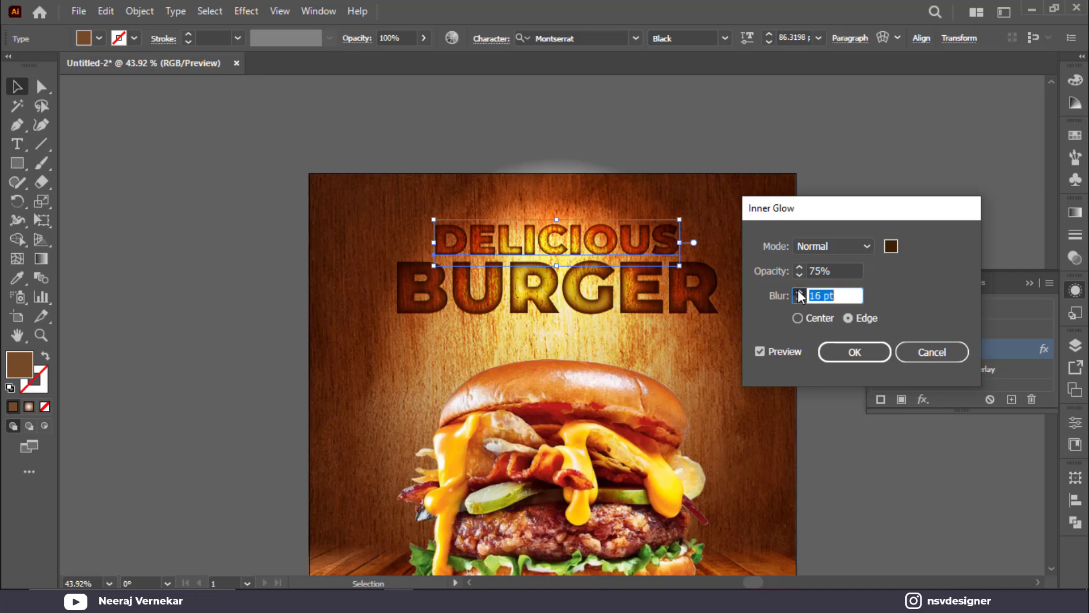
click(834, 351)
click(1028, 285)
click(826, 323)
key(ctrl+0)
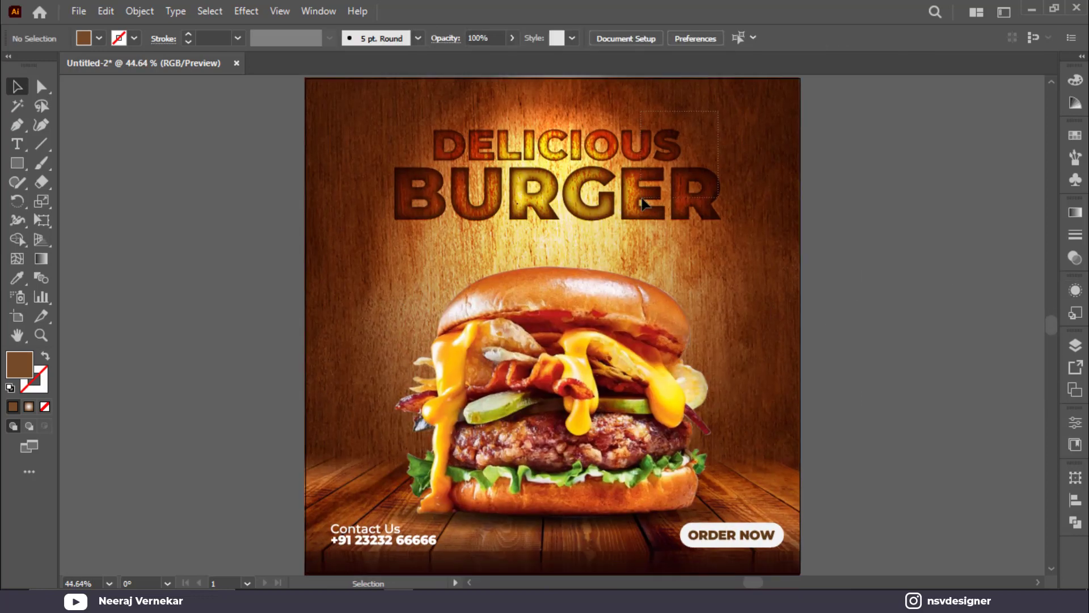
Group DELICIOUS and BURGER, enlarge the headline, and nudge it slightly down
click(644, 202)
key(ctrl+g)
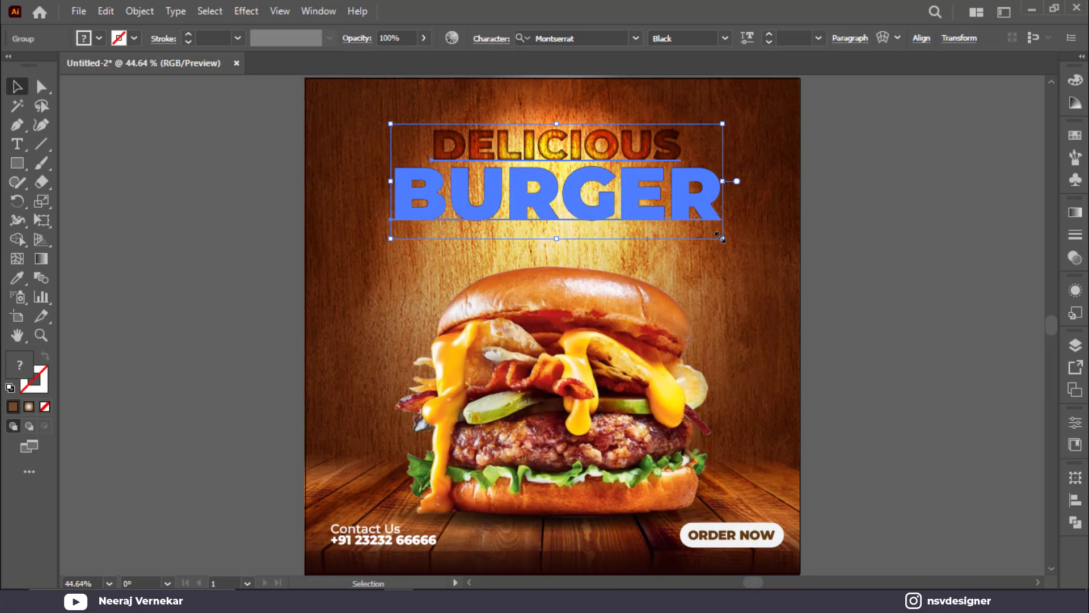
drag(721, 219, 745, 247)
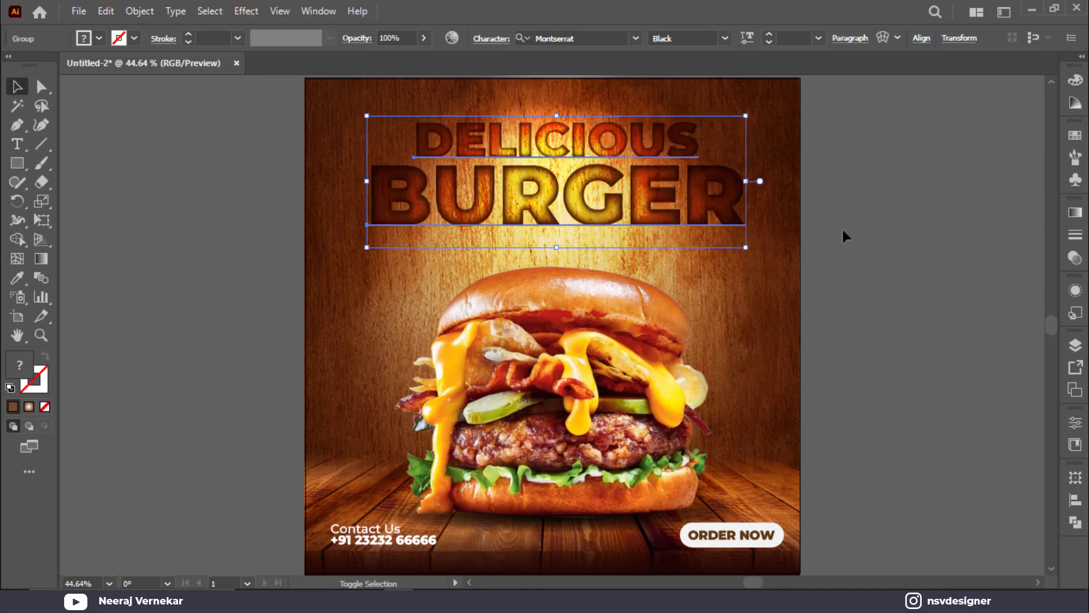
click(842, 227)
click(661, 203)
drag(661, 204, 662, 218)
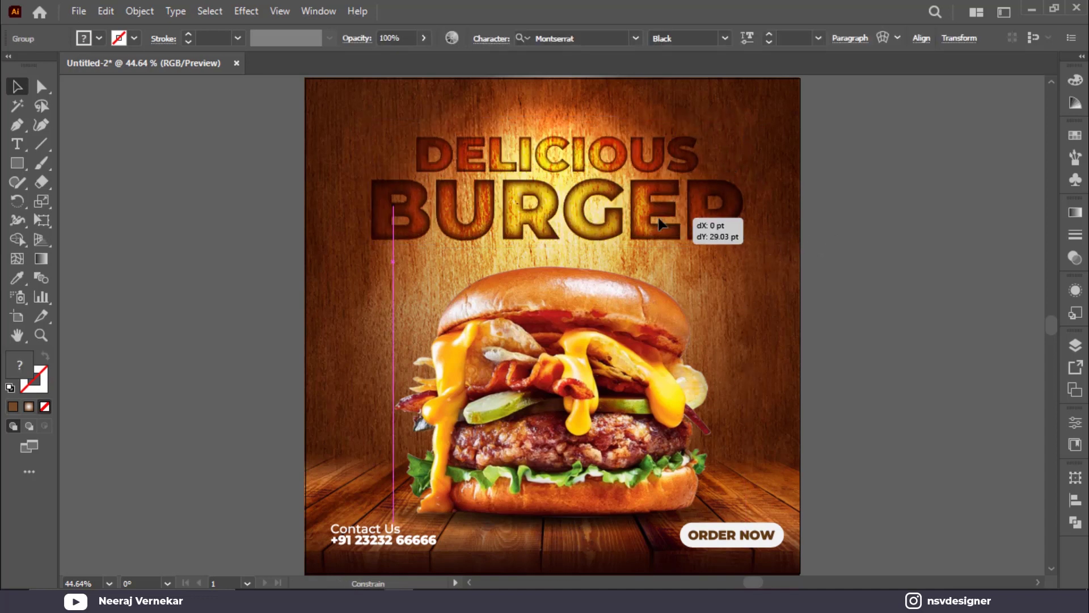
Enlarge the burger photo and settle it just below the headline
click(699, 284)
drag(700, 288, 716, 249)
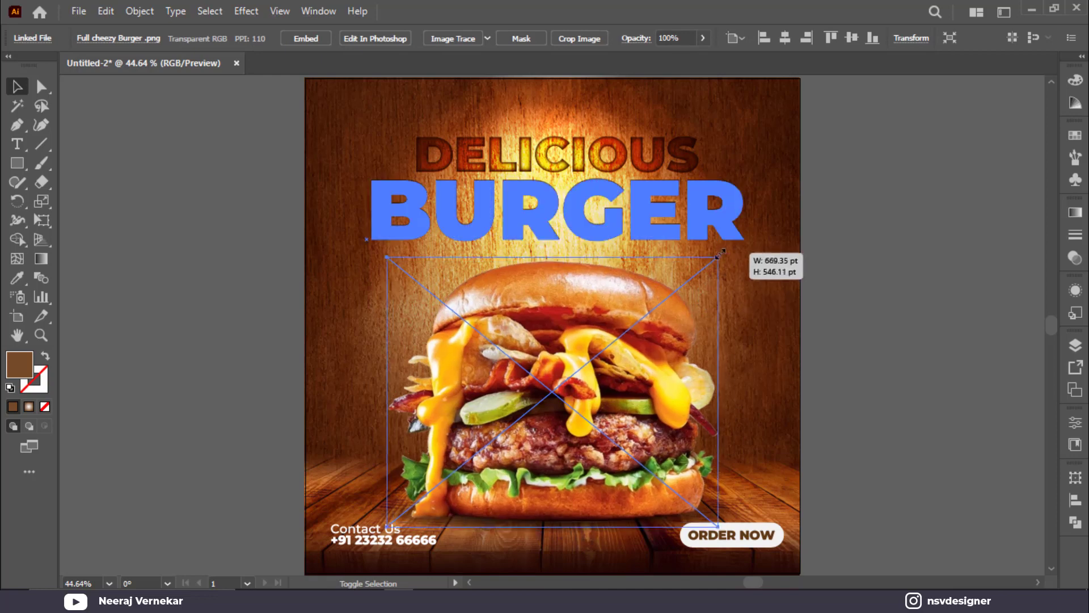
click(732, 440)
key(ctrl+z)
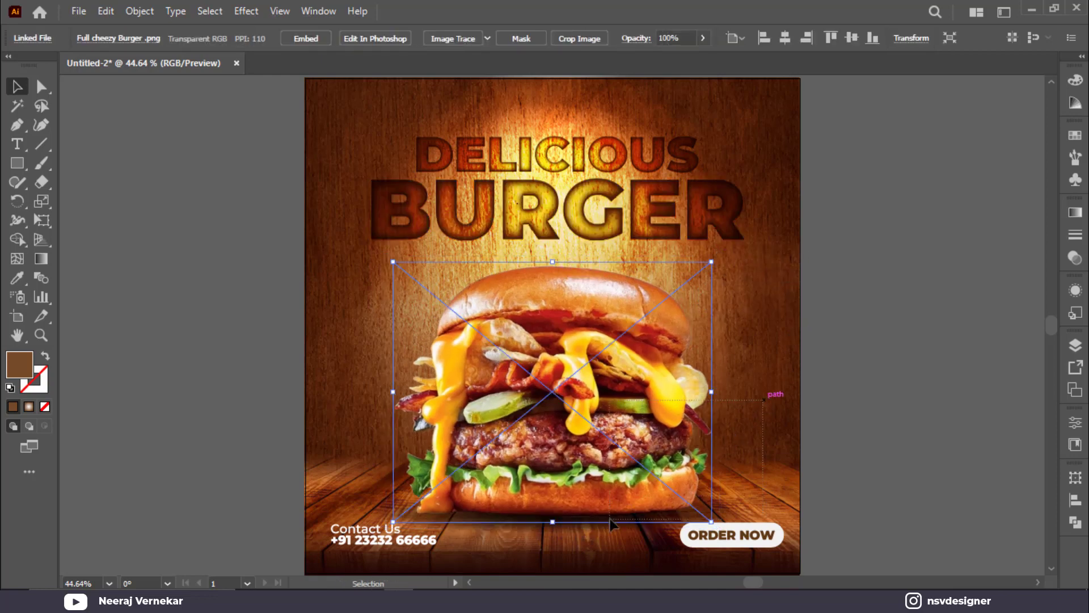
click(853, 427)
click(794, 486)
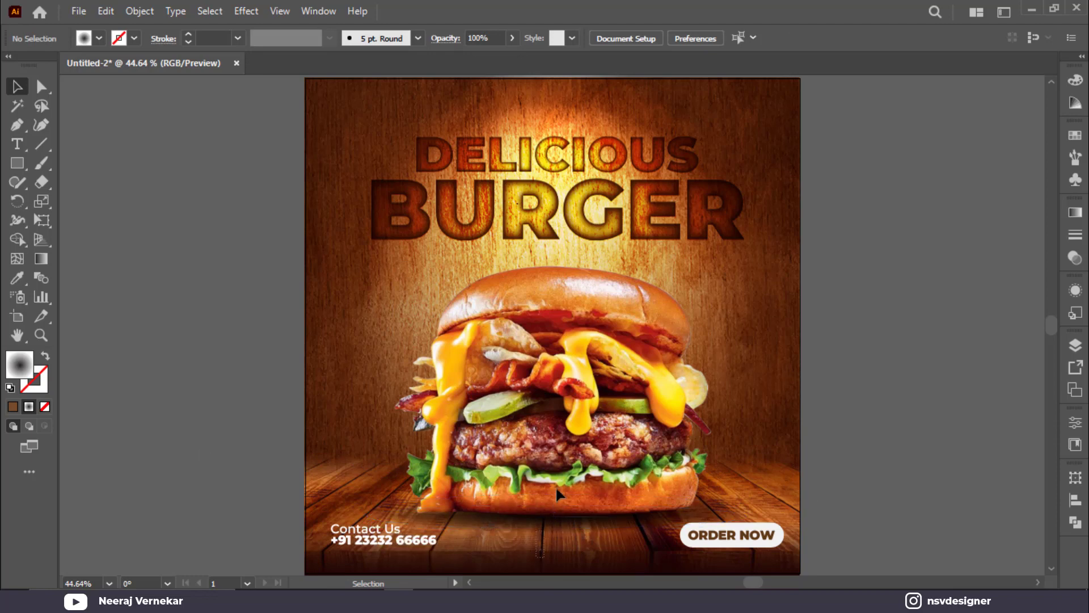
drag(556, 484, 559, 454)
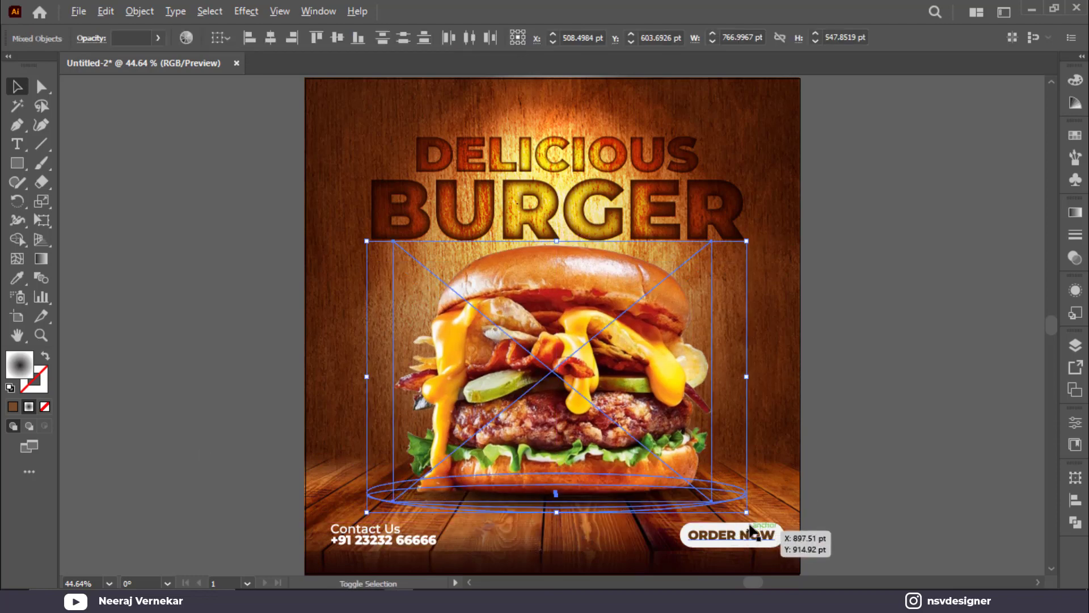
mouse_move(750, 513)
mouse_down()
mouse_move(762, 520)
mouse_move(749, 514)
mouse_up()
drag(618, 487, 616, 489)
click(849, 445)
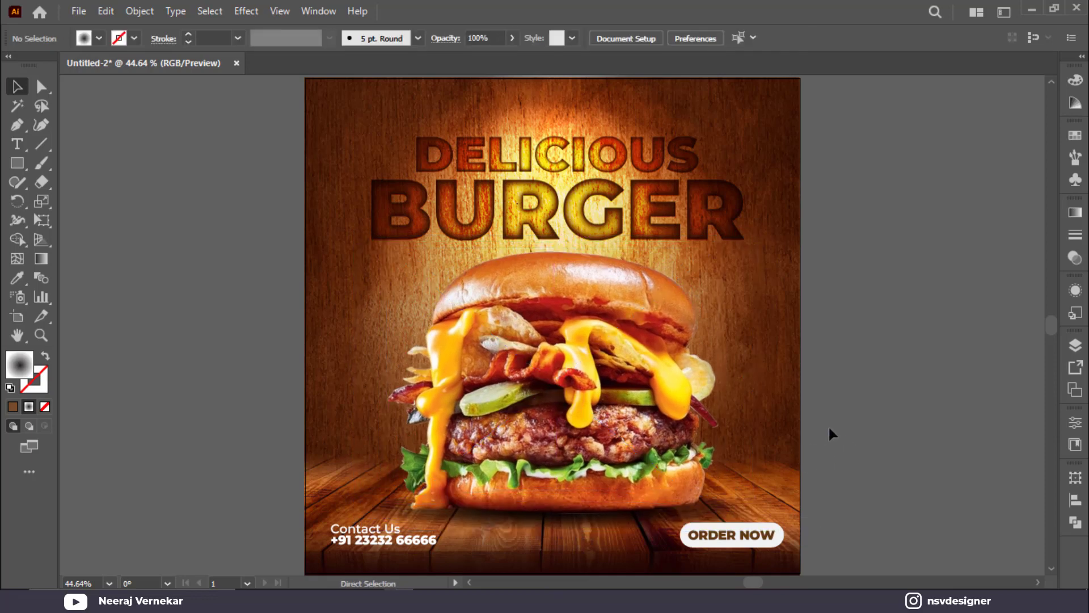
click(17, 145)
Add LOGO text left of the poster, scaled to about 36 pt in white
click(158, 247)
text(LOGO)
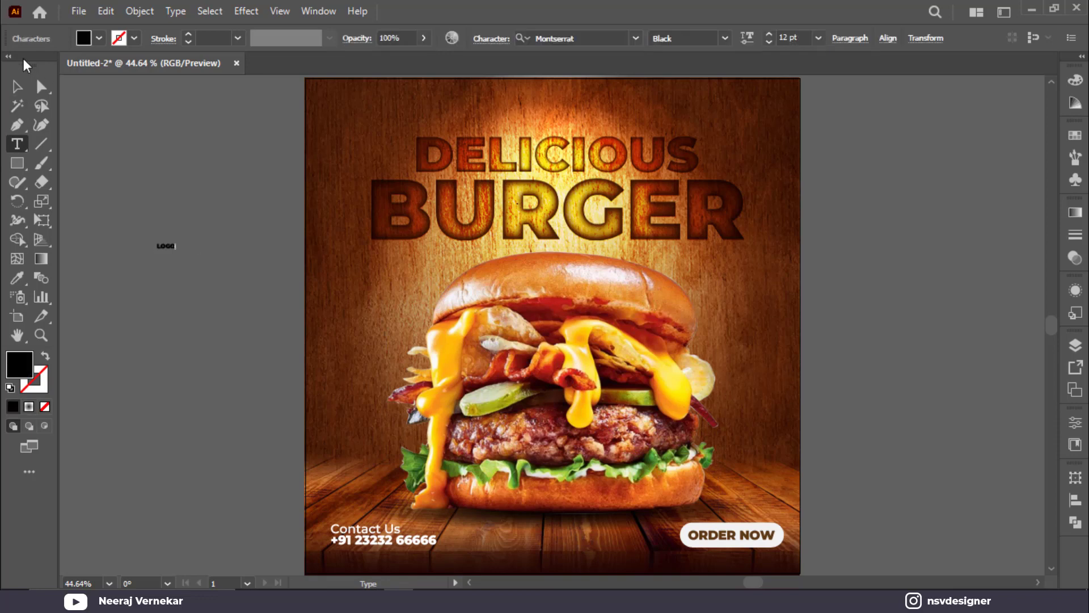
click(17, 86)
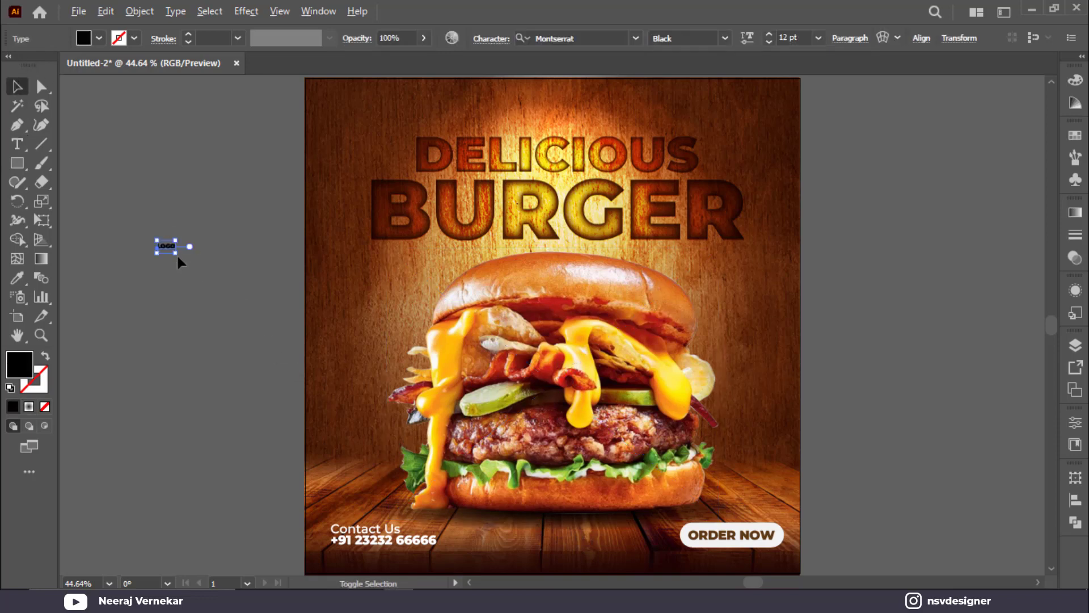
drag(176, 253, 223, 265)
scroll(132, 243, up, 5)
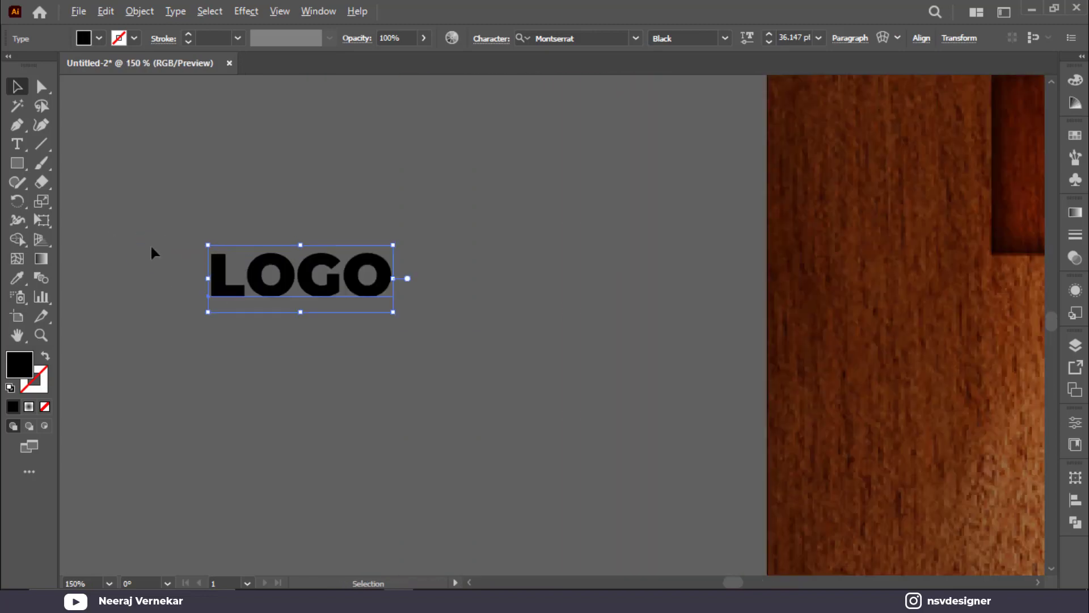
scroll(151, 247, up, 1)
click(99, 38)
click(39, 70)
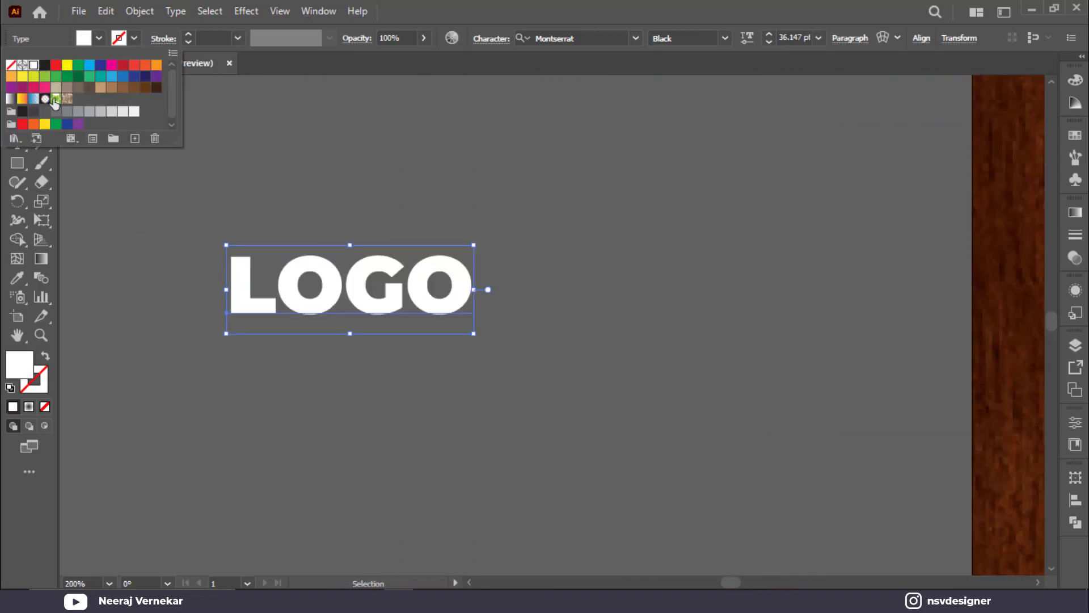
key(Escape)
click(279, 156)
drag(330, 312, 330, 340)
click(312, 216)
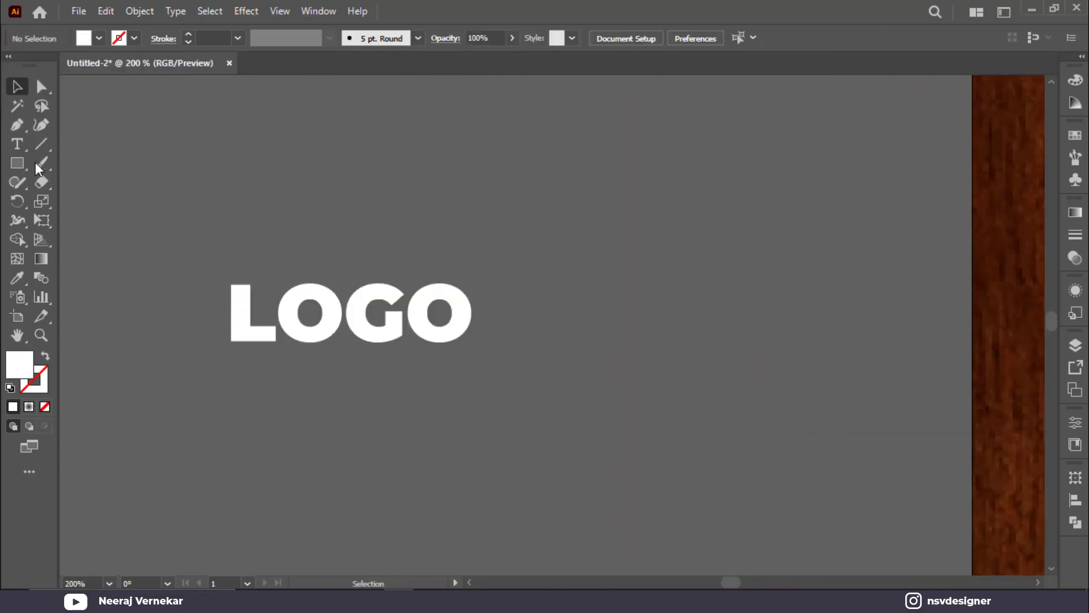
Draw a white rectangle above the LOGO text and make it taller
click(23, 163)
drag(239, 131, 435, 258)
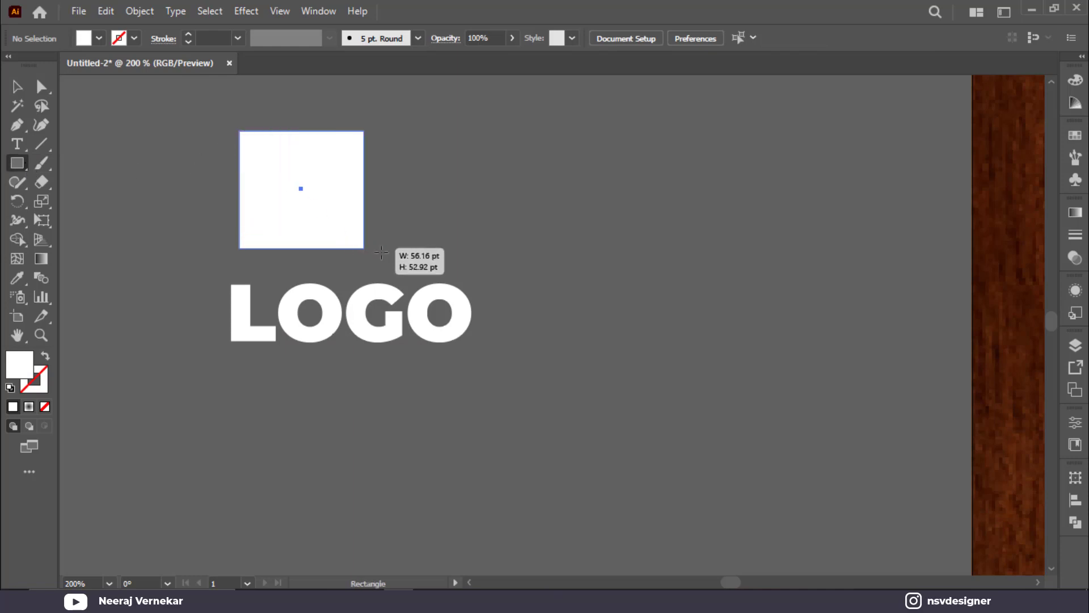
key(a)
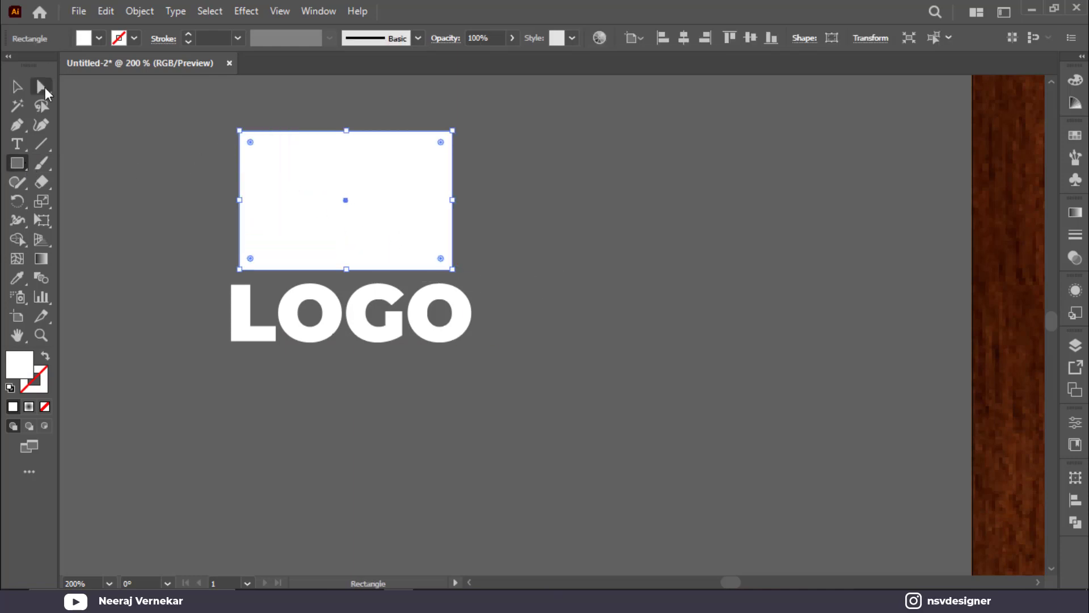
scroll(350, 184, up, 1)
drag(352, 149, 352, 101)
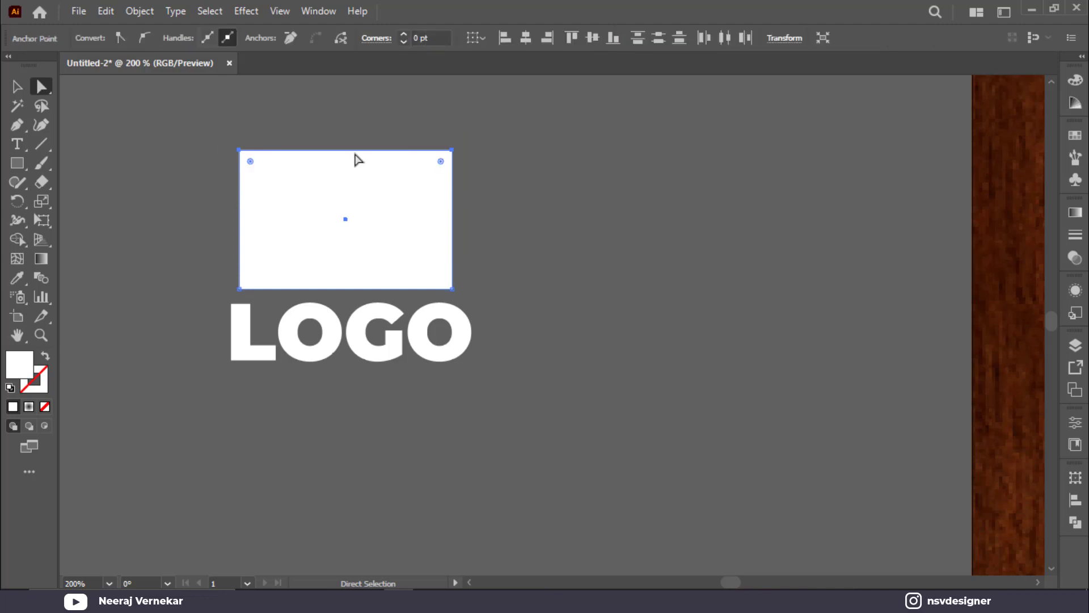
scroll(352, 102, up, 4)
scroll(352, 102, up, 1)
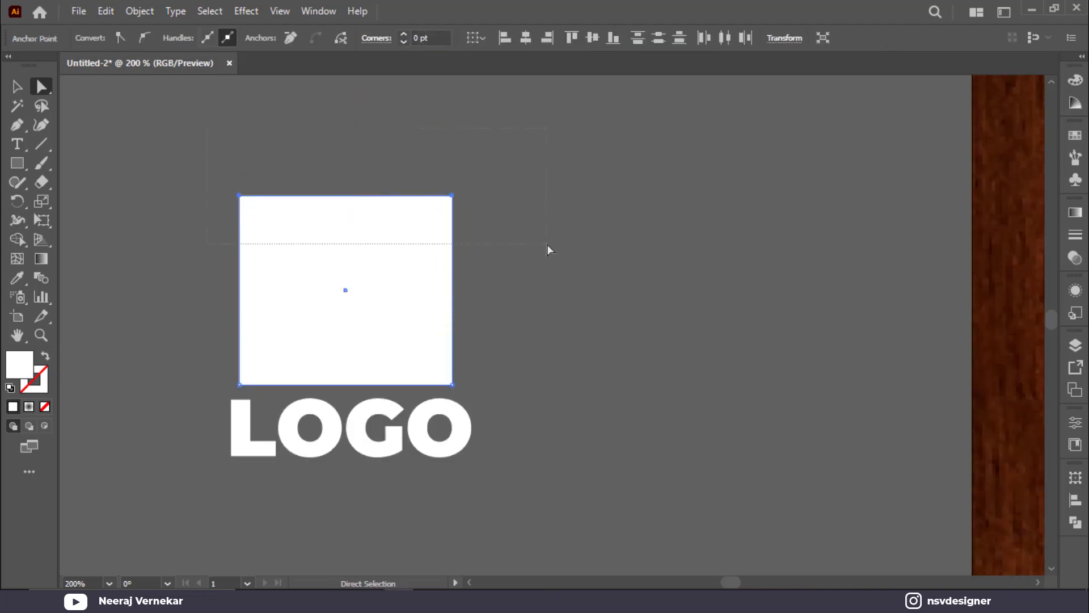
drag(441, 207, 380, 330)
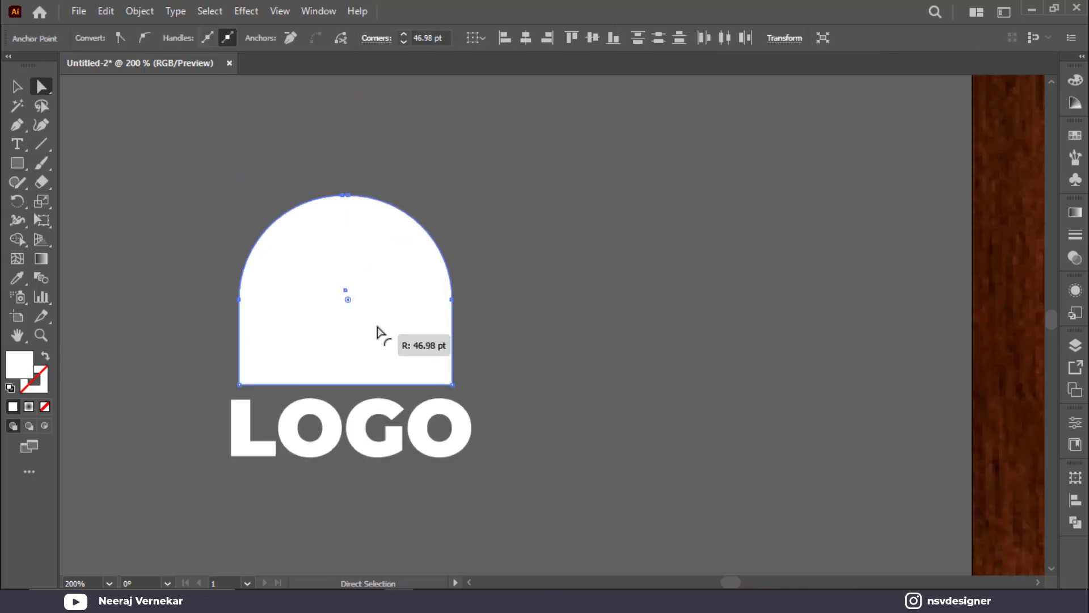
key(ctrl+z)
Shorten the rectangle into a bar, copy it above, and round the copy into a bun dome
click(18, 88)
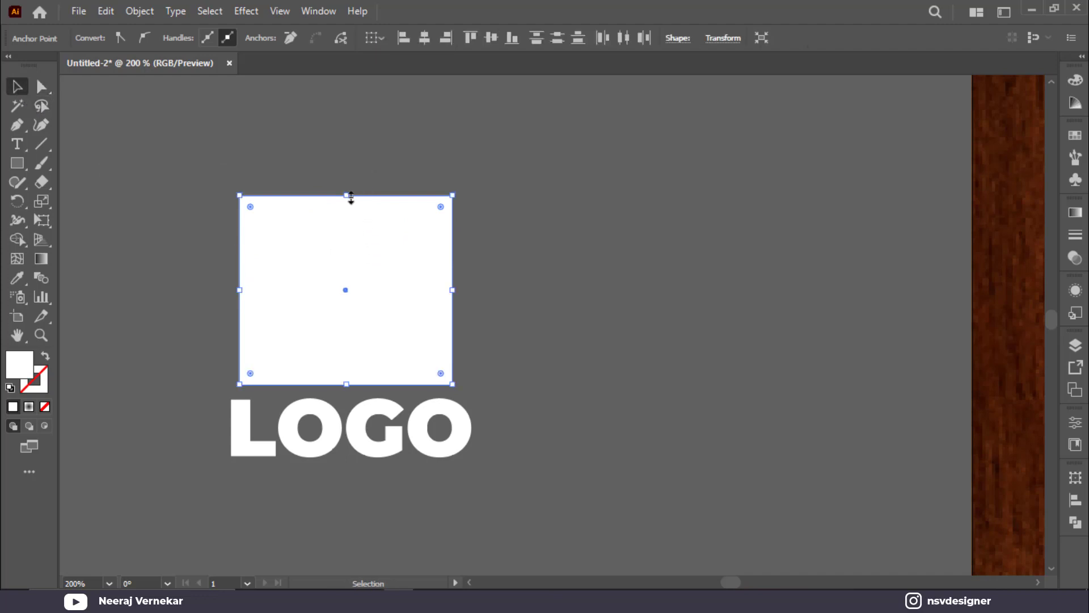
drag(351, 197, 397, 318)
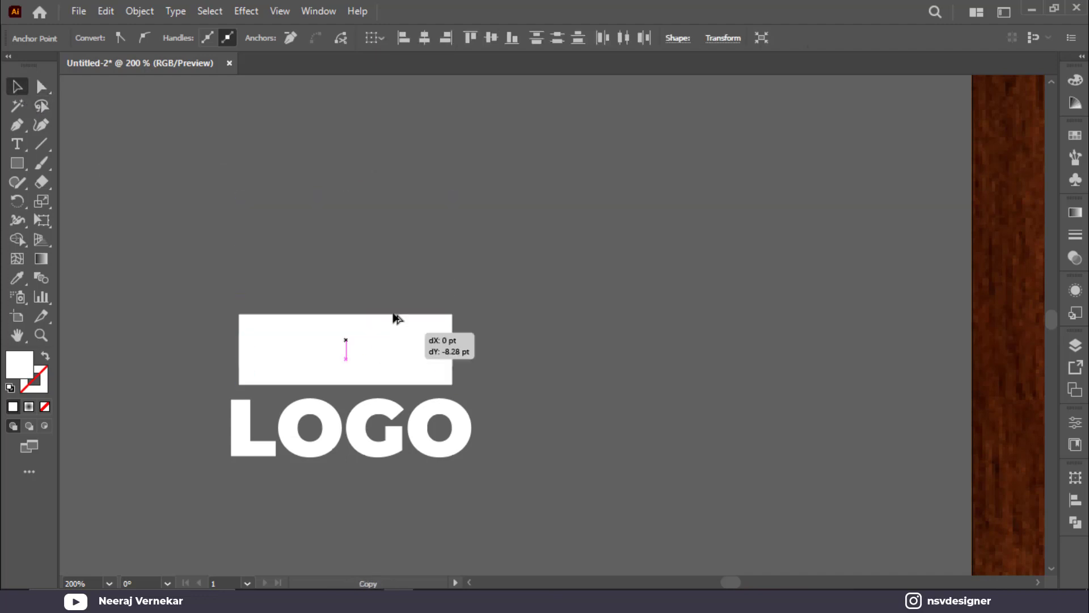
mouse_move(397, 318)
mouse_down()
mouse_move(384, 285)
mouse_move(345, 294)
mouse_move(380, 277)
mouse_move(346, 194)
mouse_up()
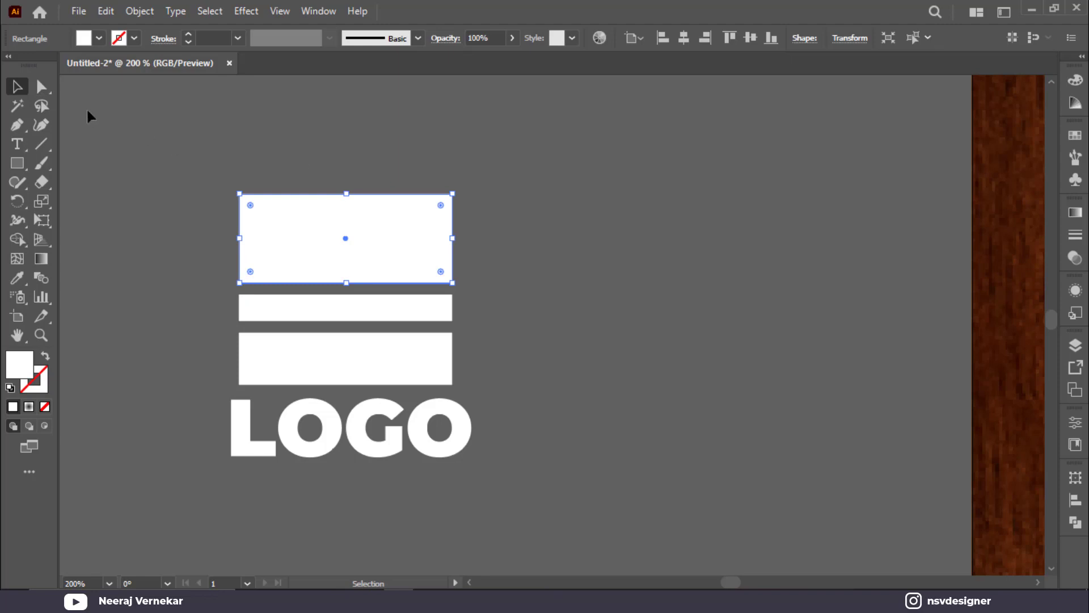
key(a)
drag(437, 214, 360, 311)
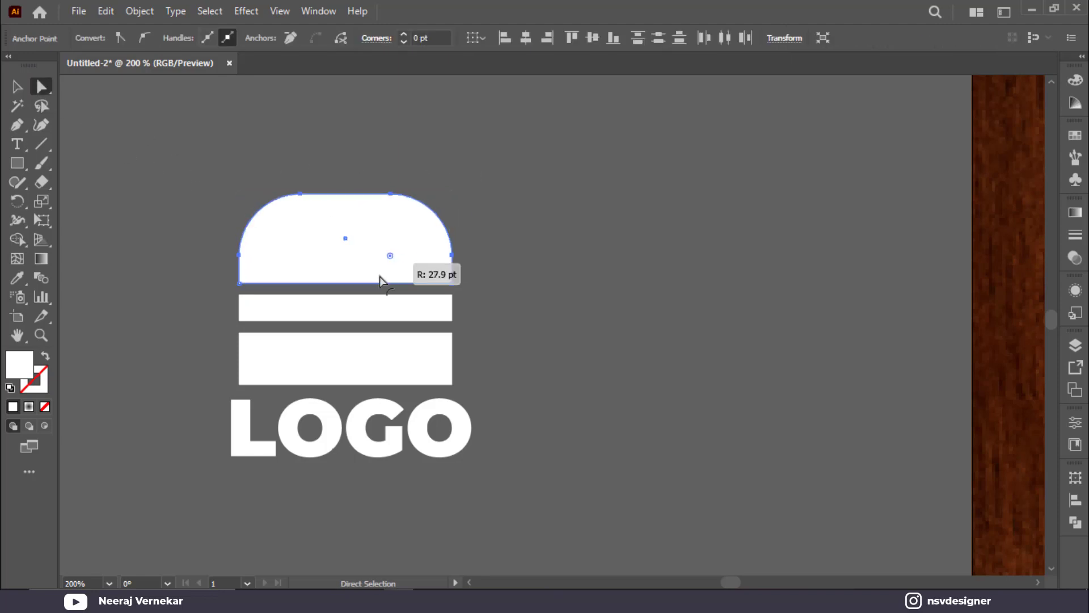
Round the bottom bun's lower corners with live corners
key(c)
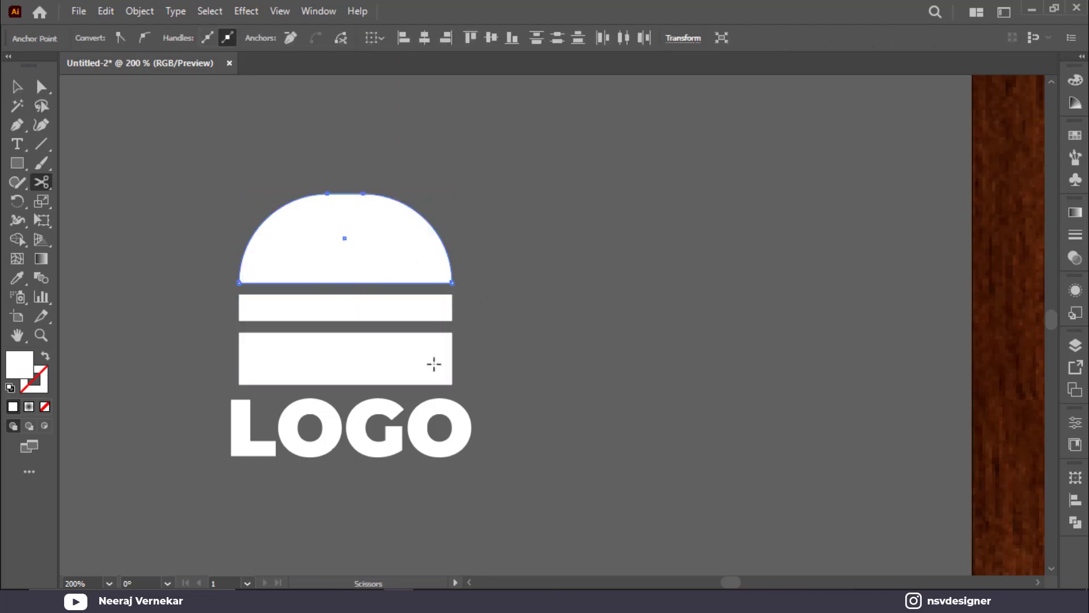
click(433, 362)
key(Return)
key(v)
click(36, 88)
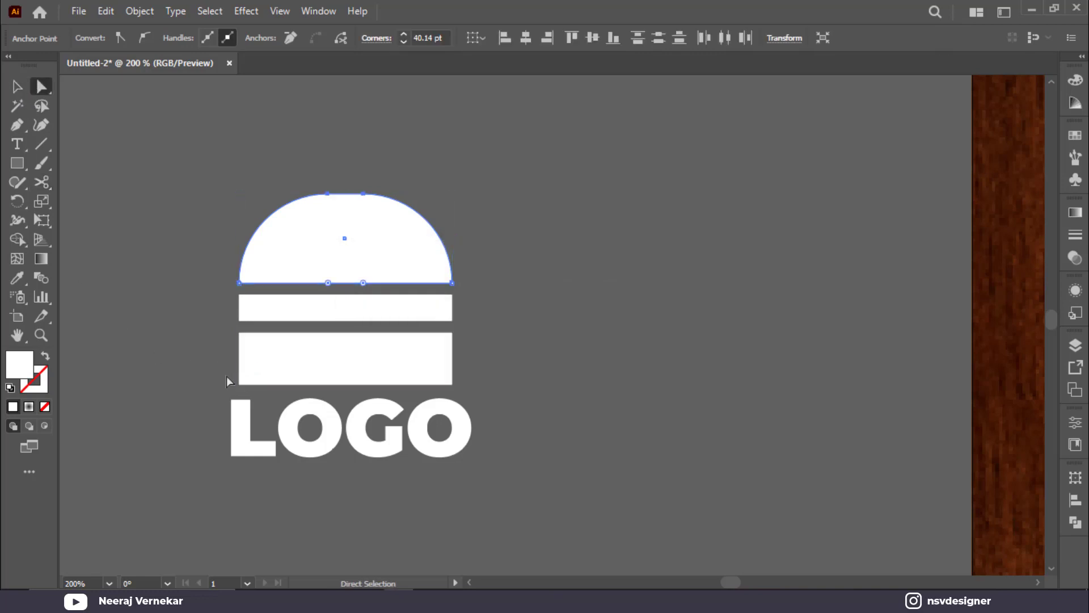
drag(473, 389, 230, 372)
drag(441, 375, 432, 378)
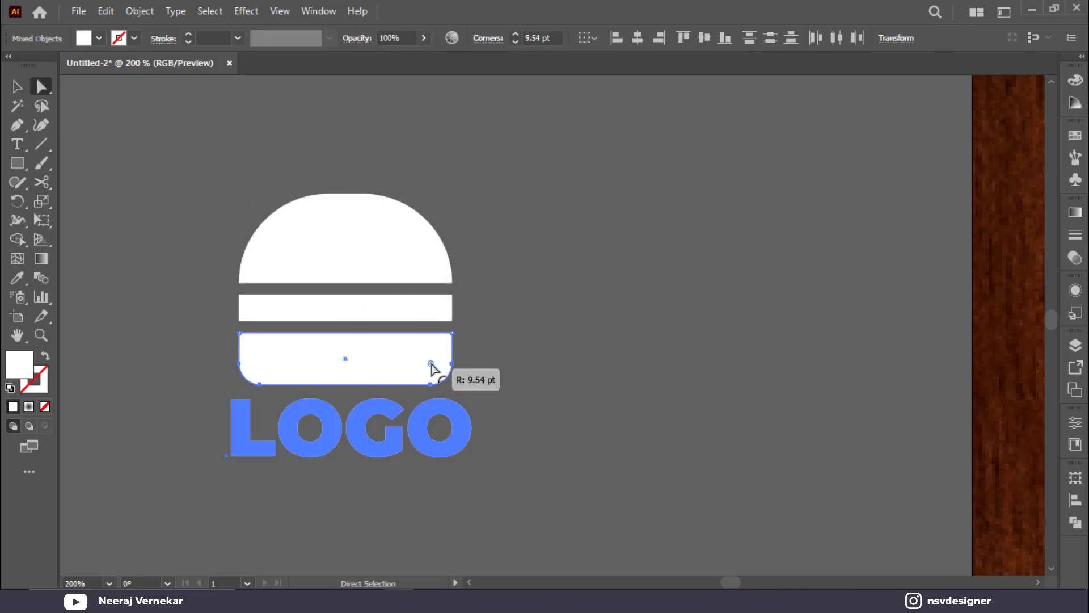
Make the middle bar thinner and move the dome down toward it
click(397, 307)
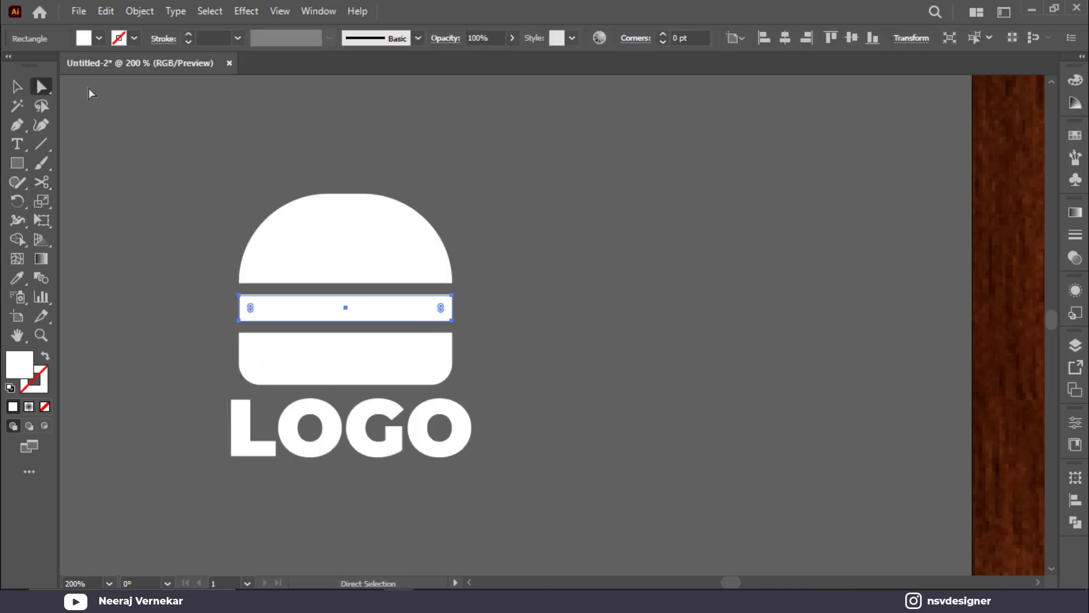
key(v)
drag(347, 296, 346, 304)
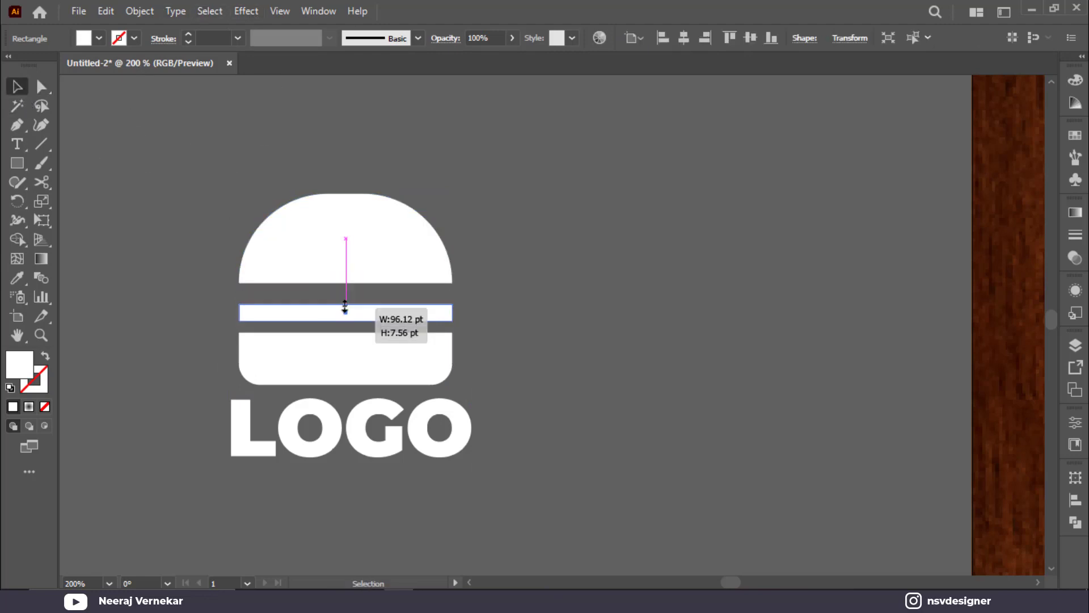
drag(356, 265, 358, 274)
click(471, 270)
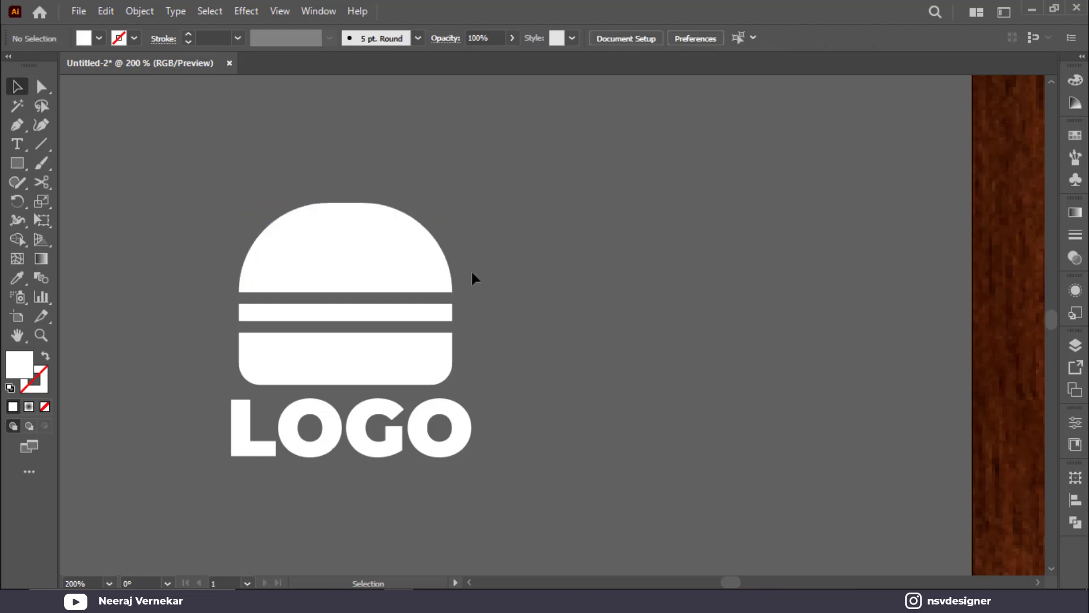
Copy the middle bar up under the dome, adjust the dome, and thin the bar
click(436, 316)
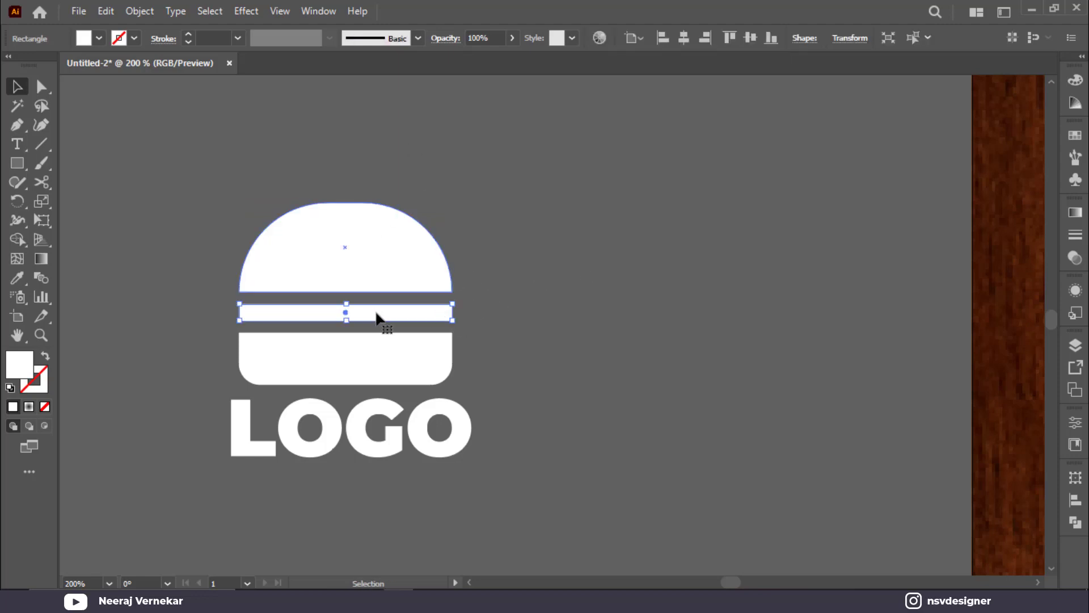
drag(366, 322, 369, 297)
click(471, 244)
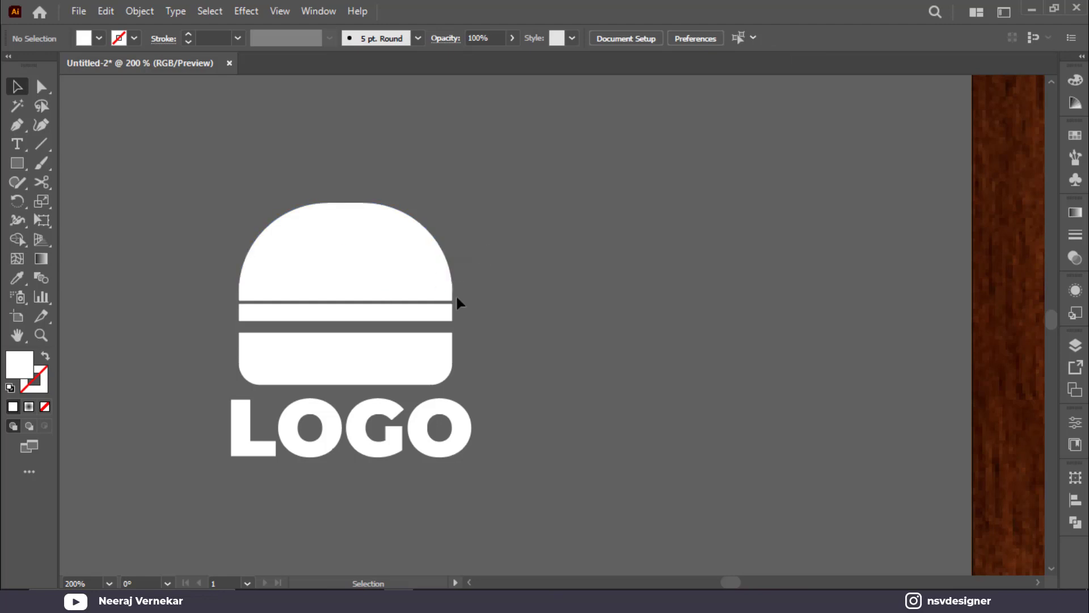
drag(446, 301, 434, 293)
click(390, 315)
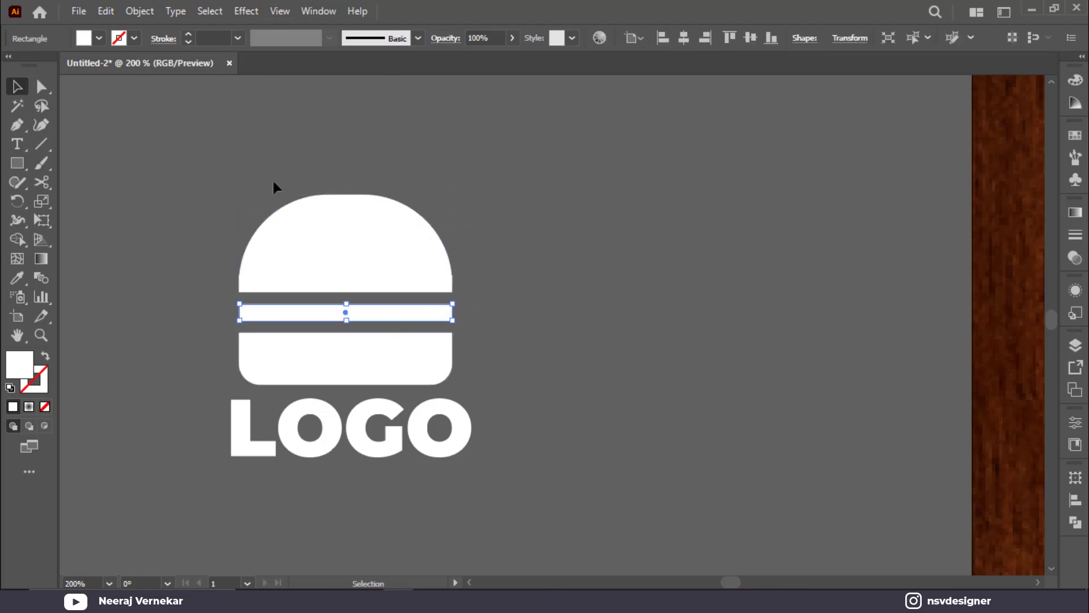
alt+scroll(229, 310, up, 2)
alt+scroll(229, 310, up, 1)
mouse_move(616, 321)
mouse_down()
mouse_move(616, 351)
mouse_move(653, 319)
mouse_move(618, 299)
mouse_up()
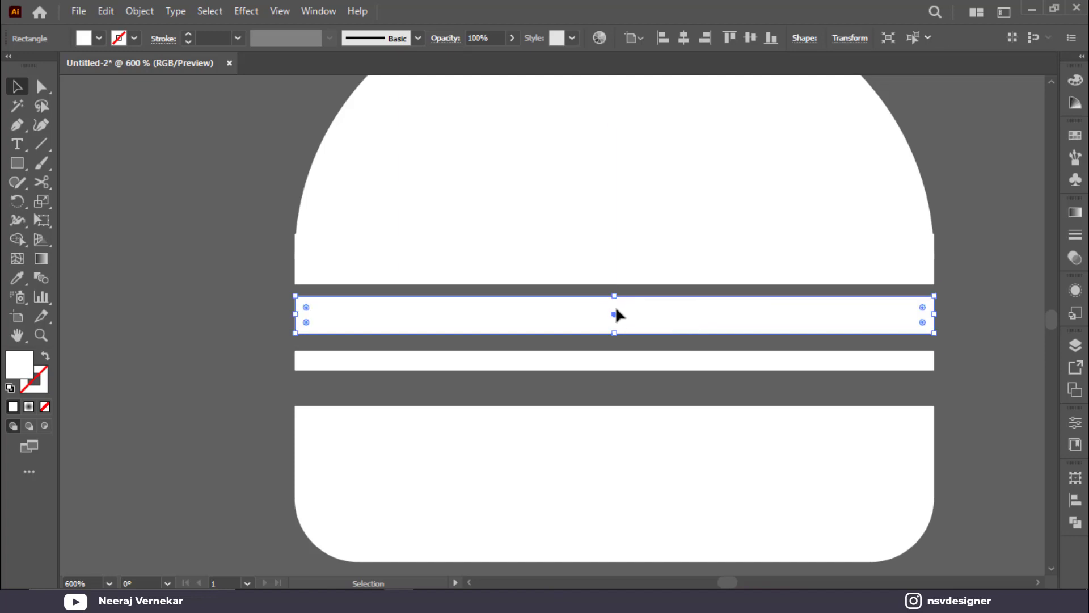
Try a Zig Zag effect on the thin lower bar, cancel it, and delete the bar
click(611, 352)
click(250, 11)
mouse_move(295, 141)
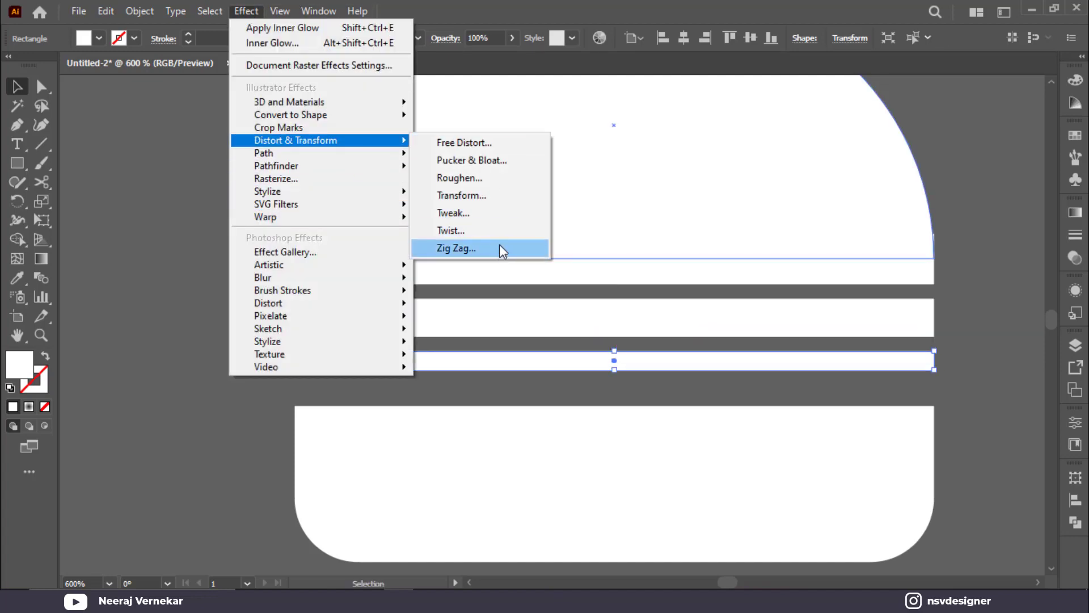
click(499, 247)
click(659, 277)
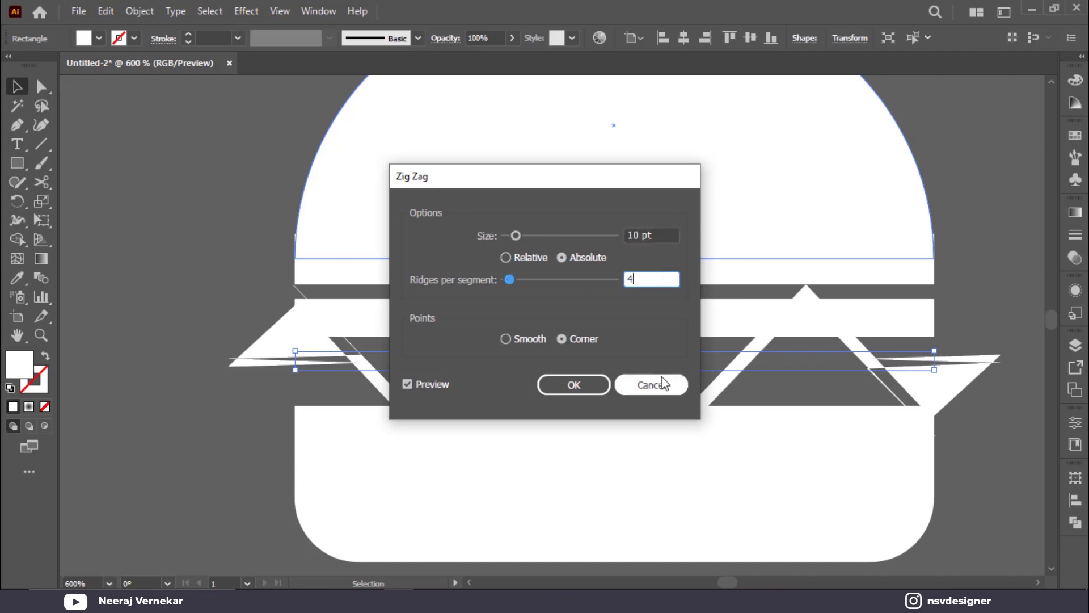
click(653, 384)
key(Delete)
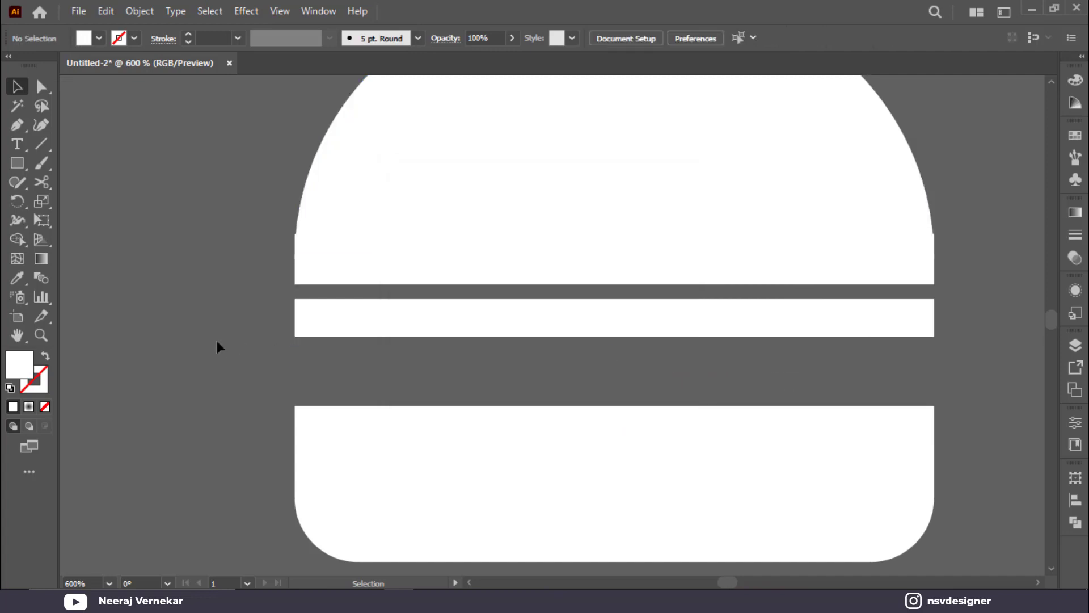
click(42, 144)
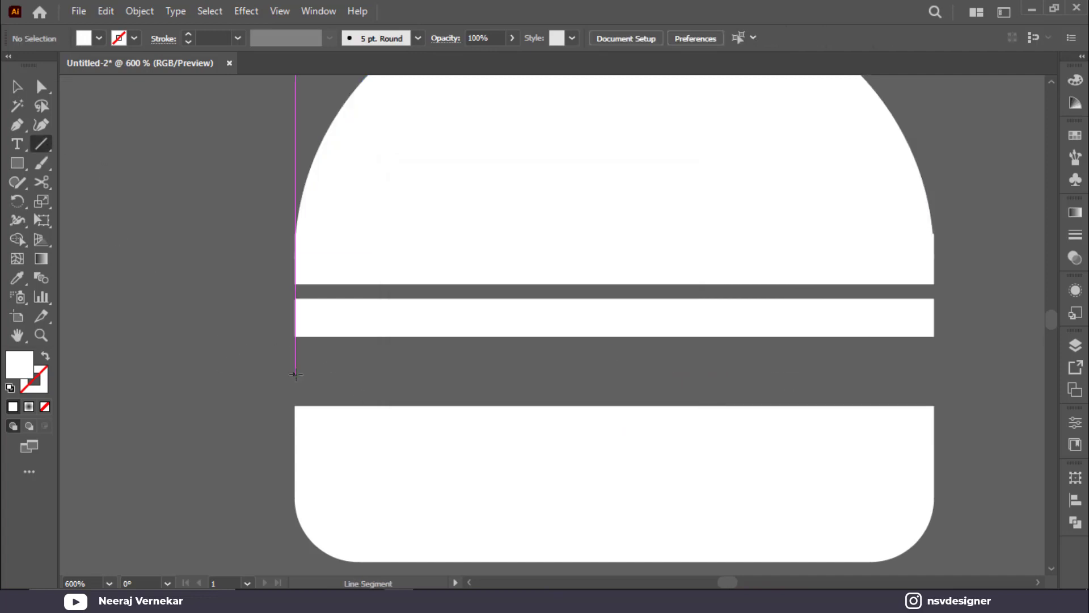
Draw a horizontal line between the burger bars with a white 6 pt stroke
drag(295, 374, 925, 374)
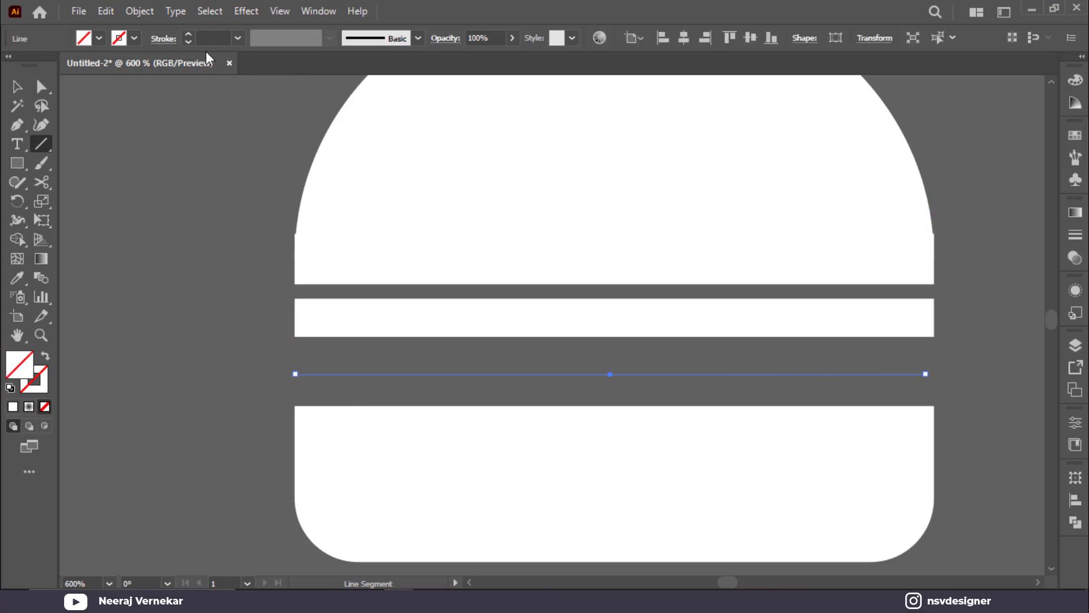
click(120, 42)
click(35, 65)
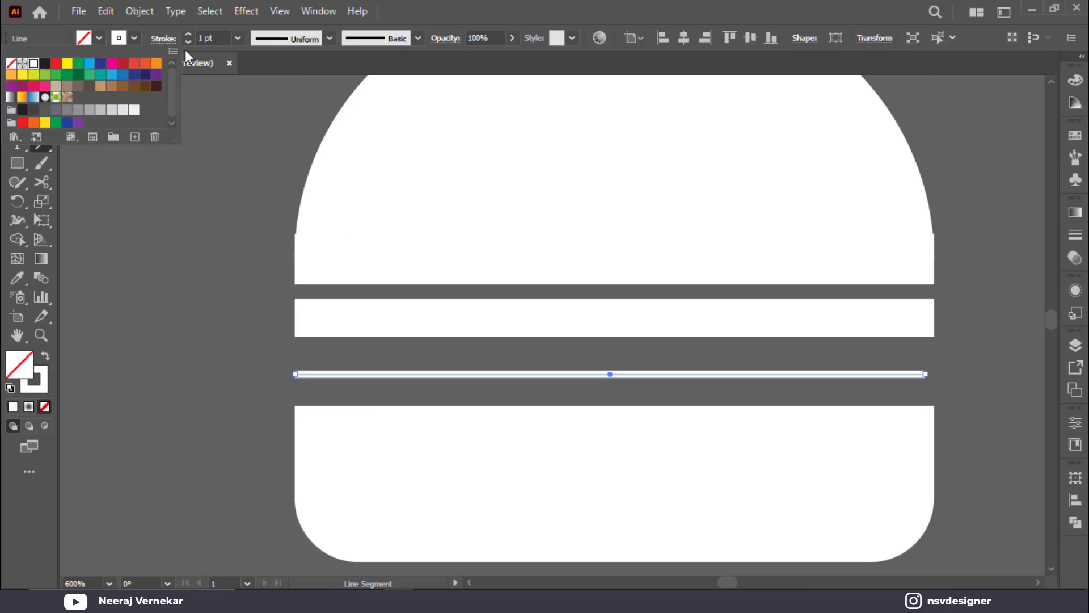
triple_click(221, 38)
text(6)
key(Return)
Apply a smooth Zig Zag effect to the line: size 3 pt, ridges 8
click(247, 12)
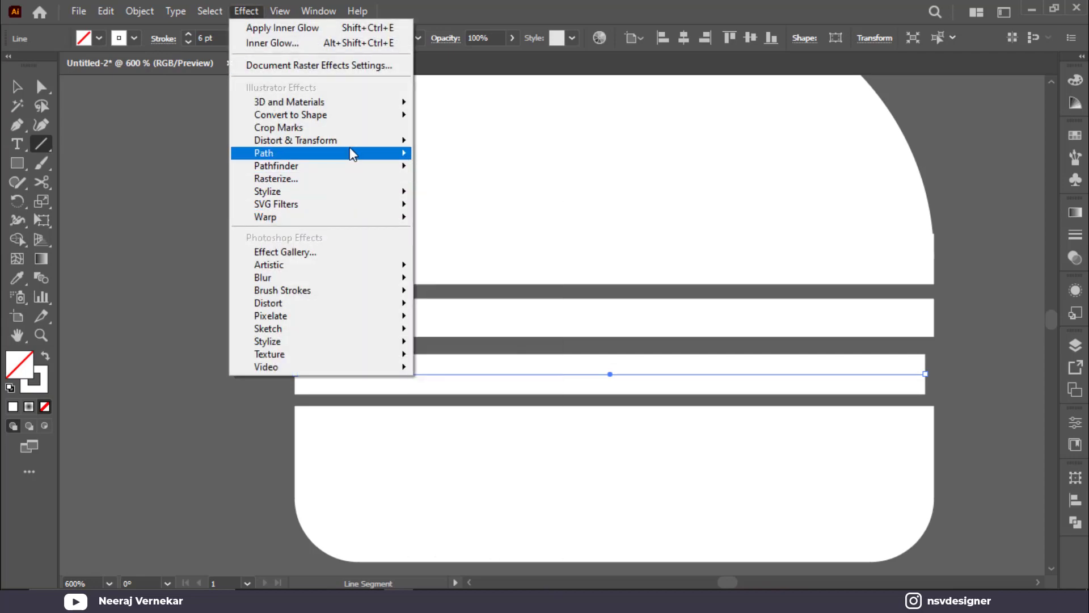
mouse_move(295, 141)
click(524, 249)
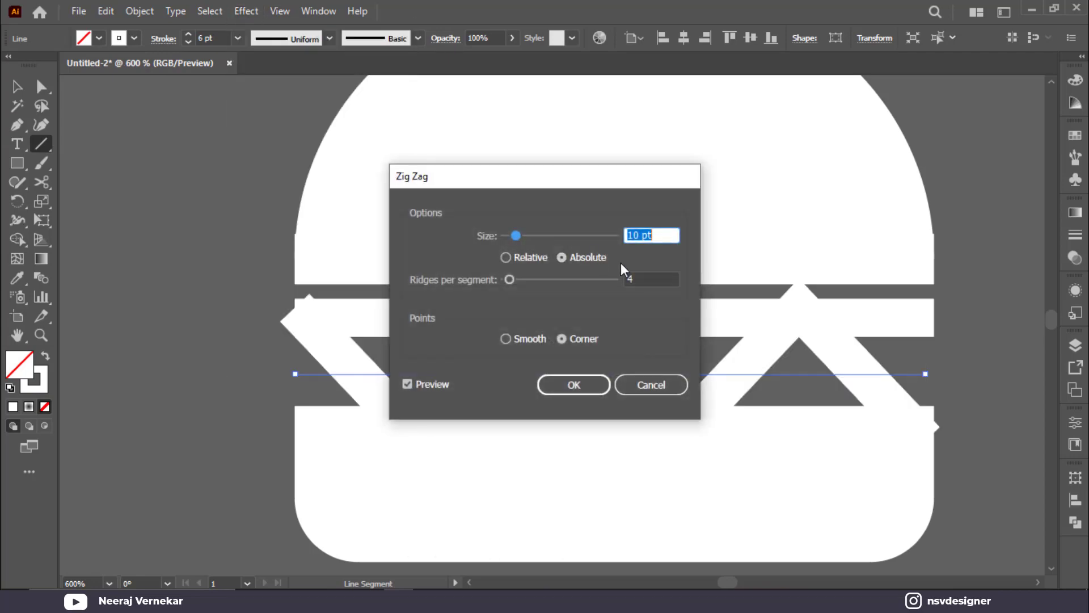
key(Down)
key(Down)
key(Down)
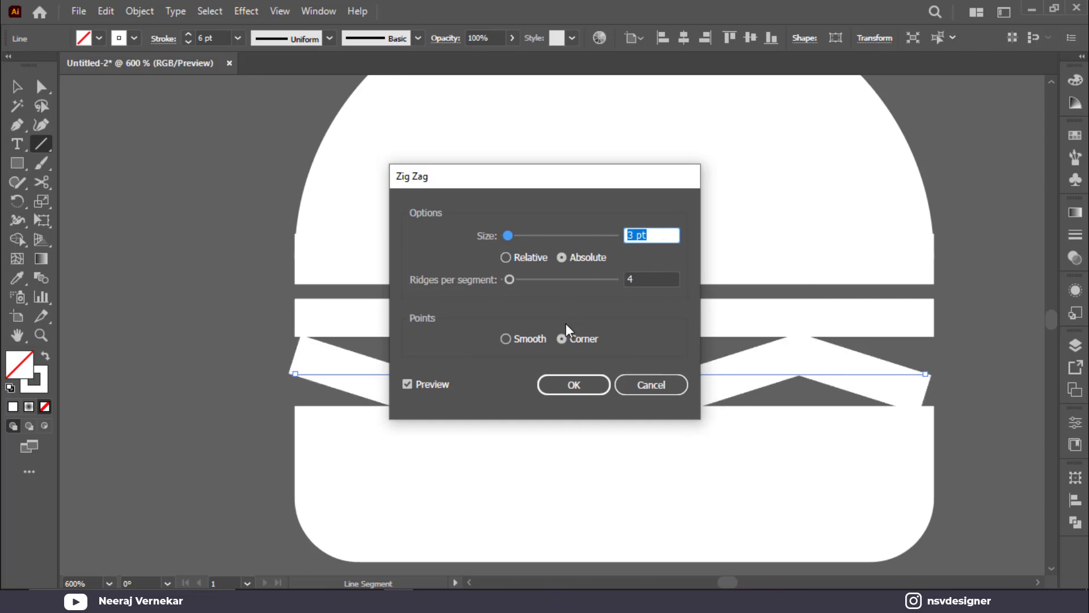
click(506, 339)
key(Up)
key(Up)
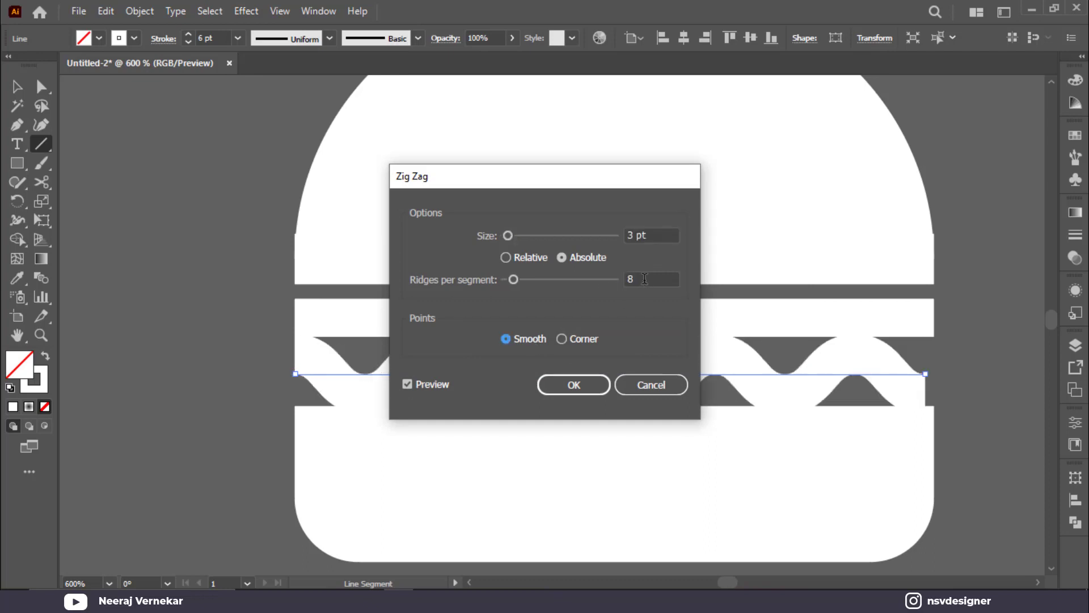
key(Up)
key(Up)
click(574, 384)
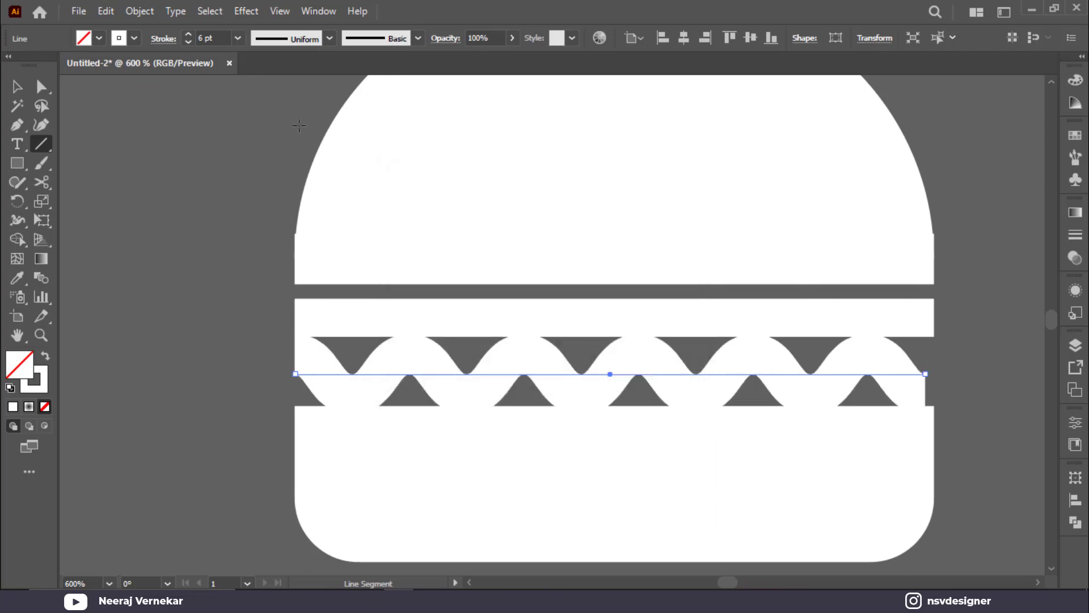
click(17, 86)
click(151, 219)
Reposition the white strip and rectangle, then unite the rectangle with the top bun in Pathfinder
click(665, 335)
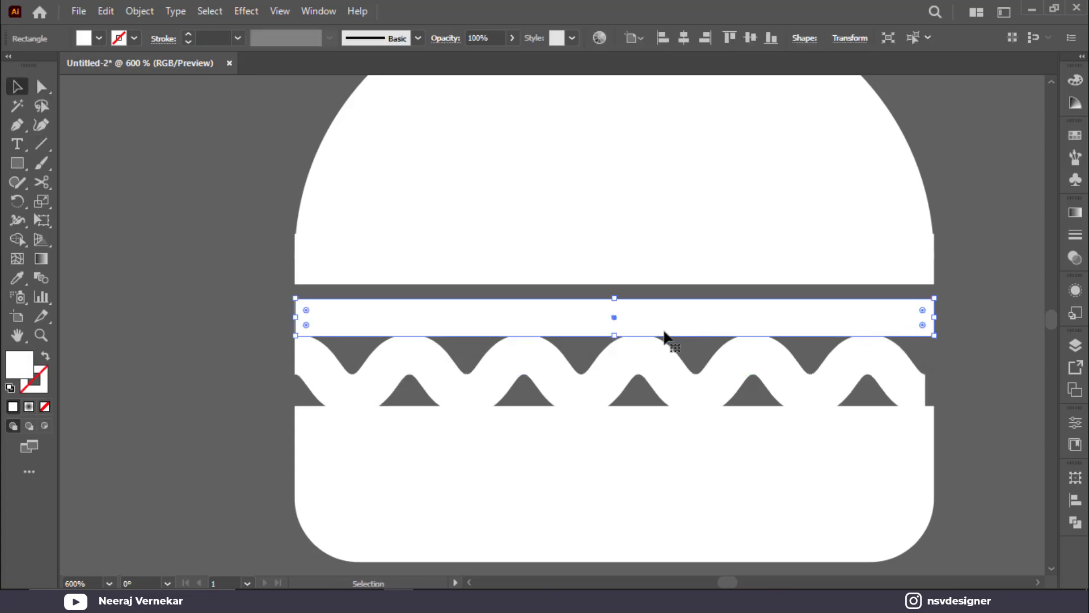
drag(620, 337, 652, 327)
click(862, 263)
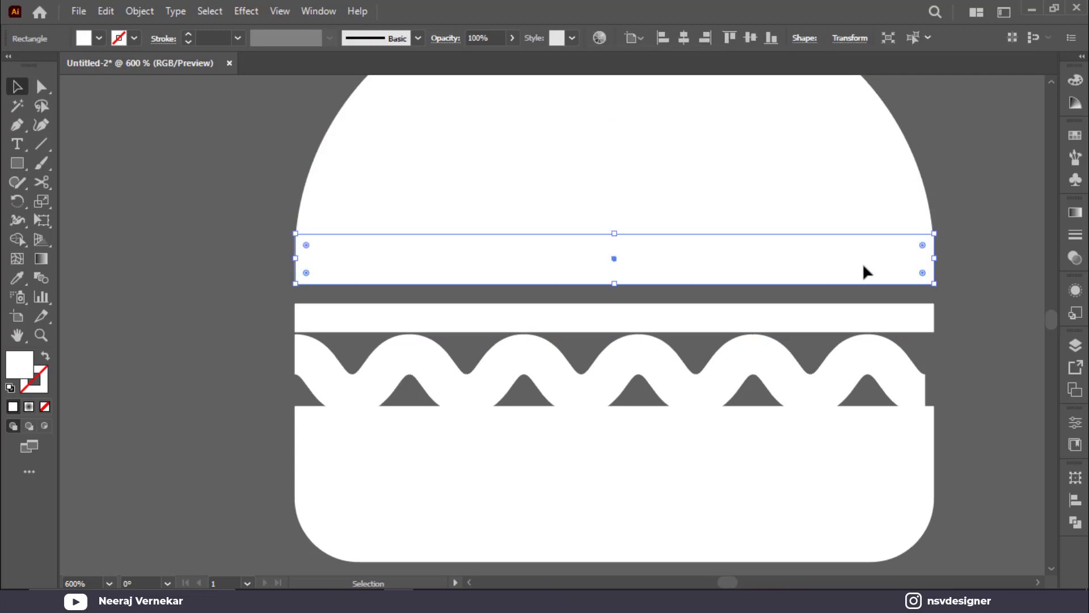
drag(862, 263, 863, 270)
click(969, 217)
click(881, 240)
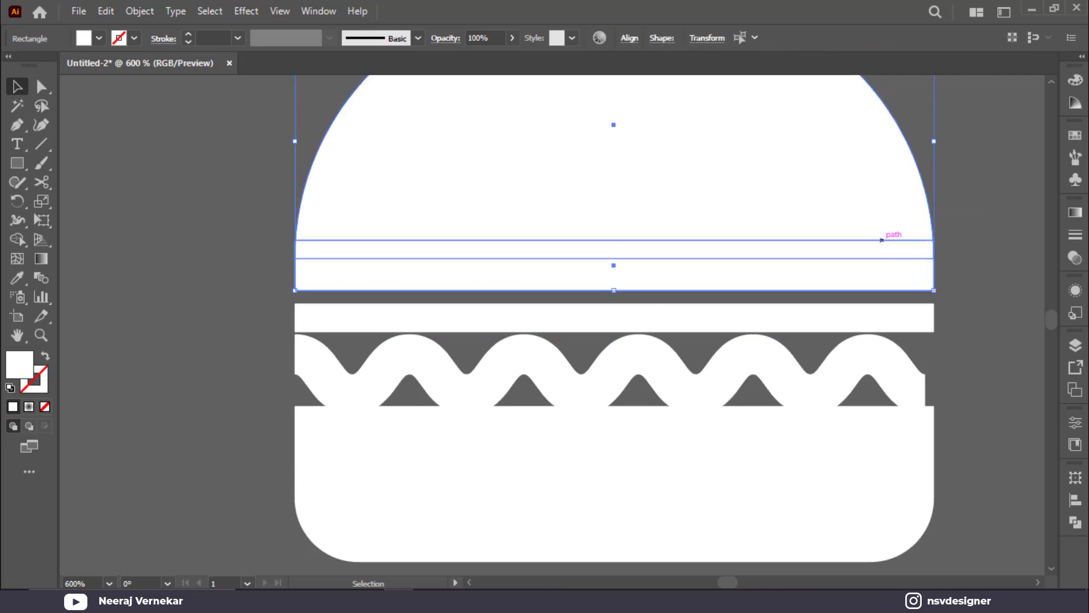
click(1074, 521)
click(889, 513)
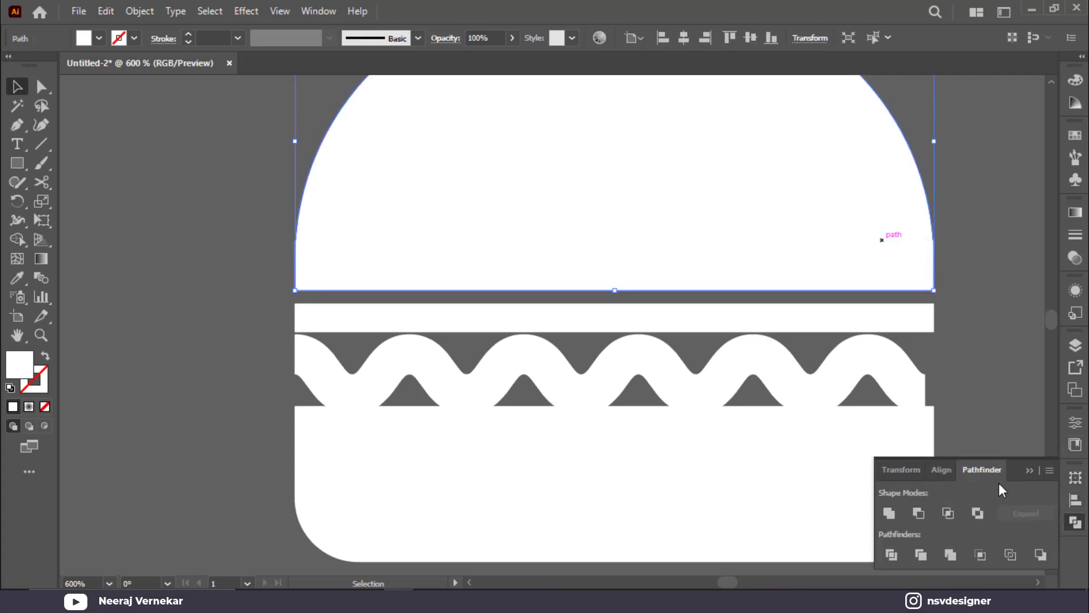
Nudge the thin strip down onto the wave and the top bun down to close the gap
click(908, 316)
click(938, 325)
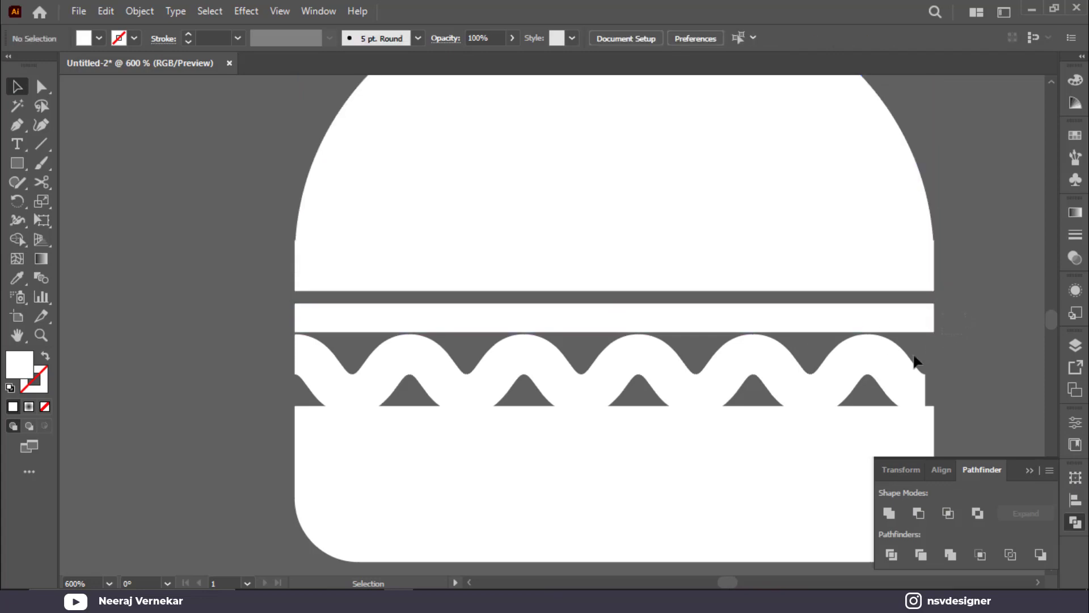
drag(965, 313, 871, 372)
key(Down)
key(Down)
click(968, 337)
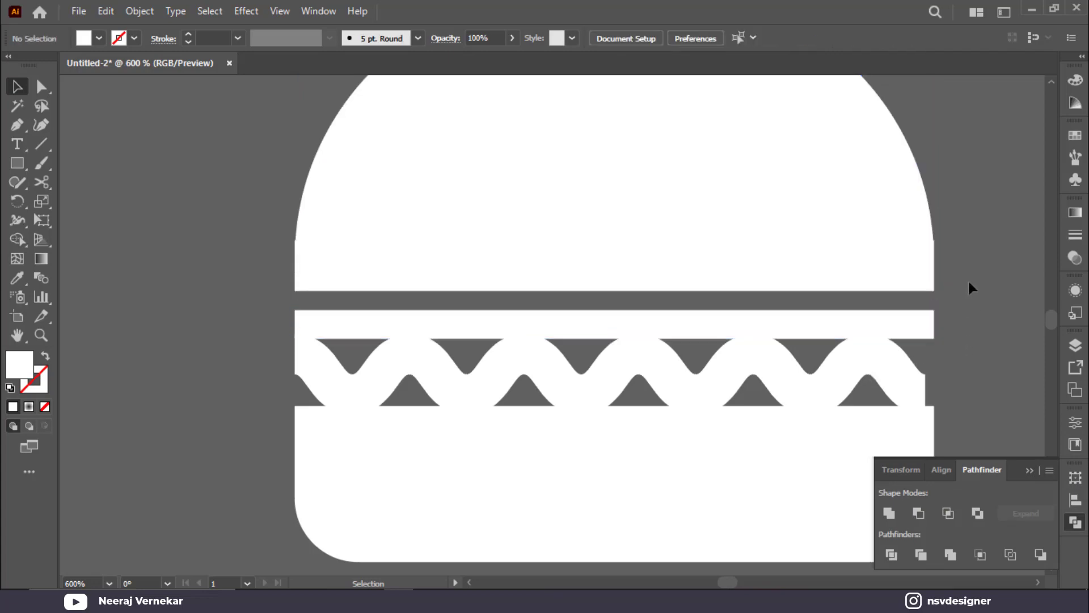
click(917, 265)
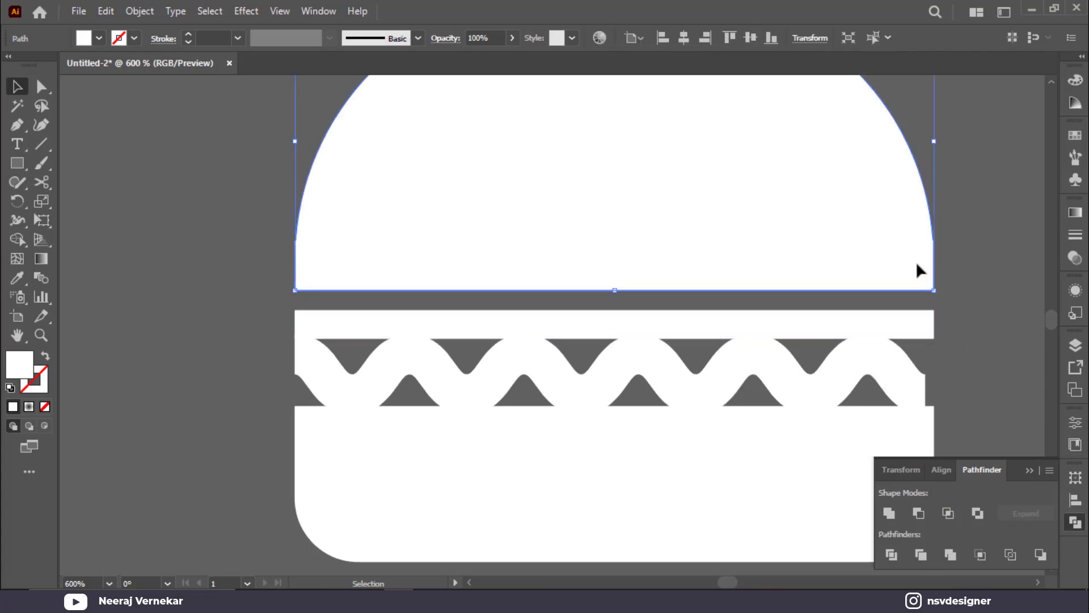
key(Down)
key(Down)
Zoom to the logo, nudge its top bun up slightly, and check the three burger parts
key(ctrl+0)
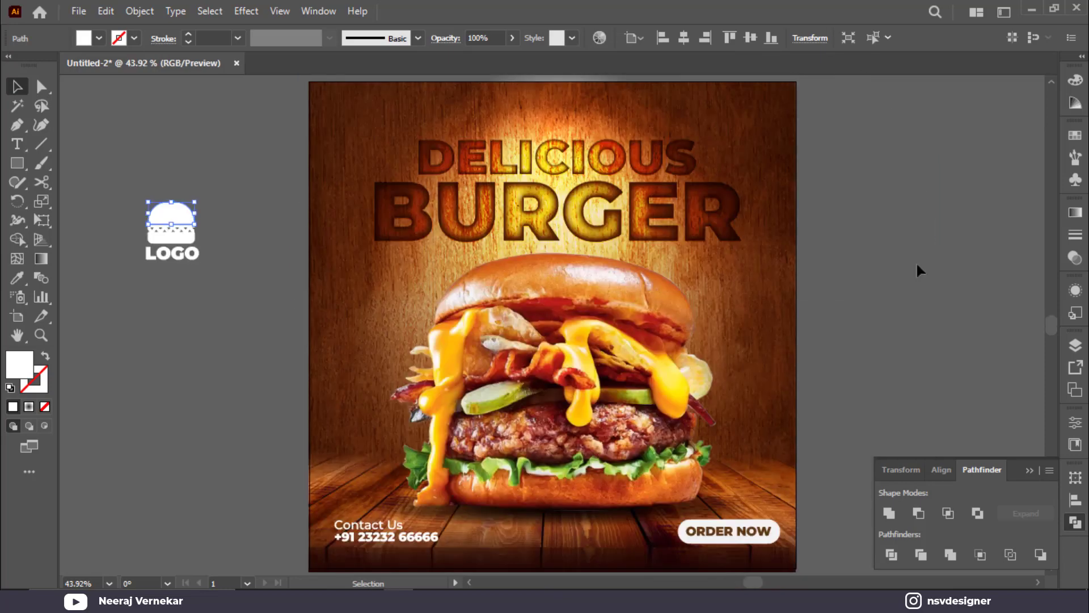
key(shift+k)
click(16, 87)
click(95, 134)
scroll(117, 208, up, 2)
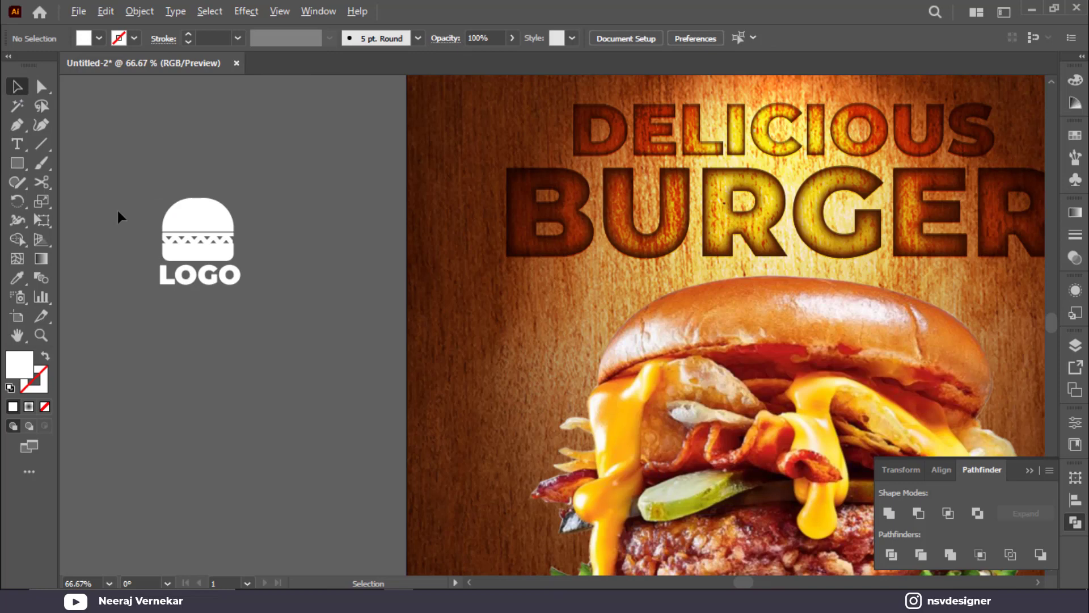
click(194, 219)
scroll(179, 210, up, 1)
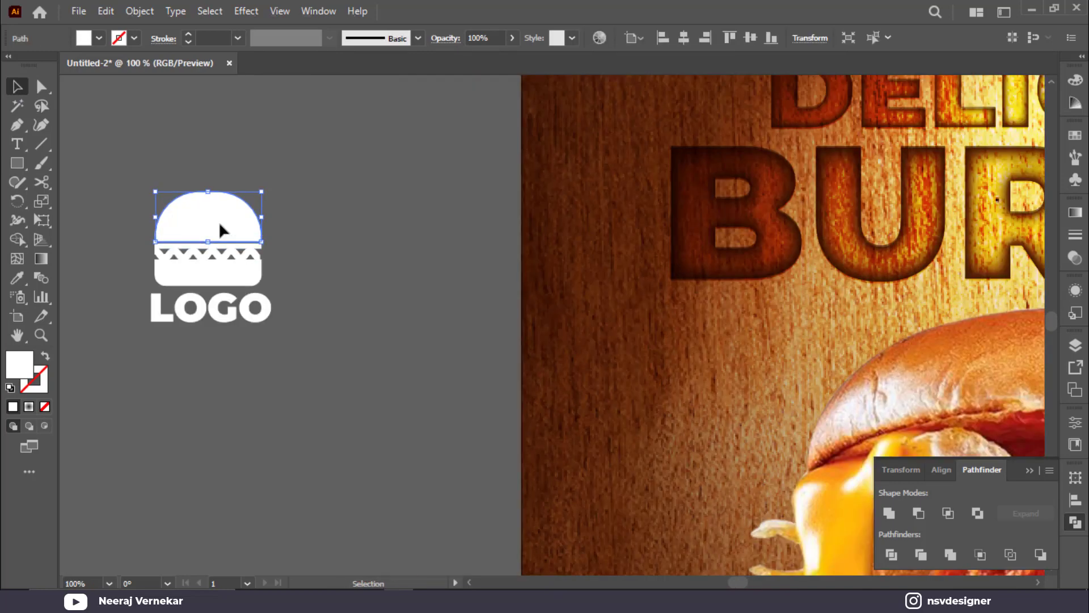
key(Up)
key(Up)
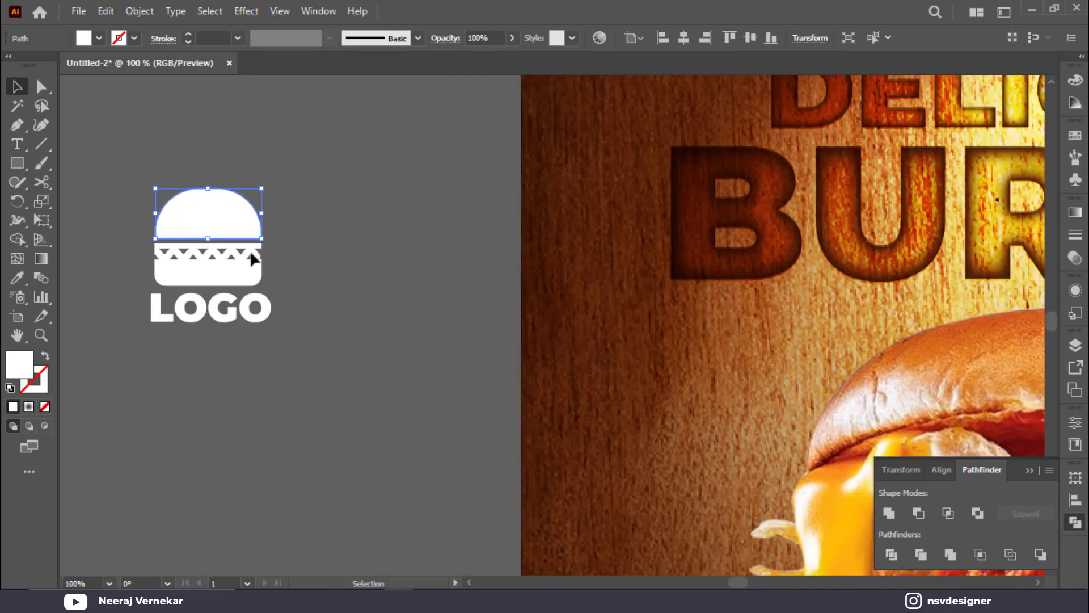
click(238, 253)
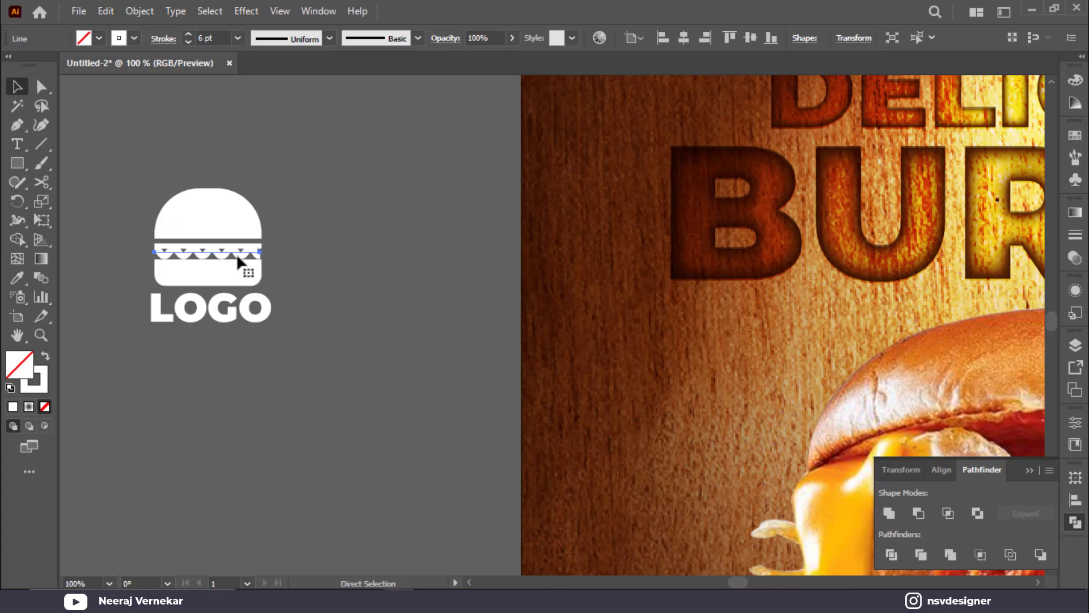
click(289, 252)
click(245, 281)
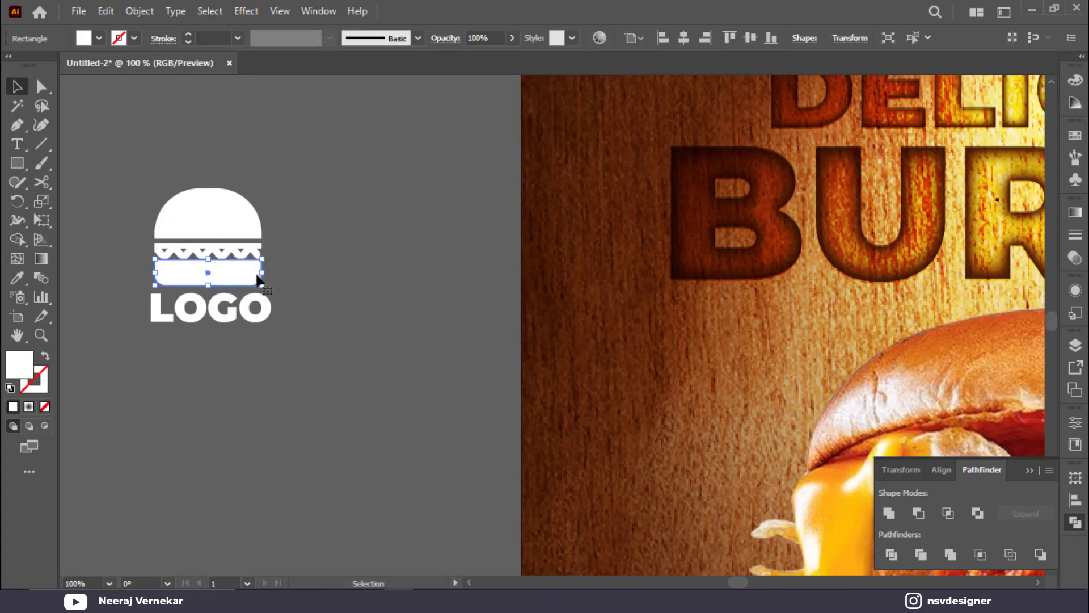
drag(301, 244, 255, 263)
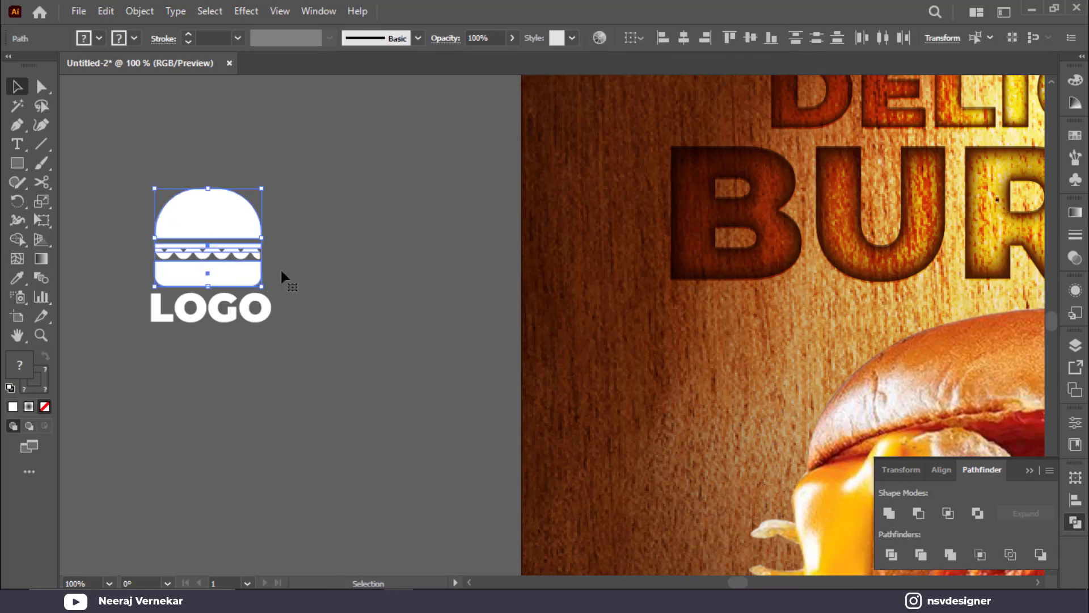
Scale the LOGO text by its corner handle until it spans the burger icon's width
click(267, 315)
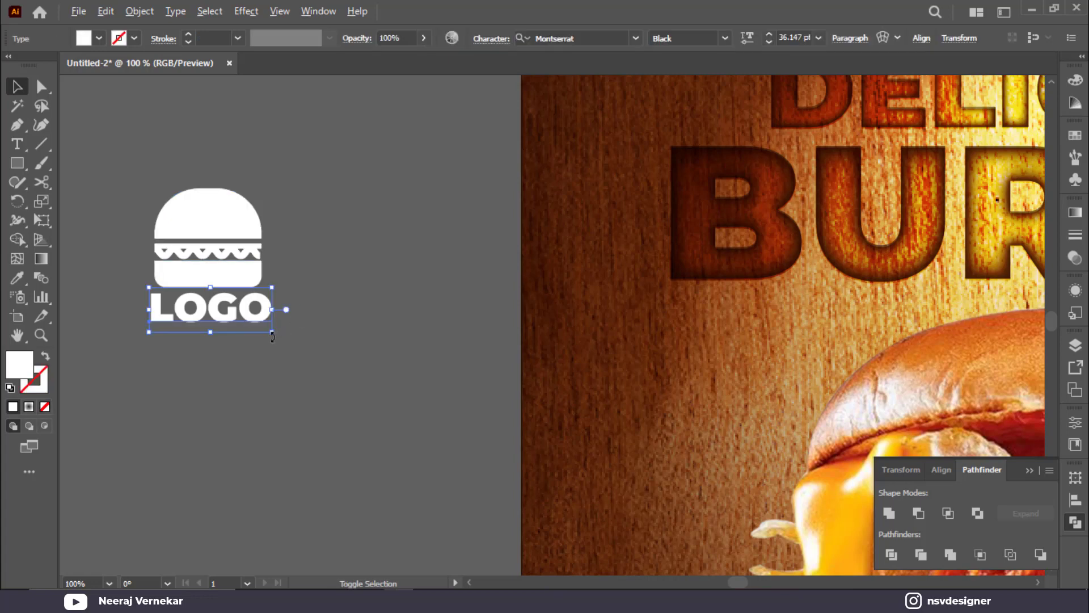
mouse_move(272, 337)
mouse_down()
mouse_move(263, 331)
mouse_move(524, 446)
mouse_up()
click(301, 285)
click(266, 306)
scroll(263, 332, up, 4)
drag(448, 368, 434, 362)
drag(622, 396, 638, 401)
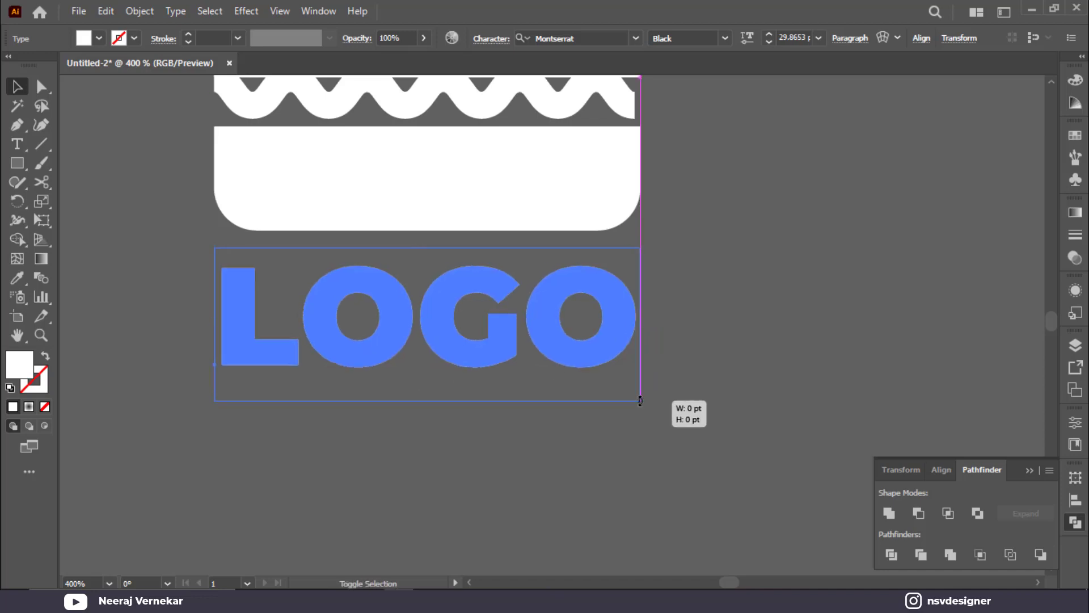
click(688, 390)
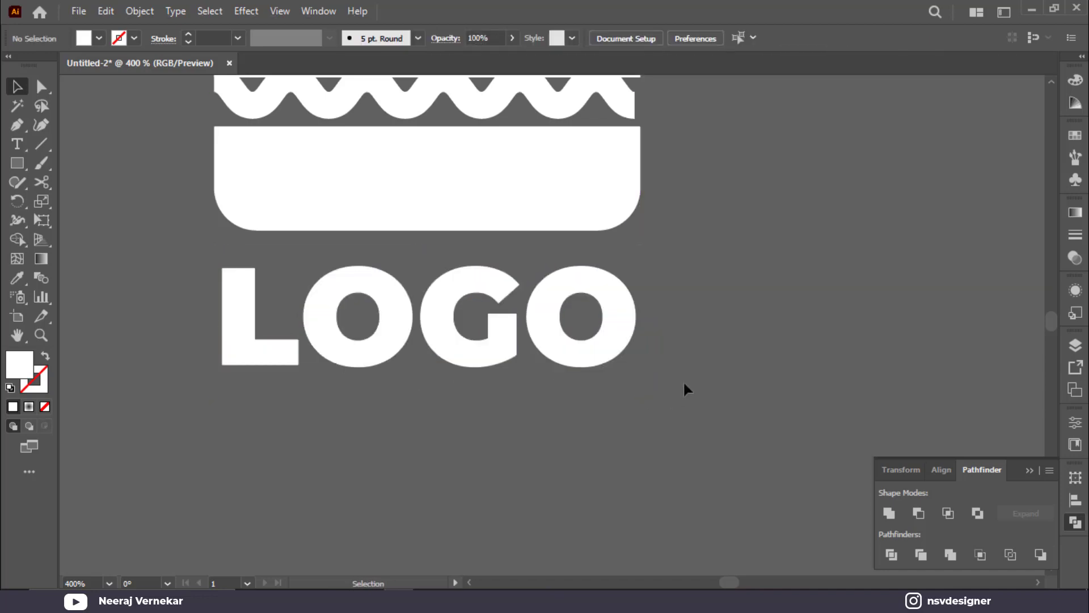
key(ctrl+0)
Select the entire logo, apply Object > Expand Appearance, then select the LOGO text
drag(187, 268, 142, 192)
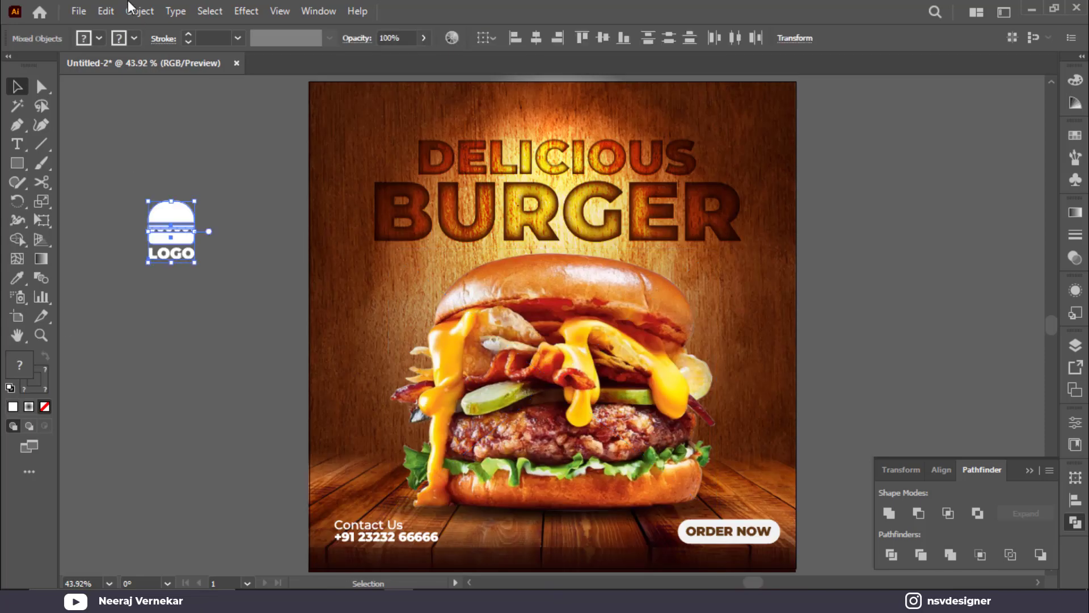
click(133, 9)
click(234, 209)
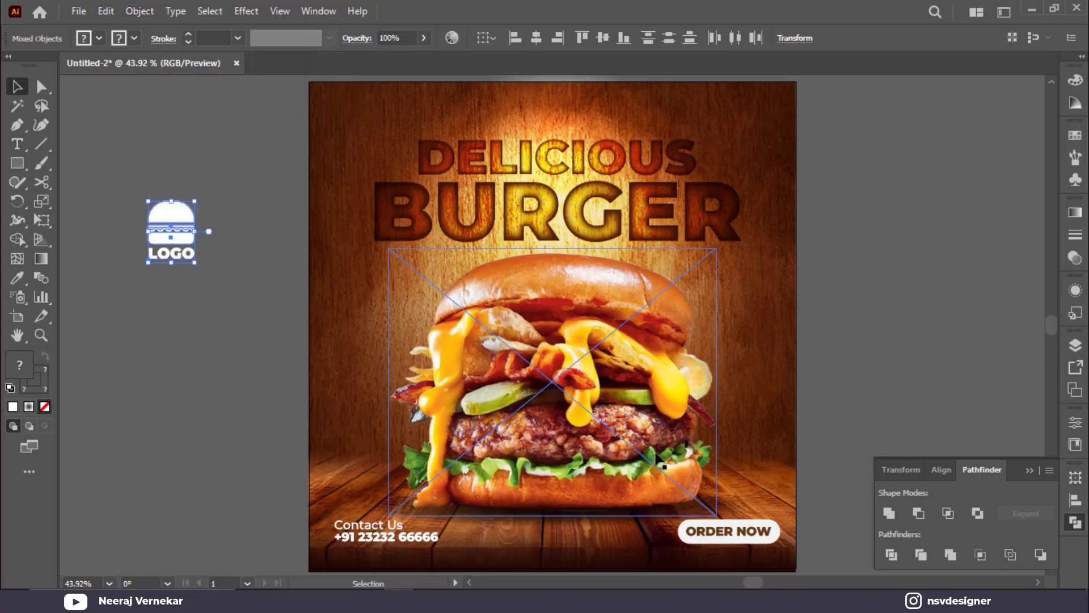
click(203, 283)
click(187, 255)
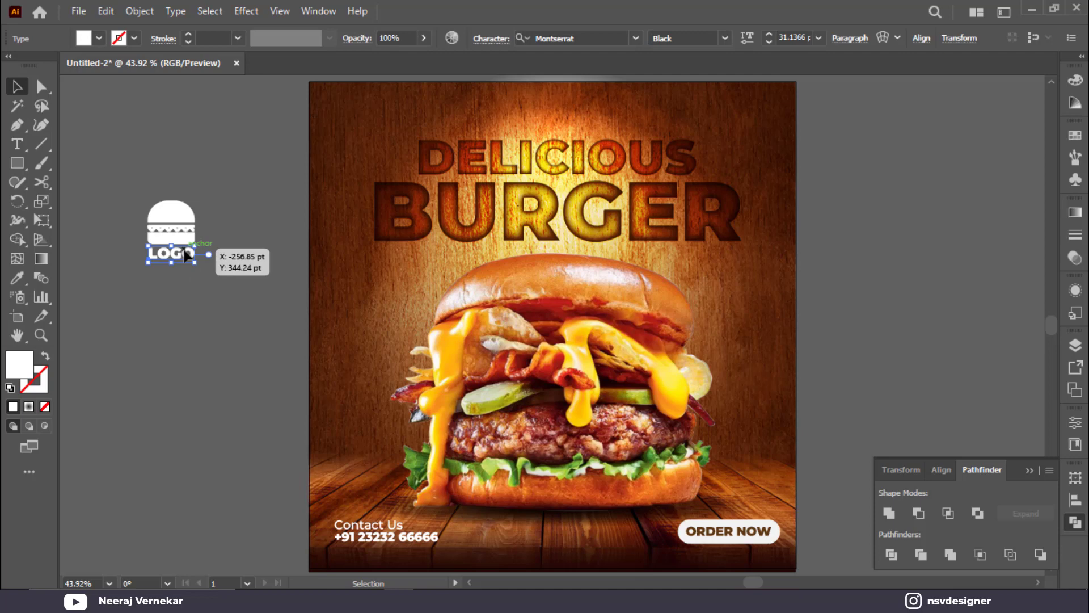
Expand the burger logo's object and fill into plain shapes
click(139, 11)
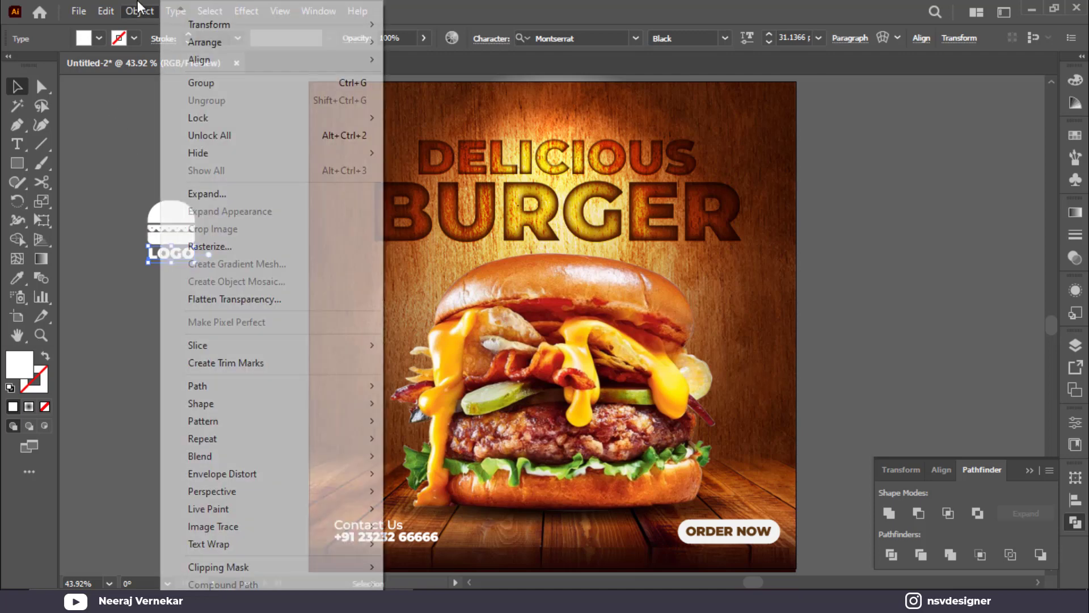
click(239, 194)
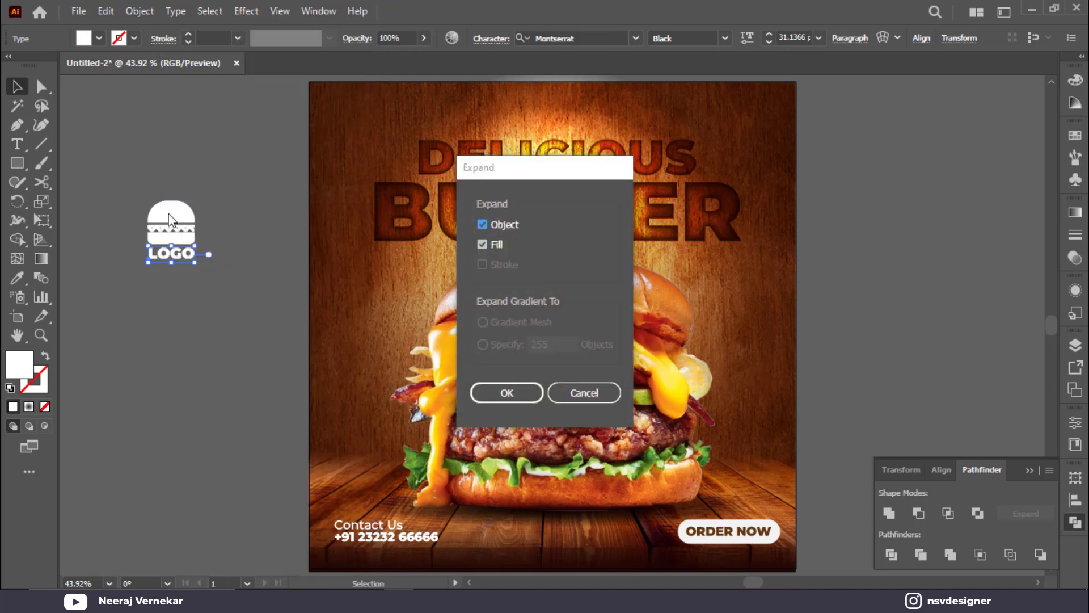
click(503, 392)
click(193, 250)
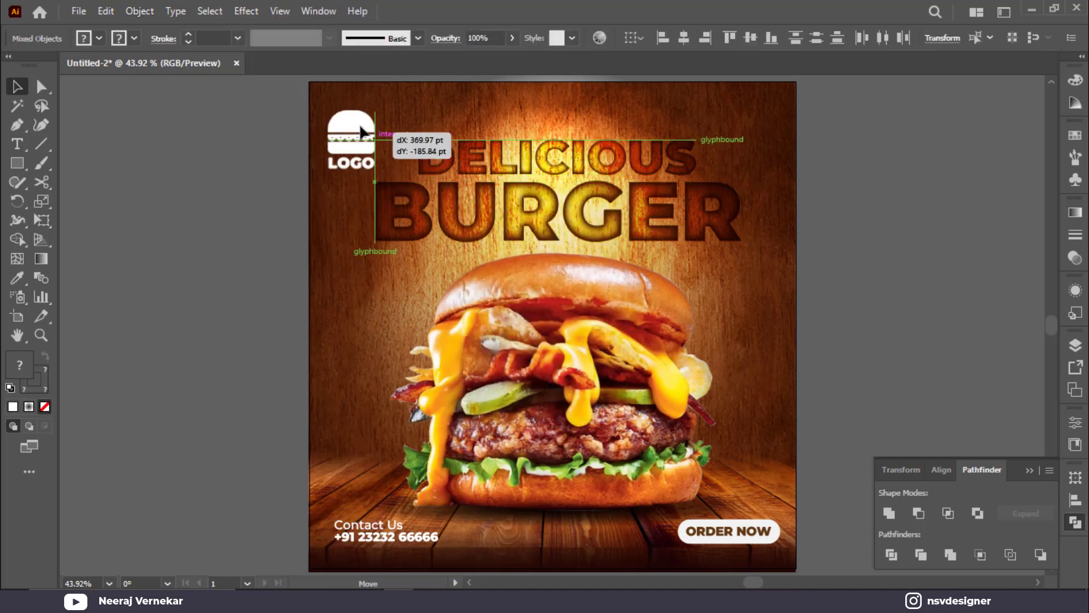
Move the logo to the poster's top-left corner and scale it down
drag(193, 250, 370, 151)
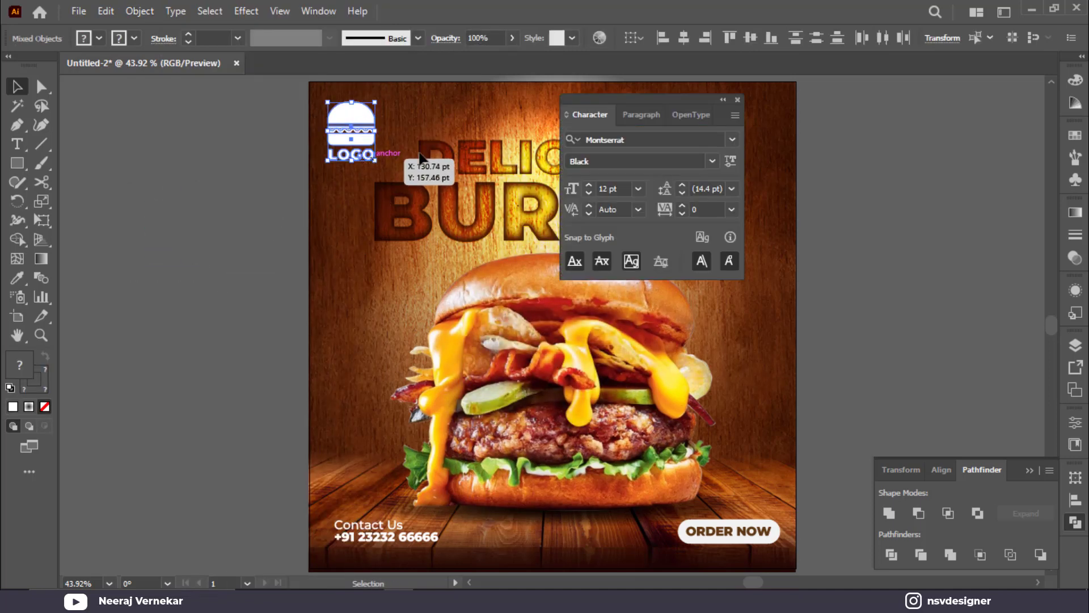
click(737, 100)
drag(375, 160, 358, 153)
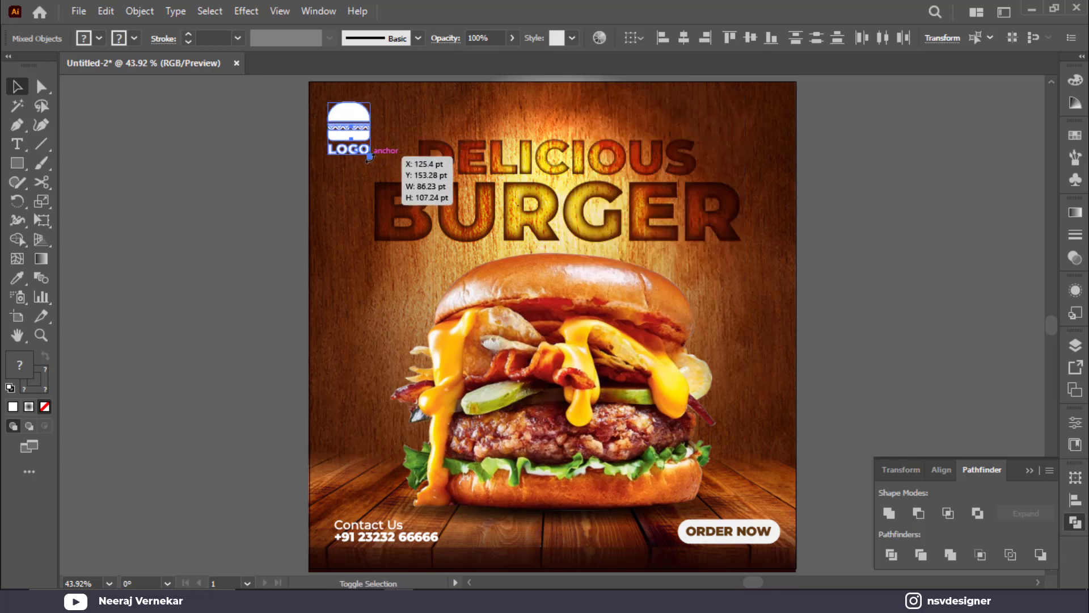
Nudge the logo's top bun upward and turn the wavy lettuce into a white outline
click(231, 145)
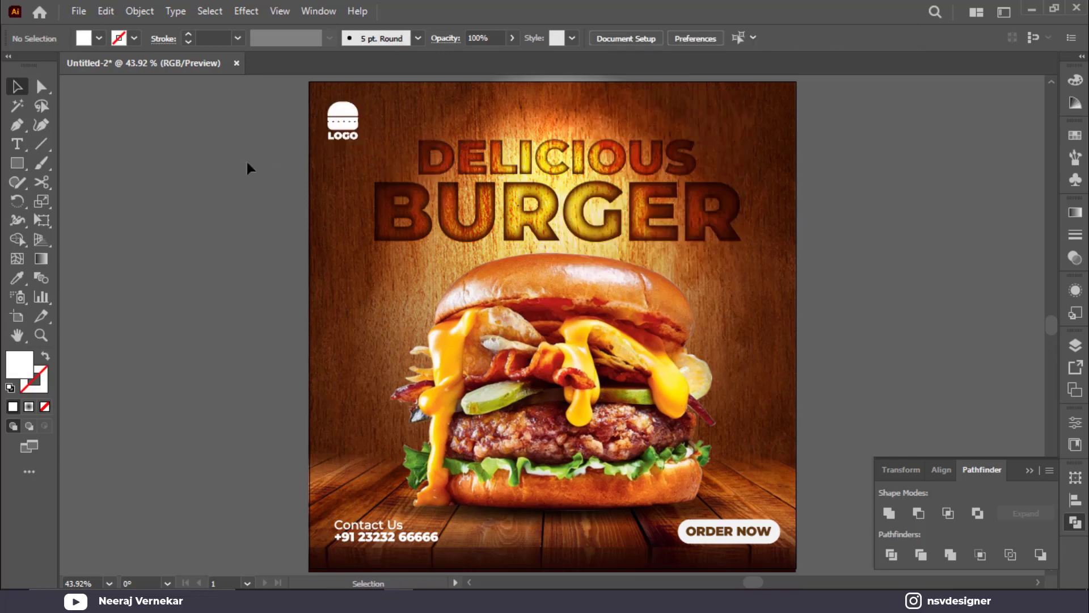
scroll(339, 129, up, 1)
scroll(339, 130, up, 3)
scroll(340, 122, up, 2)
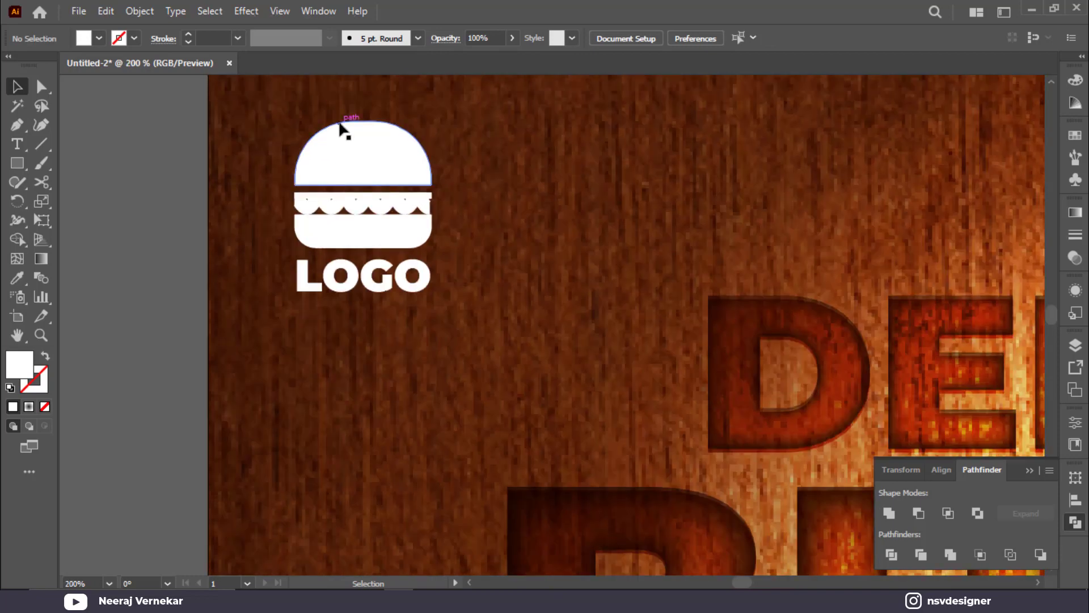
scroll(340, 122, up, 1)
drag(355, 174, 356, 157)
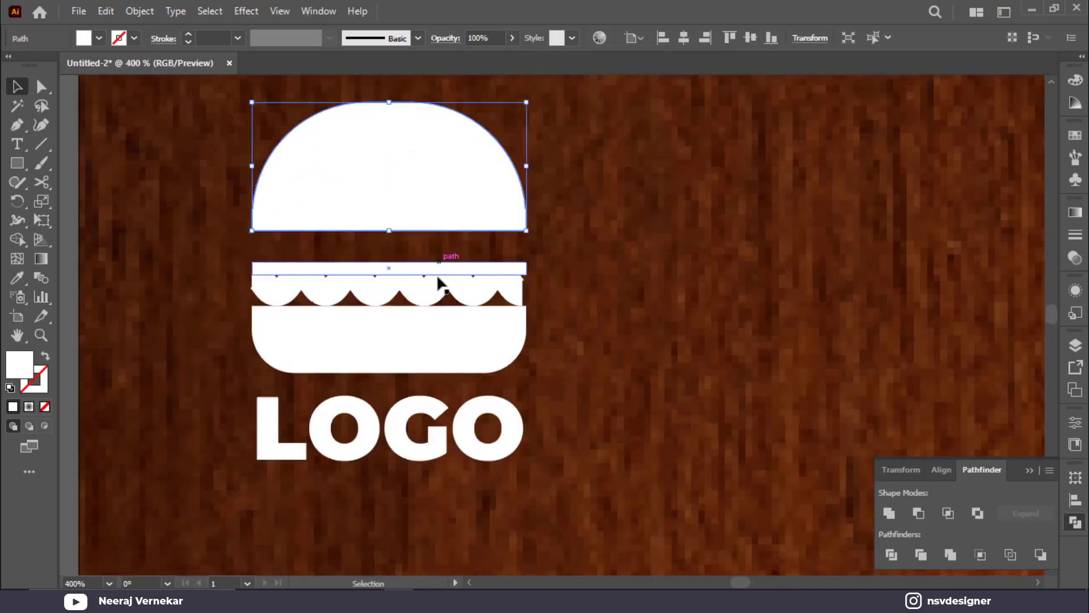
click(425, 291)
key(Return)
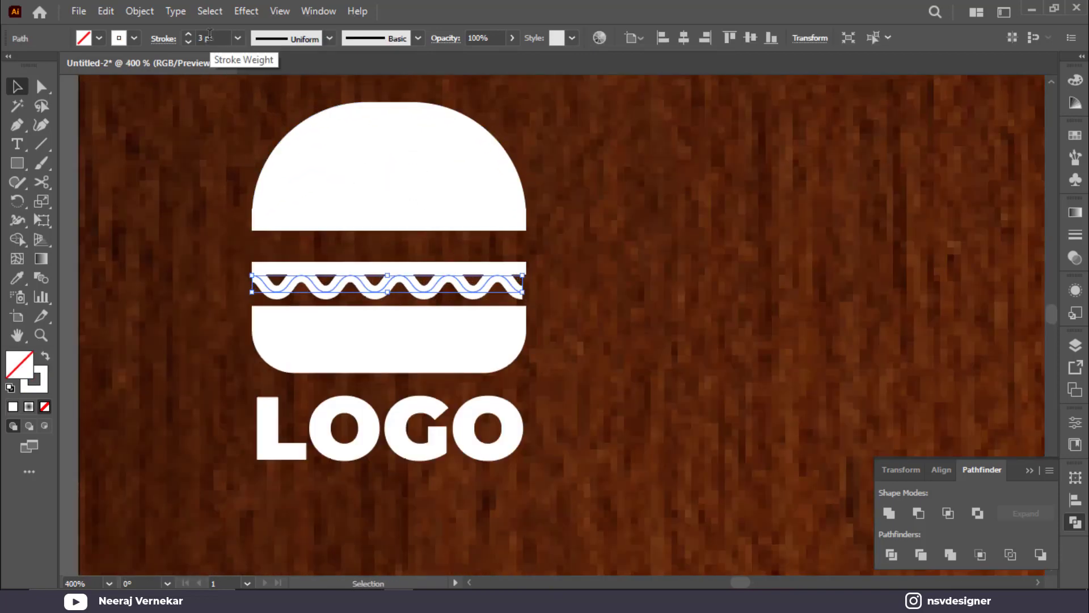
Move the lettuce band up toward the top bun and the bottom bun up about 12 px
click(594, 311)
mouse_move(545, 255)
mouse_down()
mouse_move(482, 280)
mouse_move(489, 269)
mouse_up()
click(382, 365)
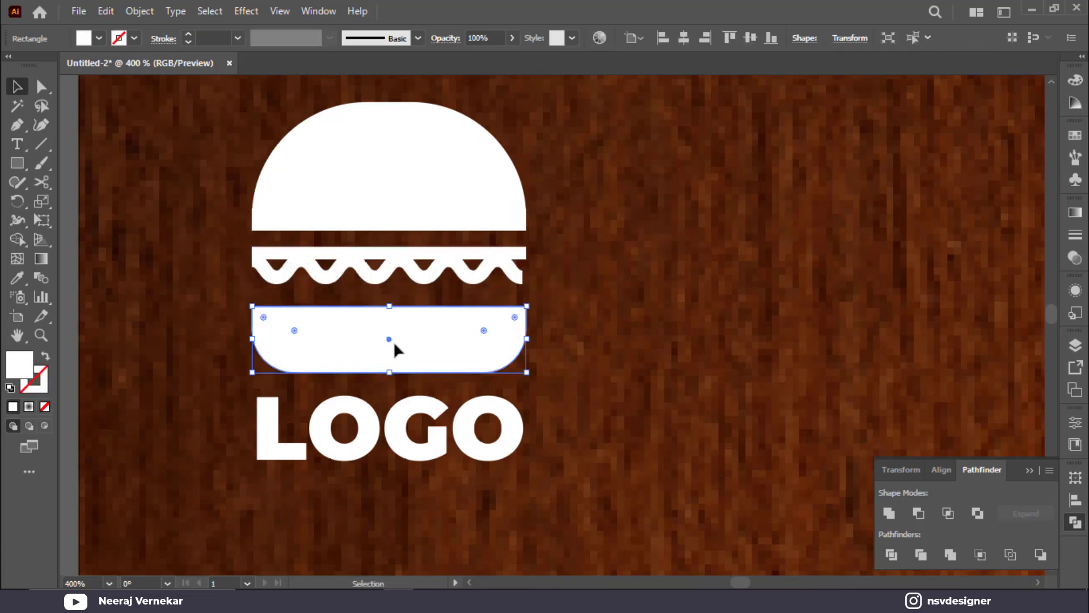
drag(393, 349, 392, 343)
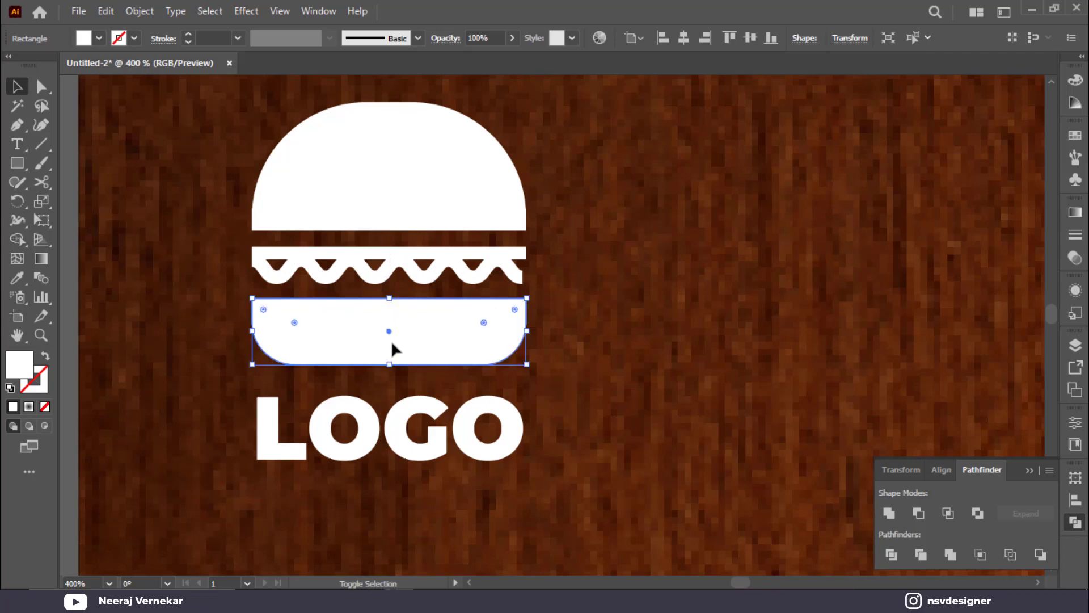
click(560, 336)
Swap the logo's solid shapes for outlines and give both buns a 2 pt stroke
key(ctrl+0)
click(288, 278)
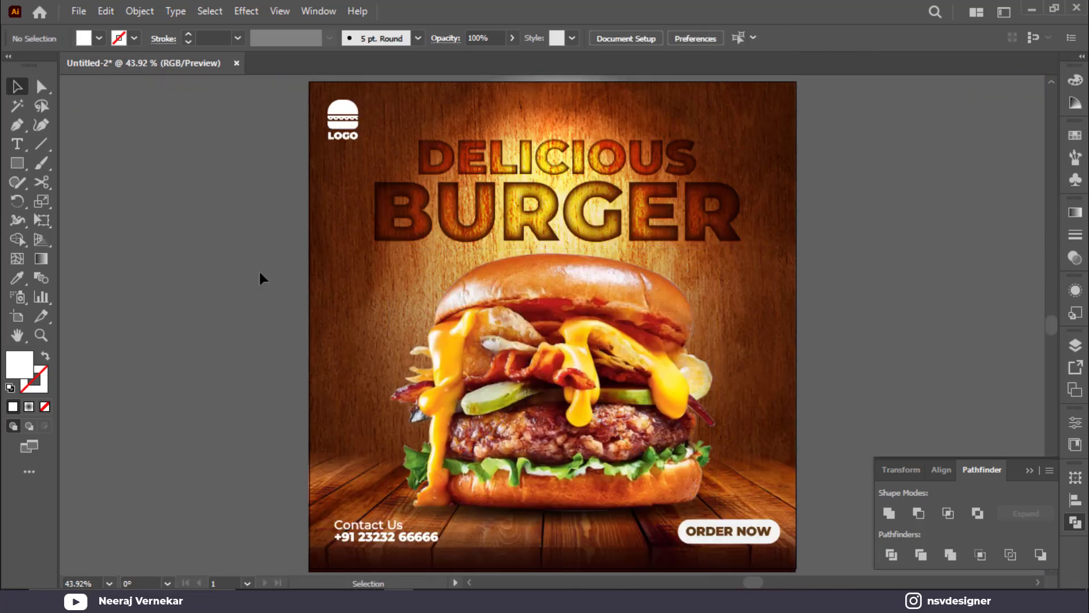
click(348, 102)
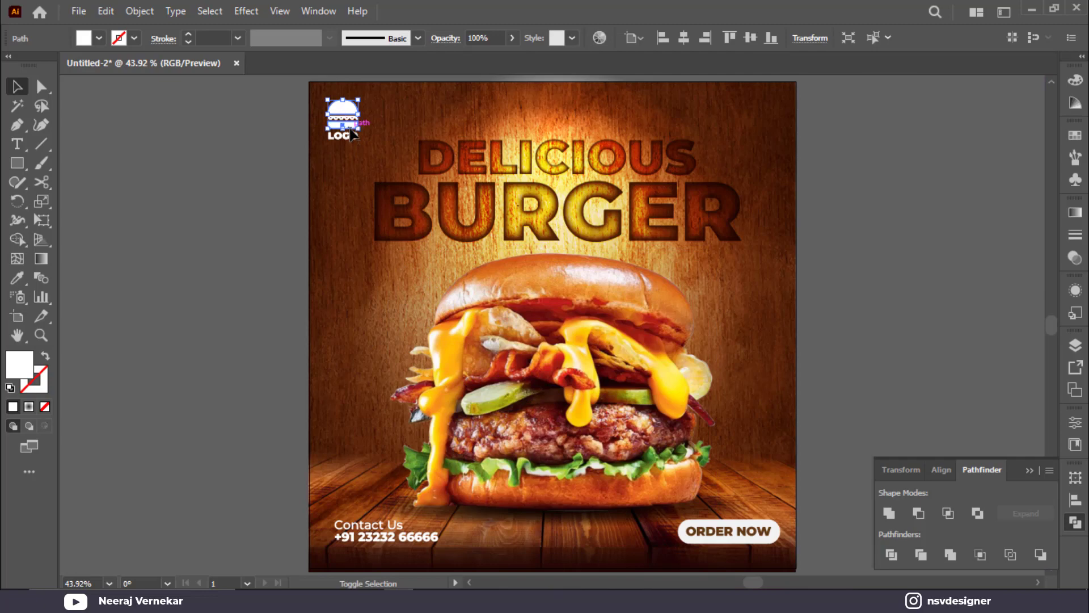
key(ctrl+shift+a)
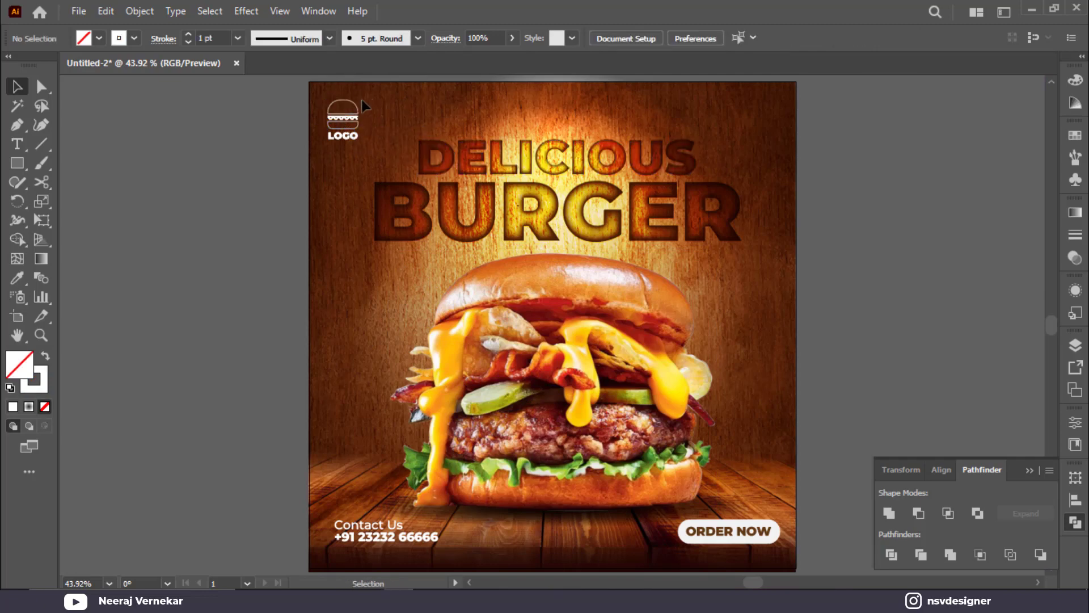
scroll(362, 100, up, 1)
scroll(362, 100, up, 1)
click(358, 114)
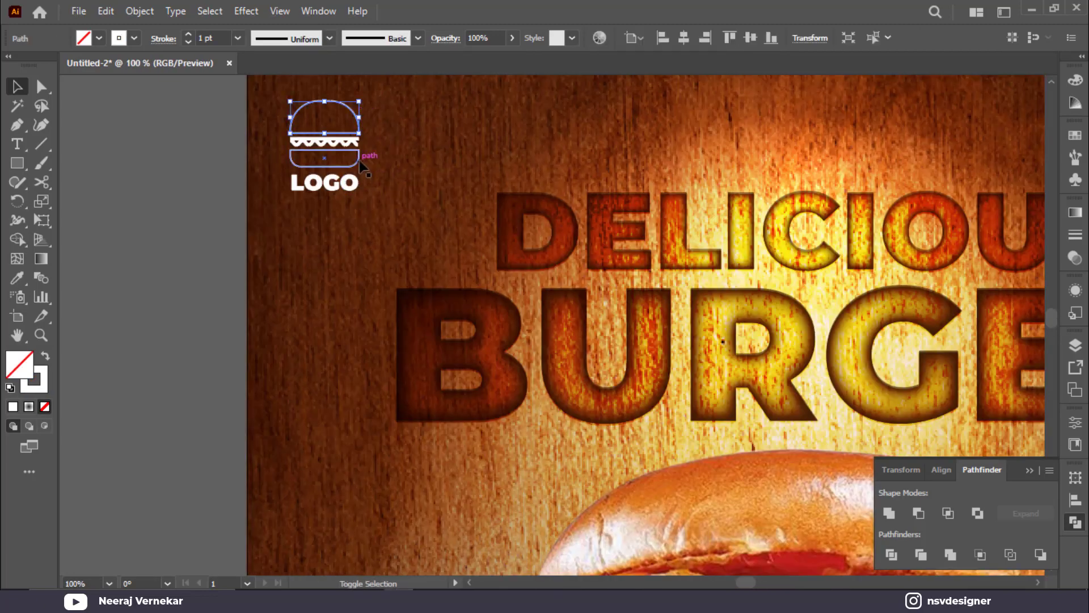
shift+click(361, 165)
click(189, 33)
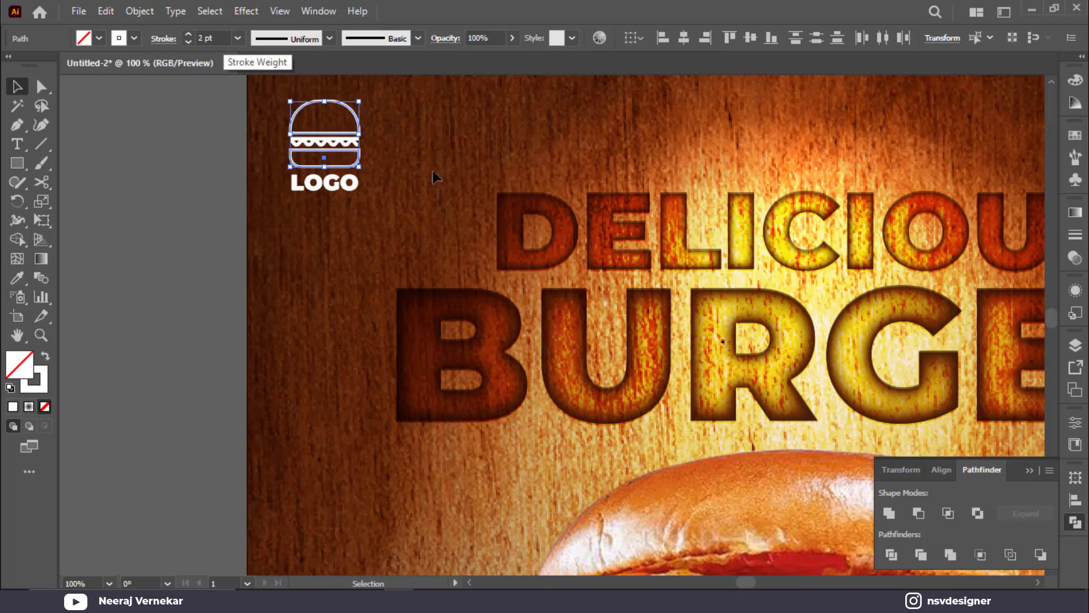
click(432, 171)
Thin the bar above the lettuce and zoom back out to the whole poster
click(318, 142)
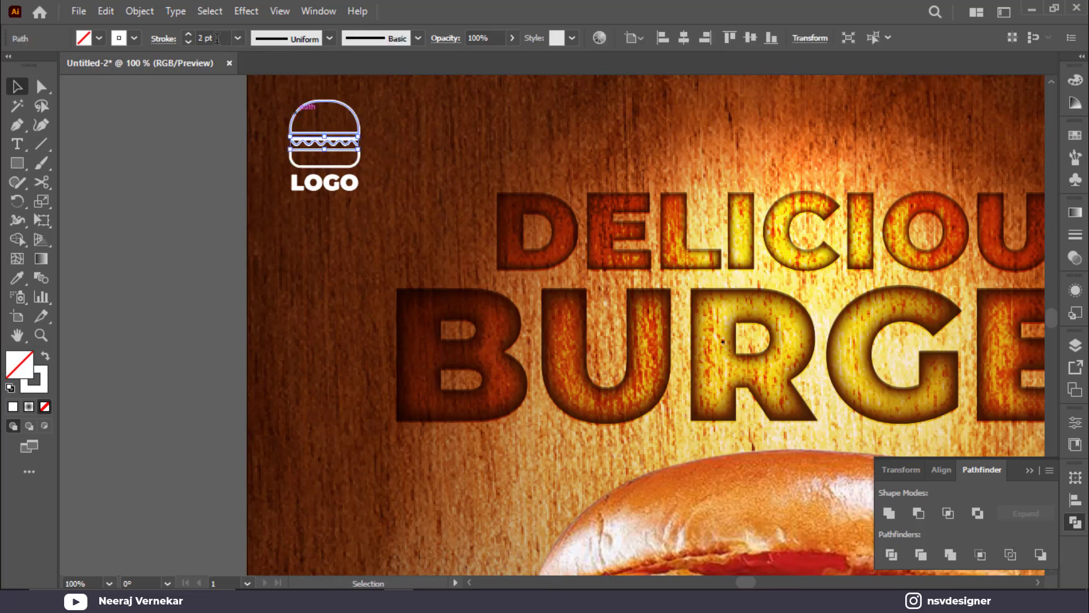
click(152, 132)
scroll(373, 148, up, 3)
scroll(374, 149, up, 2)
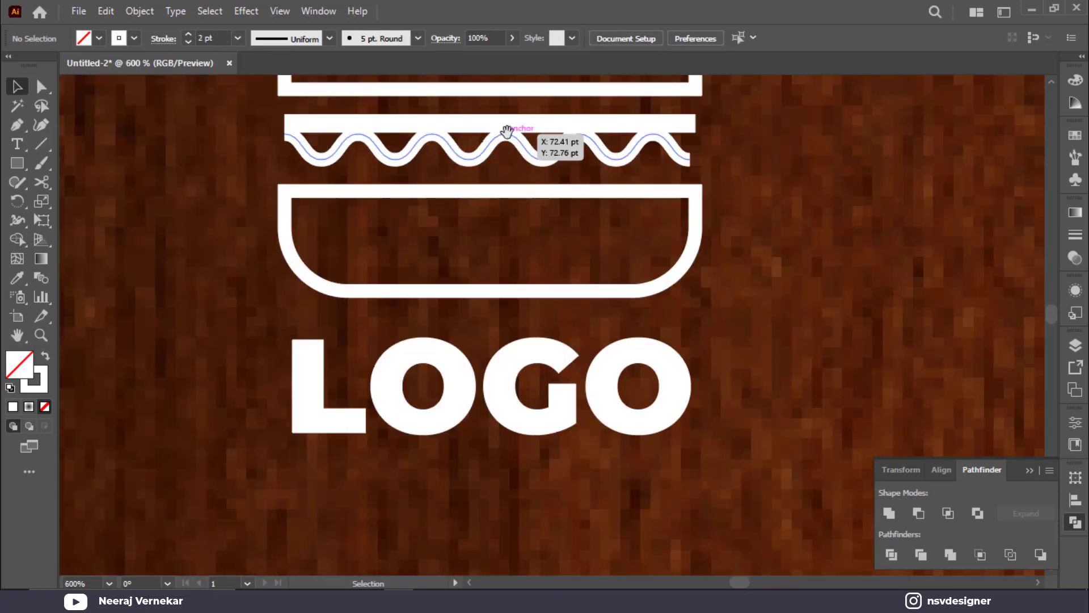
click(515, 122)
drag(495, 114, 473, 120)
click(733, 175)
key(ctrl+0)
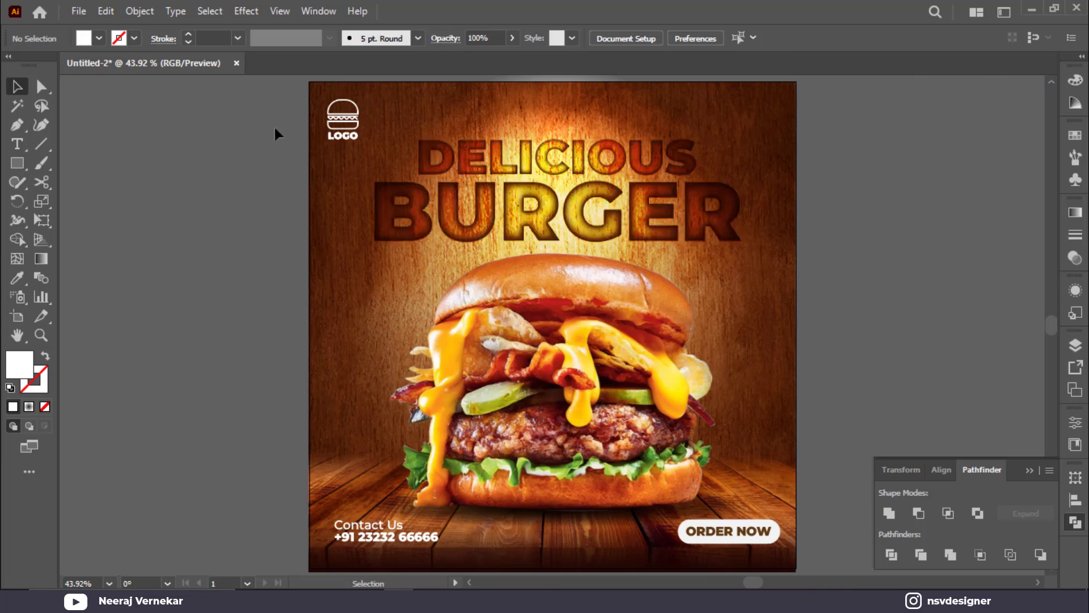
Set the whole burger logo group's Transparency blend mode to Overlay and check the result
drag(385, 162, 381, 162)
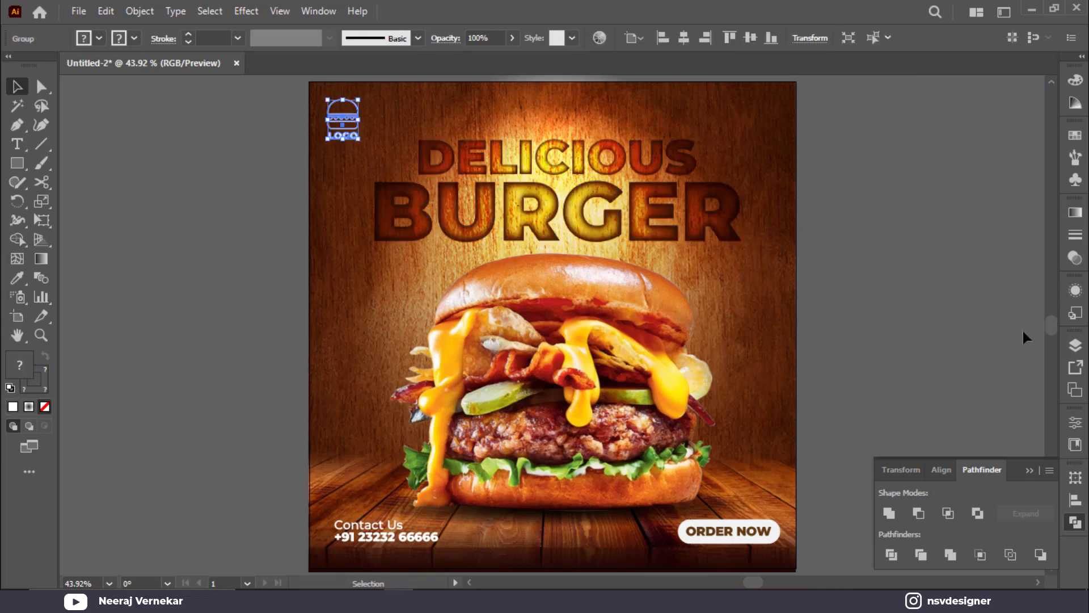
click(1075, 257)
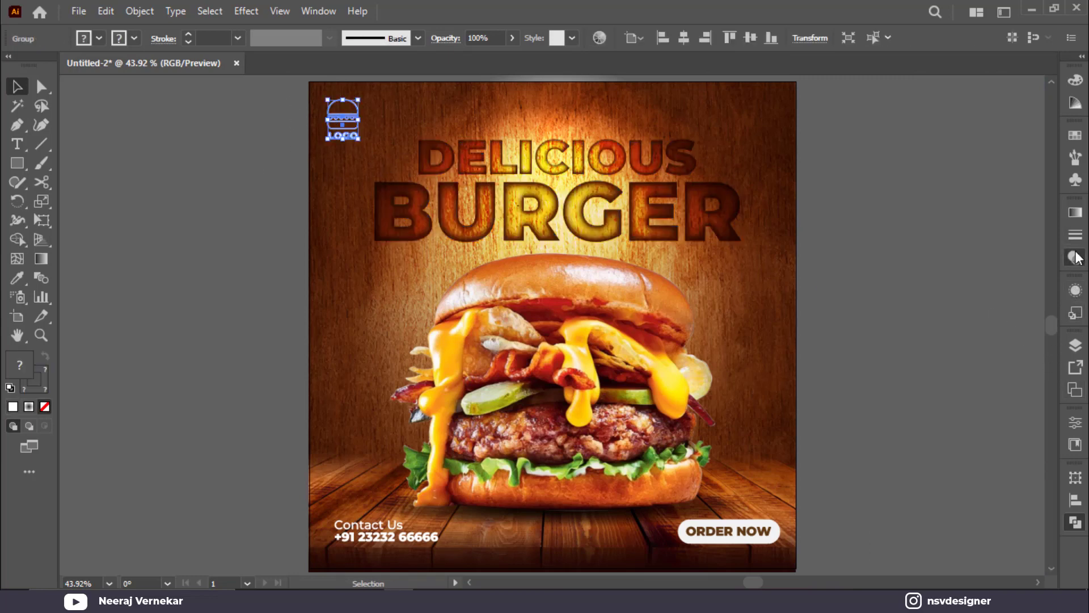
click(925, 231)
click(913, 376)
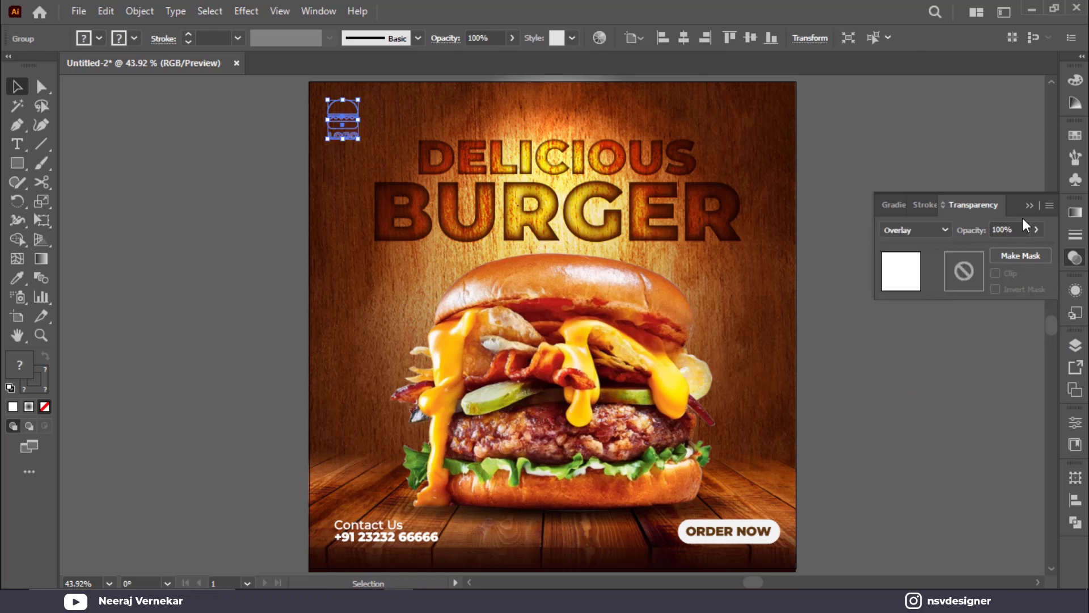
click(1030, 204)
click(940, 147)
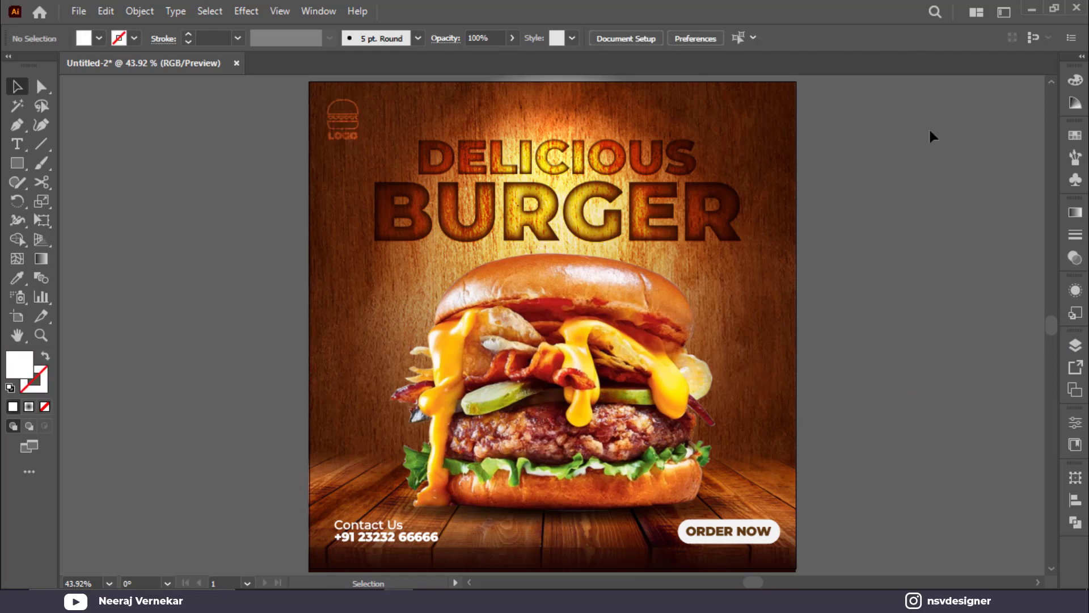
click(340, 139)
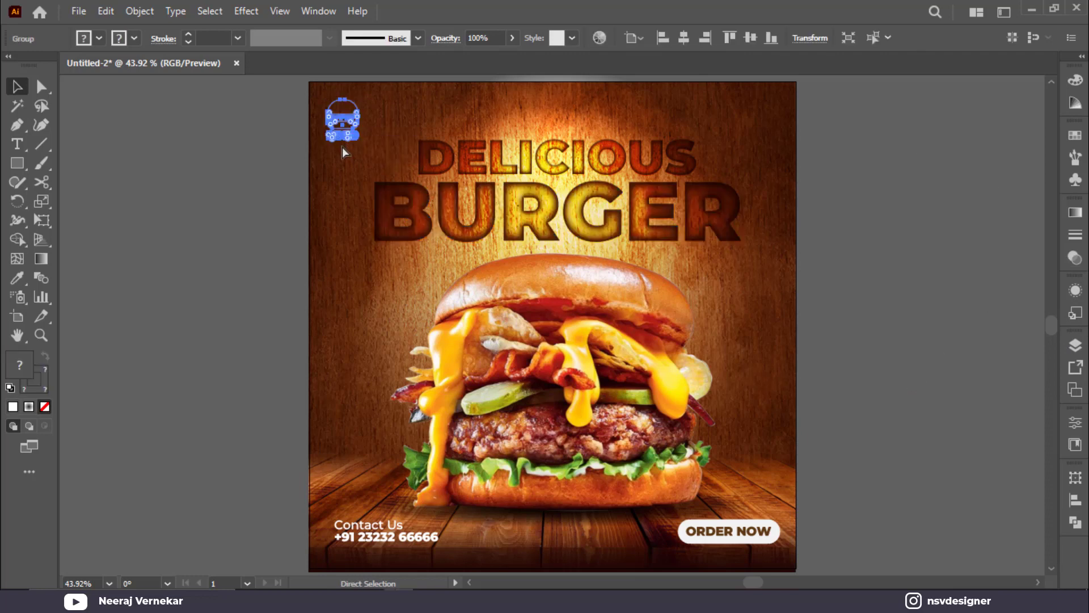
click(264, 207)
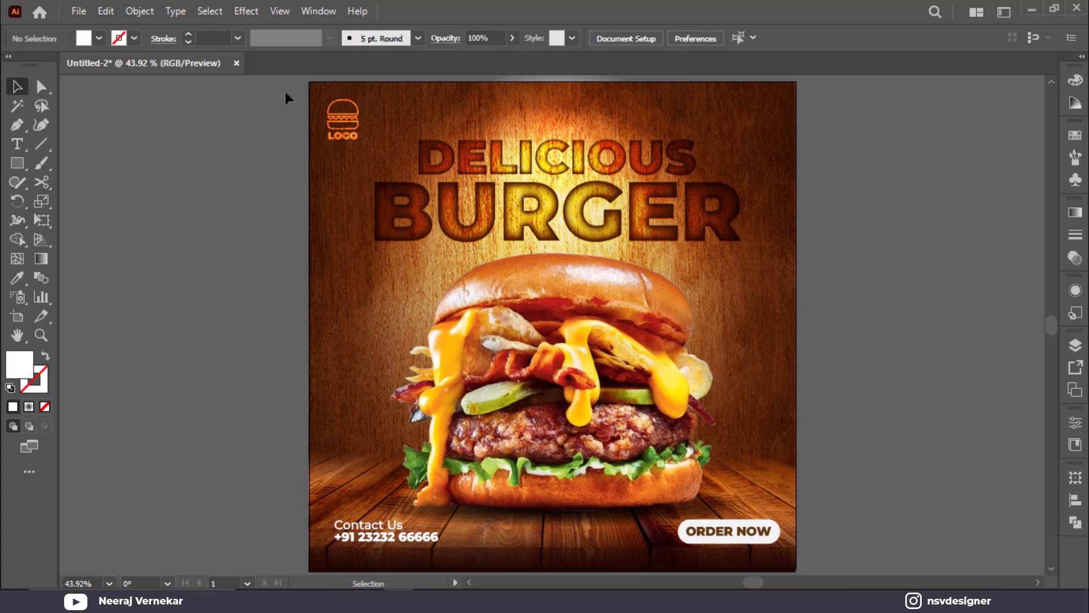
click(342, 119)
click(395, 141)
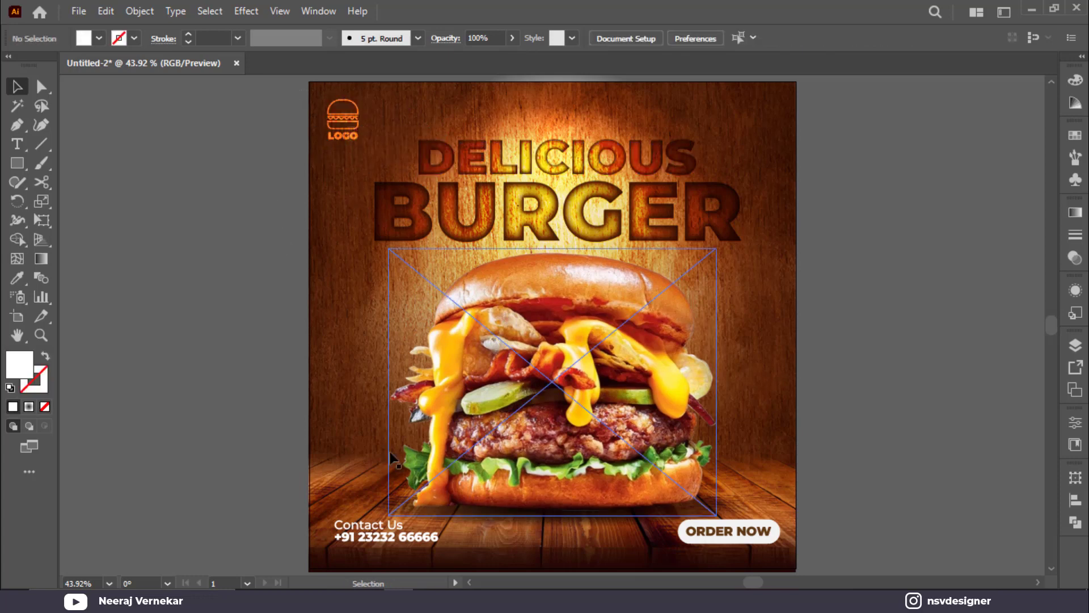
Set the ORDER NOW button group's Transparency blend mode to Overlay
click(754, 533)
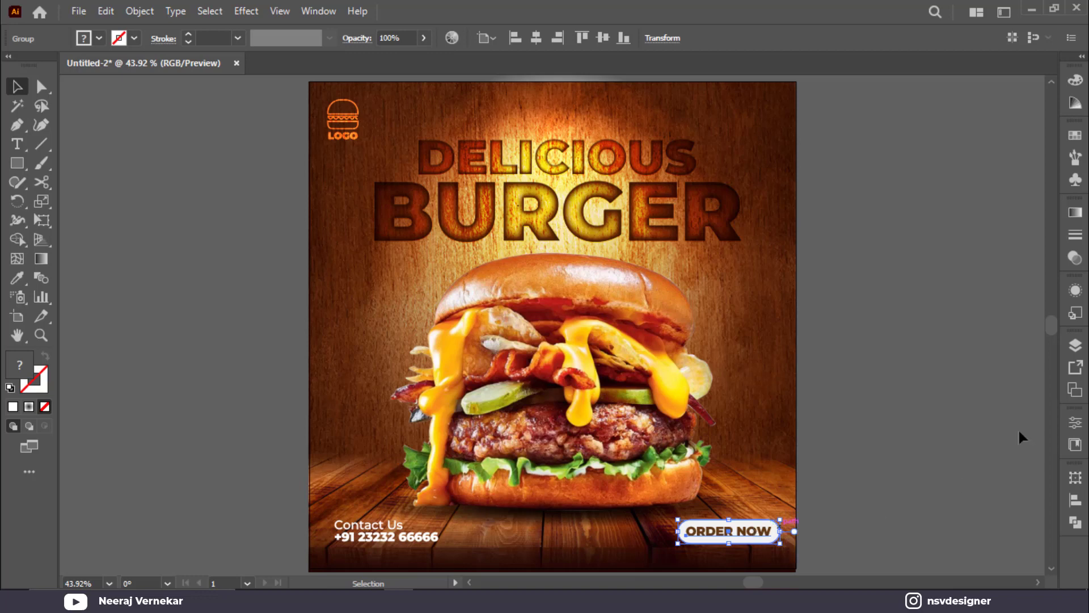
click(1075, 258)
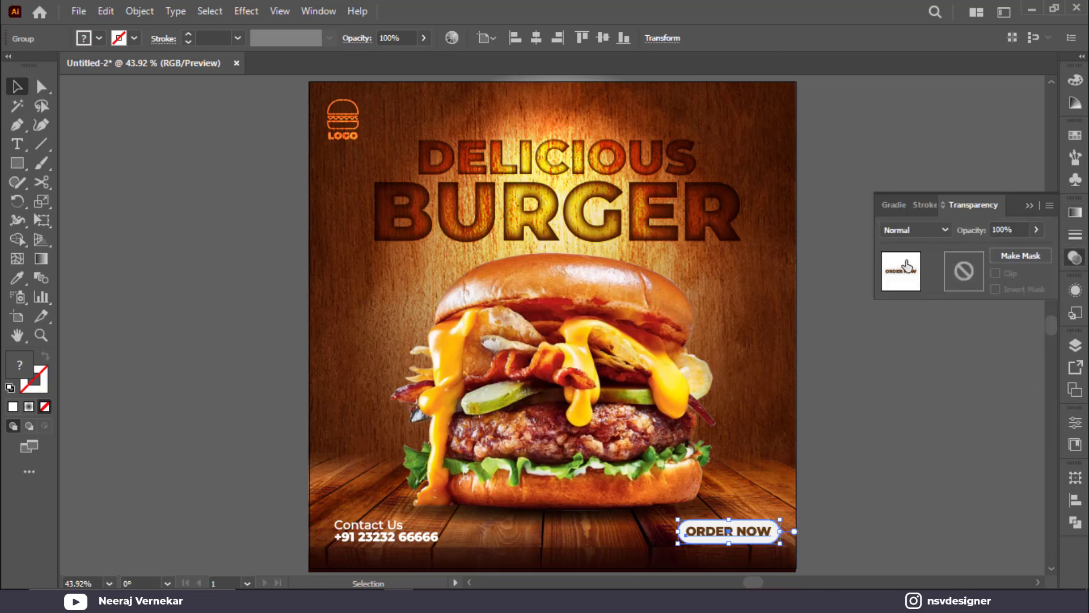
click(922, 229)
click(919, 382)
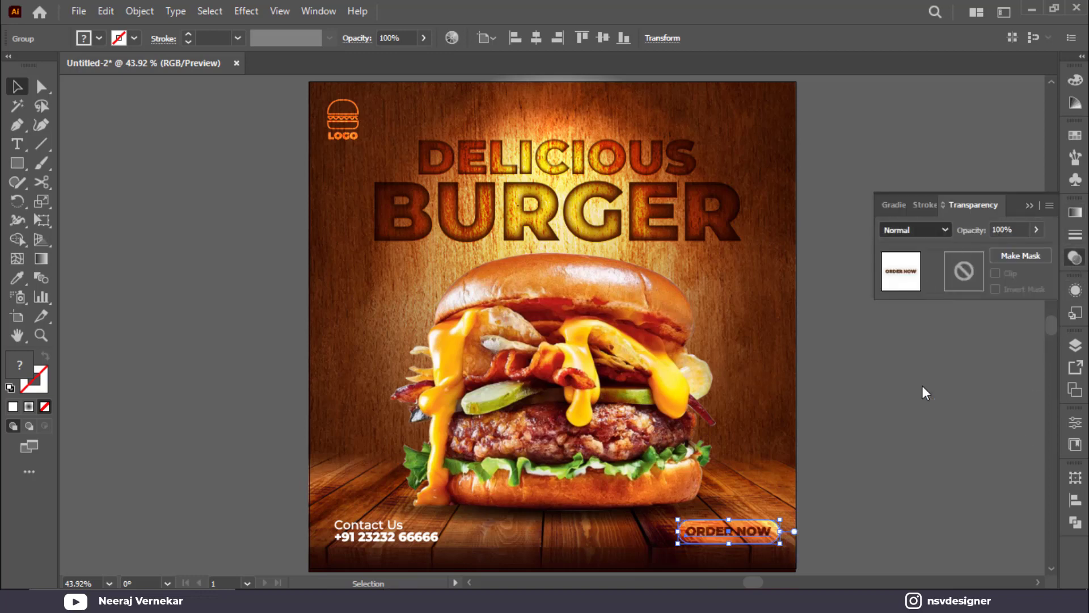
click(945, 501)
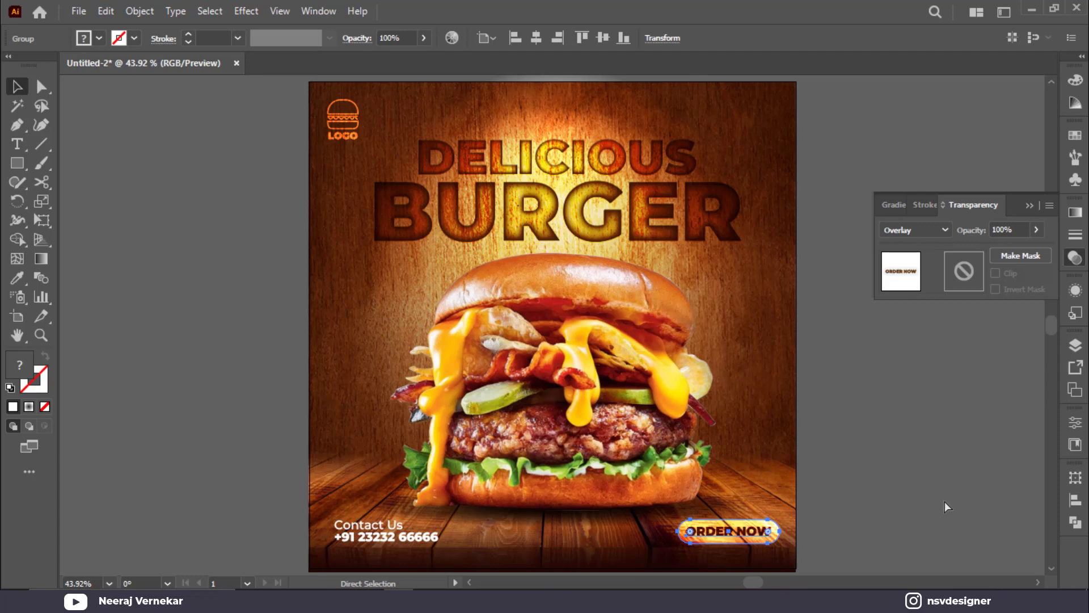
click(1028, 207)
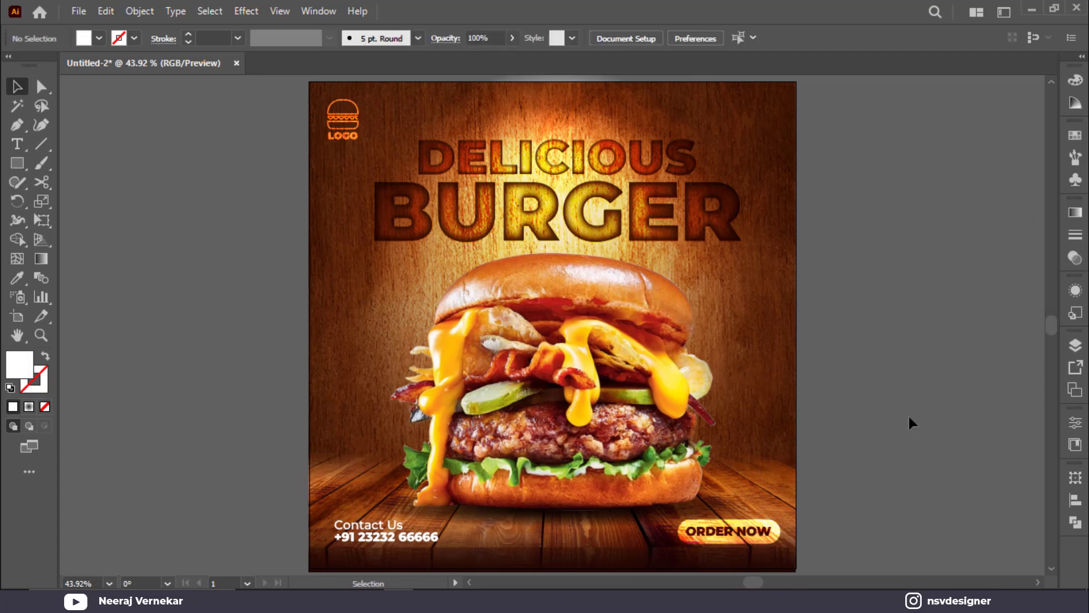
click(773, 539)
click(99, 38)
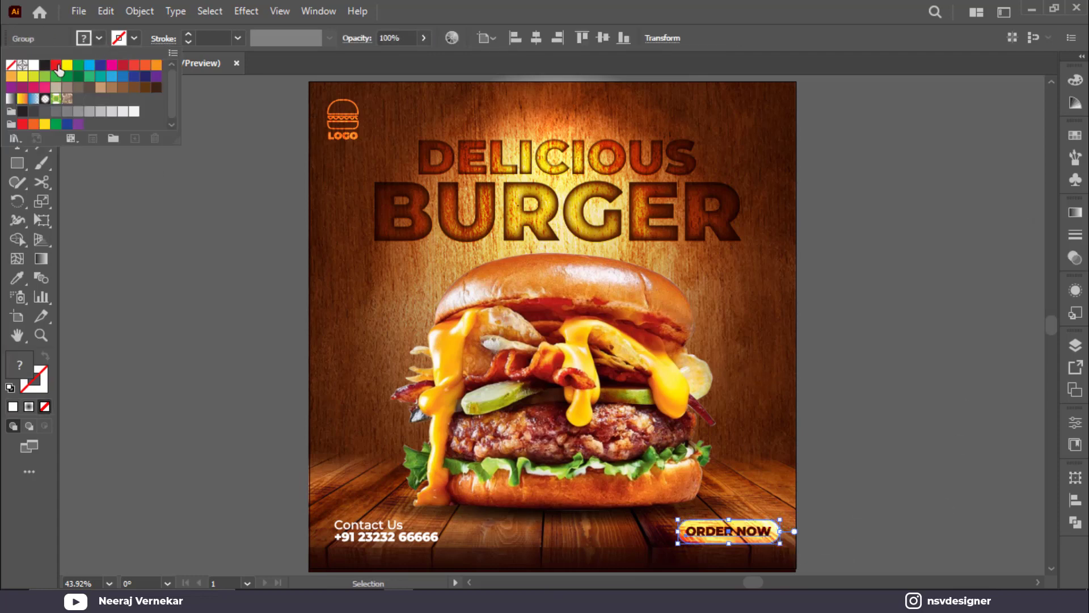
key(Escape)
click(941, 498)
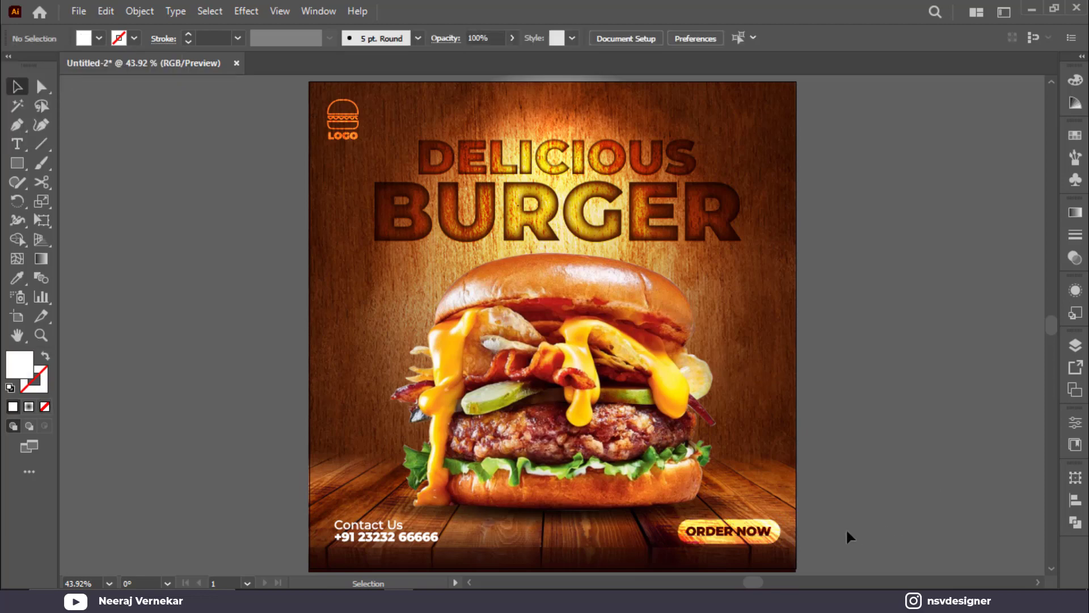
scroll(764, 535, up, 2)
Ungroup the ORDER NOW button and set its text fill to pure black 000000
scroll(749, 534, up, 3)
click(738, 534)
right_click(739, 532)
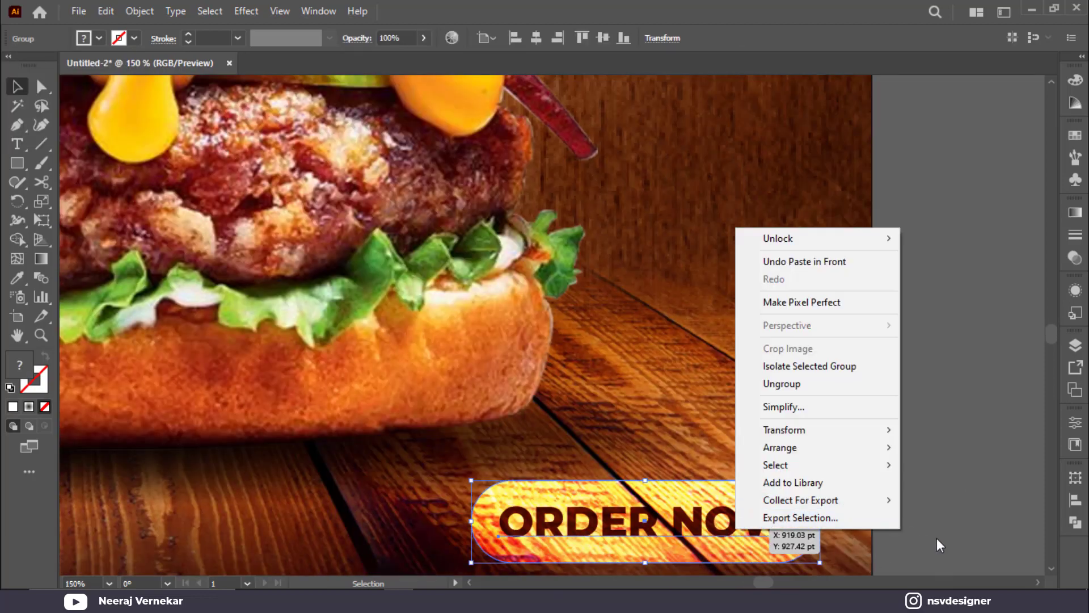
click(815, 389)
click(744, 528)
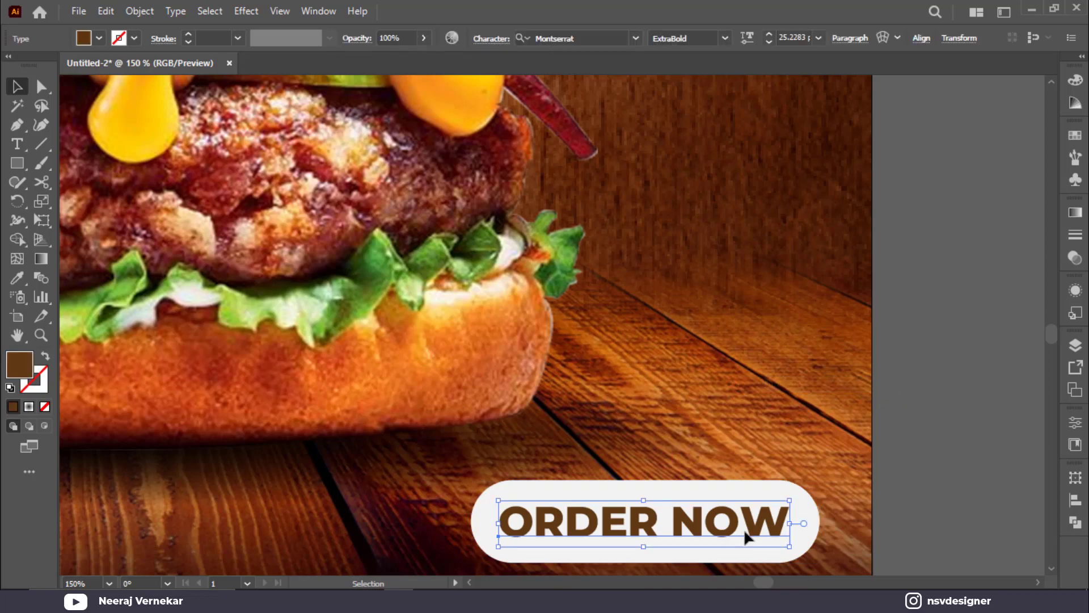
click(91, 38)
click(51, 73)
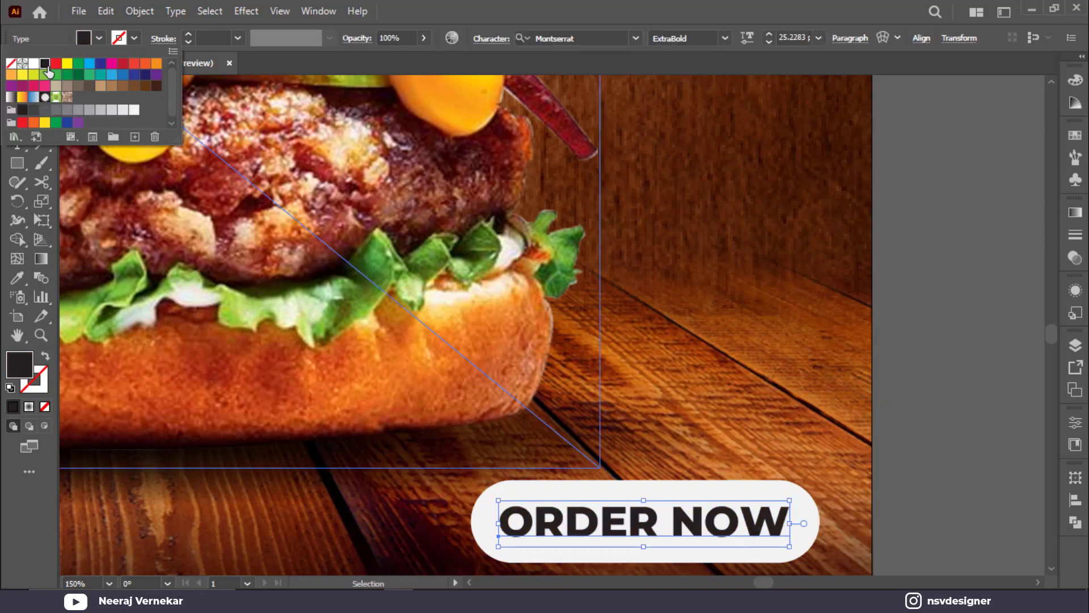
key(Escape)
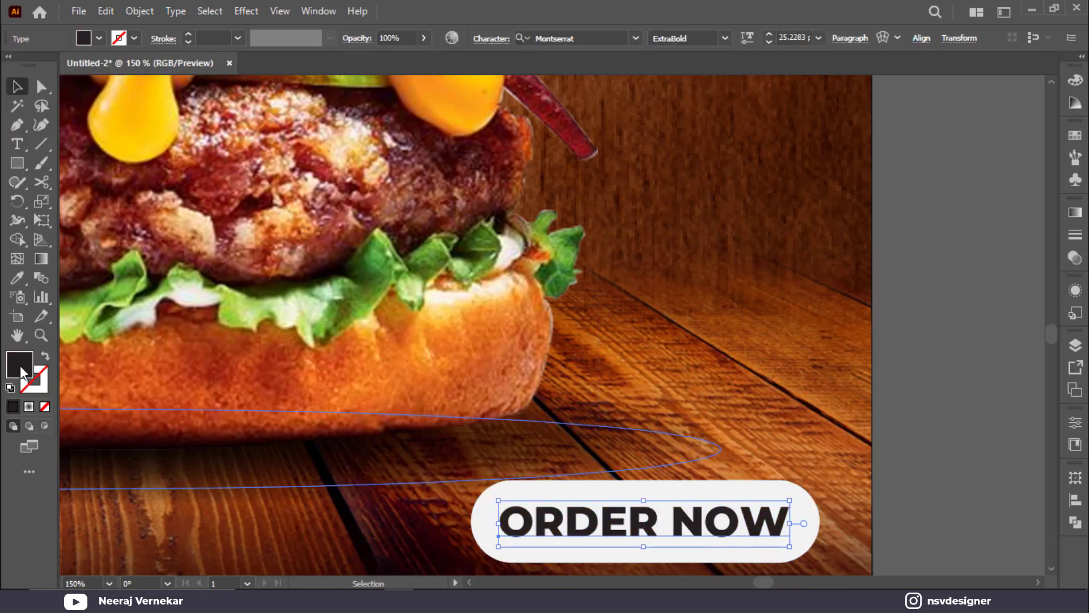
double_click(22, 372)
text(000000)
click(1070, 166)
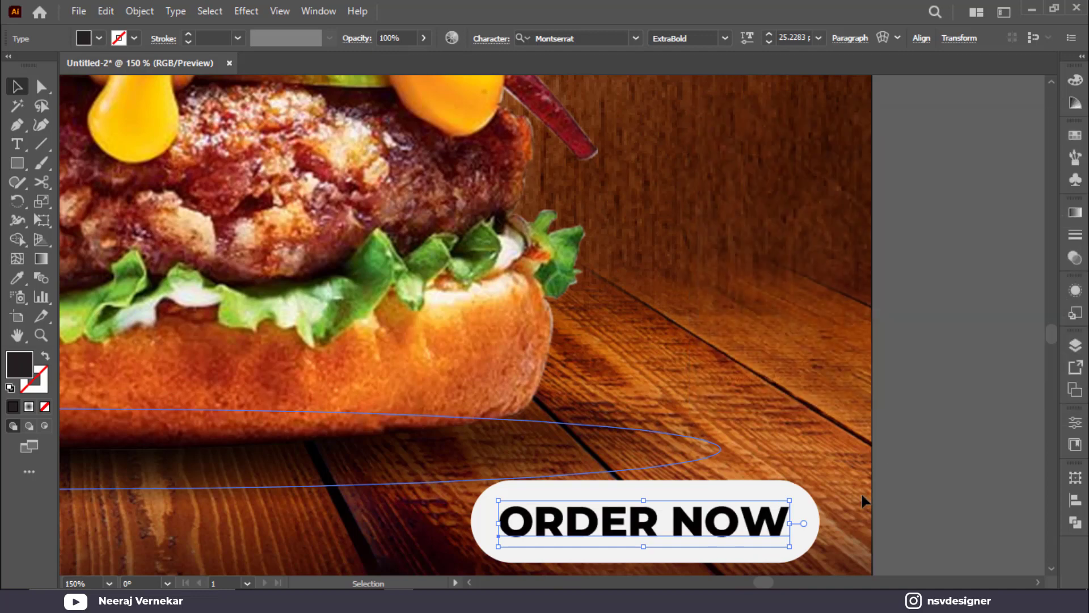
click(864, 502)
Give only the pill shape behind the text the Overlay blend mode
click(799, 522)
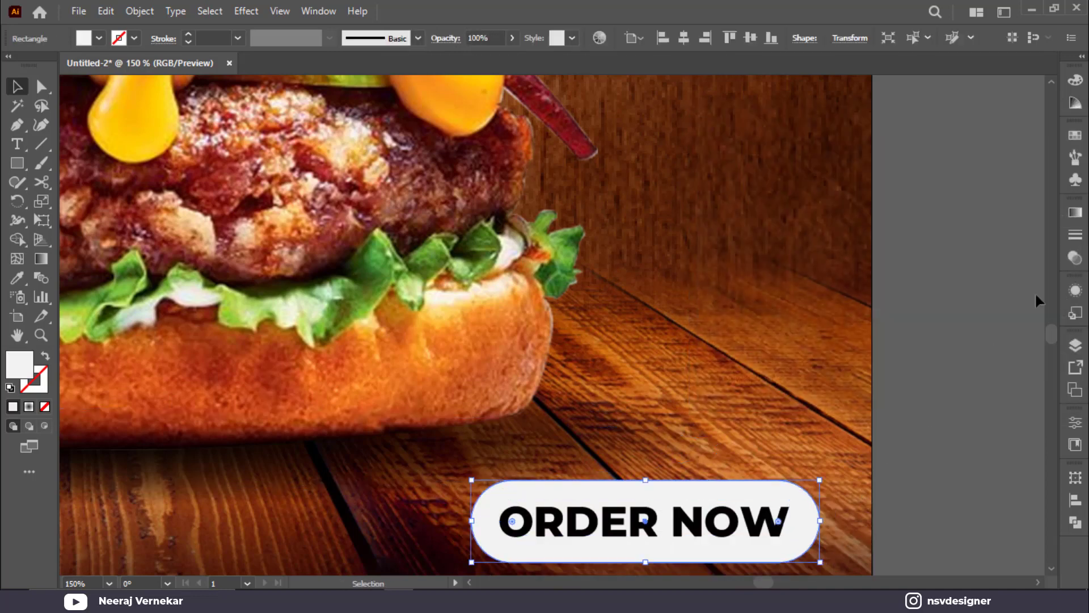
click(1075, 289)
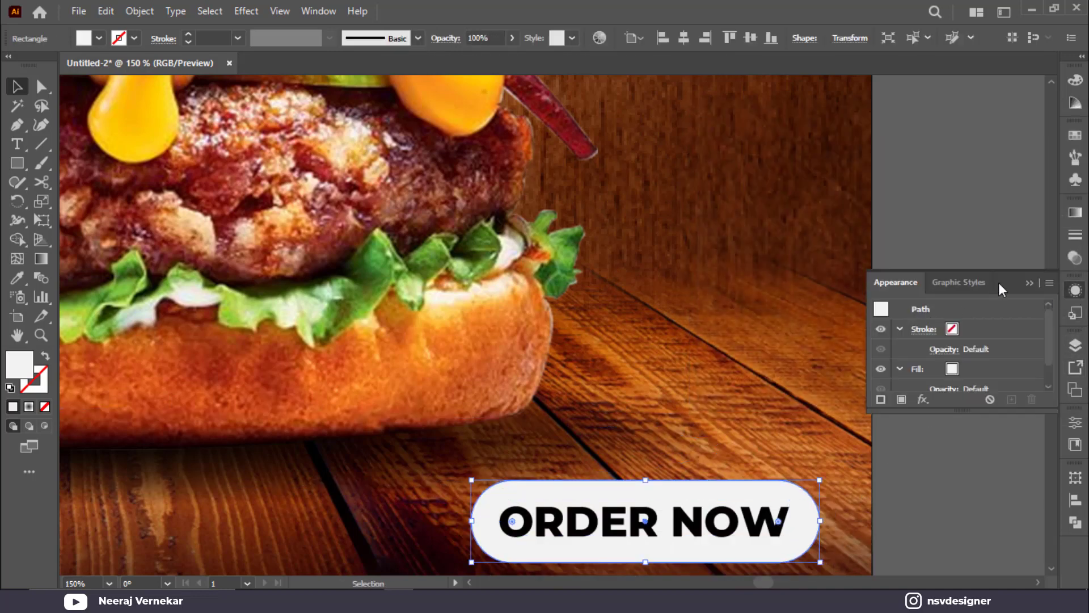
click(1075, 213)
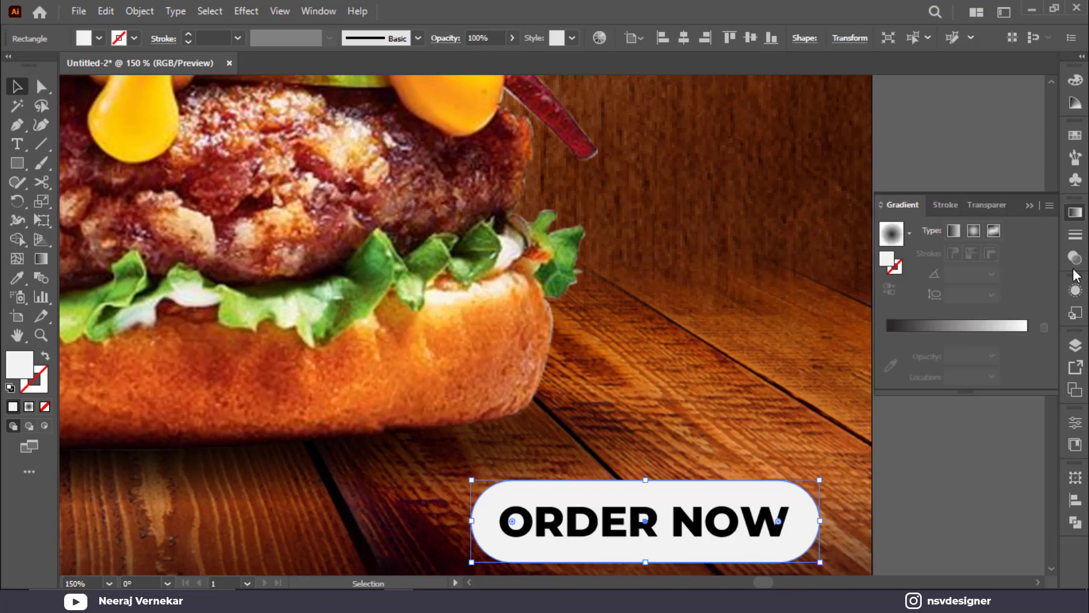
click(1075, 259)
click(940, 230)
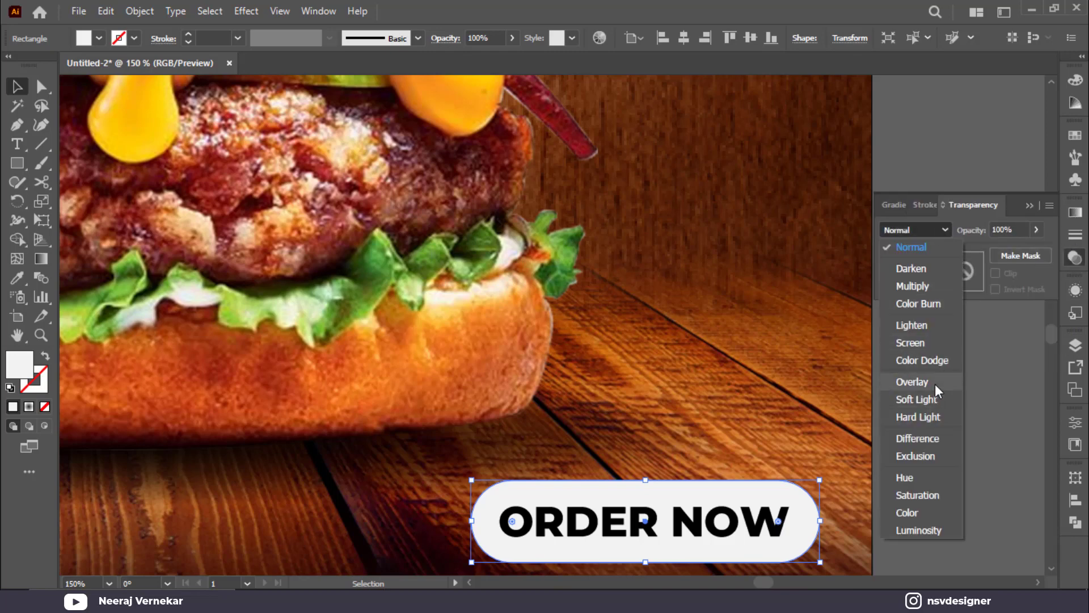
click(935, 384)
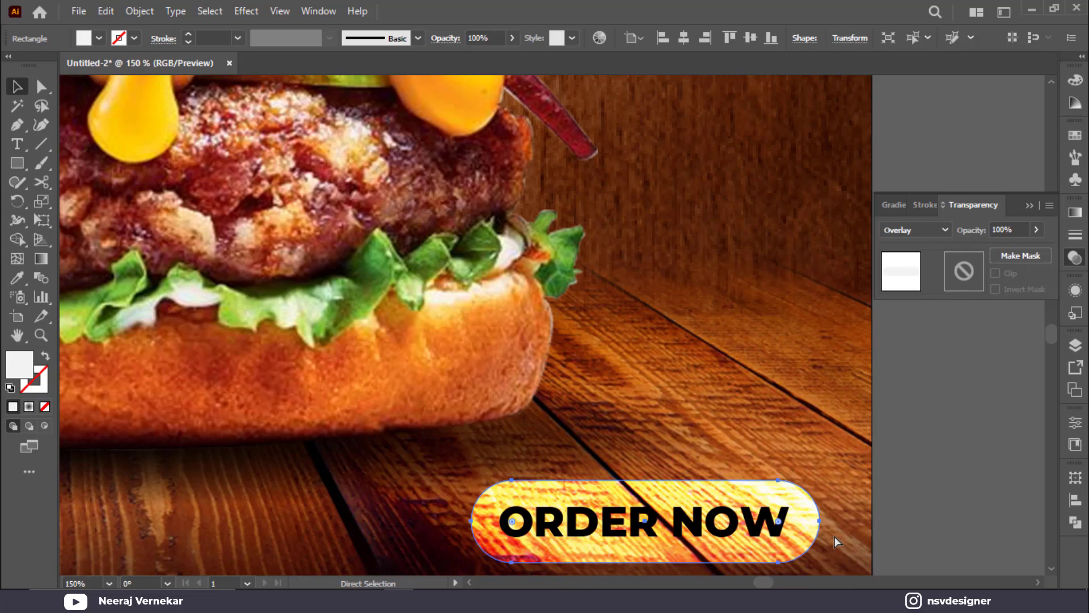
key(ctrl+shift+a)
key(ctrl+0)
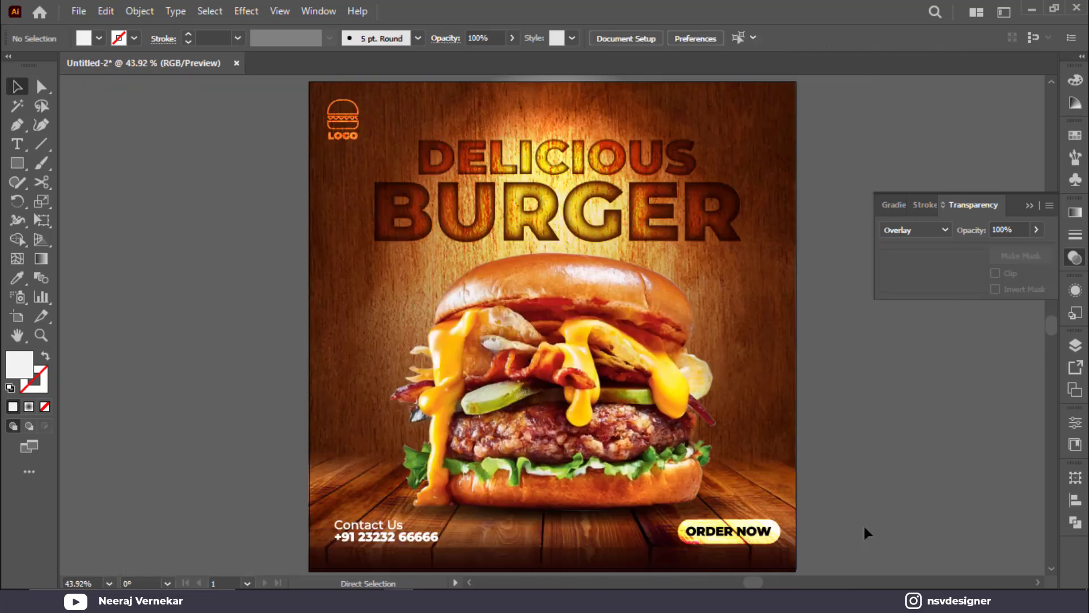
Recolour the ORDER NOW text dark brown
click(763, 532)
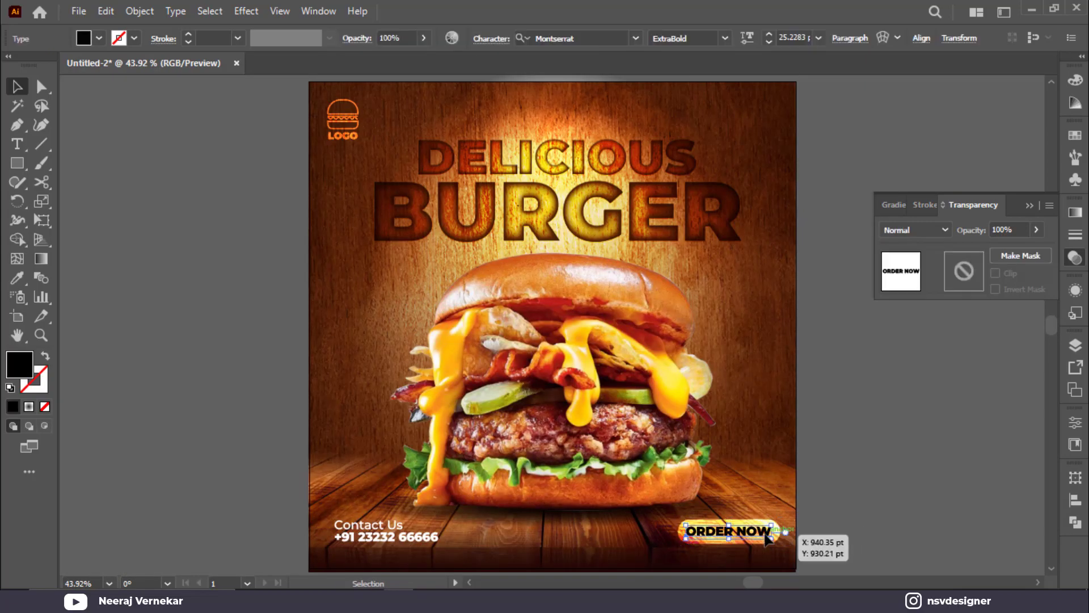
click(99, 38)
click(157, 88)
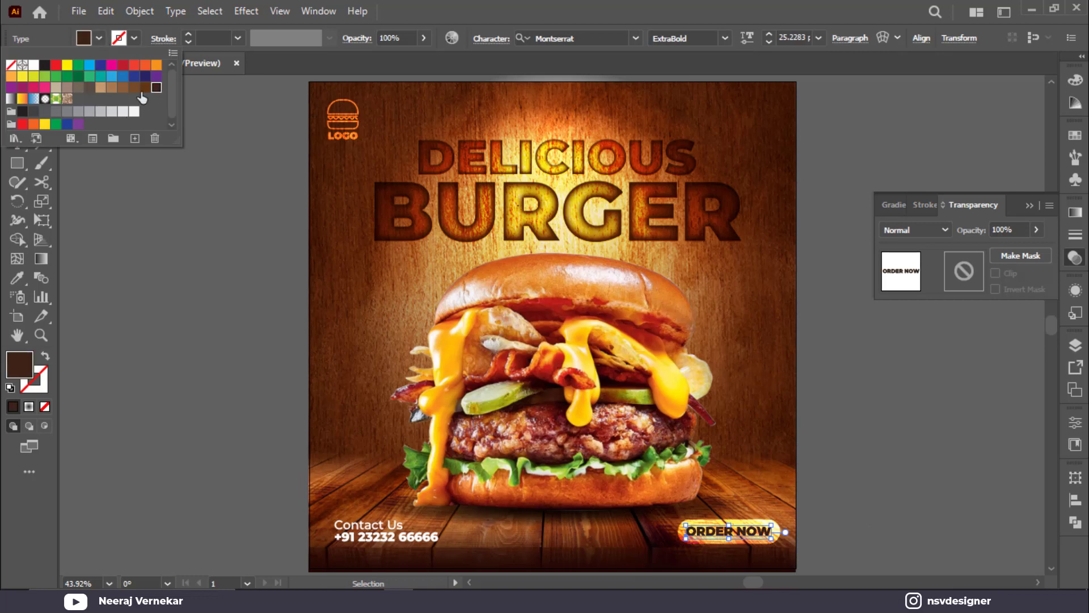
click(268, 346)
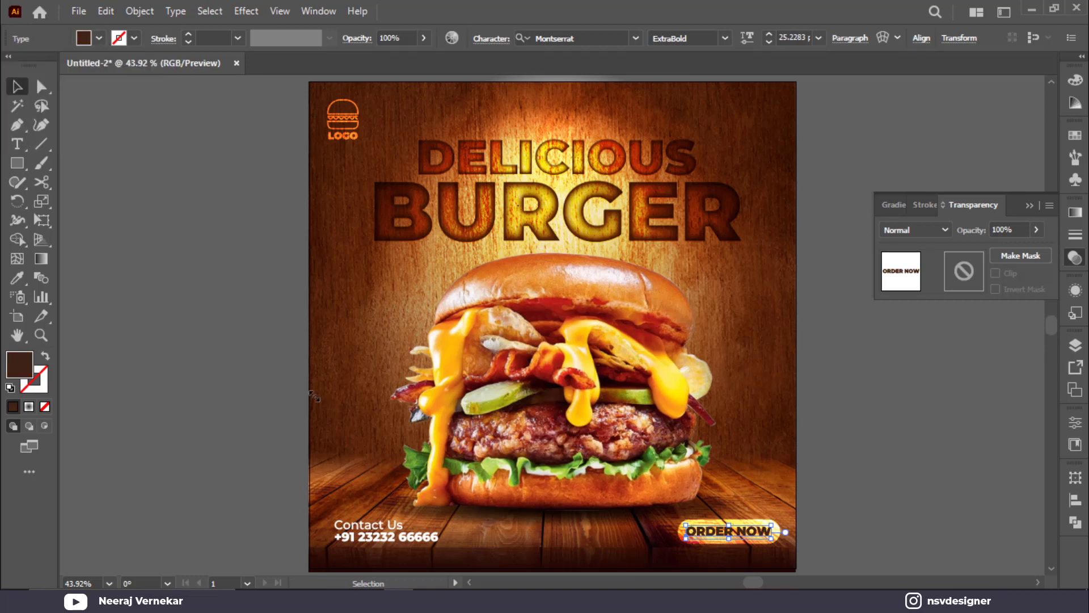
click(1017, 363)
click(1030, 207)
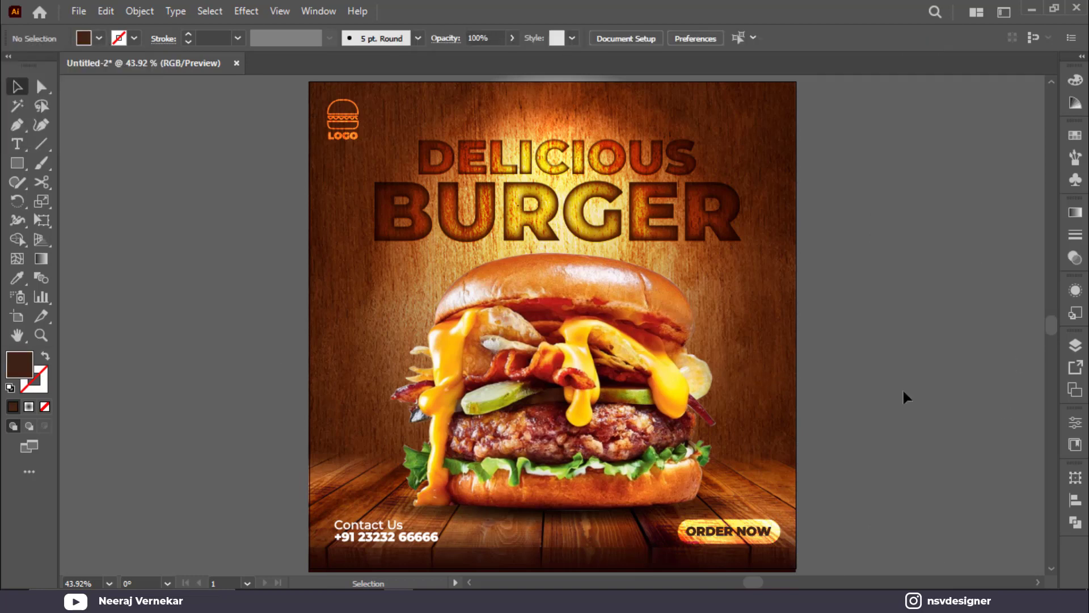
Set the Contact Us and phone number group's Transparency blend mode to Overlay
click(427, 528)
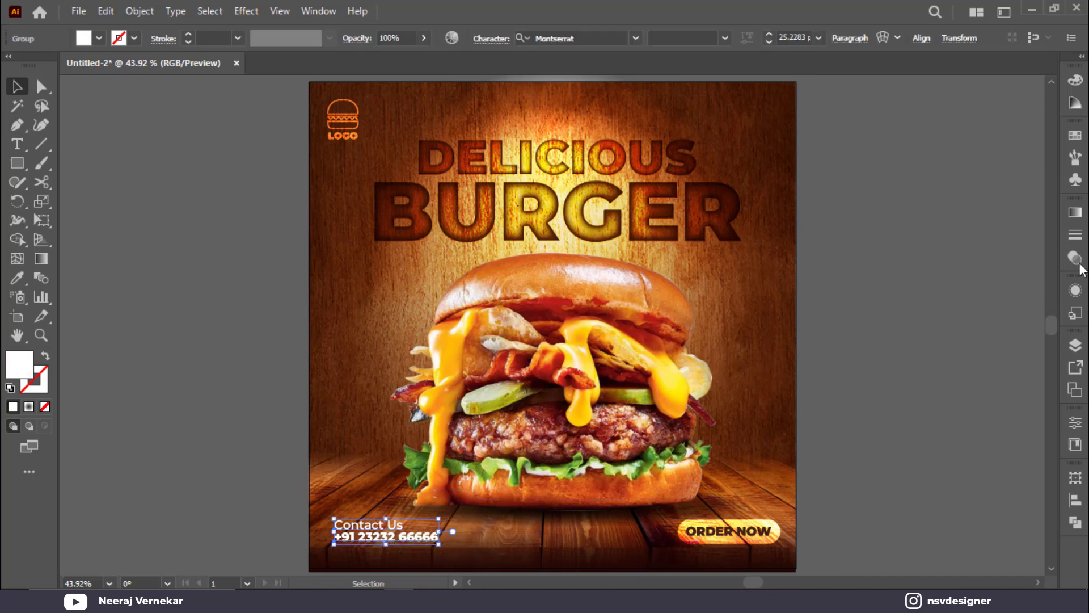
click(1073, 297)
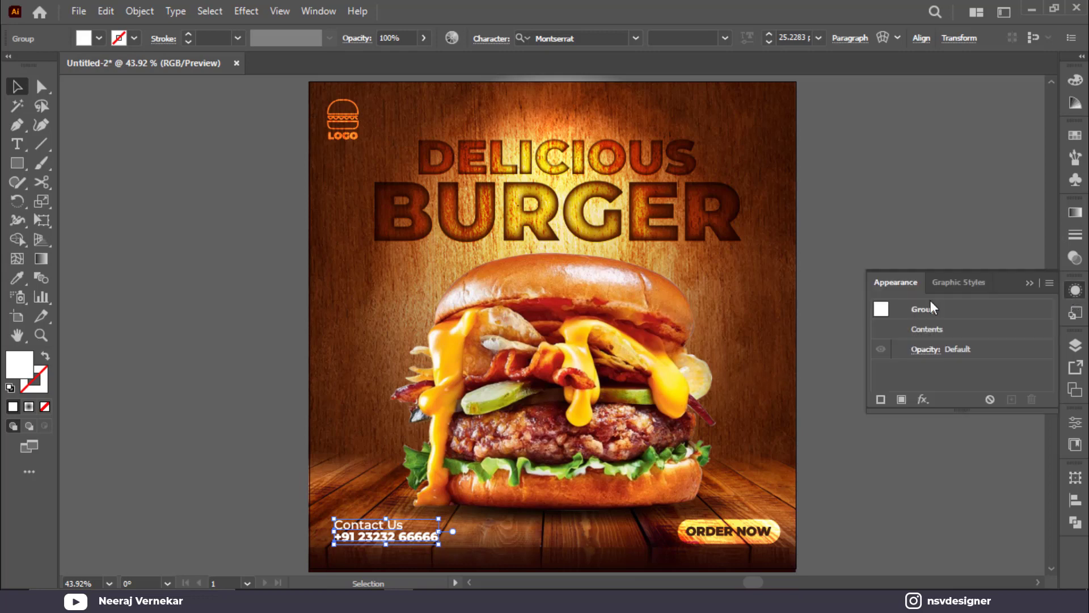
click(1074, 258)
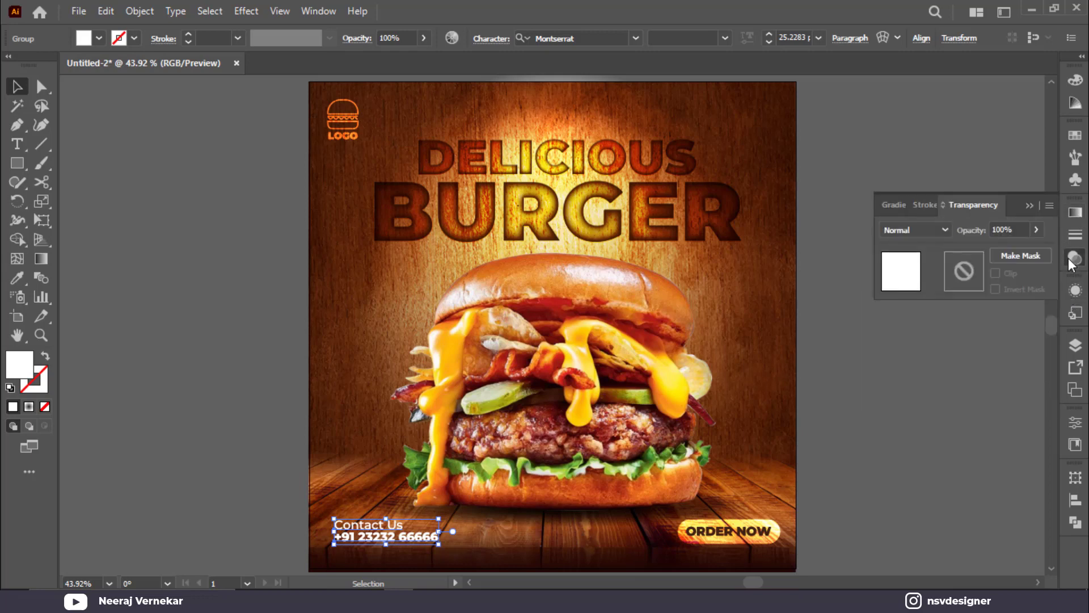
click(930, 232)
click(935, 382)
key(a)
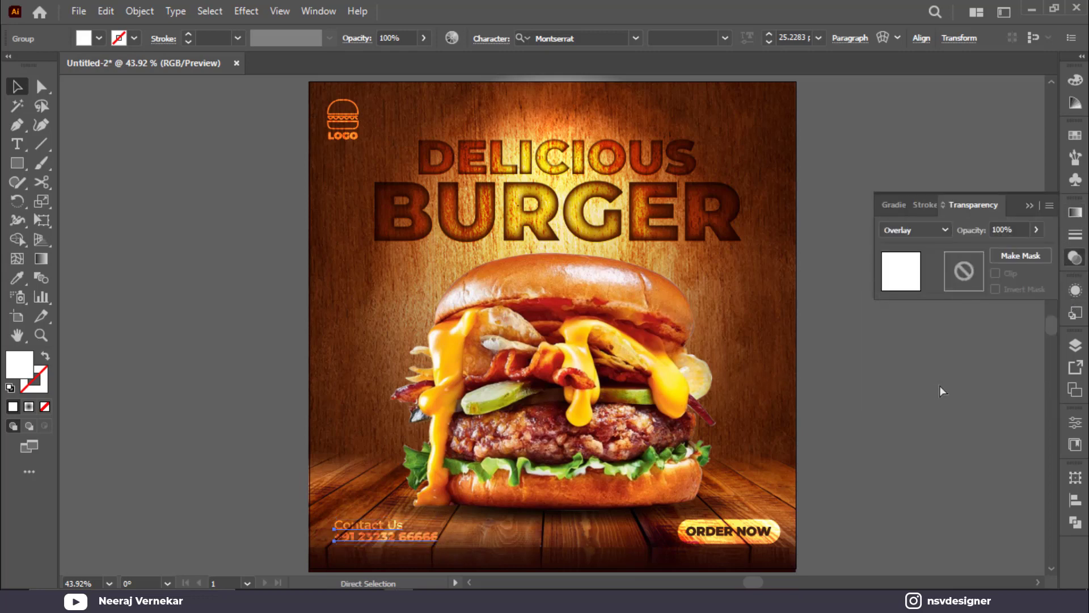
key(ctrl+shift+a)
click(1030, 206)
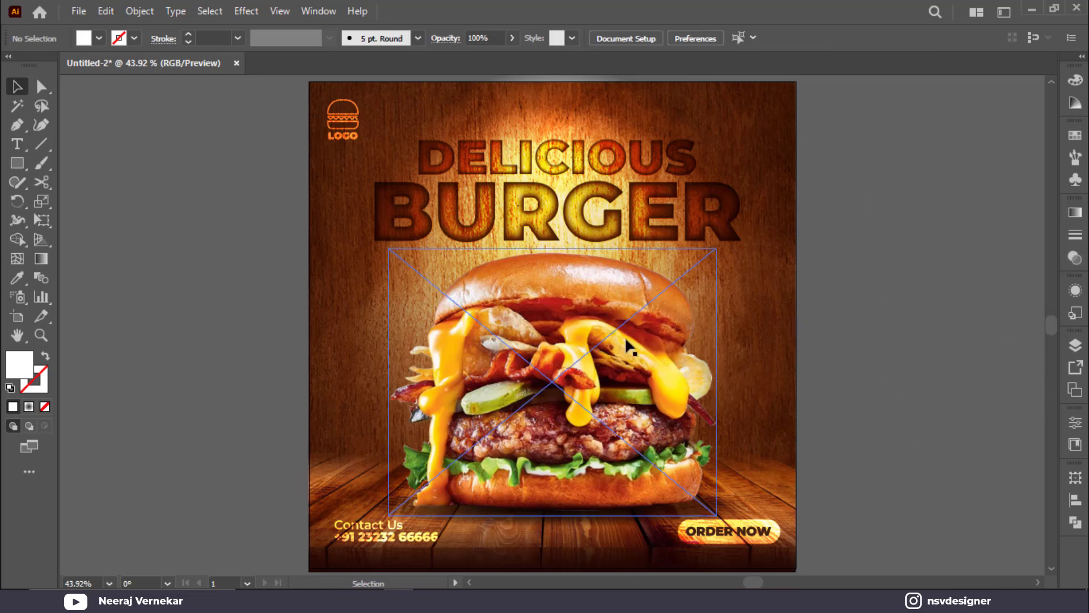
Draw a curved Pen path beside the burger's right edge and remove its fill
click(17, 143)
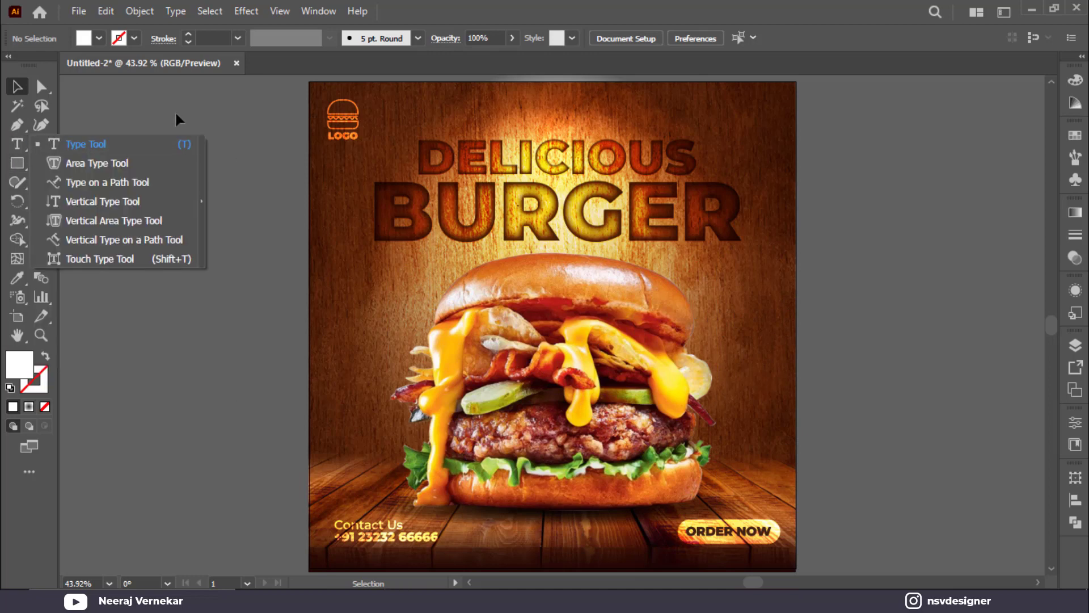
click(182, 169)
click(18, 143)
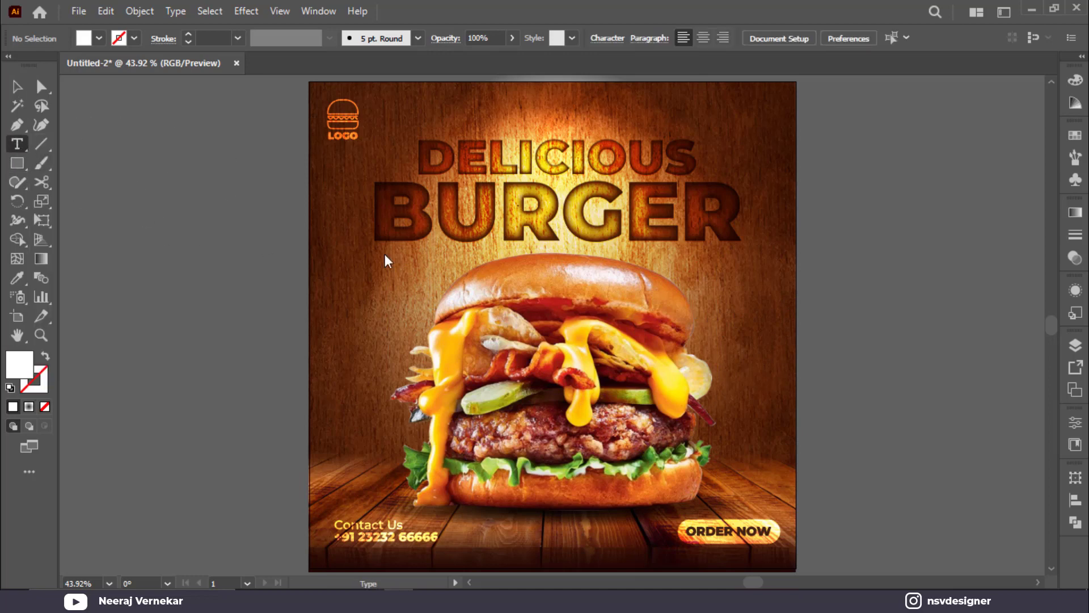
click(17, 124)
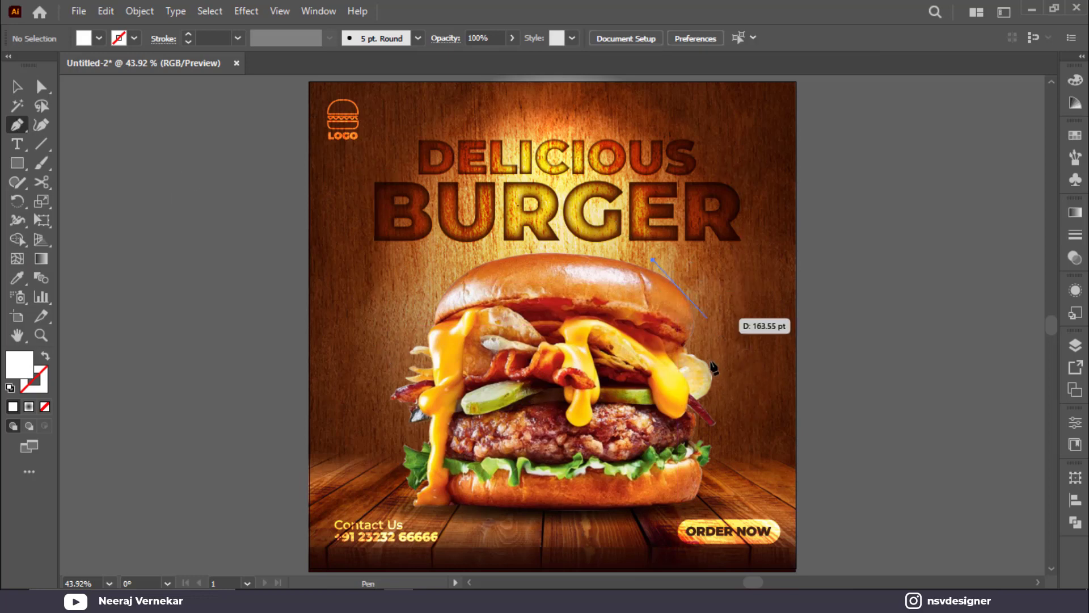
ctrl+click(716, 412)
drag(717, 414, 734, 296)
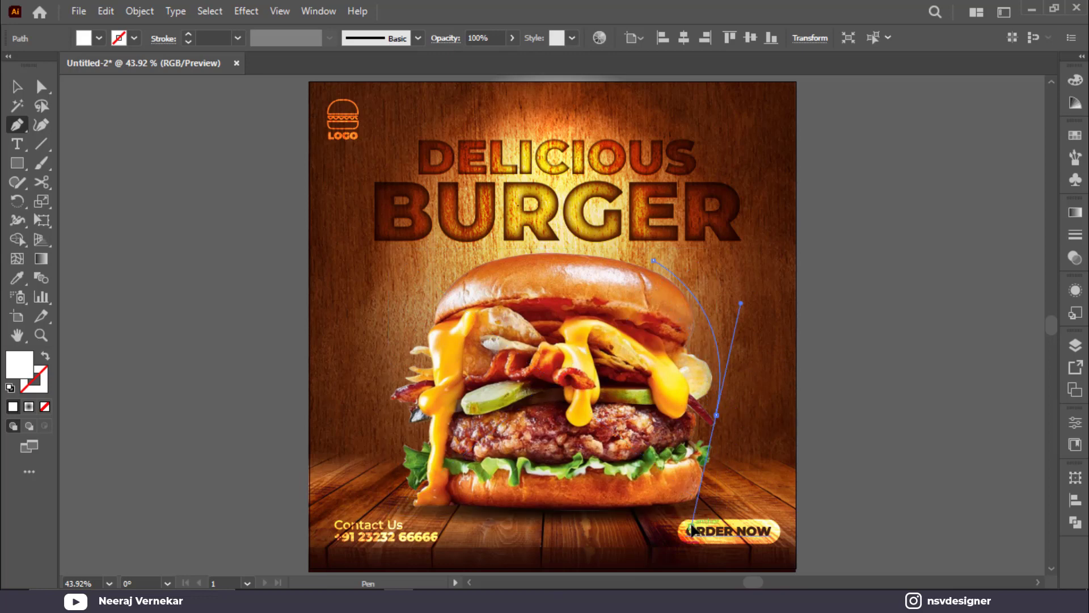
key(shift+x)
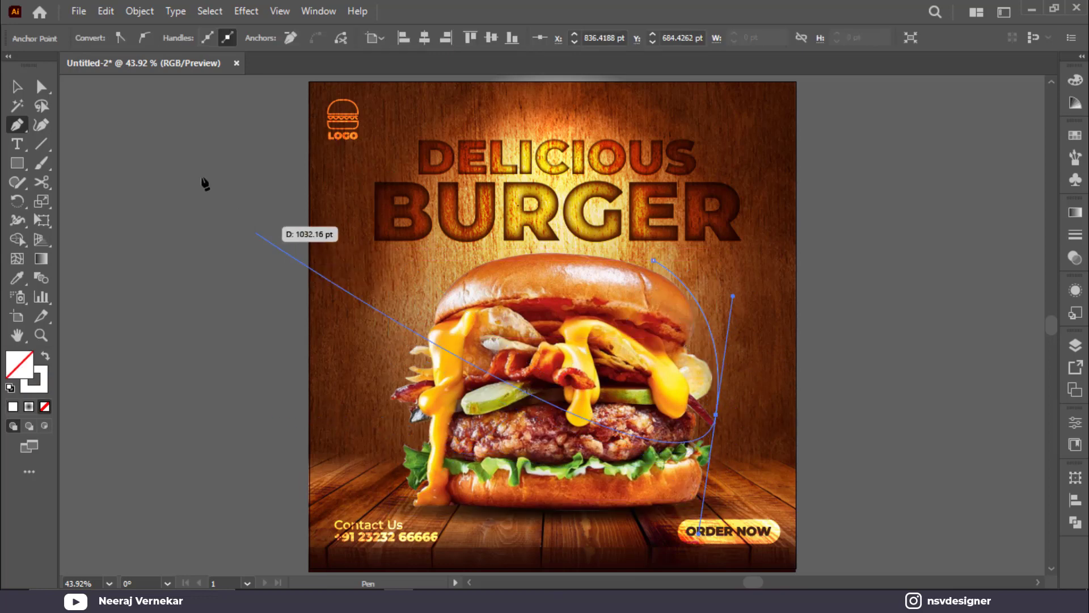
Replace the placeholder with 'Hurry Uo Limited Offer !' as type along the curve
click(17, 143)
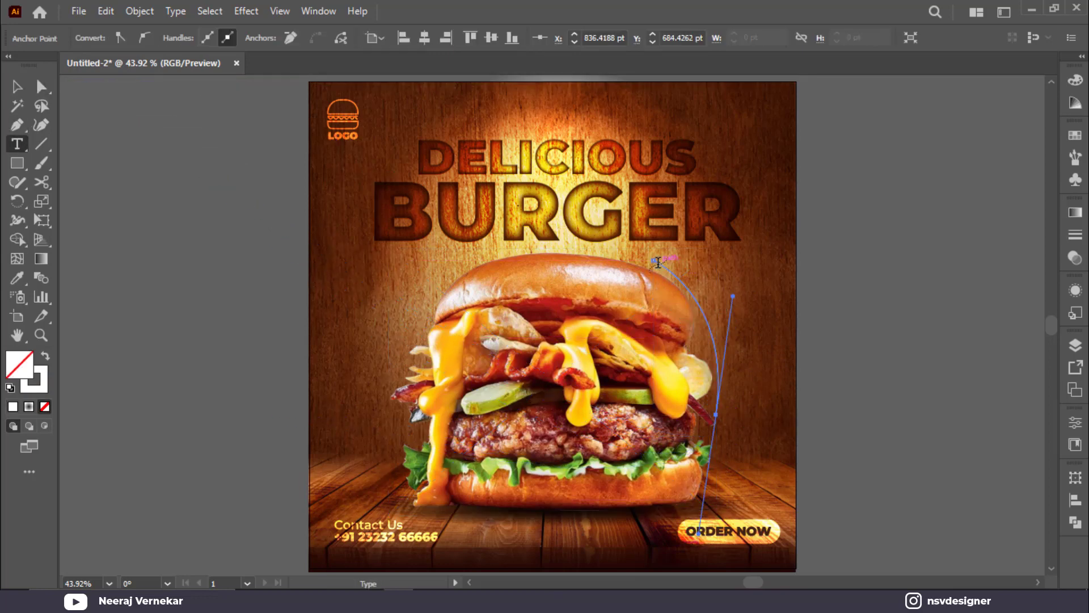
click(658, 263)
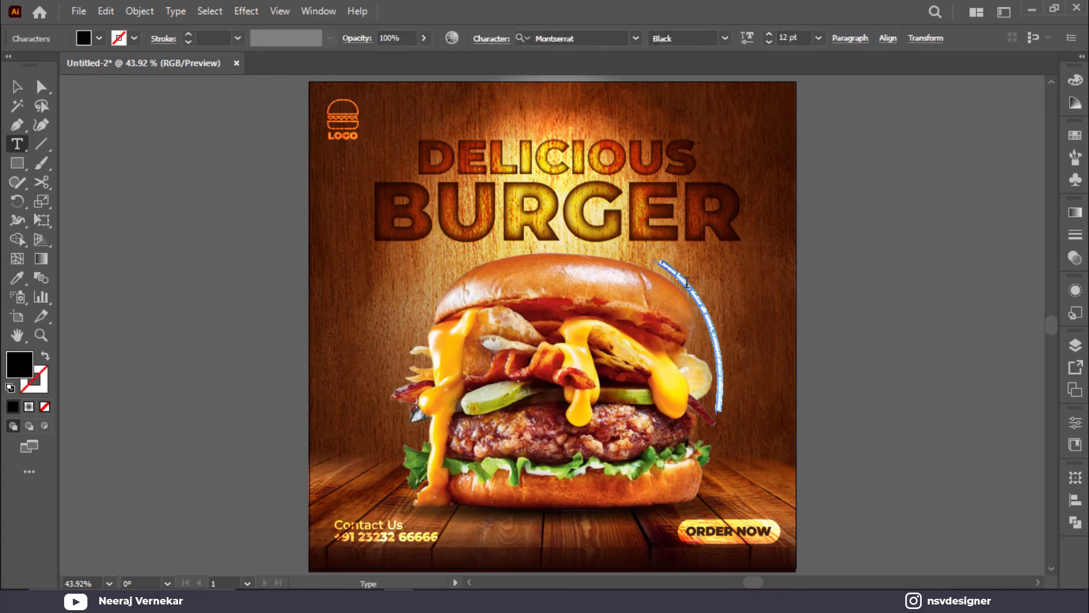
key(BackSpace)
text(Hurry Up Limited Offer)
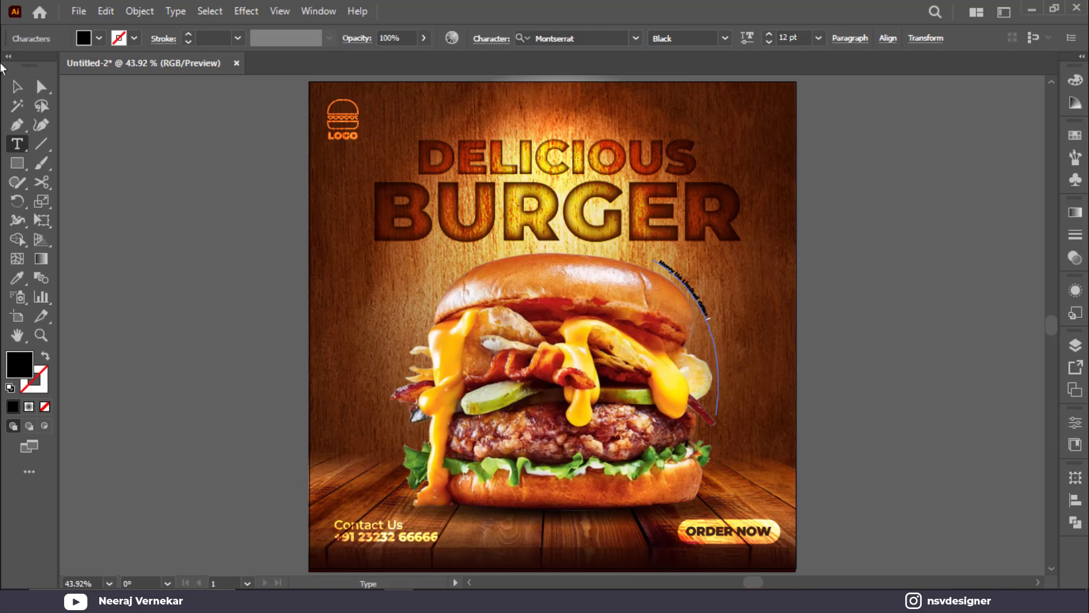
key(Escape)
Raise the offer text to 40 pt and set its font to Brush Script MT Italic
scroll(801, 35, up, 2)
scroll(801, 35, up, 3)
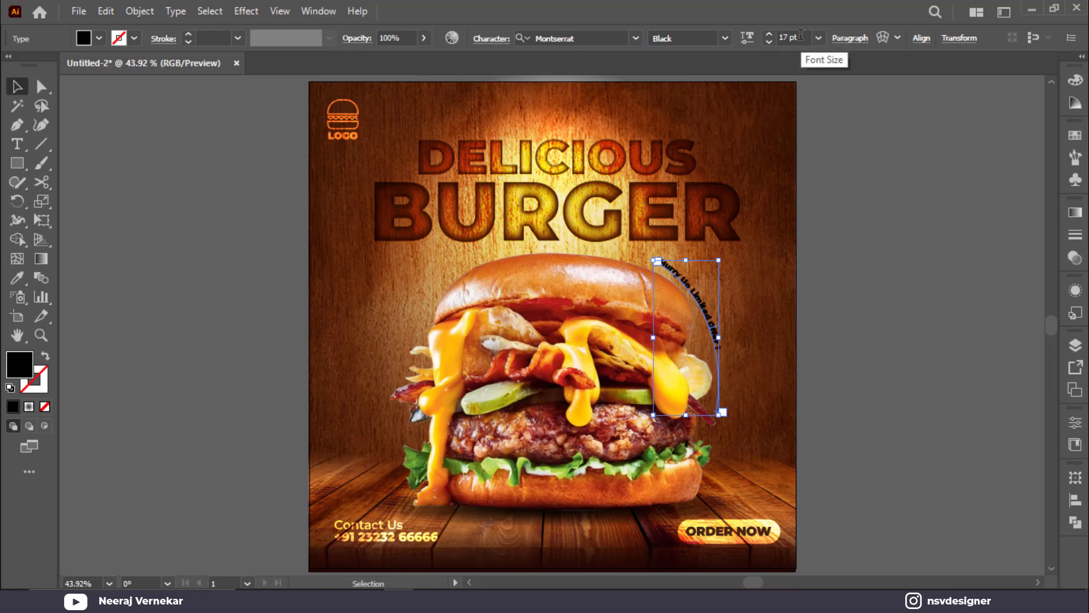
scroll(801, 35, up, 3)
scroll(801, 35, up, 2)
click(636, 38)
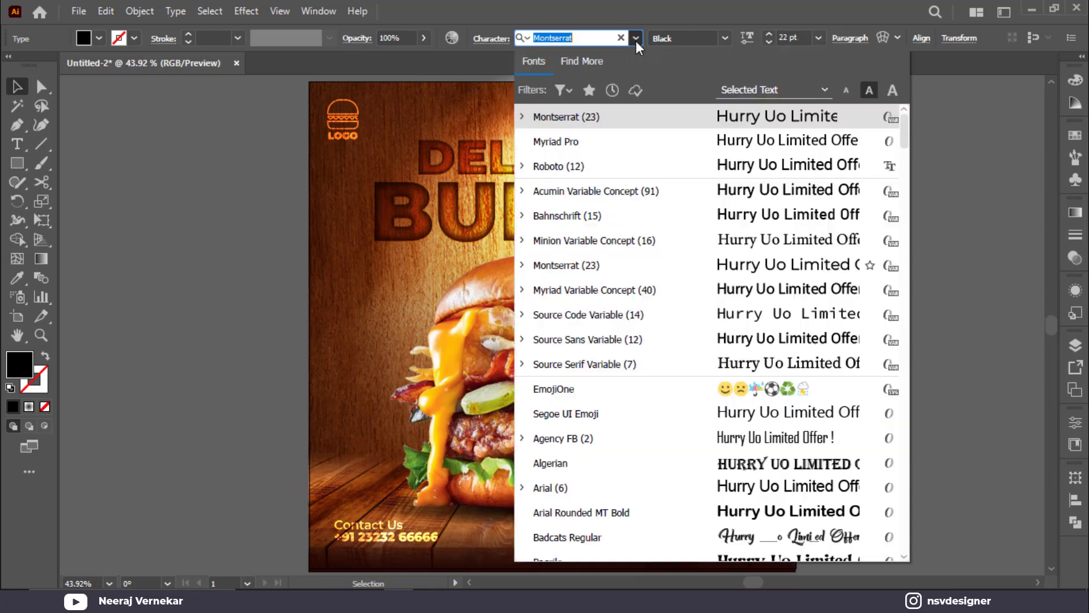
scroll(792, 247, down, 1)
scroll(792, 392, down, 2)
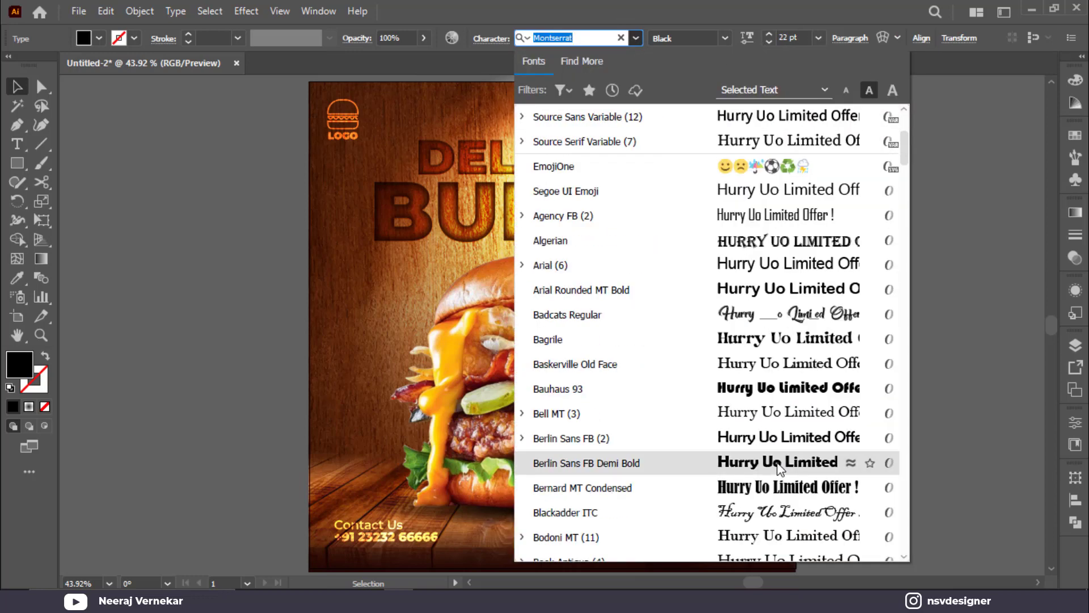
scroll(783, 470, down, 1)
scroll(777, 473, down, 2)
scroll(778, 475, down, 1)
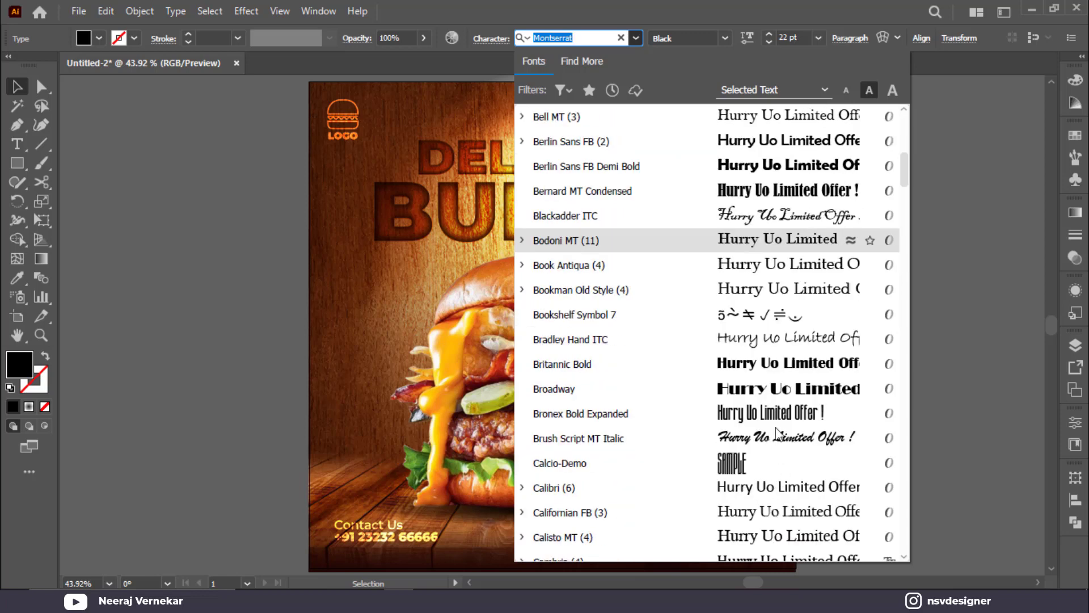
click(773, 443)
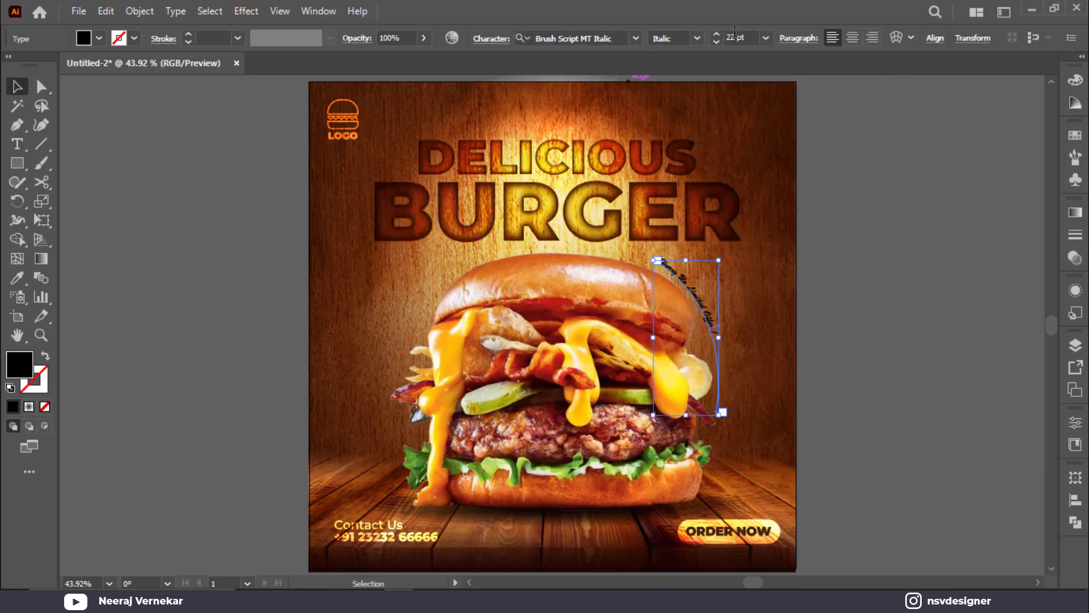
Make the offer text's fill white
scroll(748, 38, up, 4)
scroll(748, 37, up, 4)
scroll(748, 38, up, 4)
scroll(748, 38, up, 4)
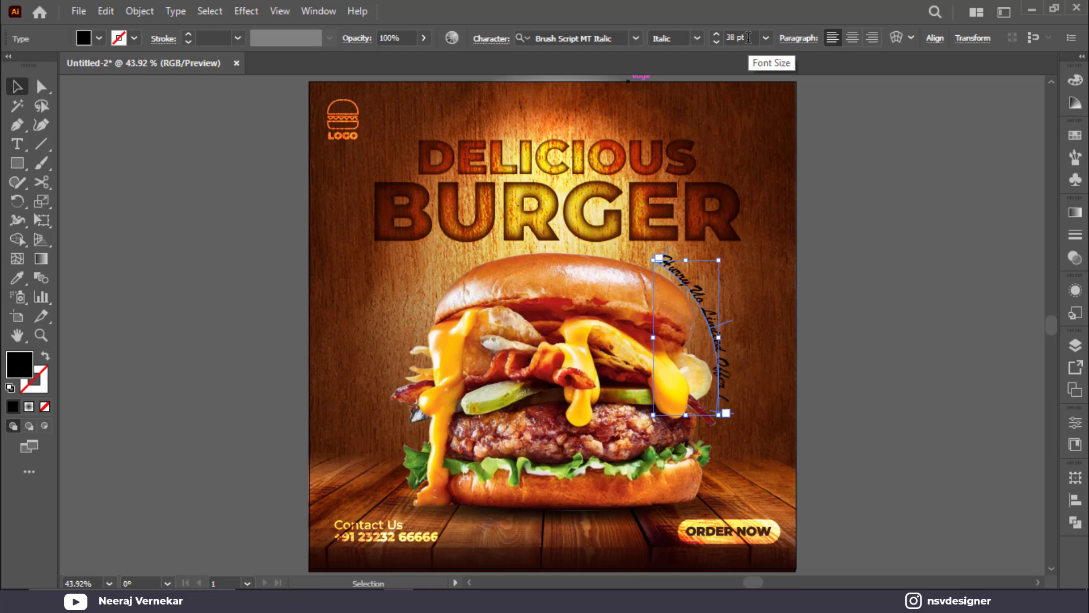
scroll(748, 38, up, 2)
click(85, 38)
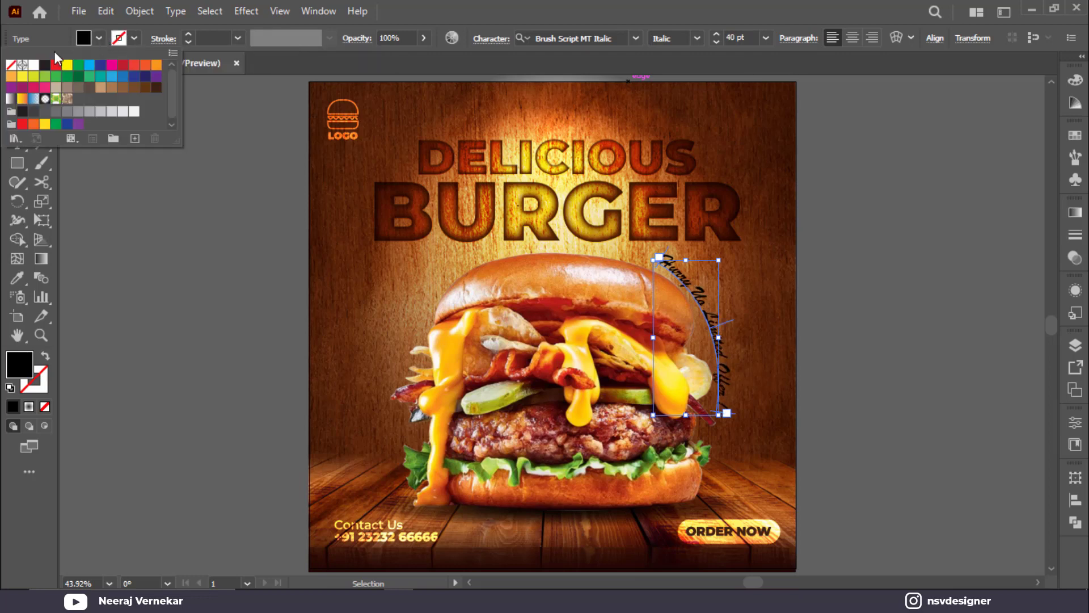
click(35, 65)
key(Escape)
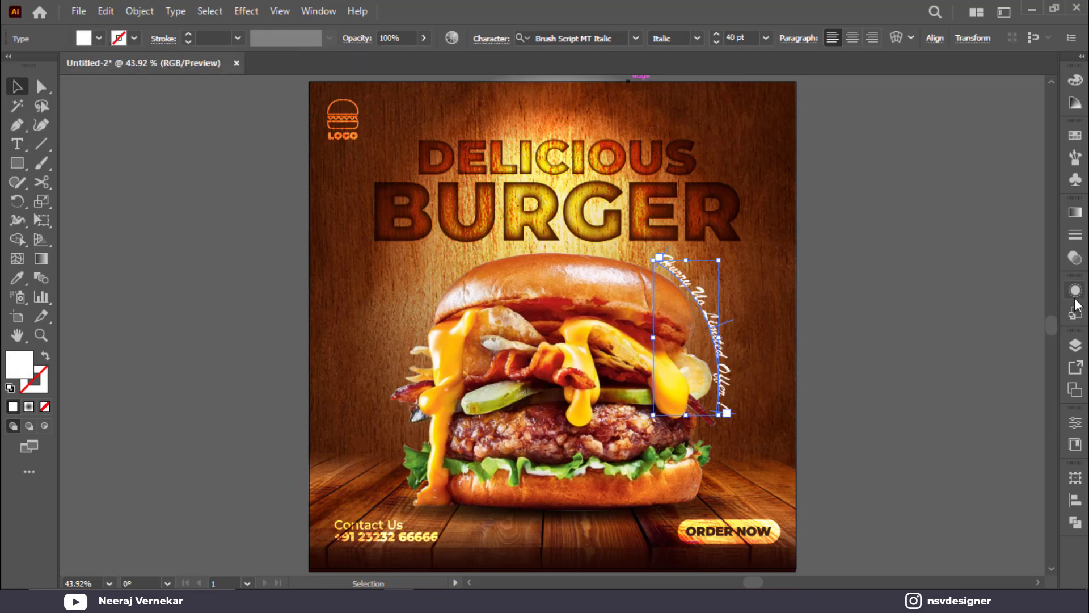
Set the offer text's Transparency blend mode to Overlay
click(1075, 290)
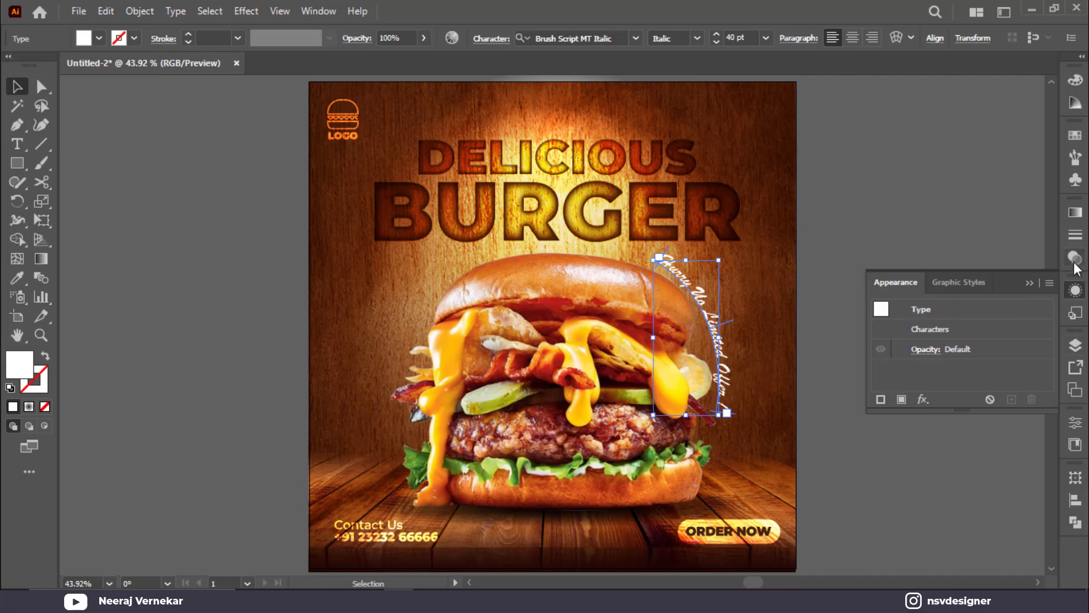
click(1075, 213)
click(1076, 259)
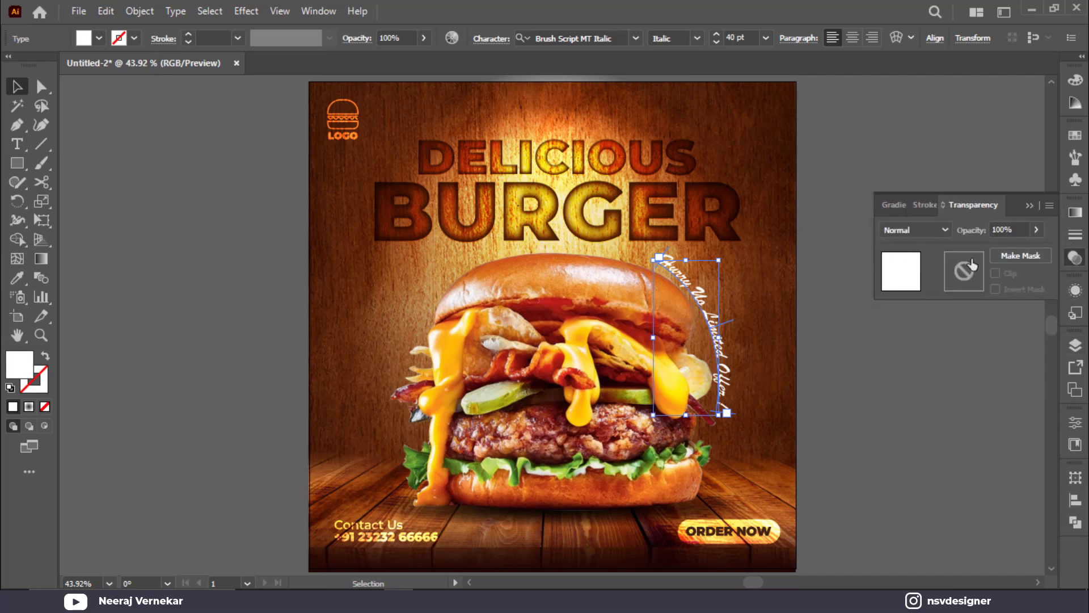
click(945, 230)
click(914, 382)
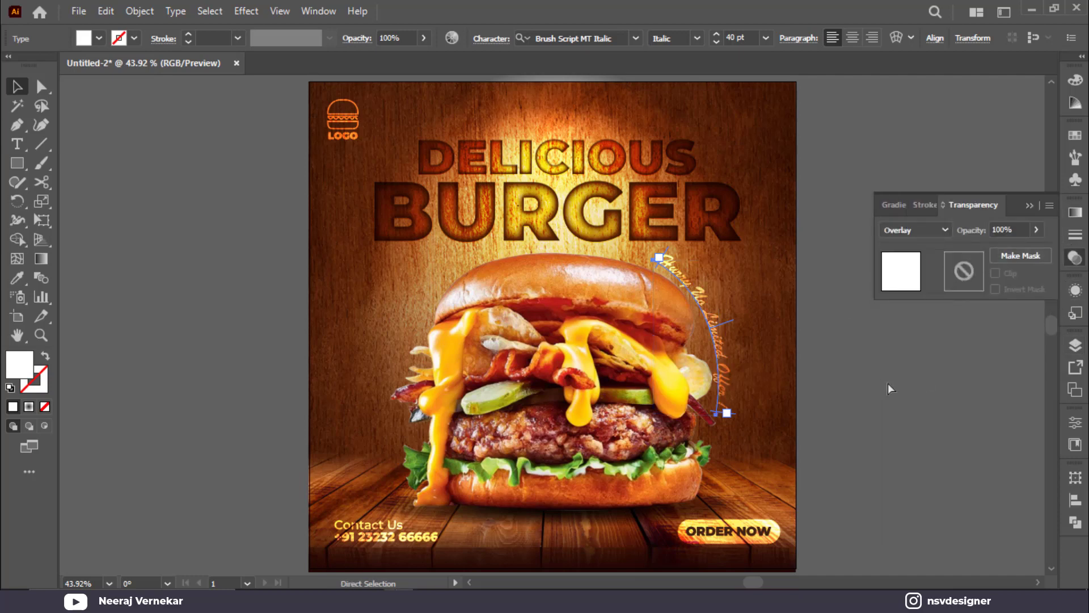
click(916, 400)
click(1075, 258)
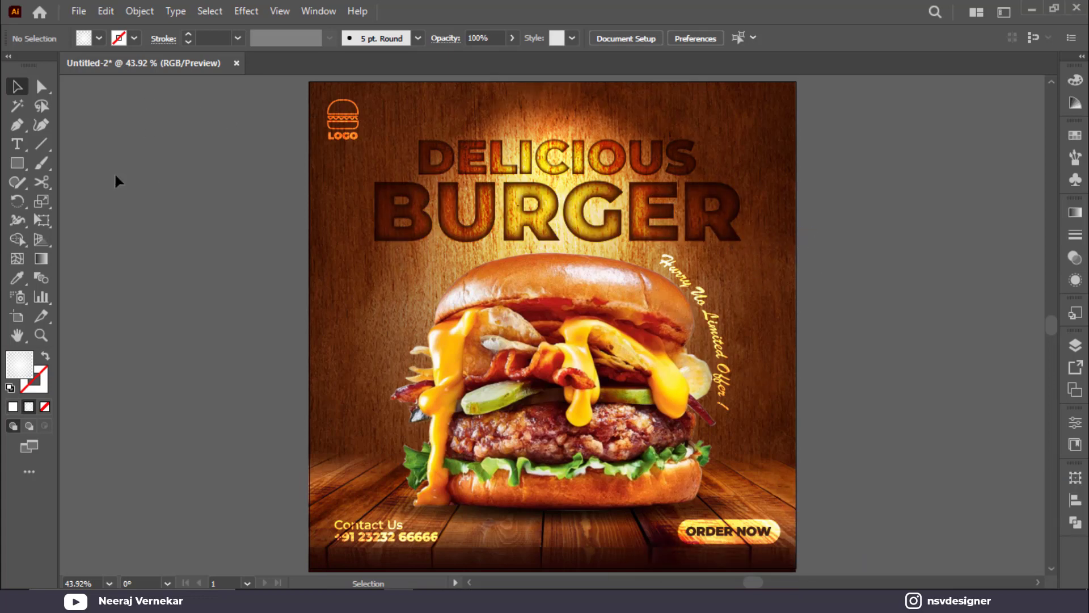
Draw a small white-filled circle to the left of the poster
click(22, 168)
click(89, 201)
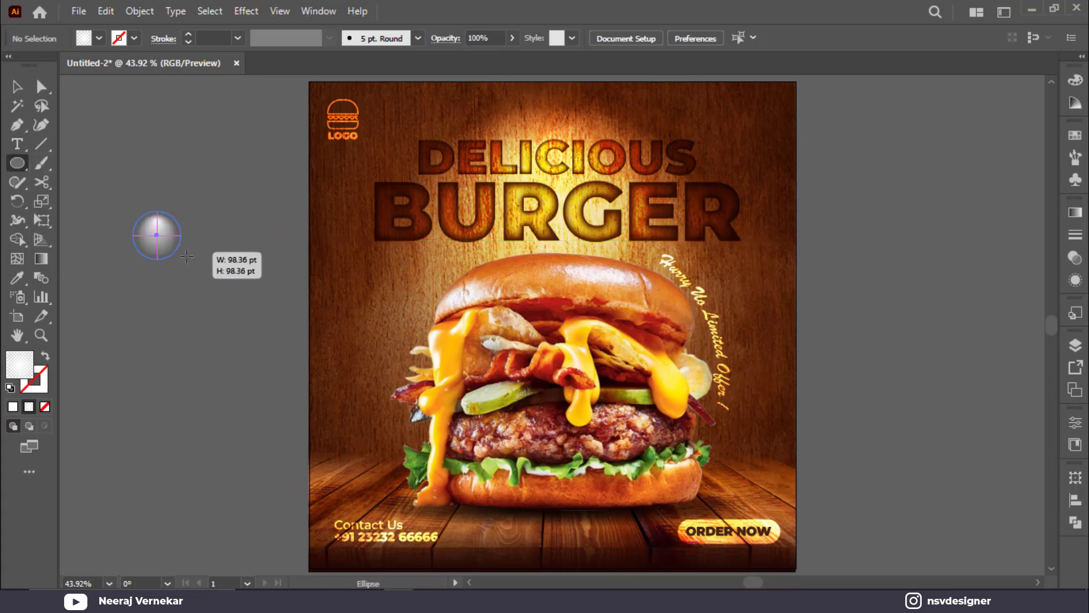
drag(158, 235, 195, 273)
key(v)
click(99, 38)
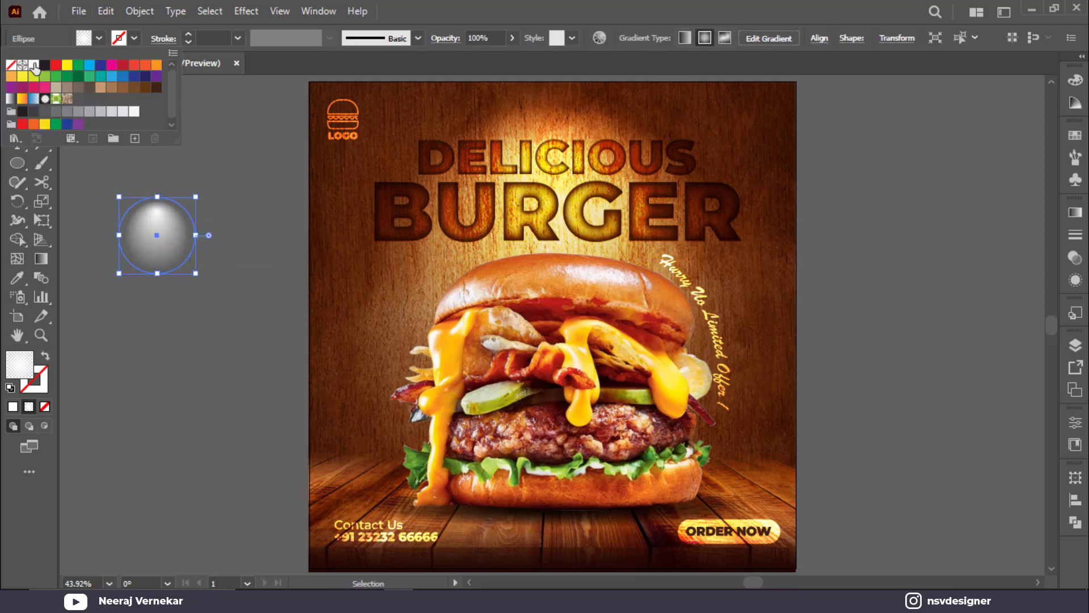
click(34, 66)
mouse_move(196, 275)
mouse_down()
mouse_move(163, 239)
mouse_move(159, 211)
mouse_move(176, 202)
mouse_move(151, 227)
mouse_move(187, 218)
mouse_move(162, 229)
mouse_up()
click(165, 242)
Unite the overlapping circles into one cloud, move it left of the burger and tilt it slightly counterclockwise
drag(218, 257, 110, 173)
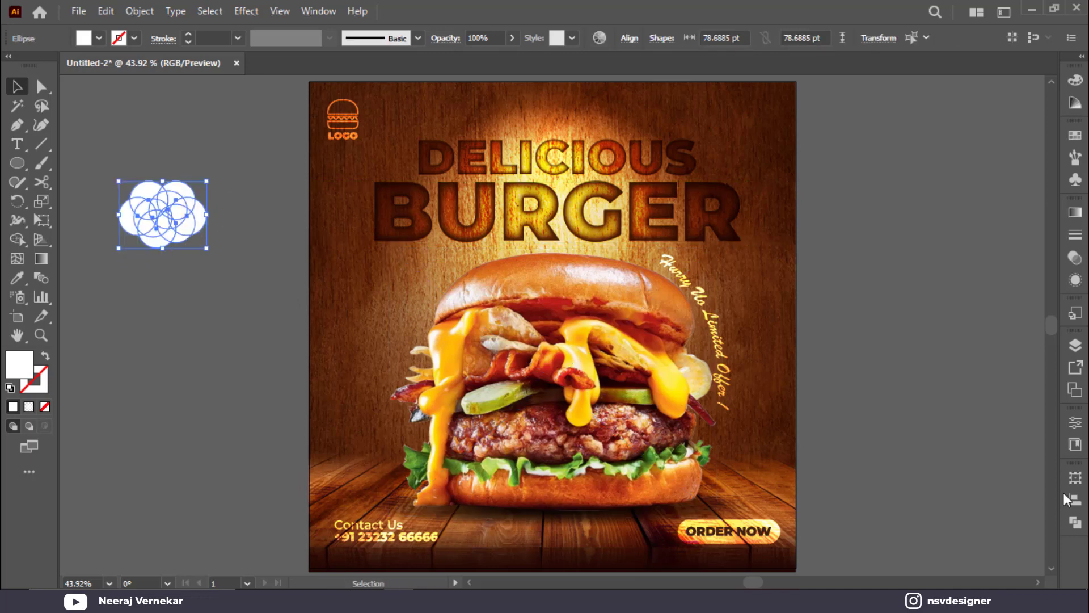
click(1075, 522)
click(889, 513)
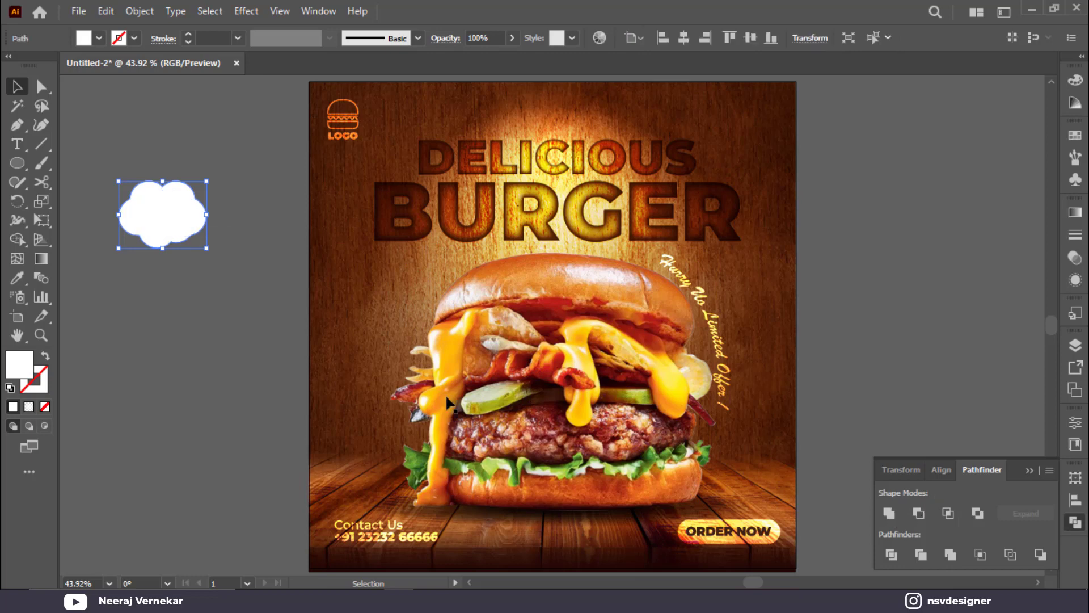
click(210, 304)
click(203, 239)
drag(185, 239, 387, 296)
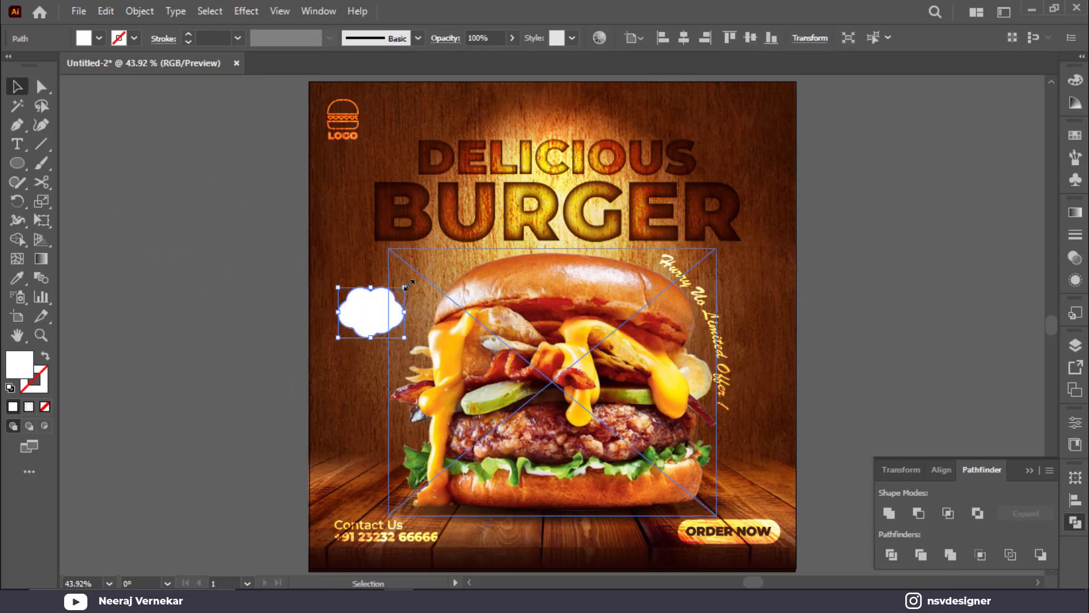
drag(410, 283, 404, 266)
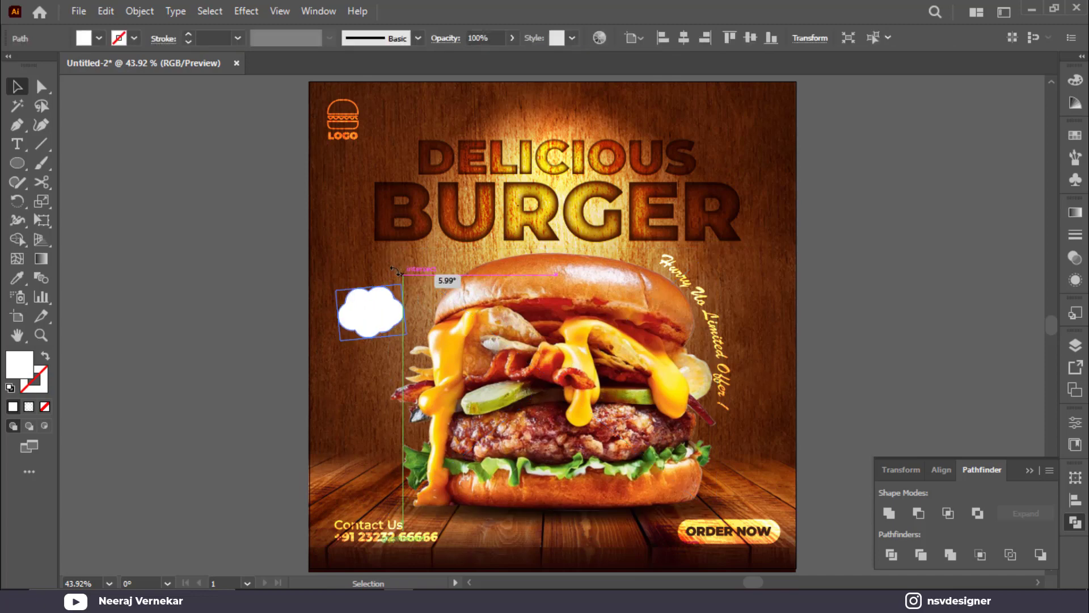
Give the cloud an Inner Glow effect with a 16 pt blur
click(295, 271)
scroll(361, 303, up, 2)
click(363, 306)
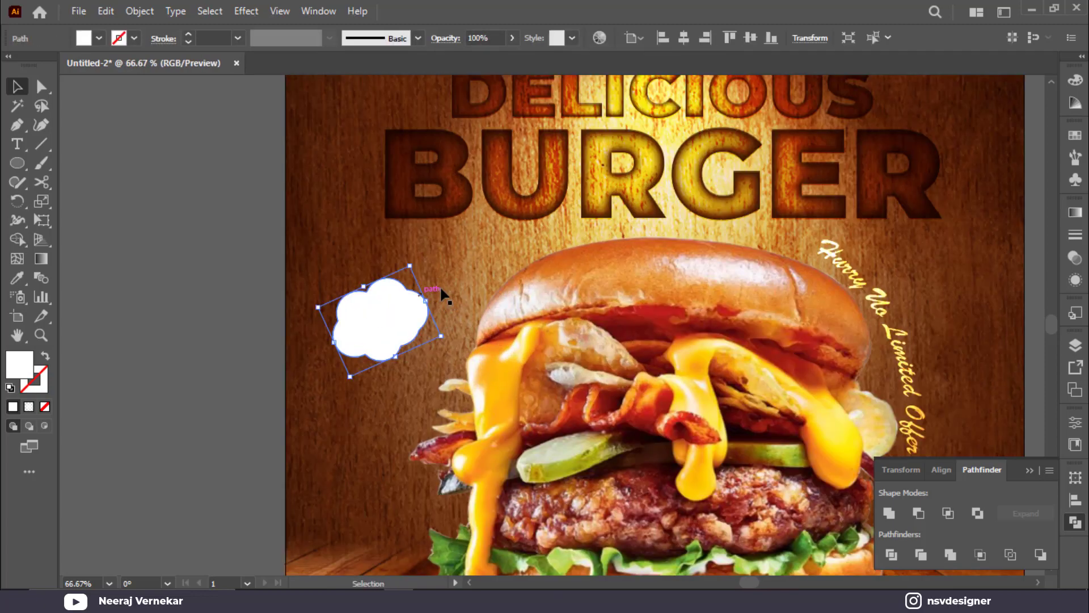
click(246, 11)
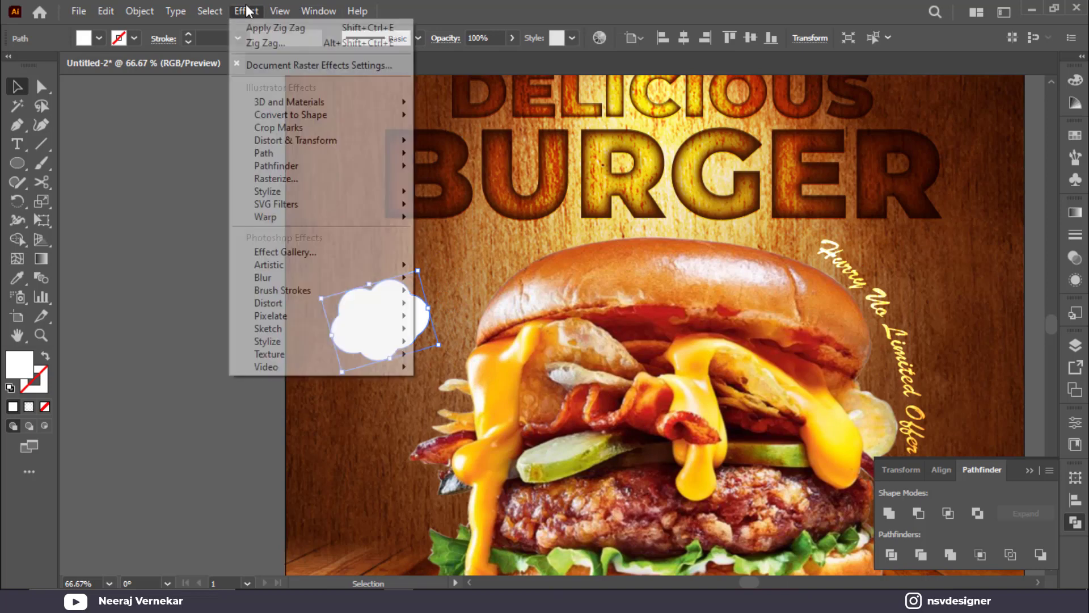
mouse_move(267, 191)
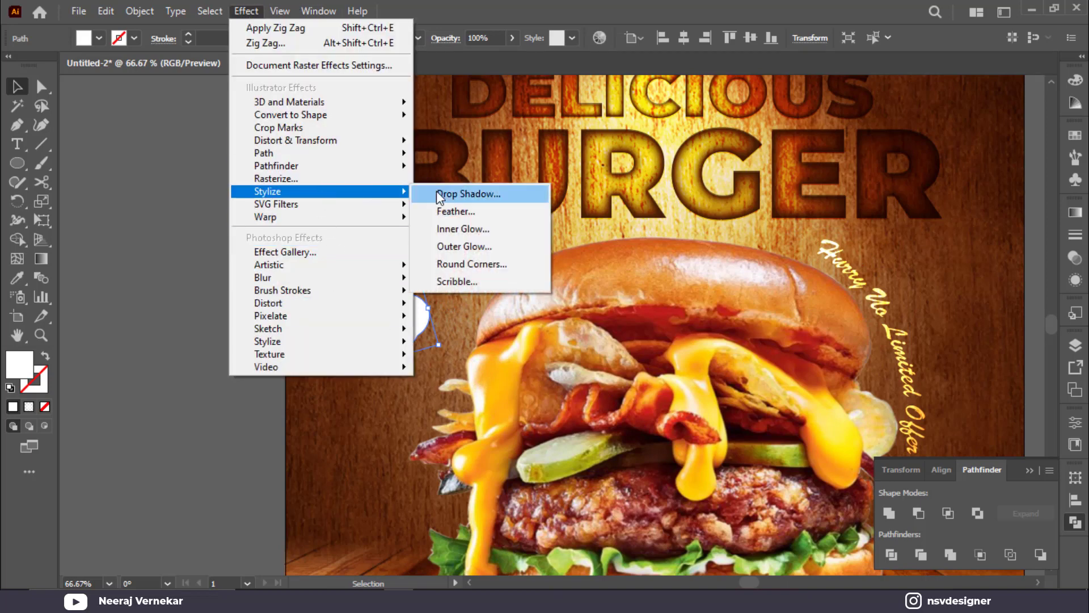
click(470, 228)
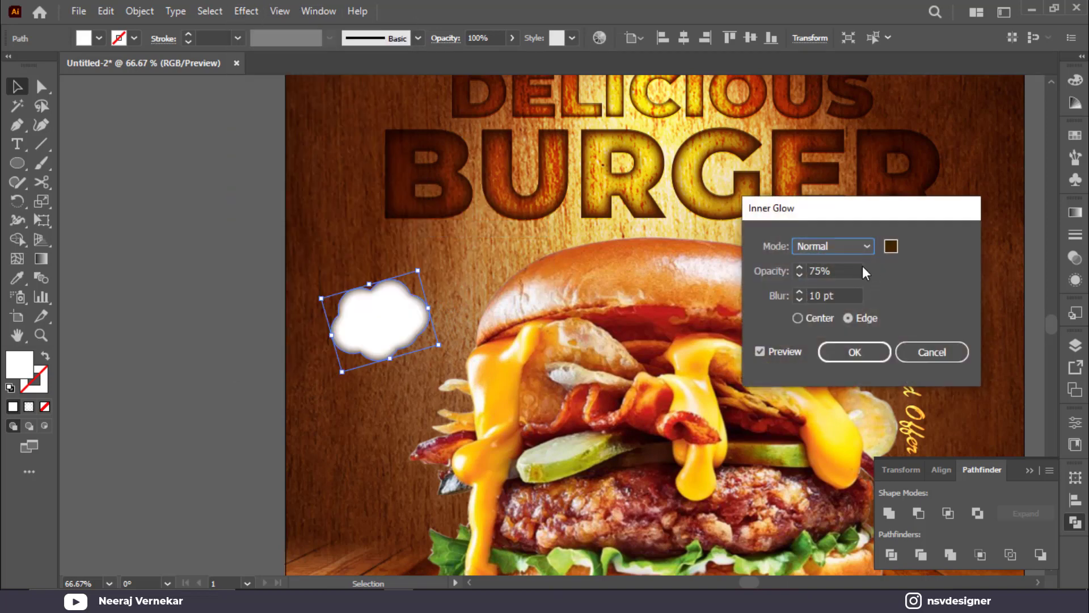
click(799, 292)
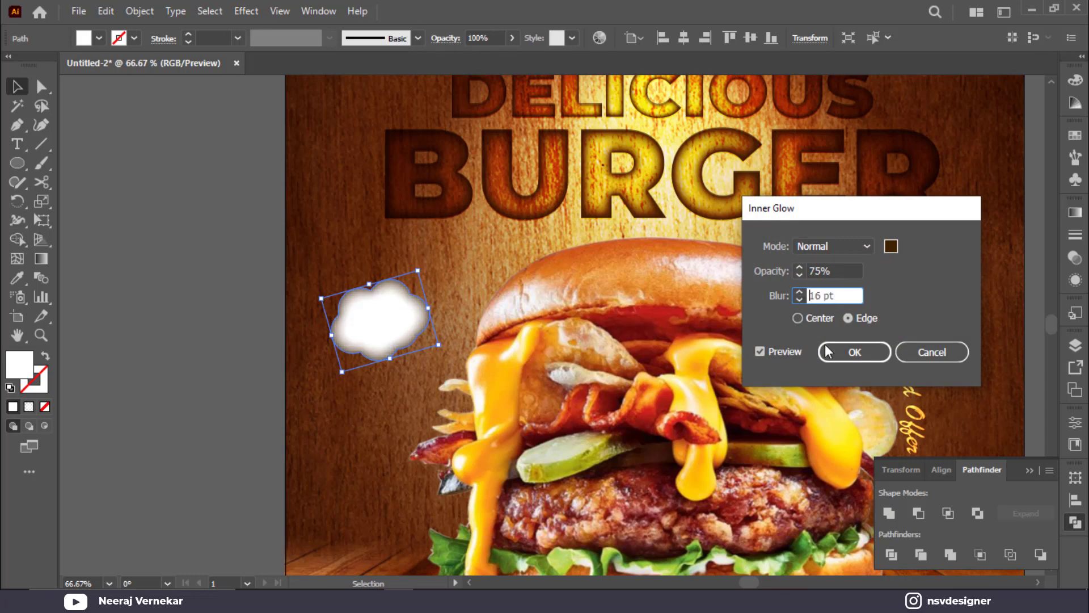
click(854, 352)
Set the cloud's transparency blend mode to Multiply
click(1075, 280)
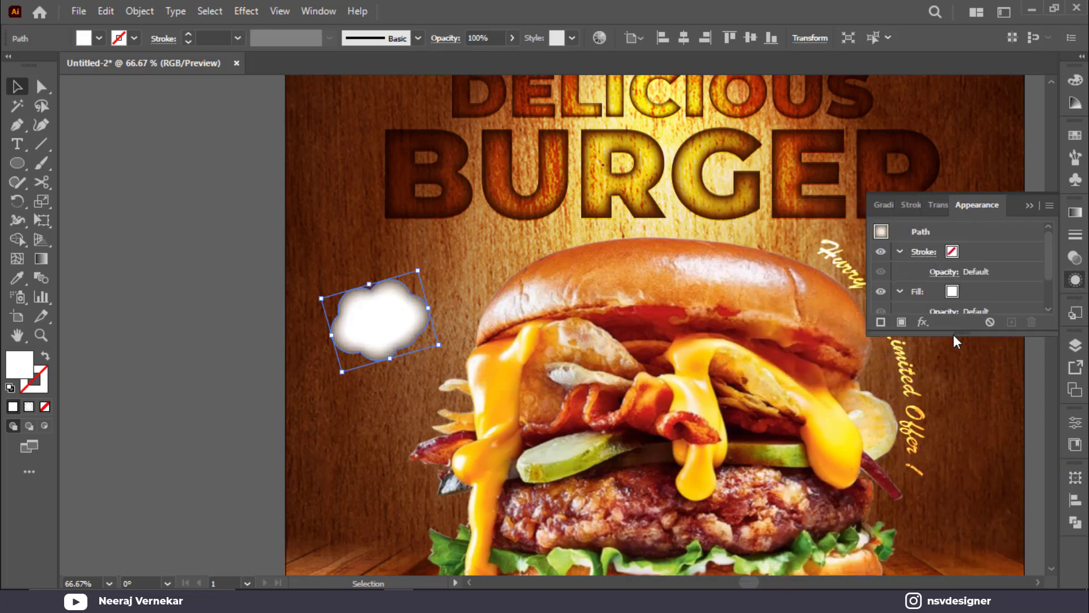
click(1075, 257)
click(939, 231)
click(947, 287)
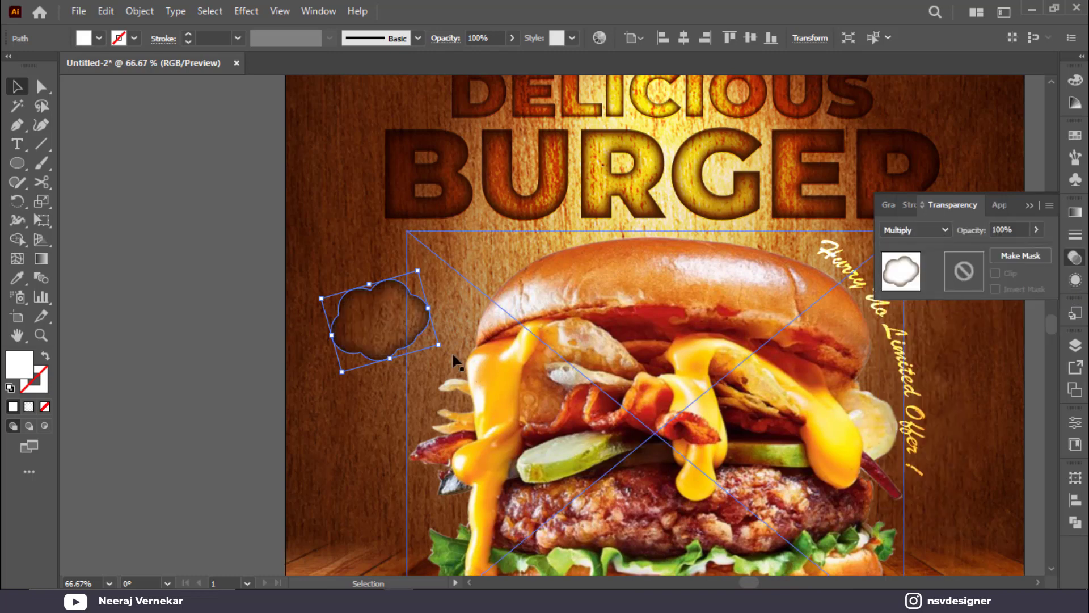
click(239, 389)
click(378, 352)
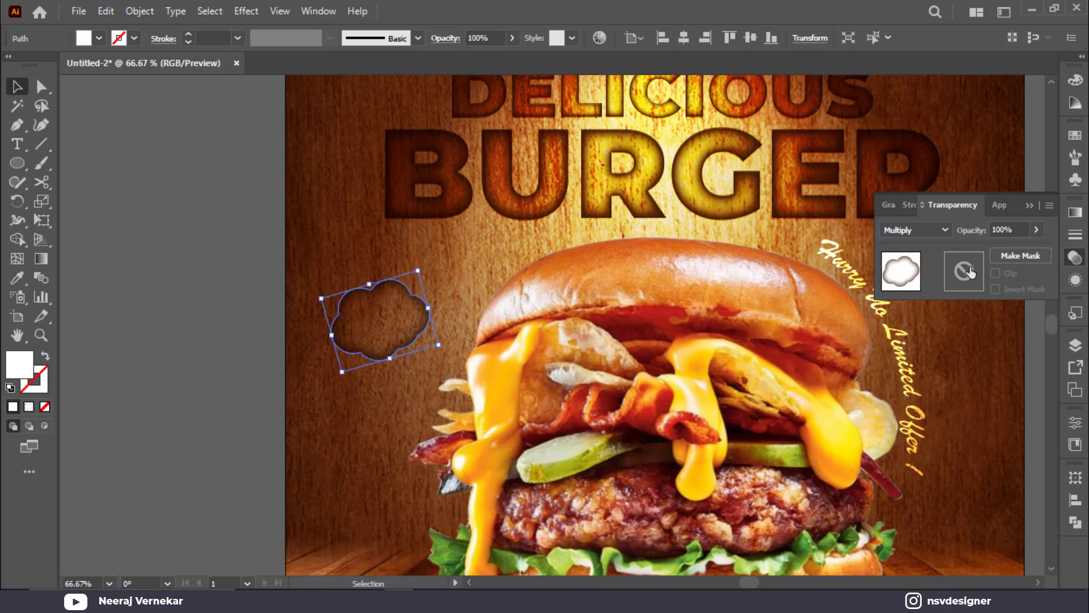
Try an Overlay blend on the cloud, then undo back to Multiply
click(945, 229)
click(910, 381)
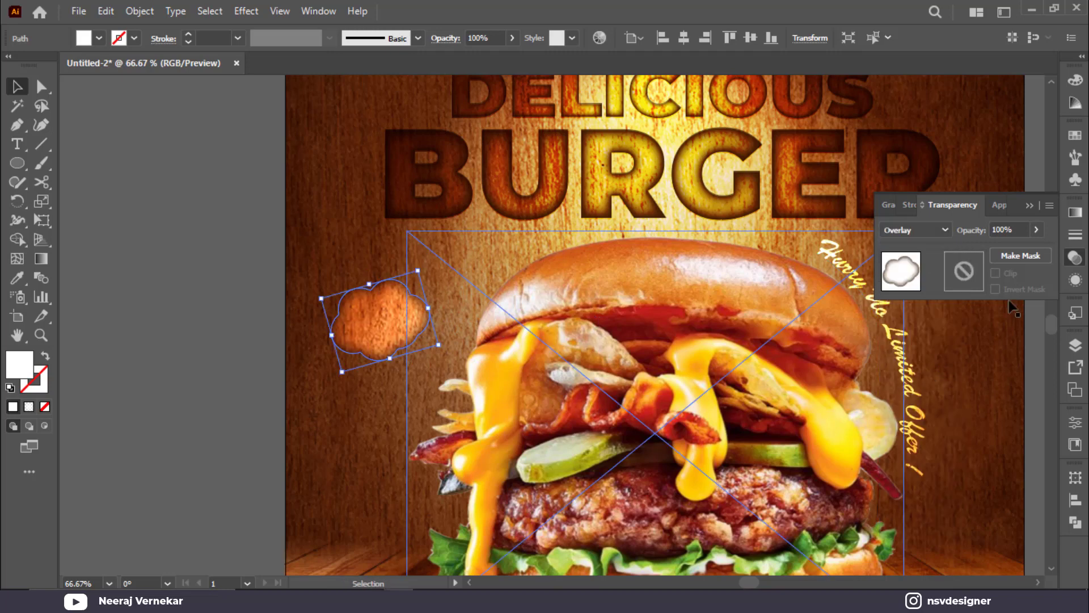
click(260, 431)
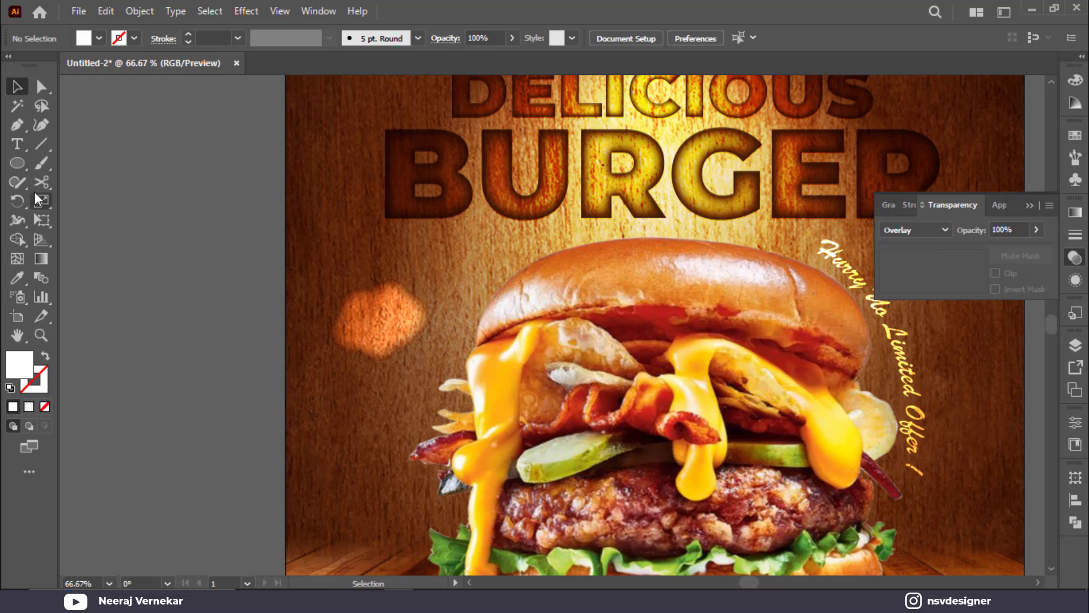
key(ctrl+z)
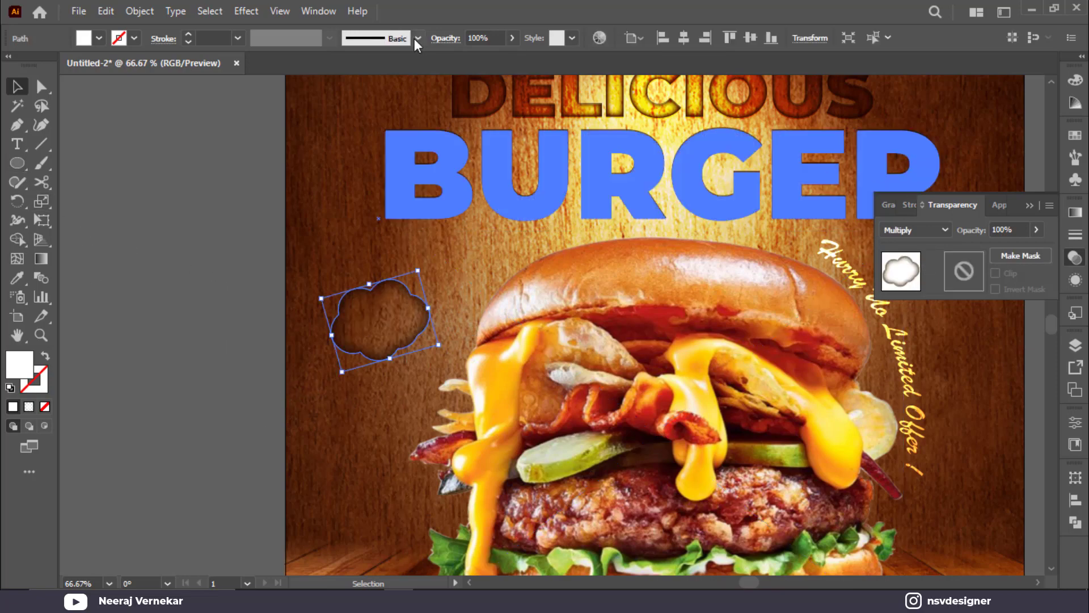
click(247, 11)
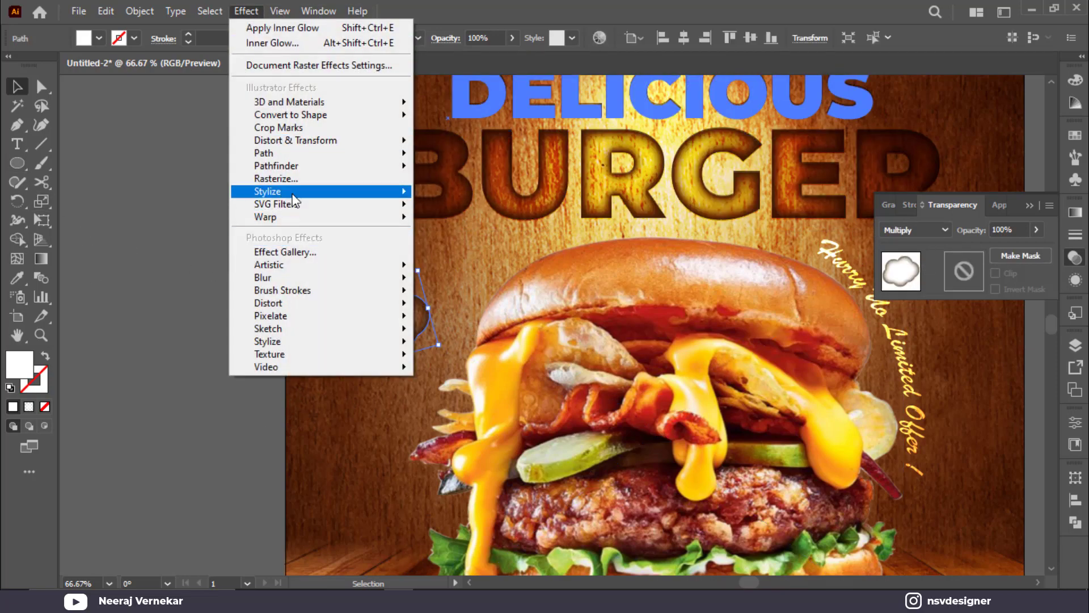
Reopen the cloud's Inner Glow and confirm it with the dark brown 3F2301 colour
click(196, 337)
click(390, 350)
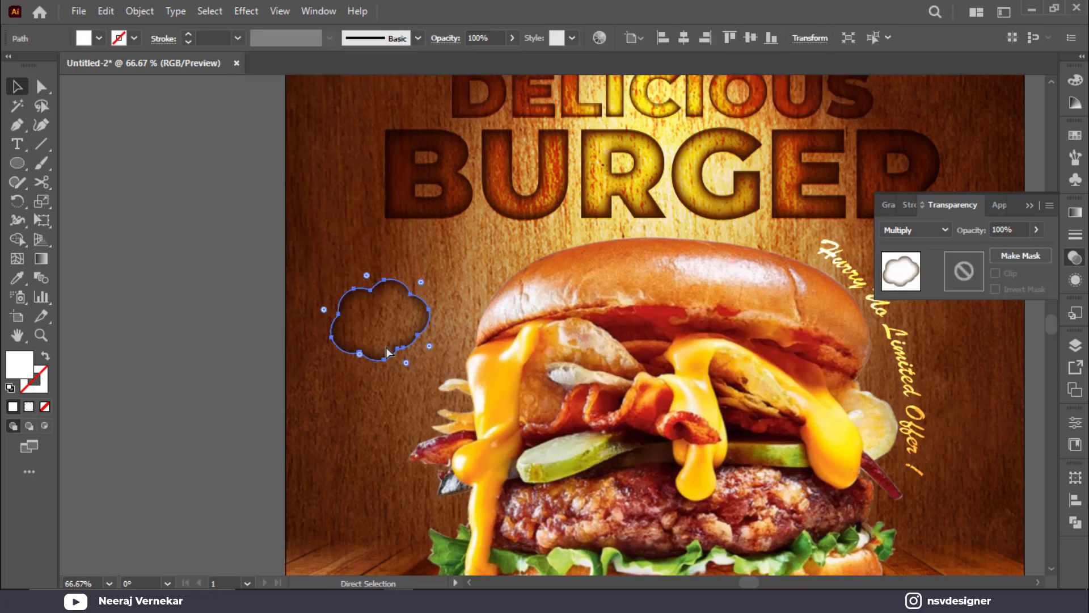
click(390, 346)
click(241, 10)
mouse_move(267, 190)
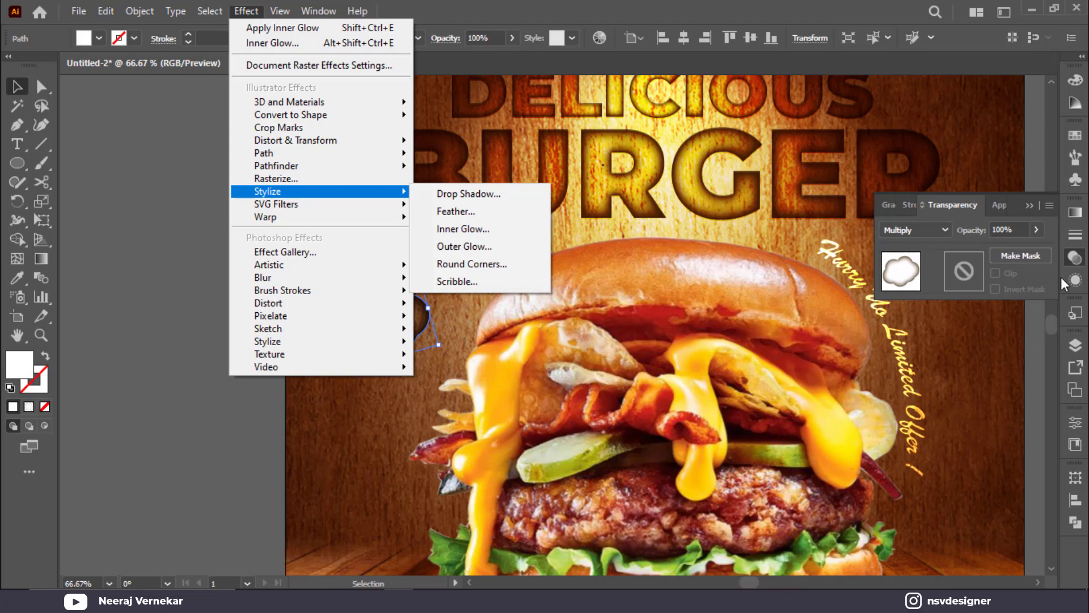
click(1073, 279)
click(947, 335)
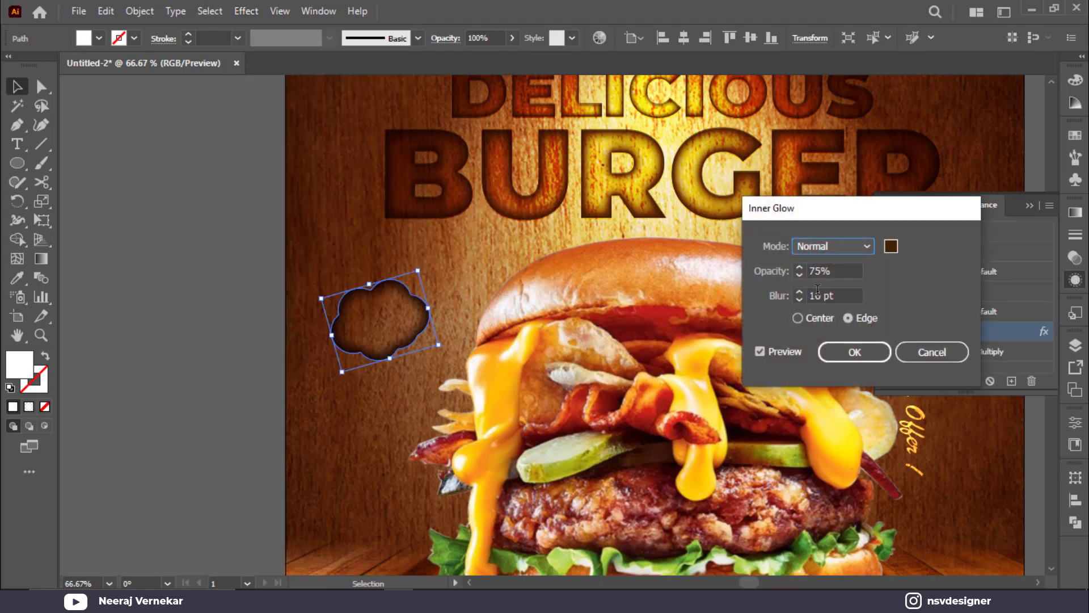
click(894, 248)
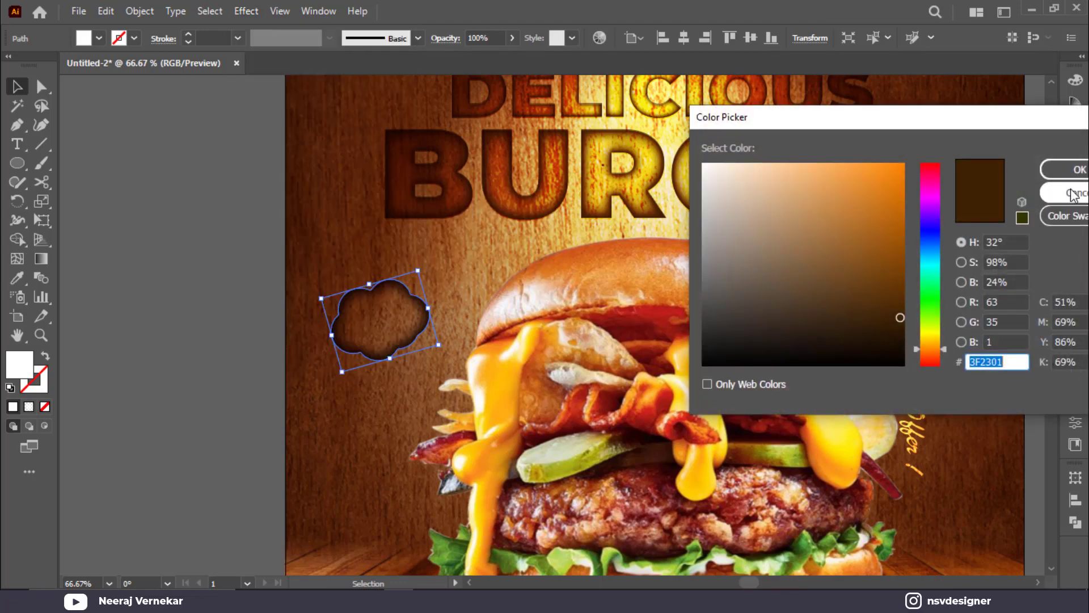
click(1063, 168)
click(965, 352)
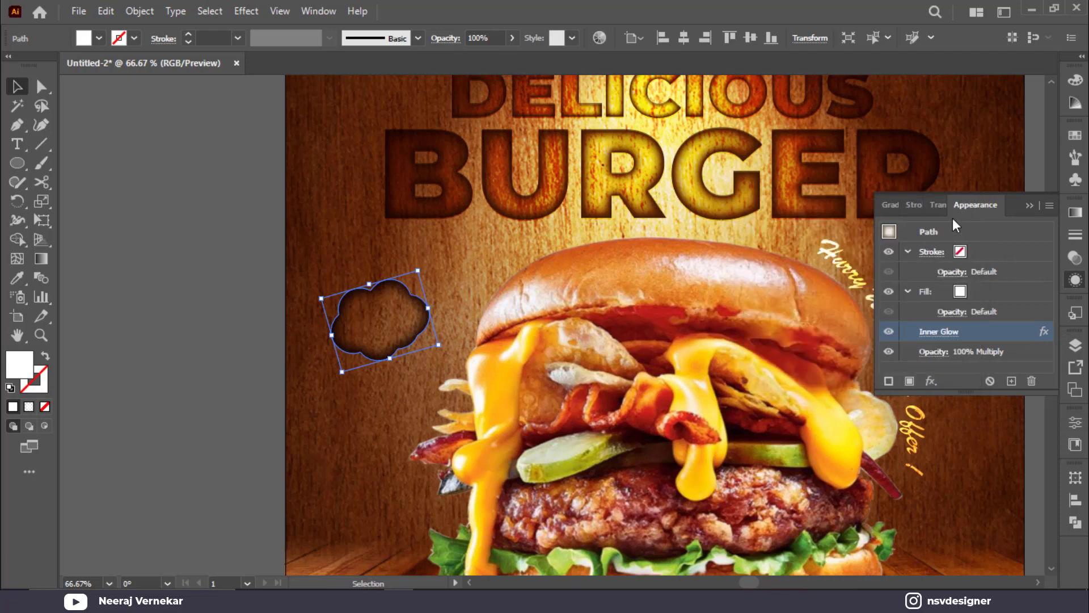
Change the cloud's blend mode to Overlay so it glows orange
click(915, 205)
click(1075, 235)
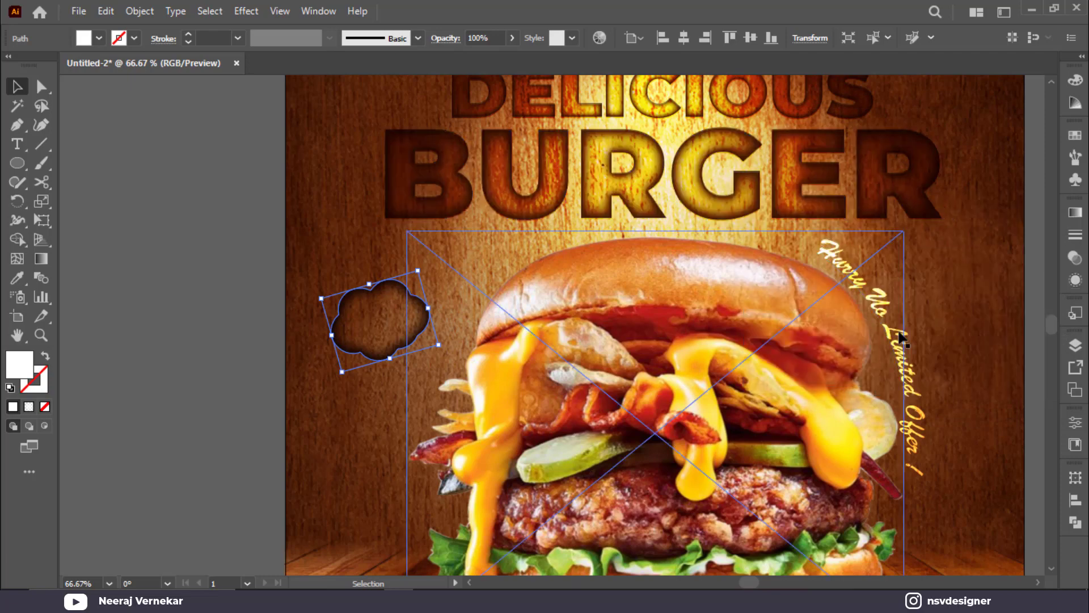
click(1076, 260)
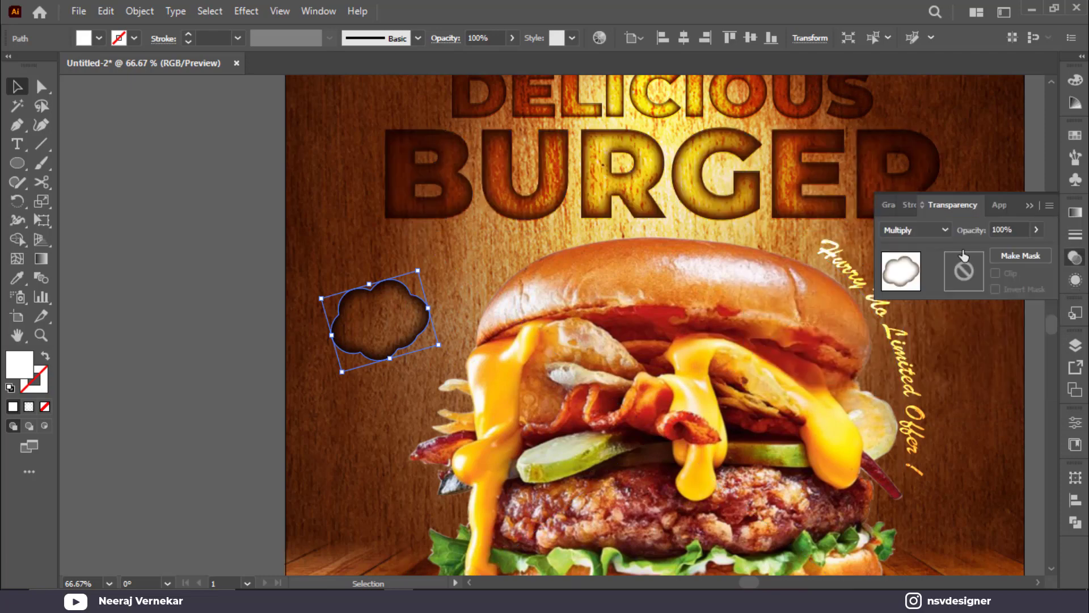
click(939, 230)
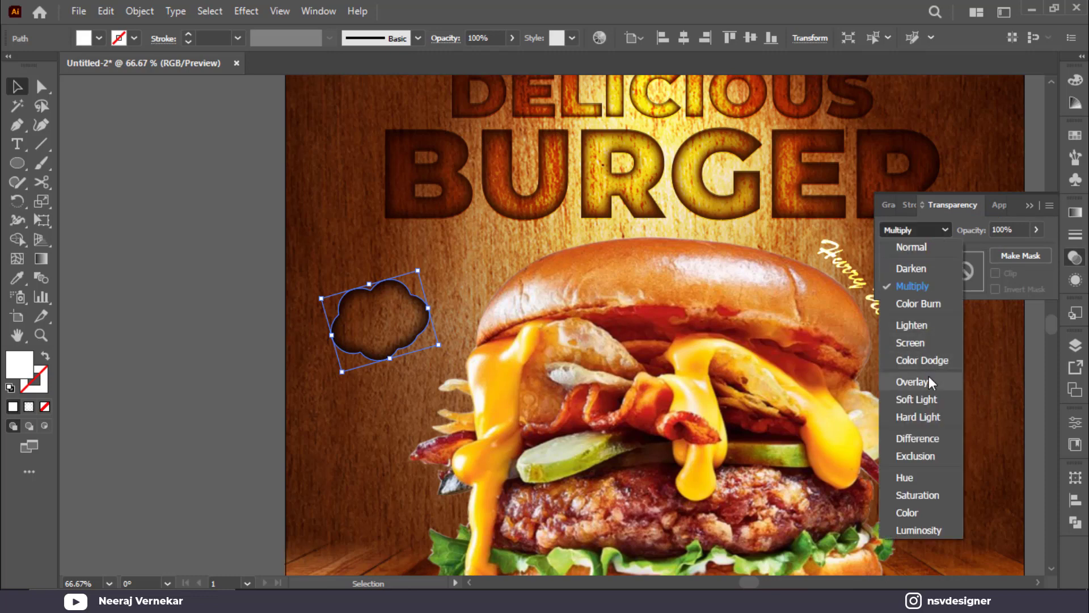
click(913, 380)
click(172, 319)
click(1030, 205)
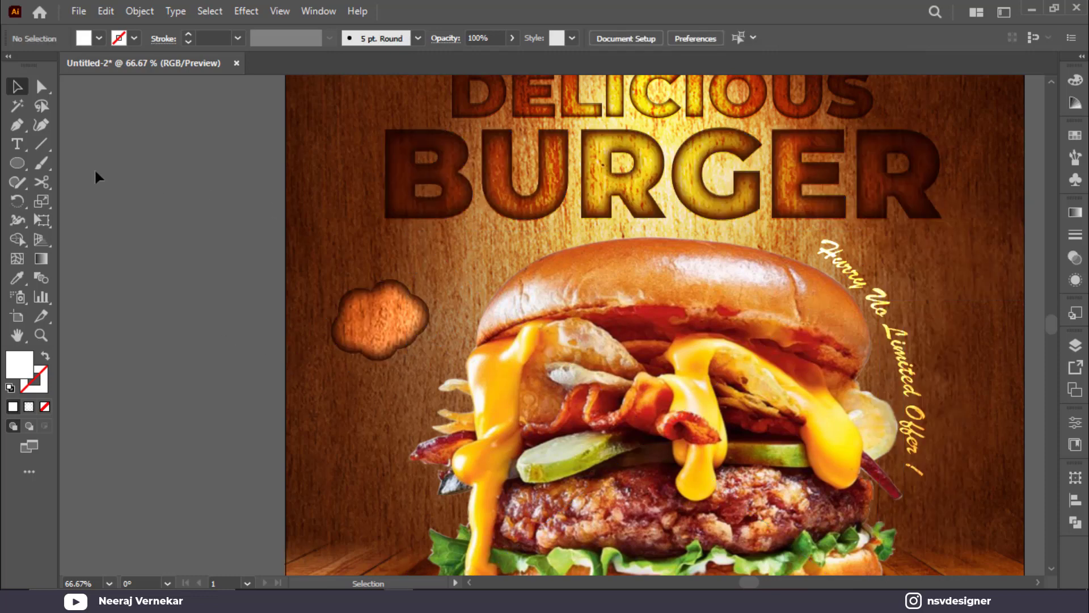
Add a text object reading '50%' beside the poster
click(17, 144)
click(152, 209)
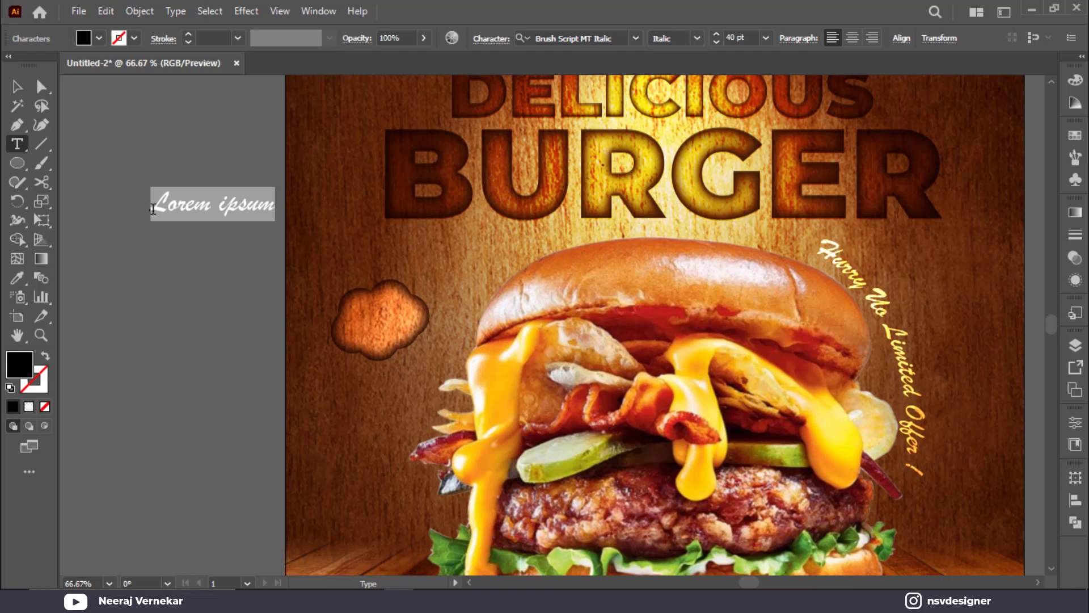
text(50)
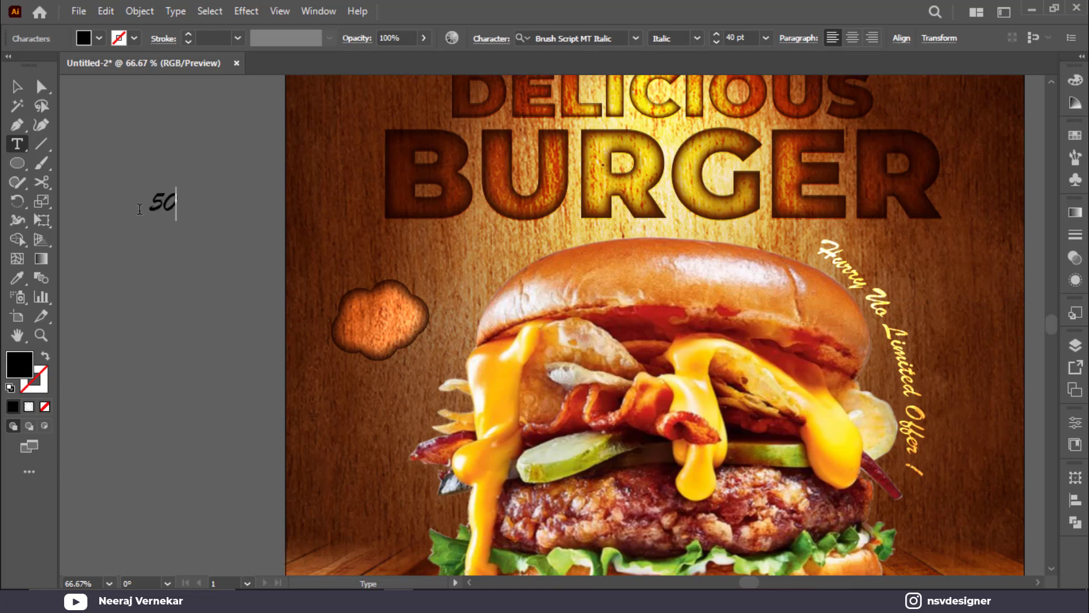
text(%)
click(17, 88)
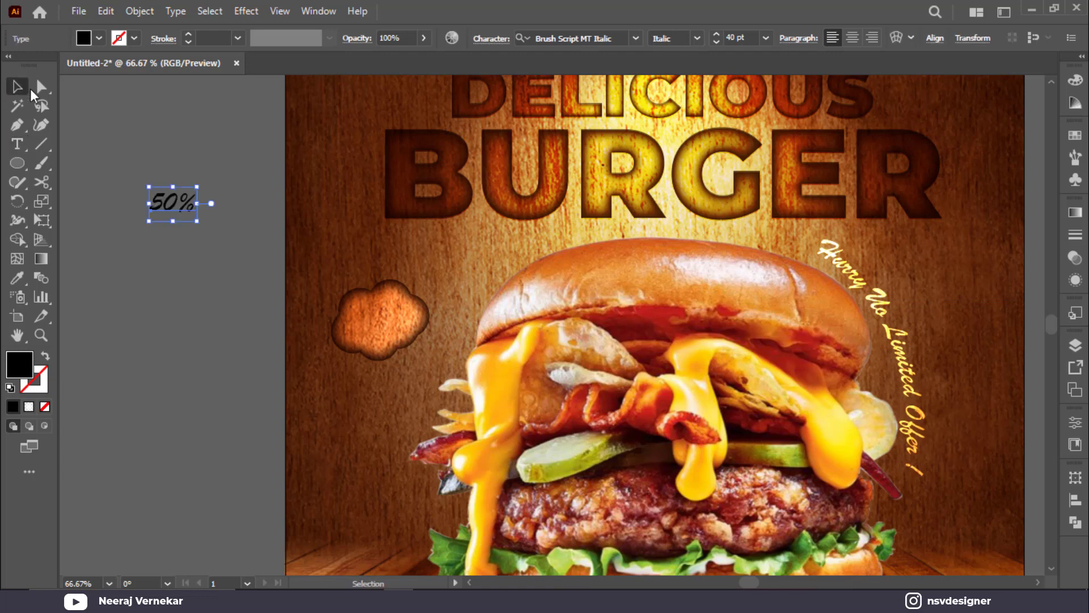
Set '50%' in Montserrat ExtraBold, move it onto the cloud and tilt it counter-clockwise
click(573, 32)
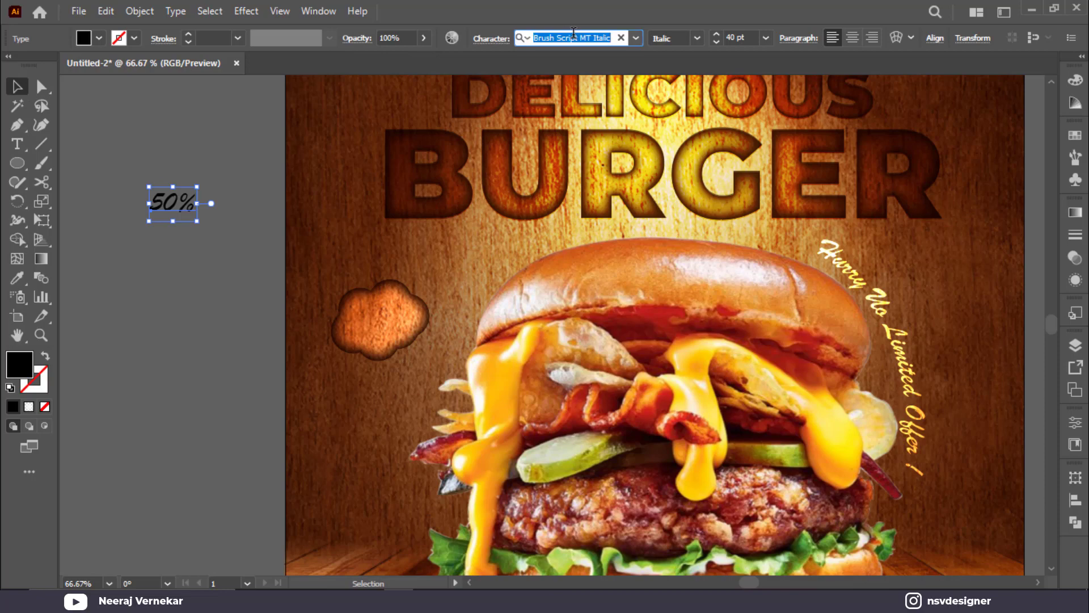
text(mont)
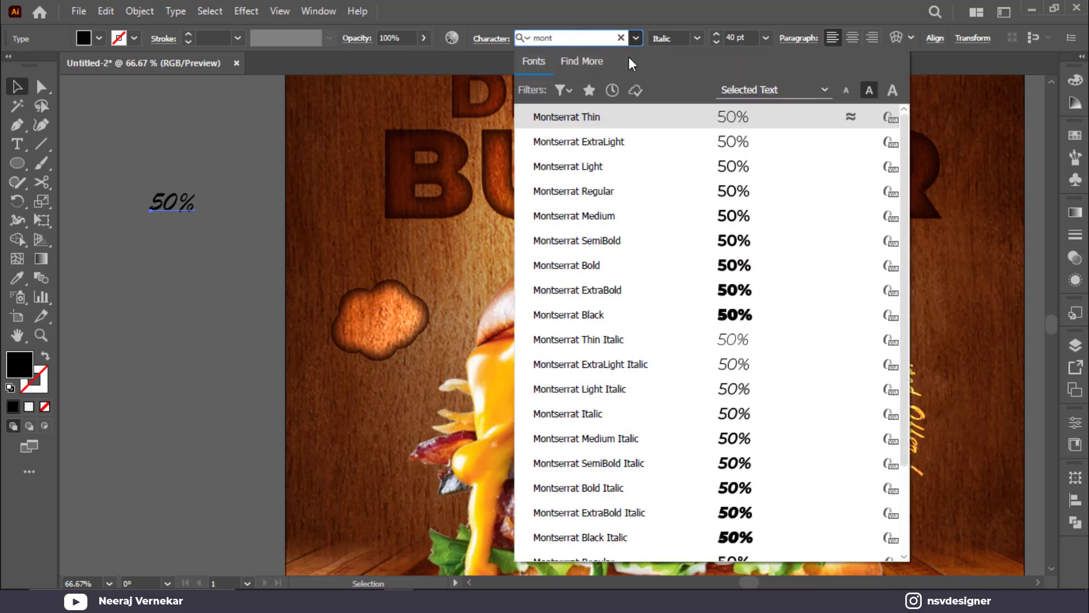
click(684, 291)
mouse_move(213, 217)
mouse_down()
mouse_move(365, 308)
mouse_move(358, 292)
mouse_up()
scroll(426, 322, up, 3)
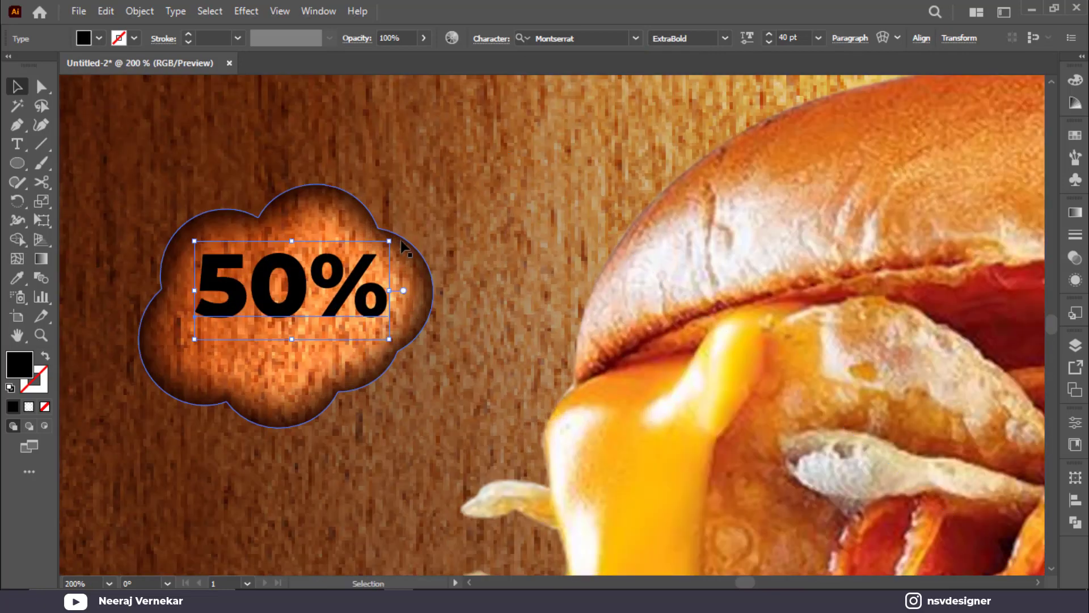
drag(401, 245, 381, 214)
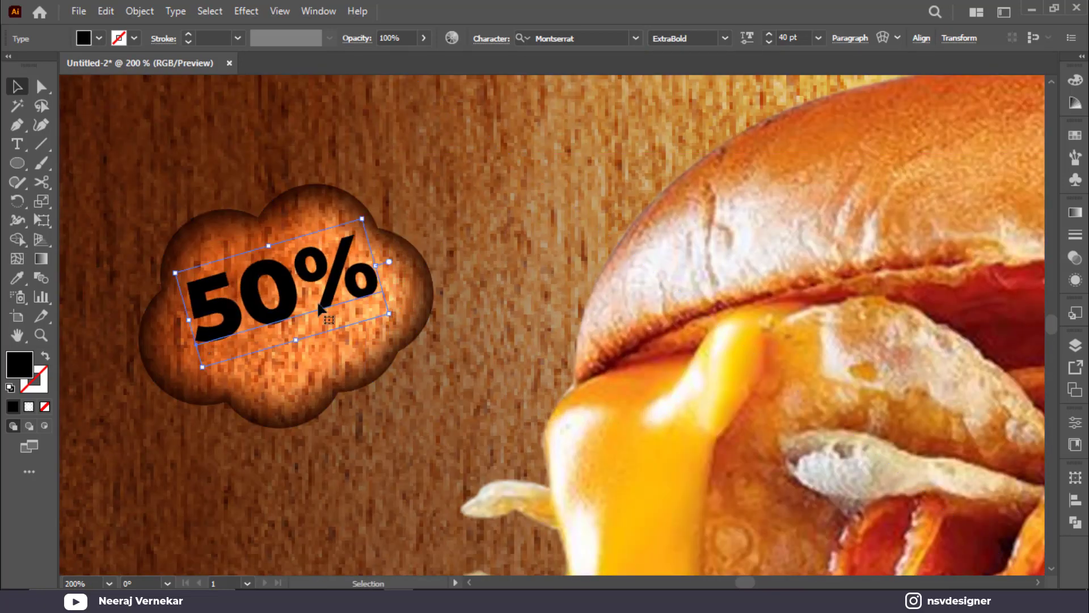
Duplicate the '50%' text below and change the copy to read 'Off'
drag(317, 344, 316, 394)
double_click(302, 340)
key(ctrl+a)
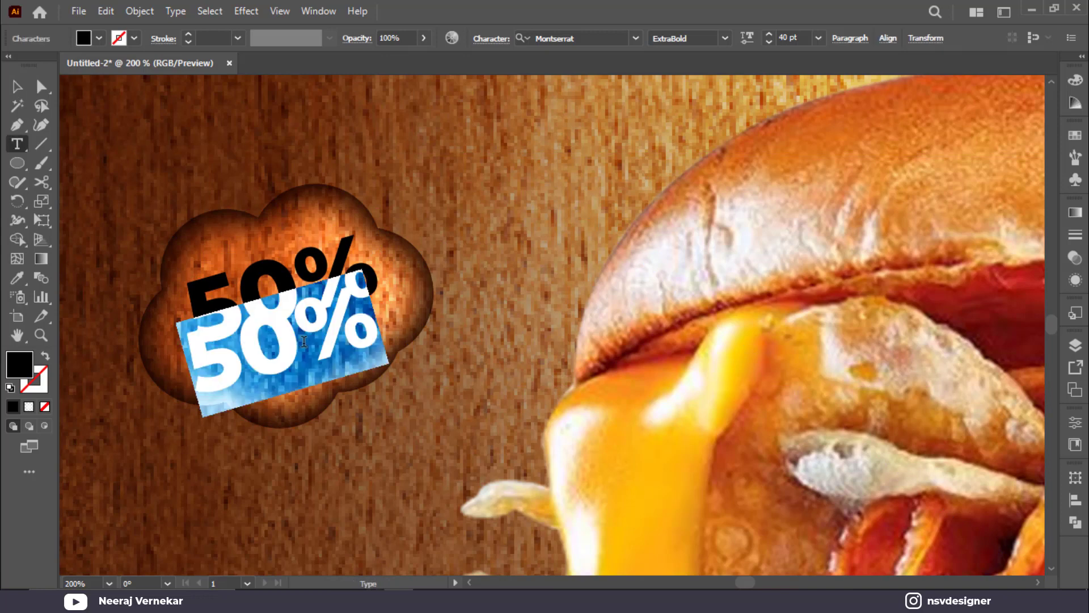
text(Ogg)
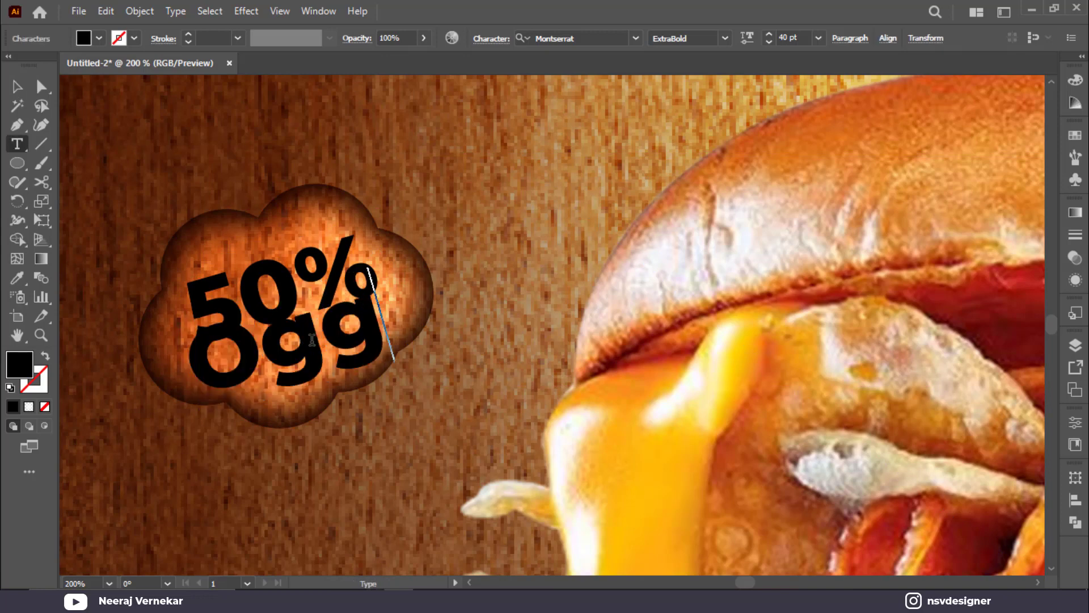
key(BackSpace)
key(BackSpace)
text(g)
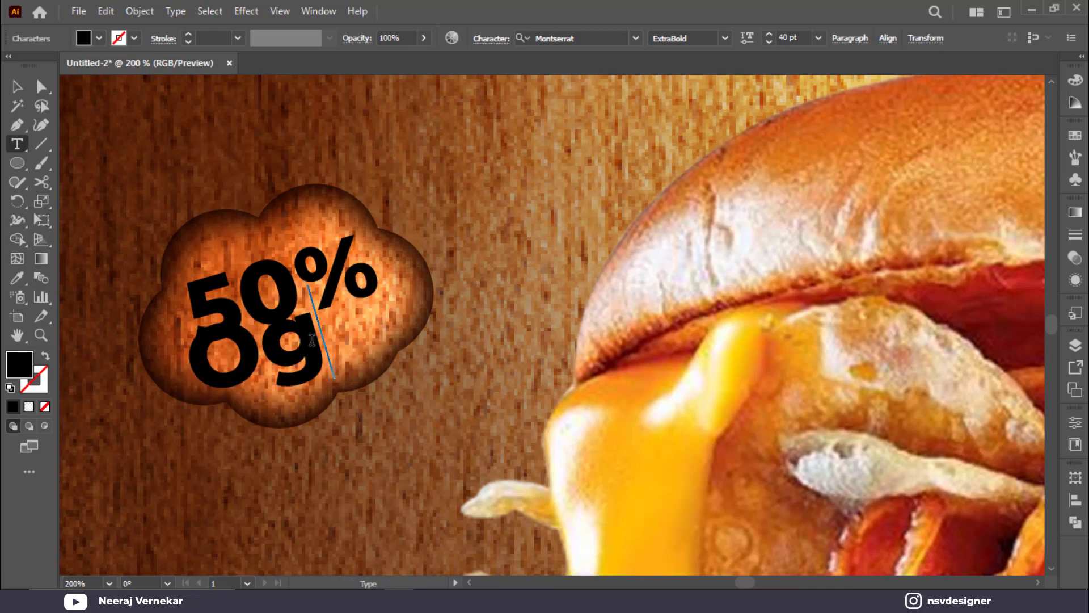
key(BackSpace)
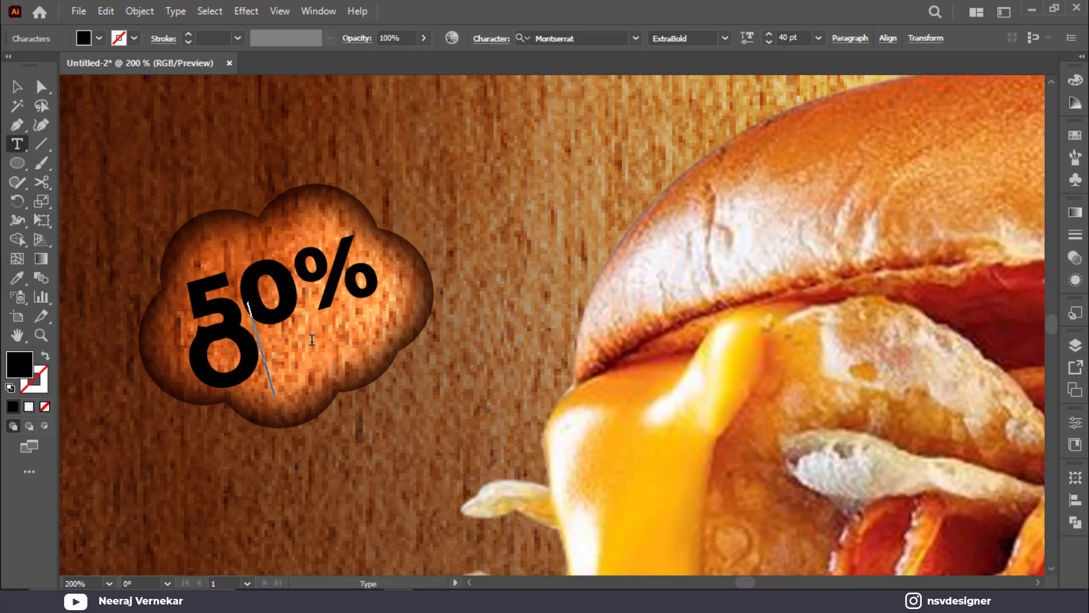
text(ff)
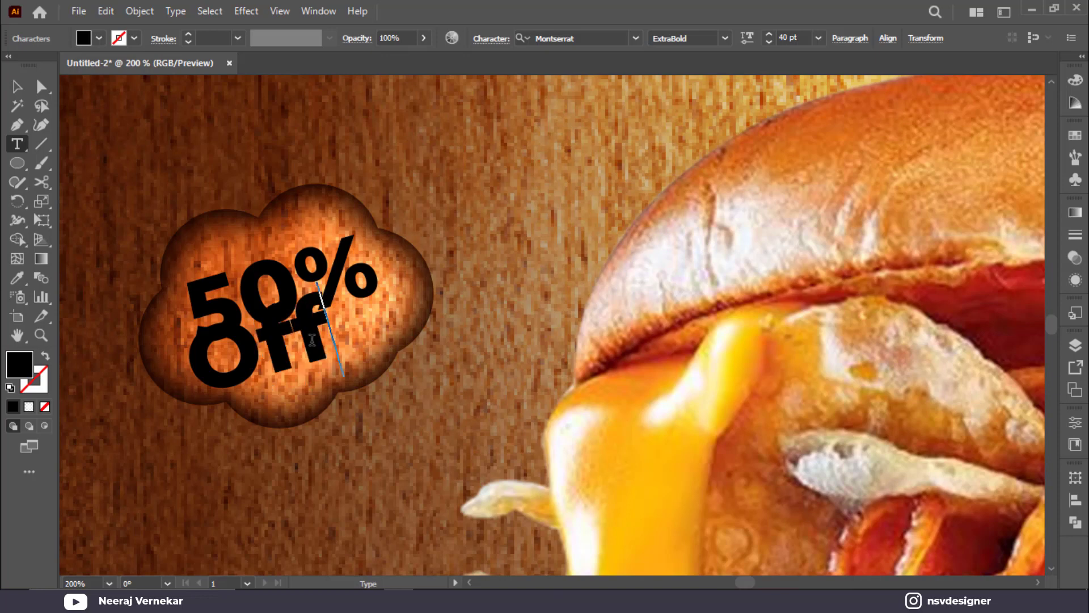
click(26, 93)
Position 'Off' under '50%' inside the cloud and select both texts
mouse_move(344, 335)
mouse_down()
mouse_move(374, 378)
mouse_move(361, 381)
mouse_up()
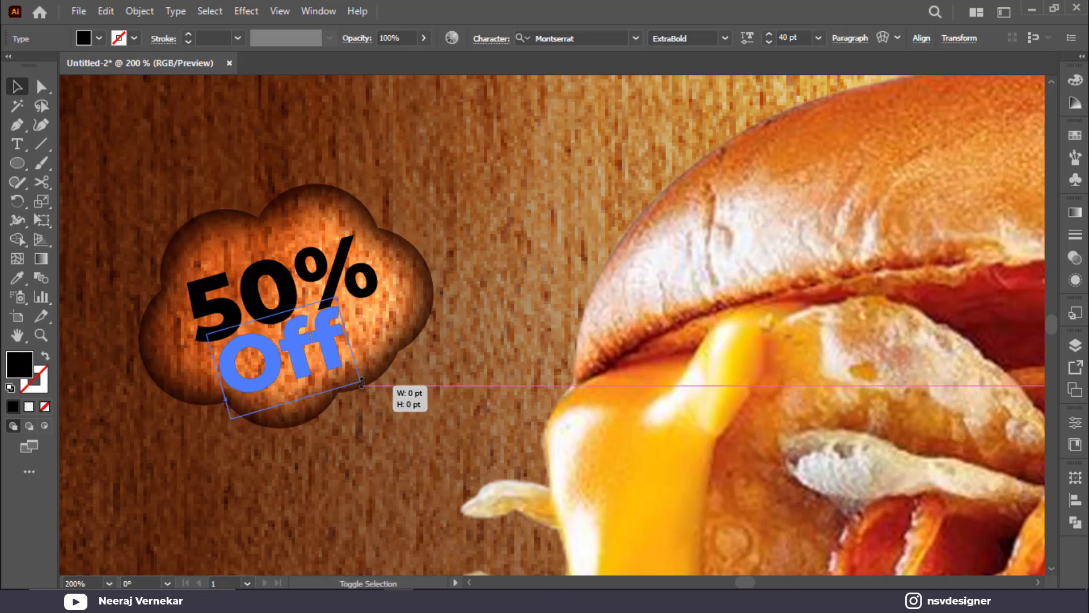
mouse_move(301, 327)
mouse_down()
mouse_move(295, 314)
mouse_move(336, 349)
mouse_up()
click(328, 340)
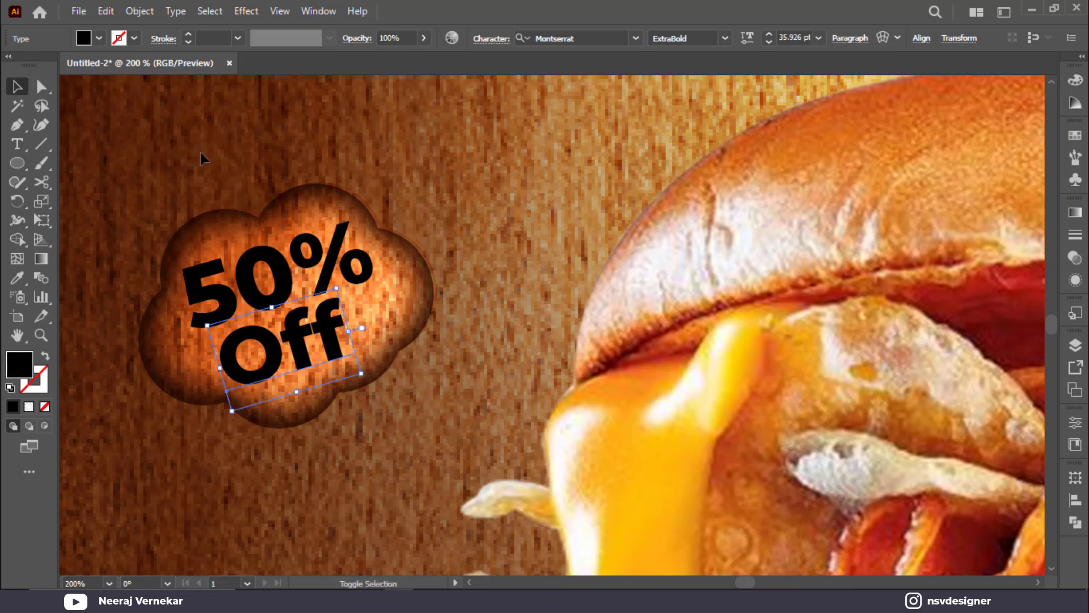
shift+click(255, 293)
Make the '50% Off' text white with Overlay blend, then fit the whole artboard in view
click(99, 38)
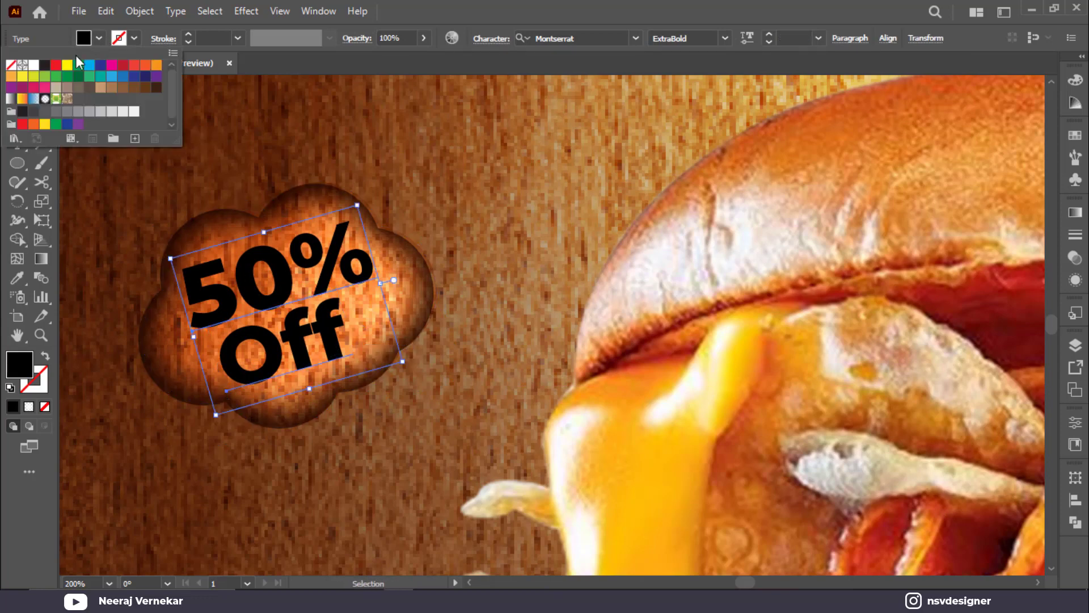
click(34, 66)
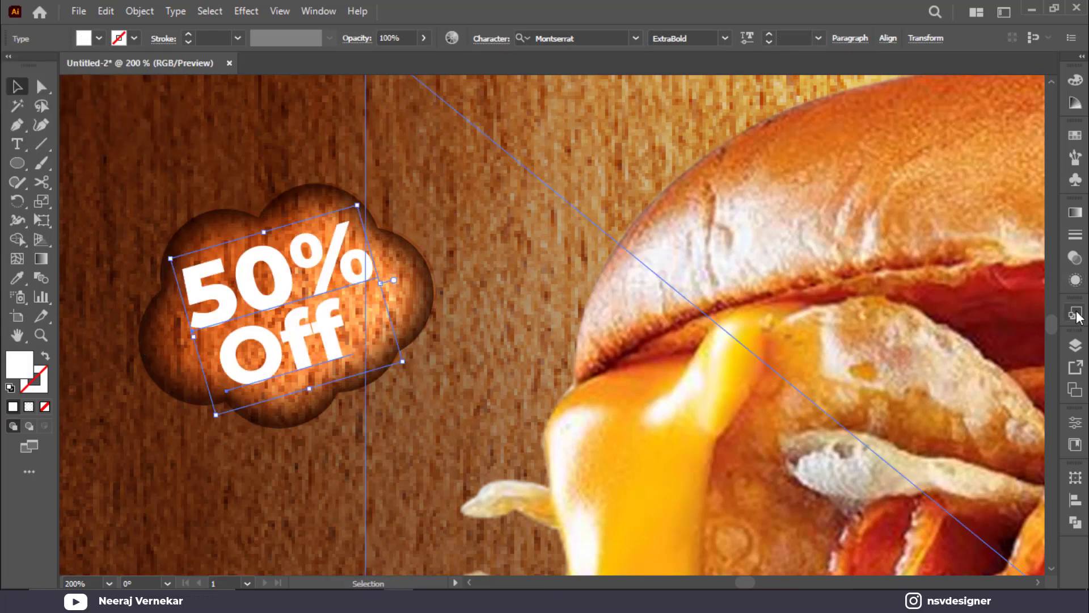
click(1075, 280)
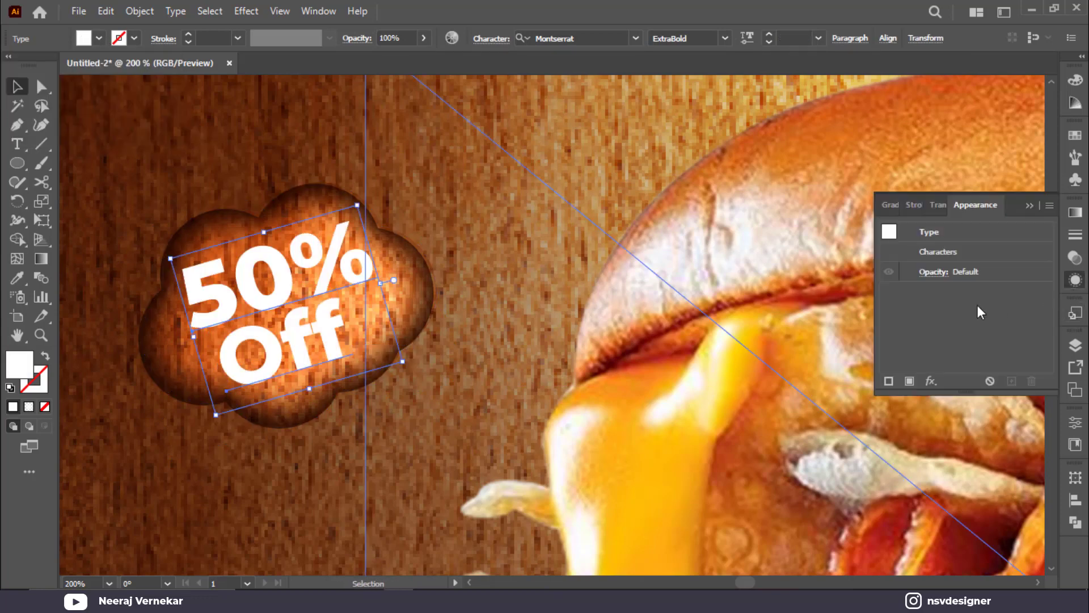
click(1075, 258)
click(931, 230)
click(912, 381)
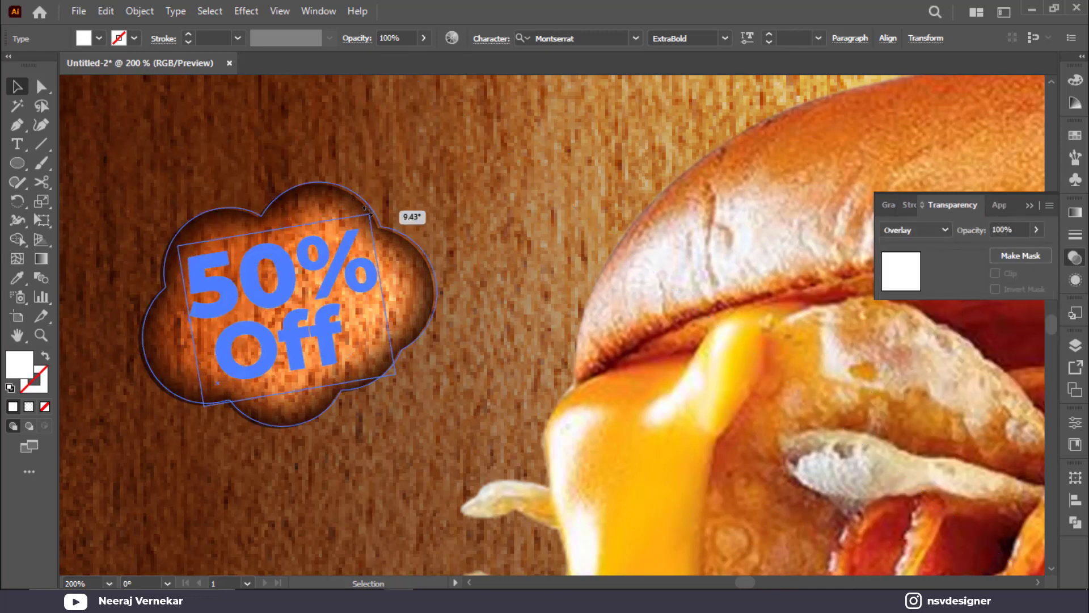
key(ctrl+0)
key(a)
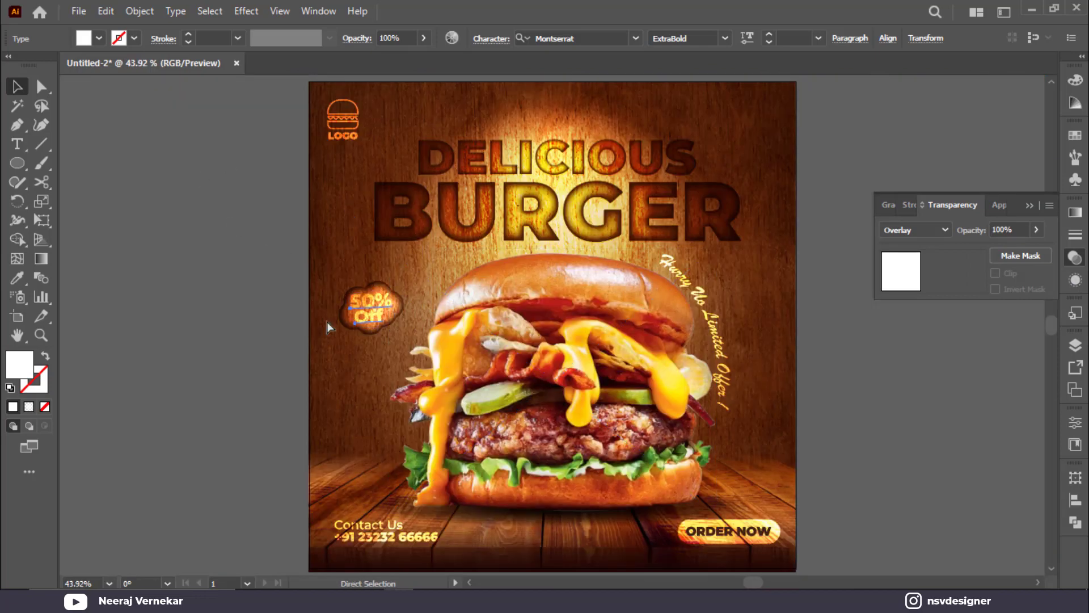
Zoom in and enlarge the cloud badge around its centre
click(278, 428)
scroll(319, 329, up, 1)
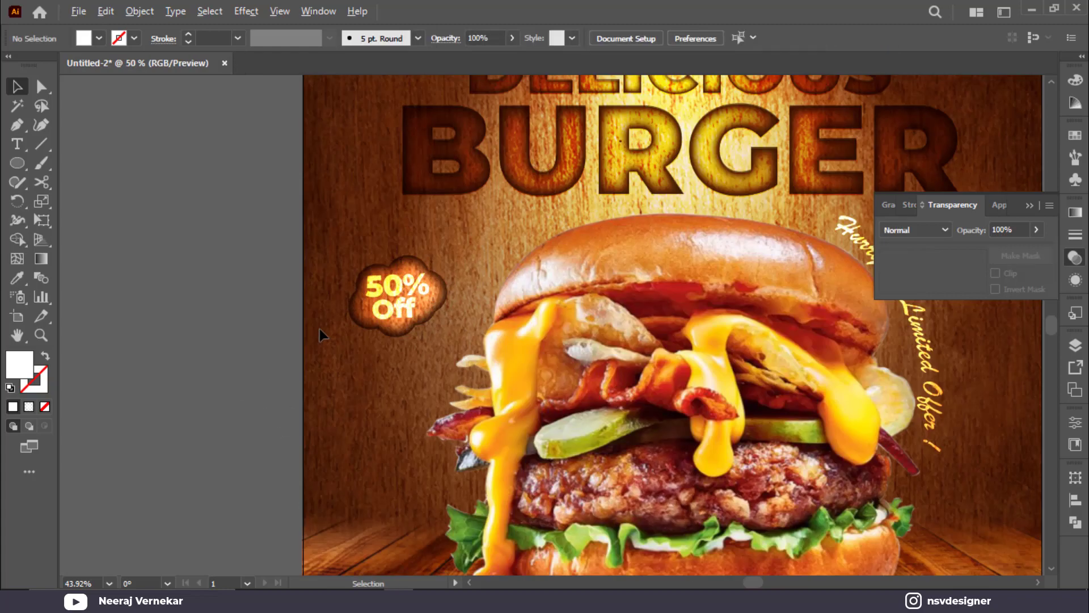
scroll(459, 310, up, 3)
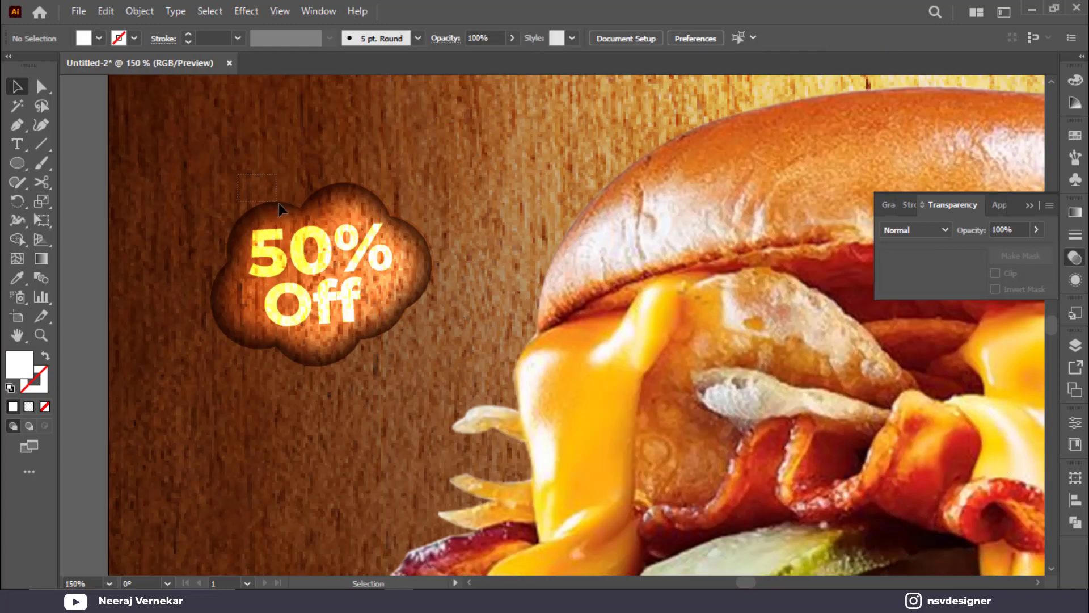
drag(278, 203, 287, 213)
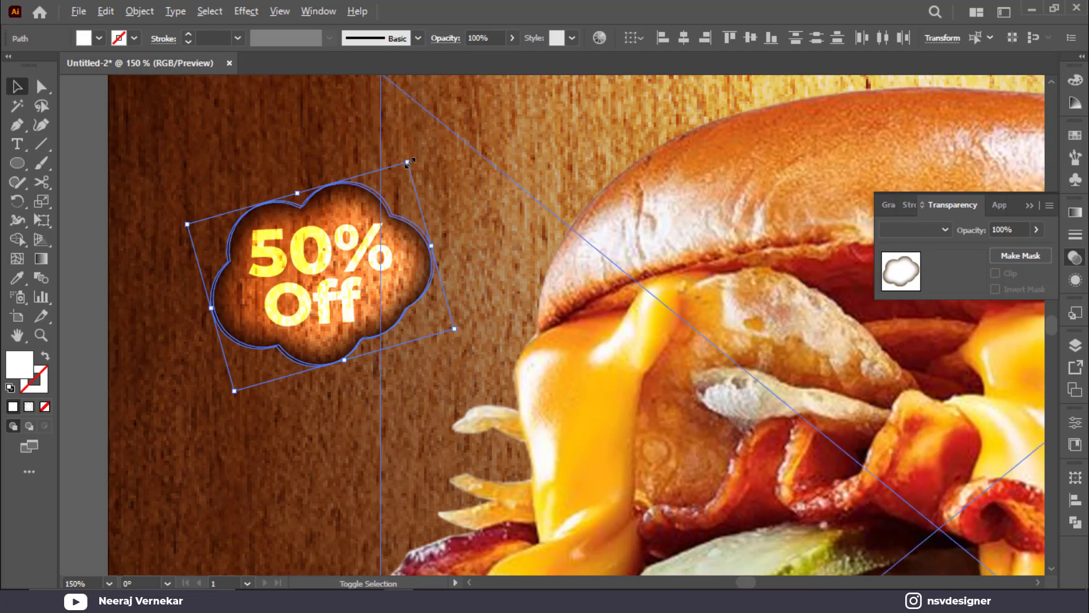
drag(408, 162, 416, 157)
Add two progressively smaller cloud copies trailing down-right below the badge
drag(411, 255, 411, 376)
drag(464, 453, 388, 424)
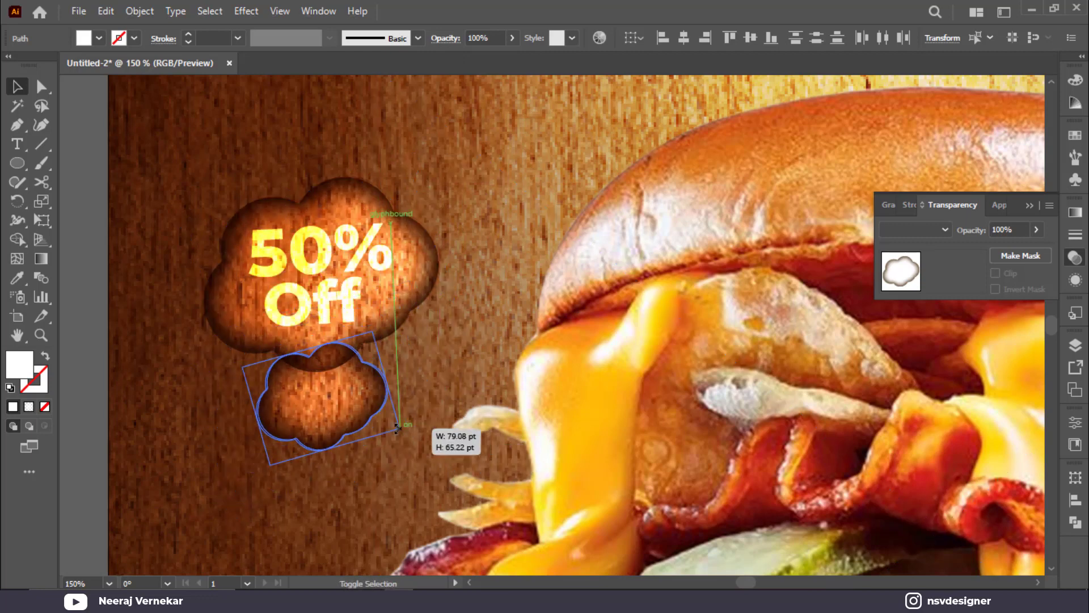
drag(331, 391, 369, 400)
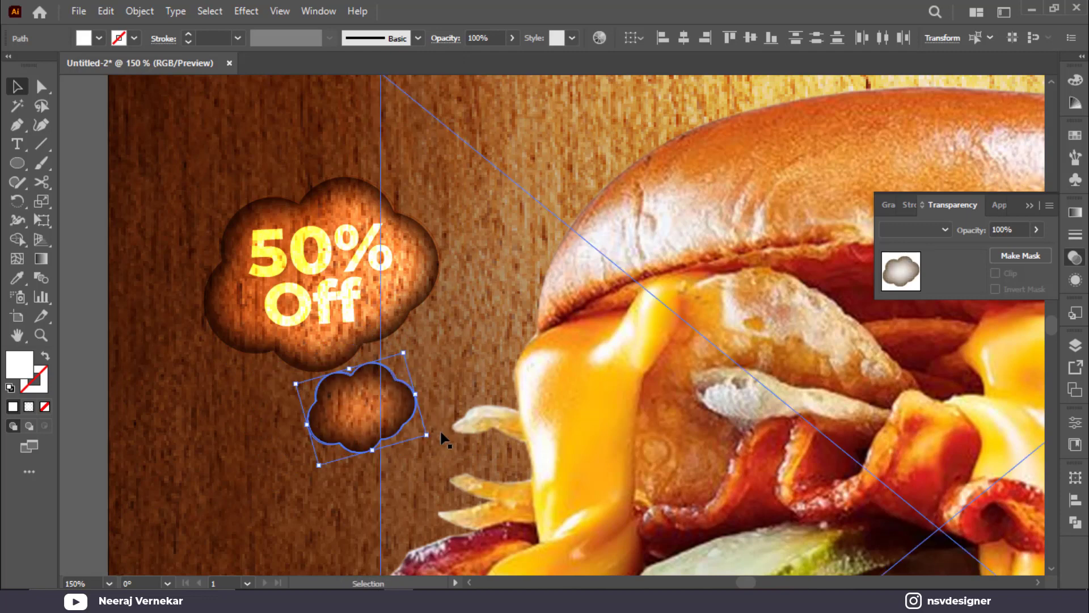
mouse_move(425, 432)
mouse_down()
mouse_move(415, 431)
mouse_move(415, 471)
mouse_move(447, 479)
mouse_up()
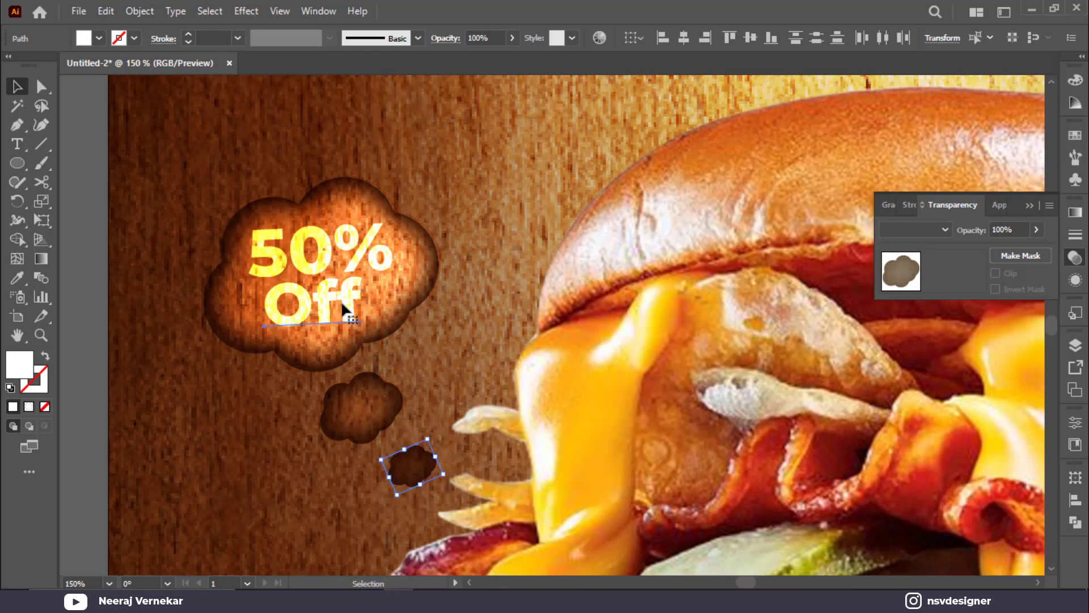
click(321, 253)
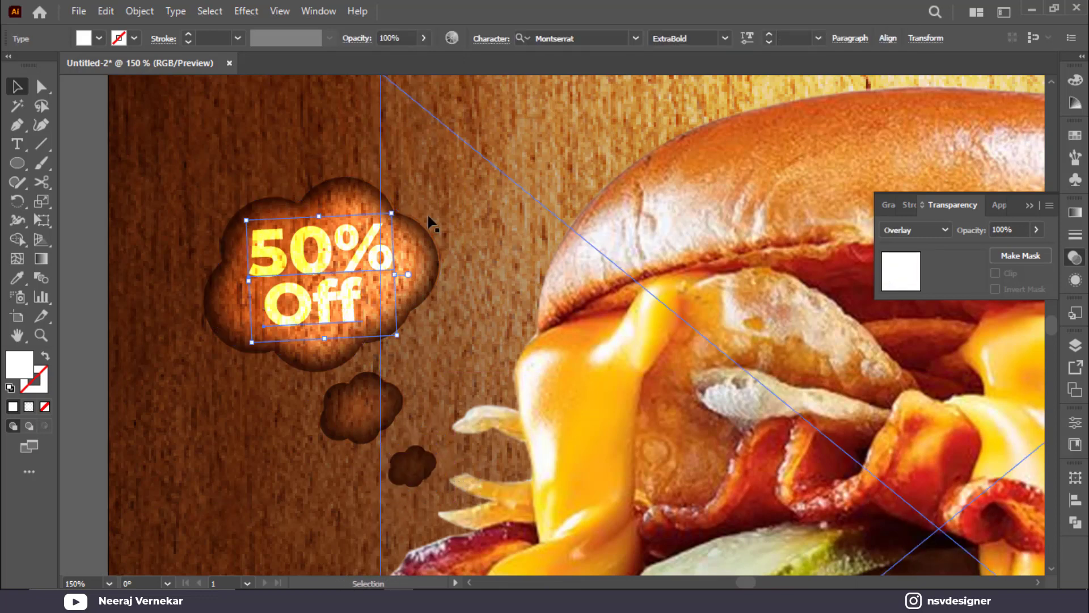
Scale the '50% Off' text slightly smaller
click(396, 209)
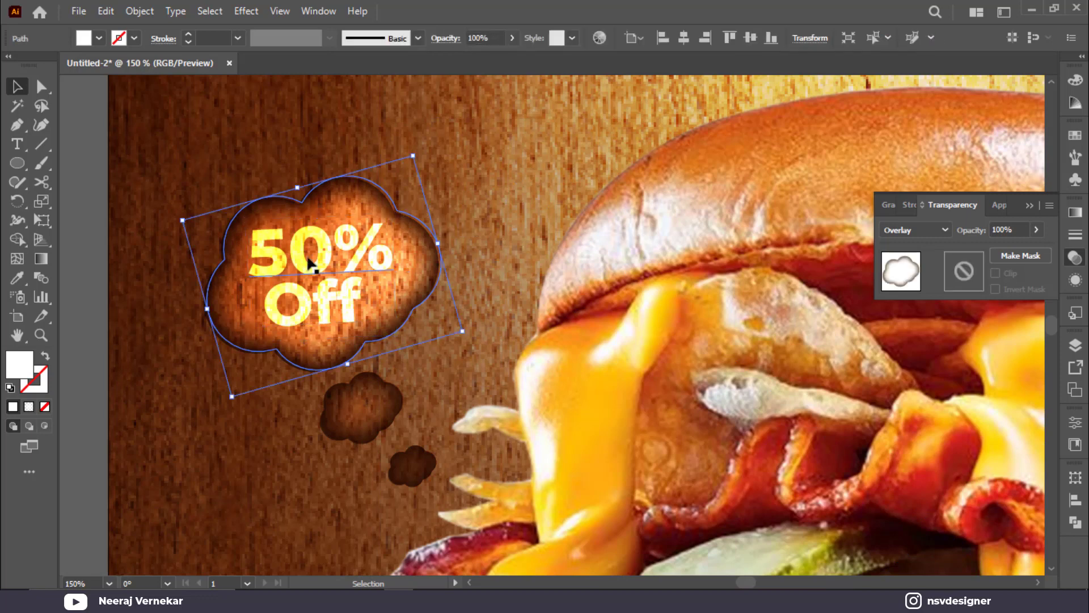
click(327, 304)
drag(394, 213, 384, 206)
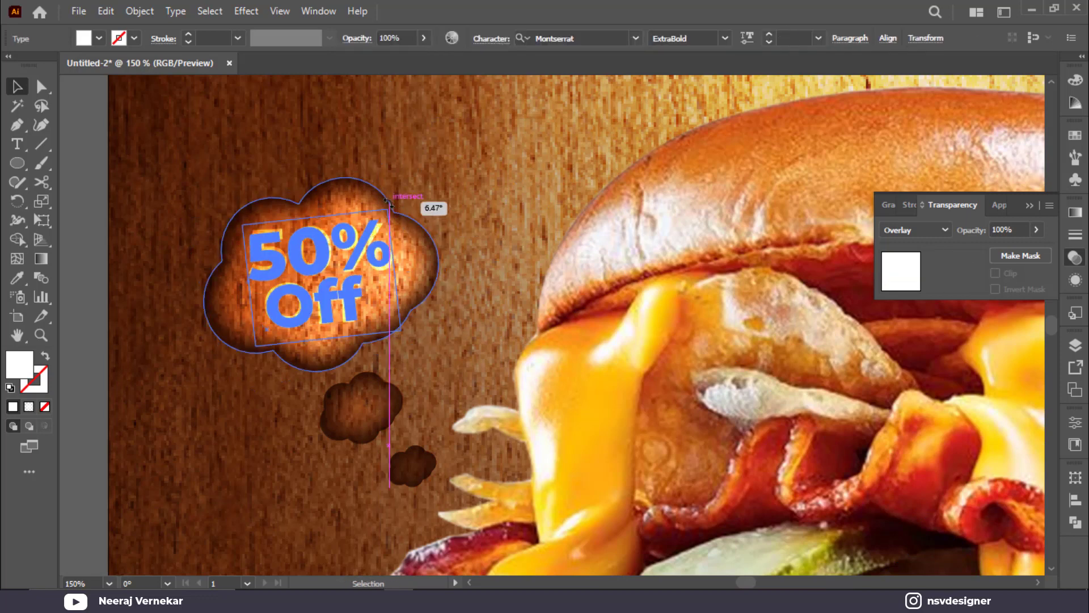
drag(297, 164, 334, 198)
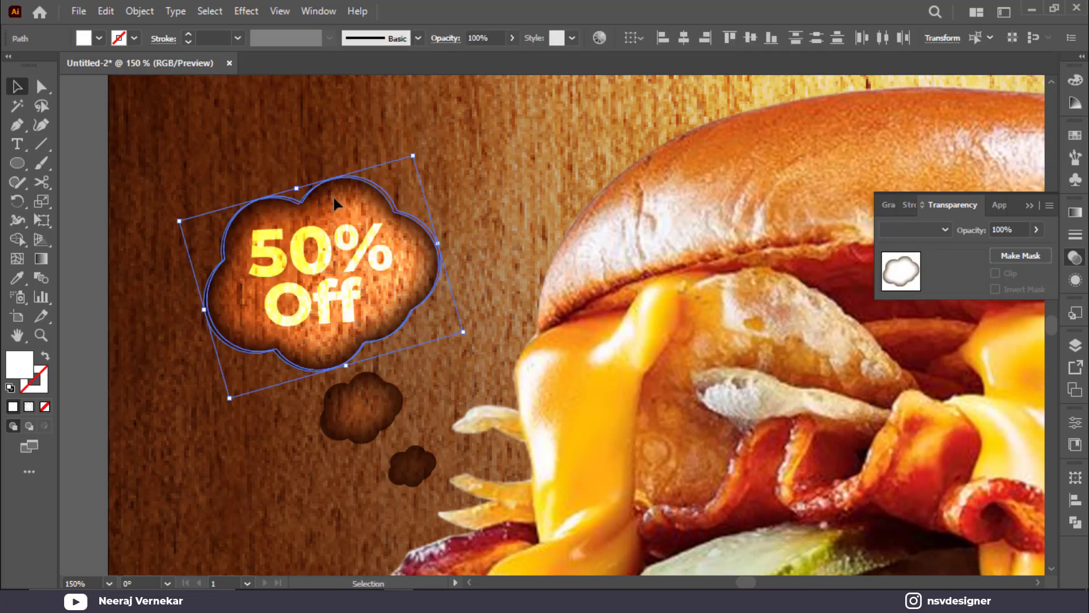
key(ctrl+shift+a)
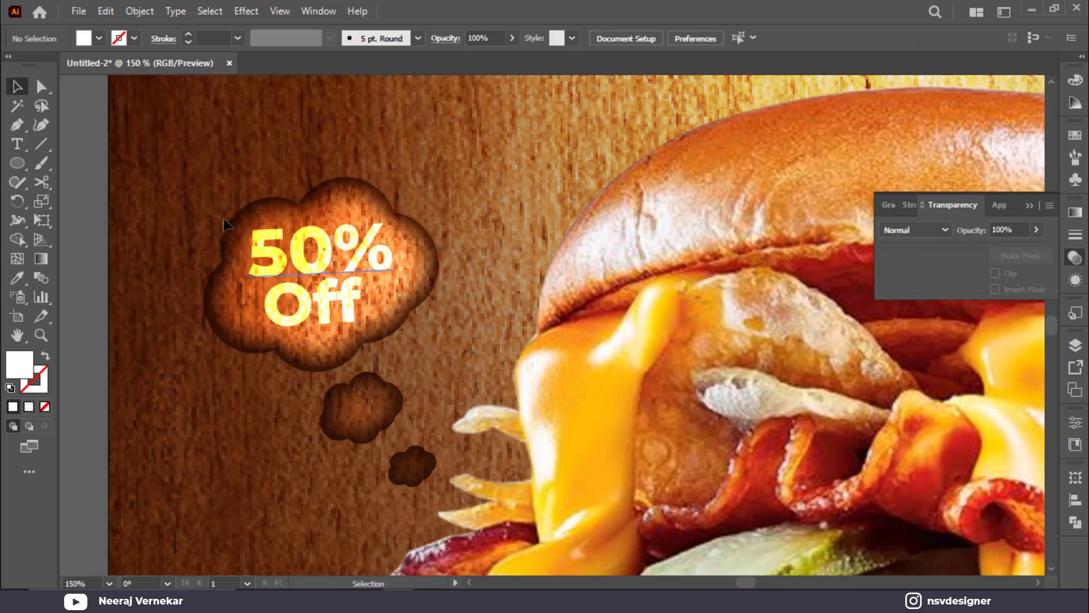
click(318, 255)
drag(393, 213, 386, 219)
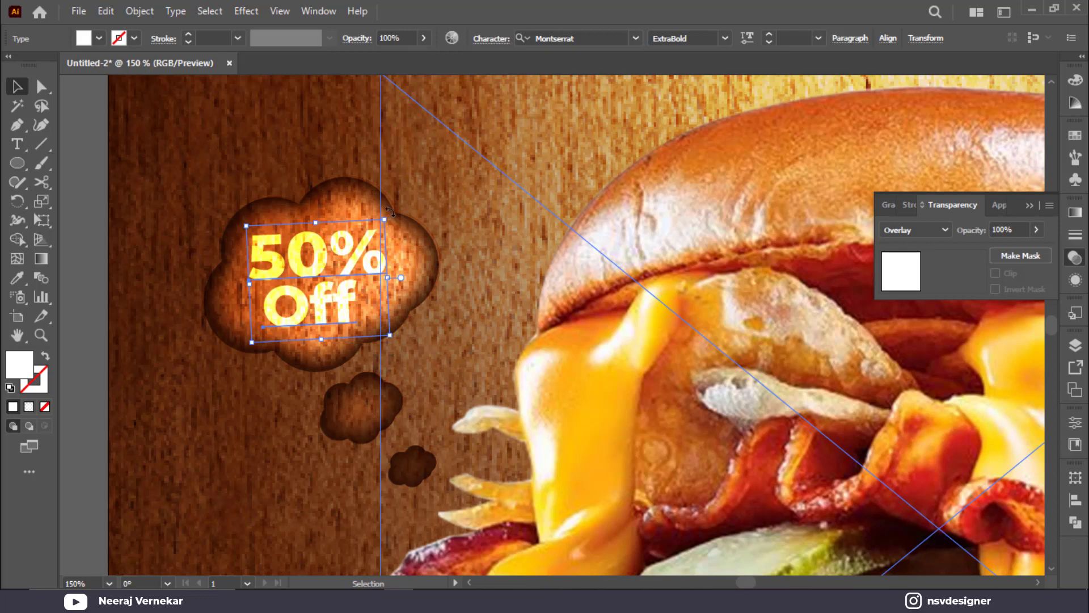
Rotate and nudge the text up inside the cloud, then fit the whole poster in view
drag(392, 212, 330, 241)
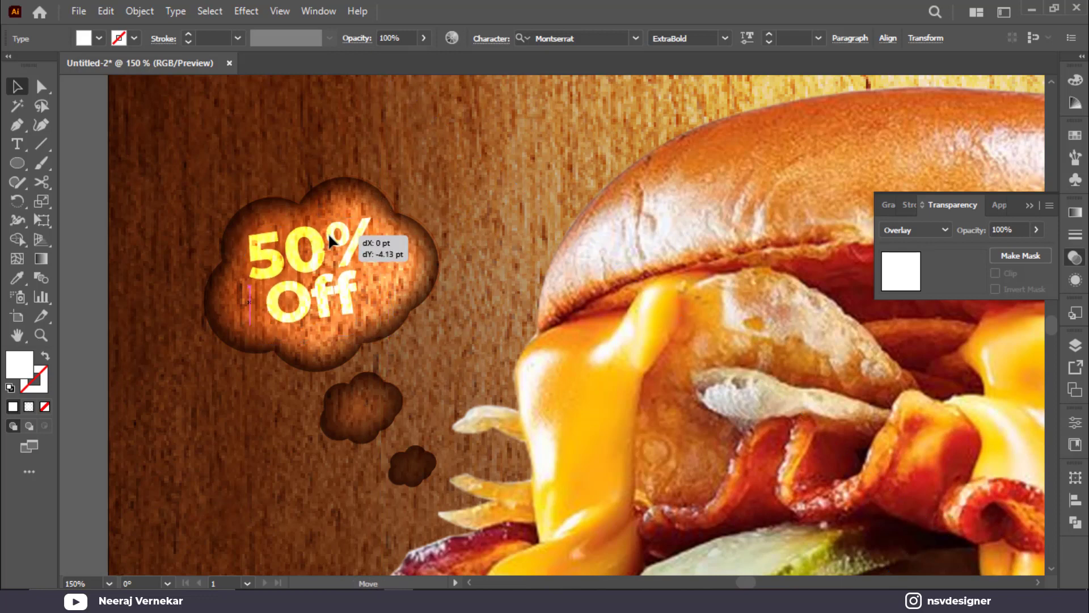
click(255, 172)
key(ctrl+0)
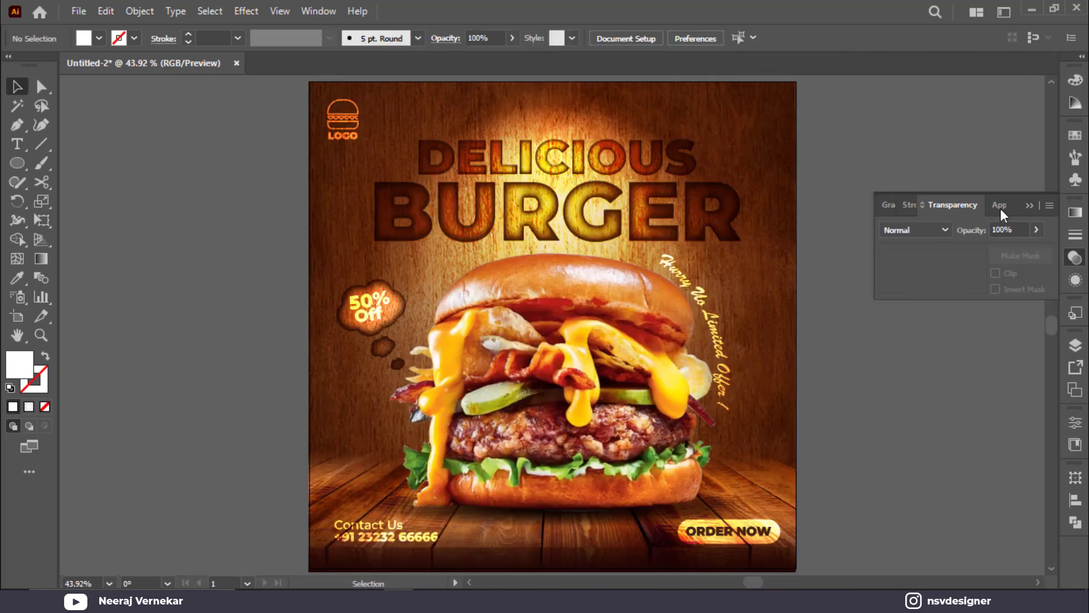
click(1028, 206)
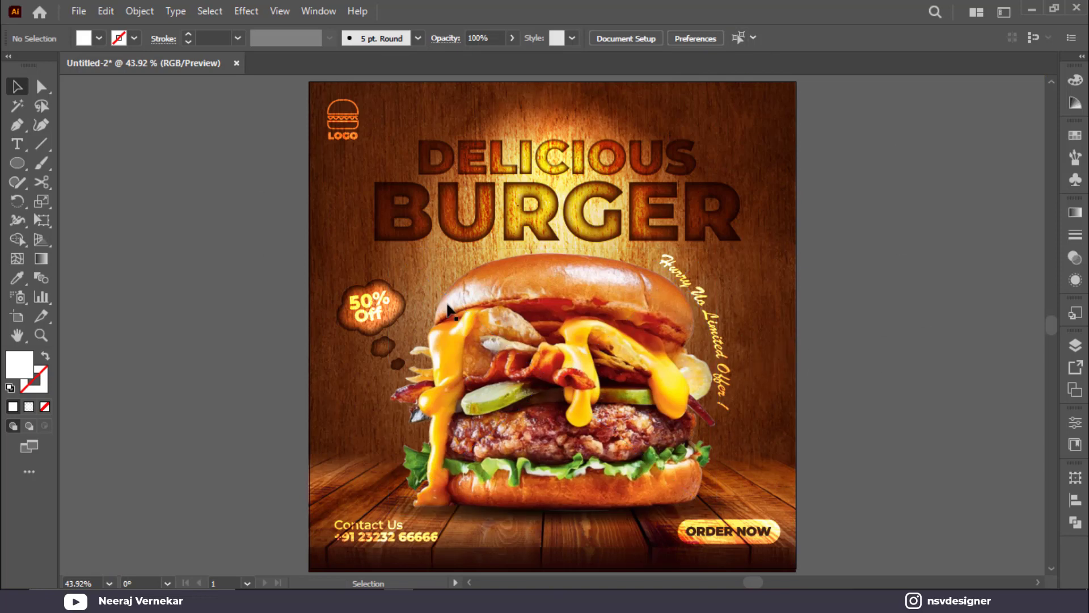